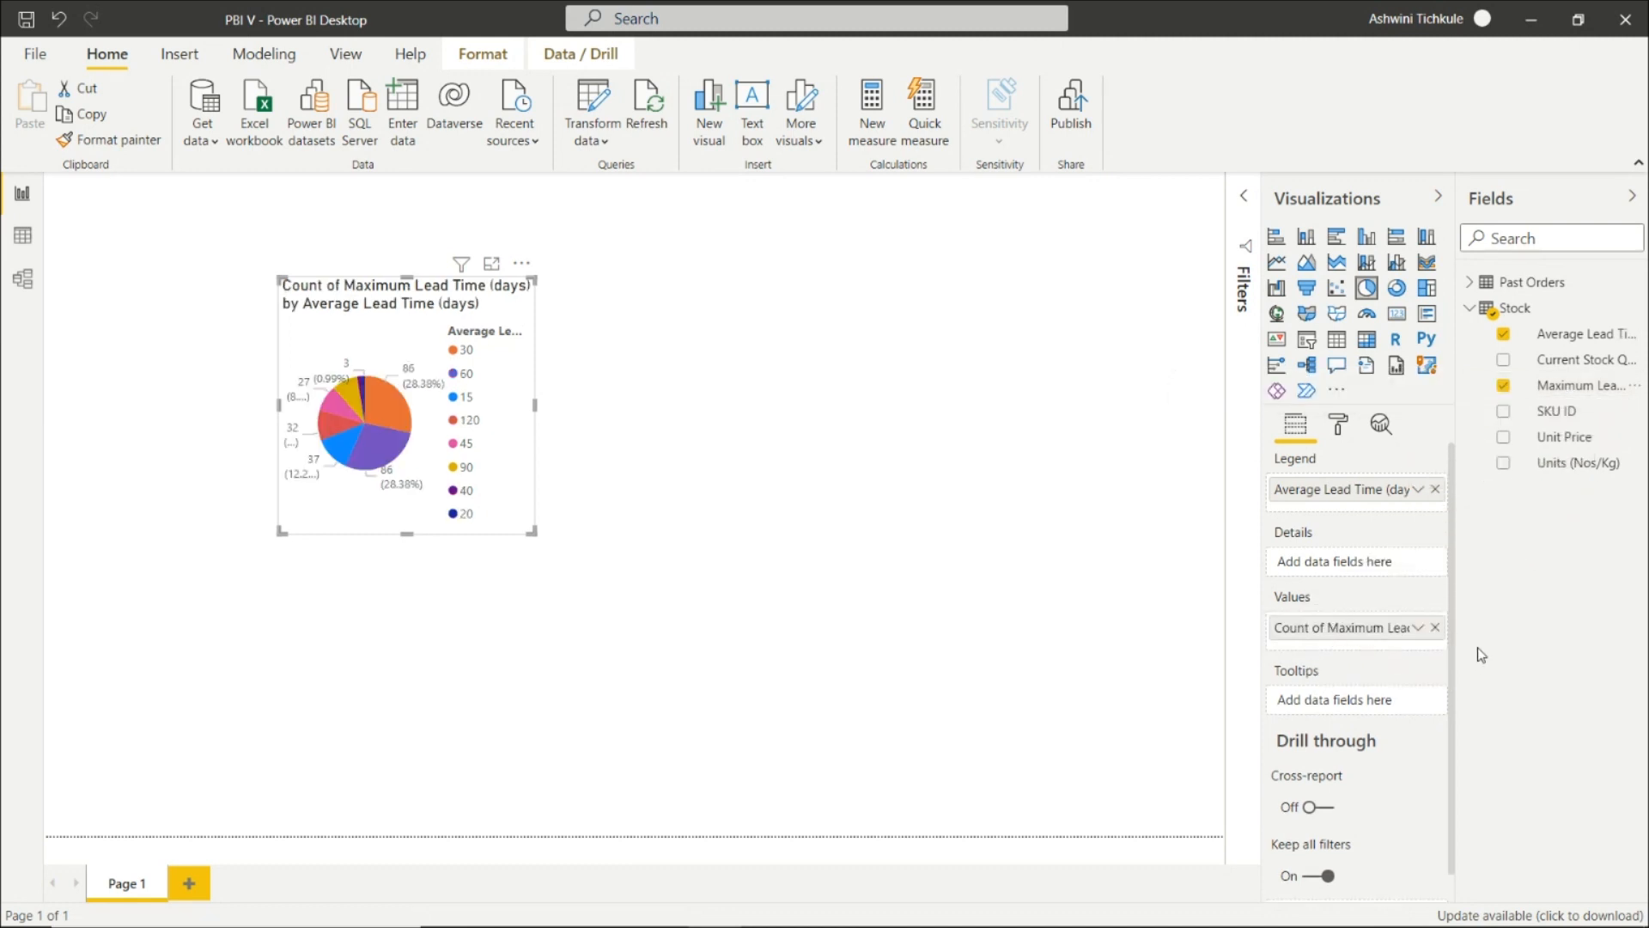
- Enlarge the pie chart on the report page to about 718 wide and 471 high
left_click_drag(526, 533, 938, 709)
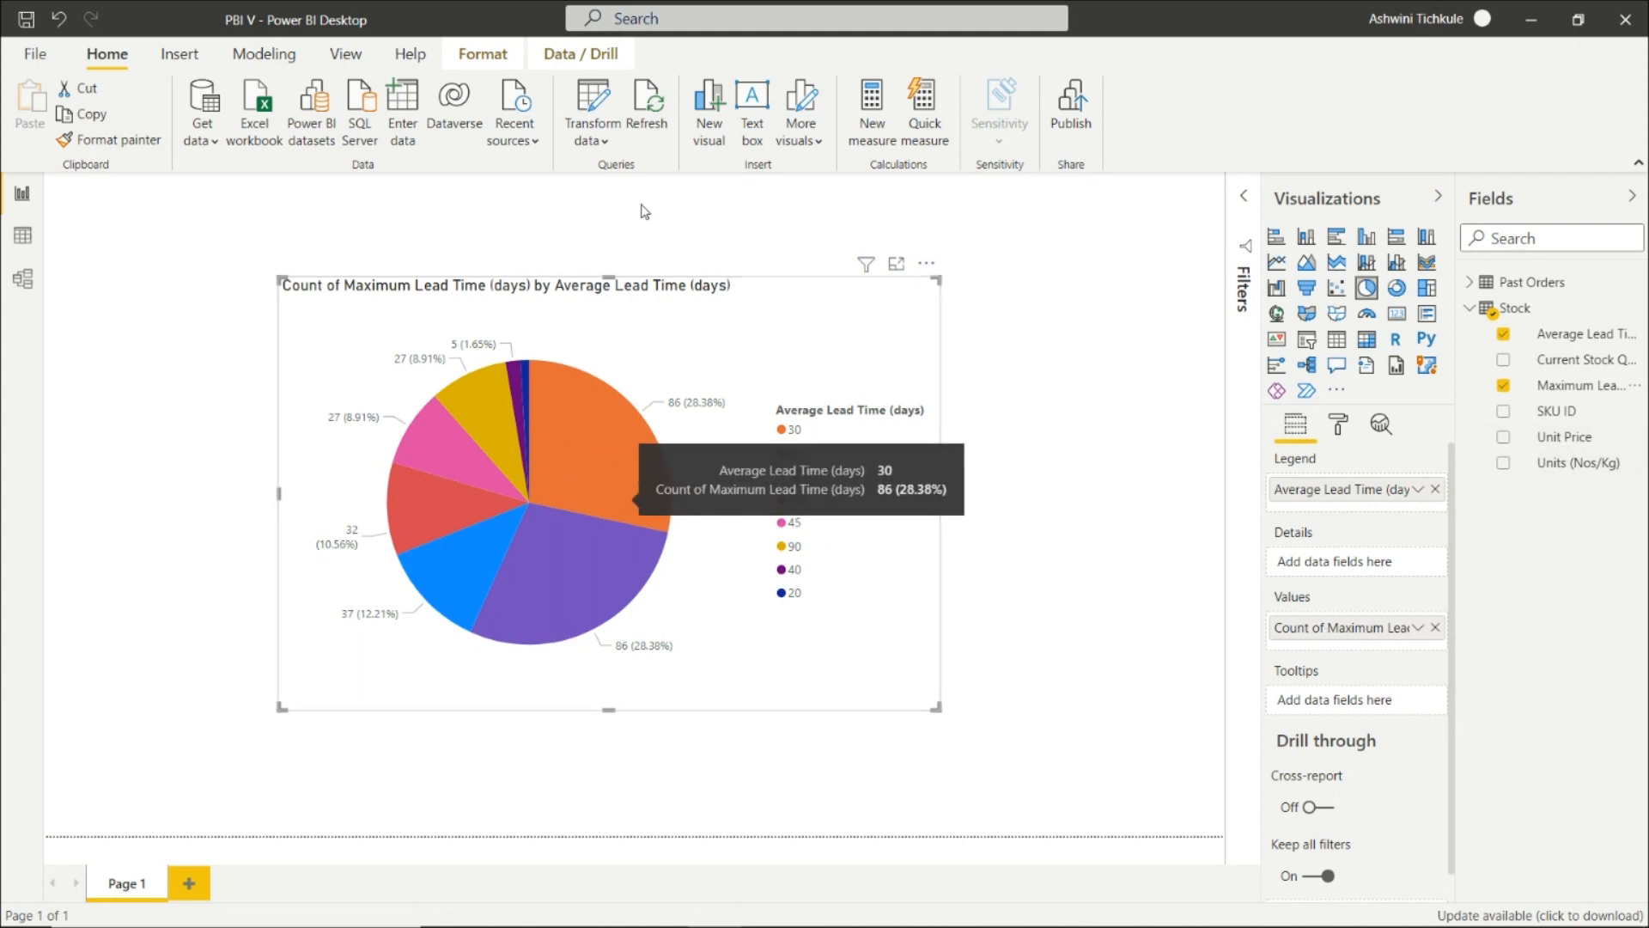
mouse_move(615, 464)
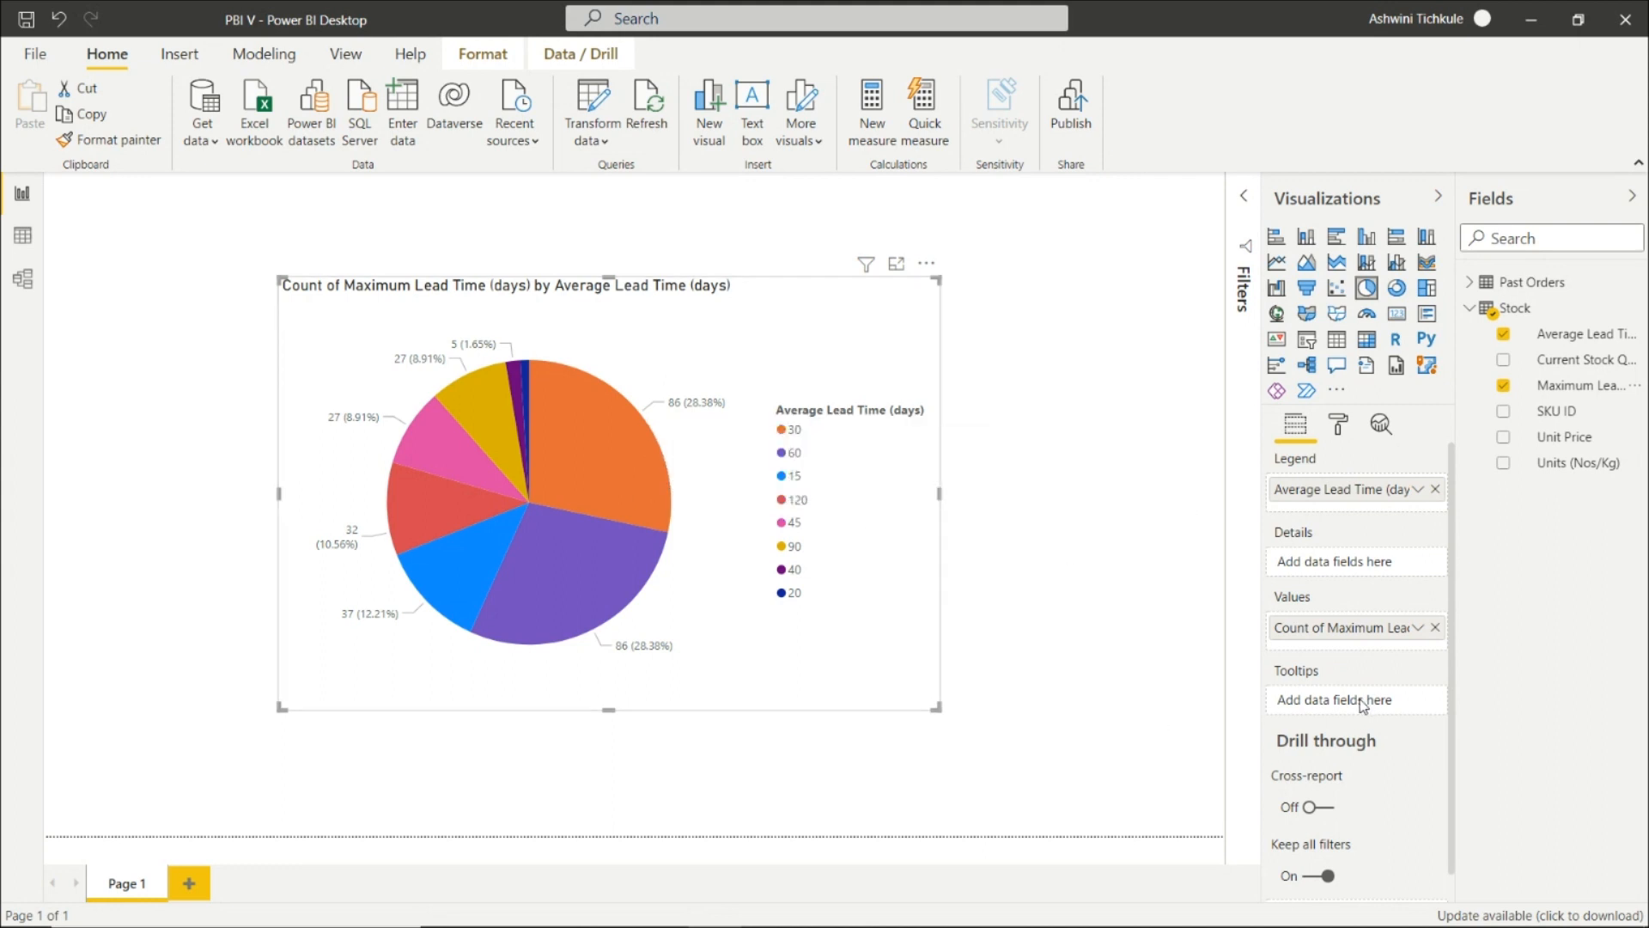
- Examine the pie chart's data field options and its General formatting settings for position, size, layer order and alt text
scroll(1306, 599, "down", 1)
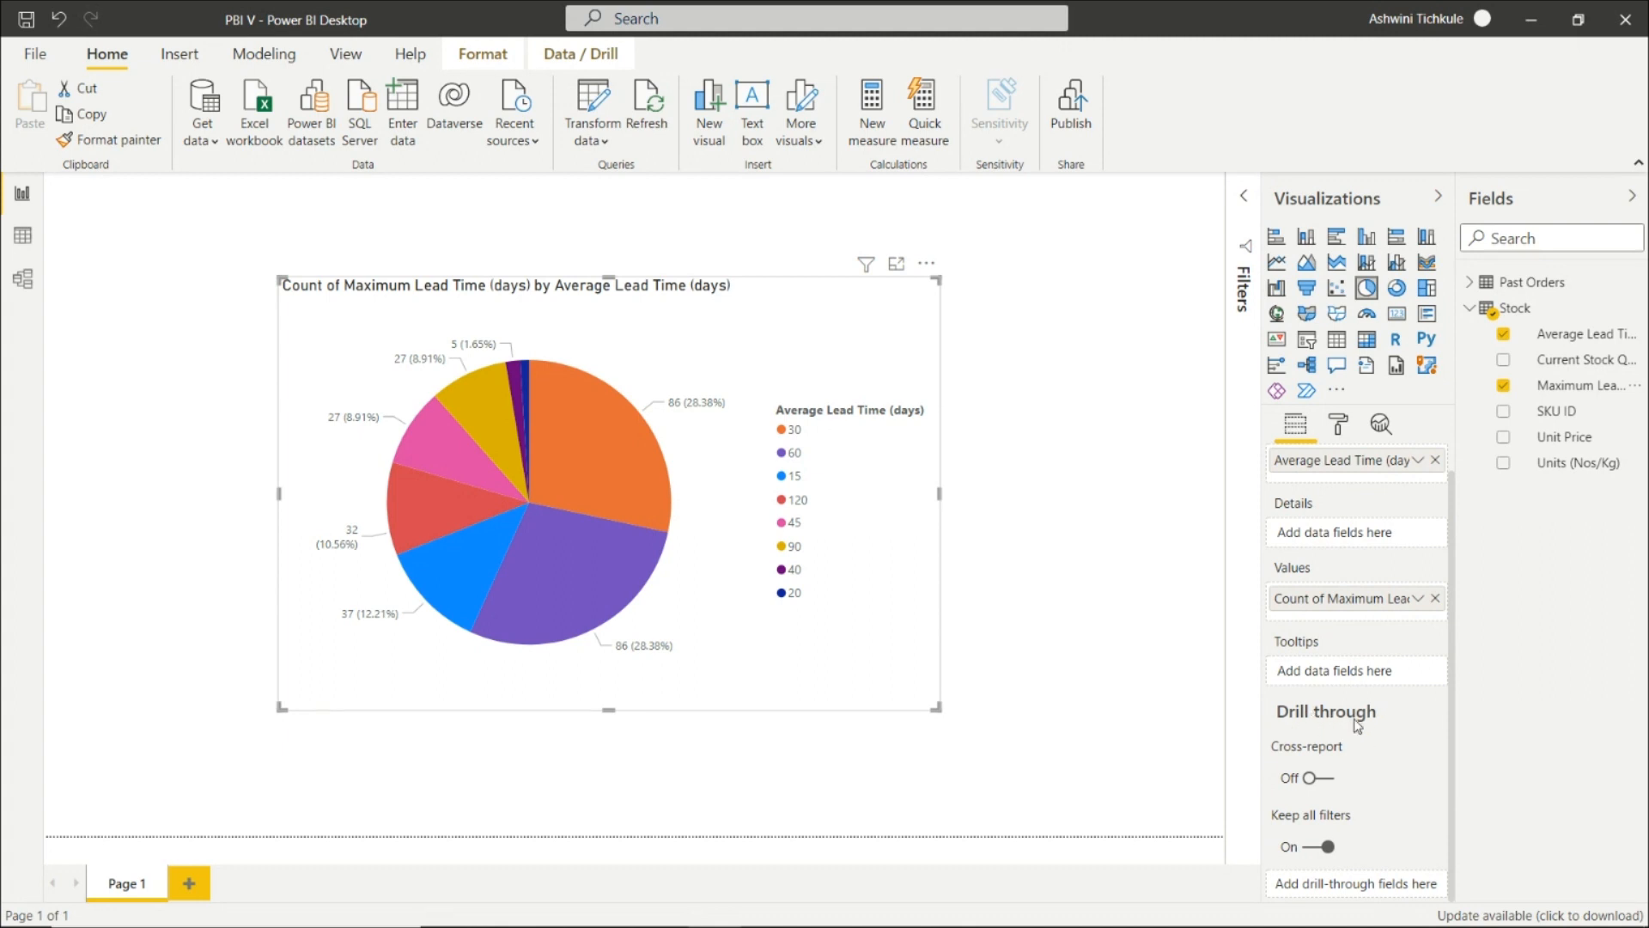
left_click(1340, 426)
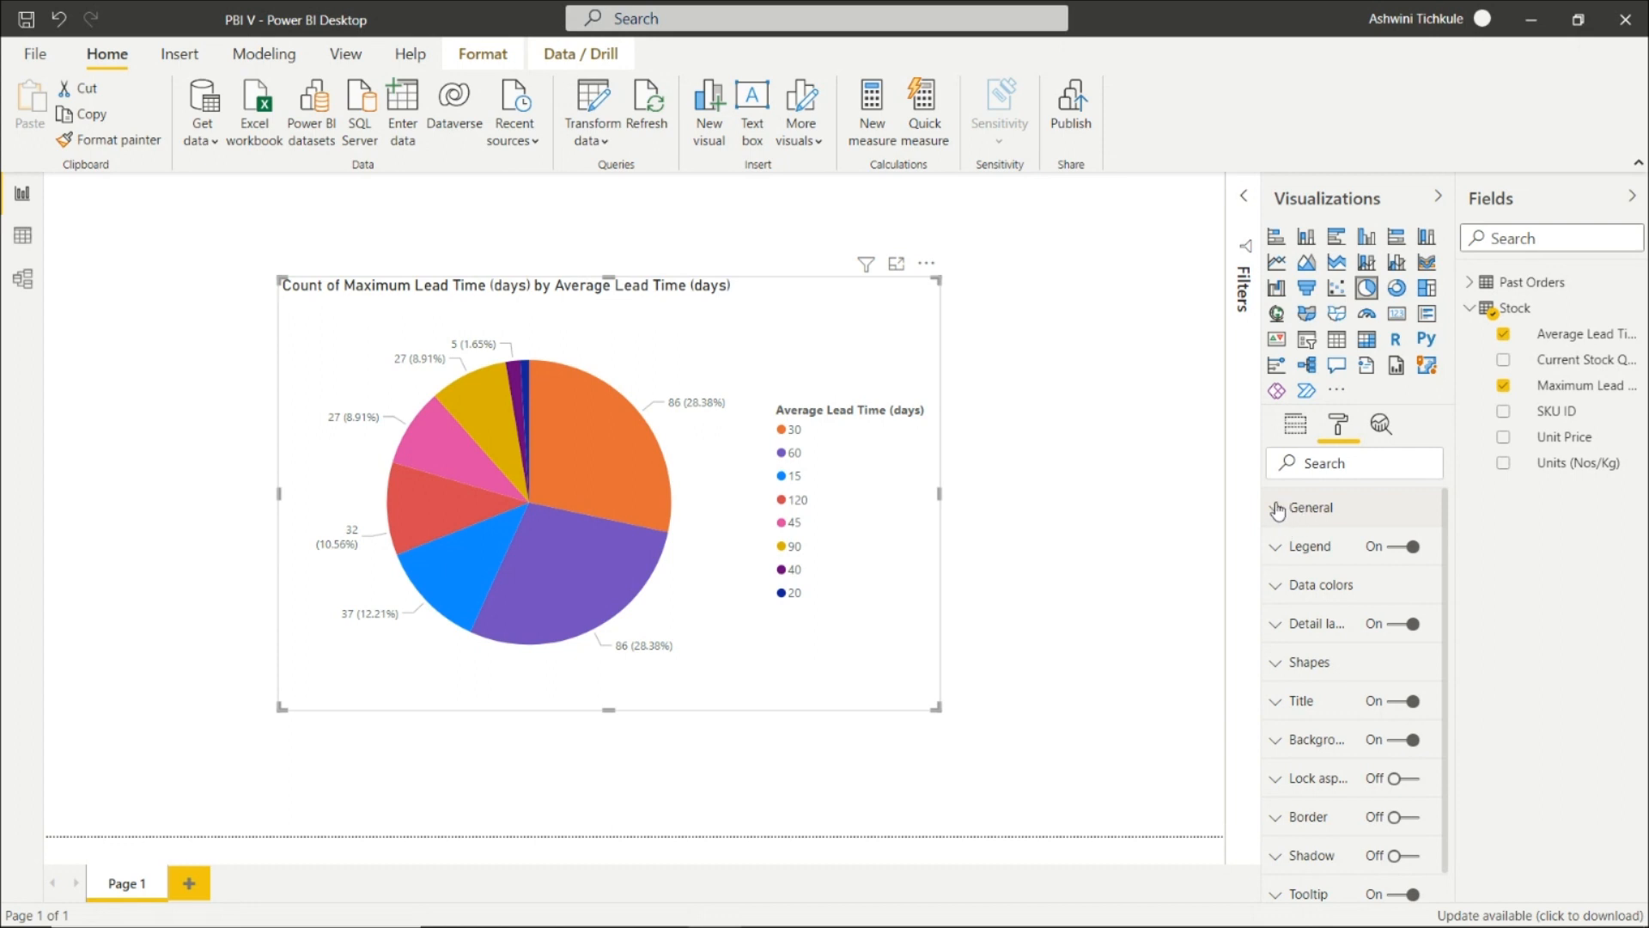
left_click(1308, 510)
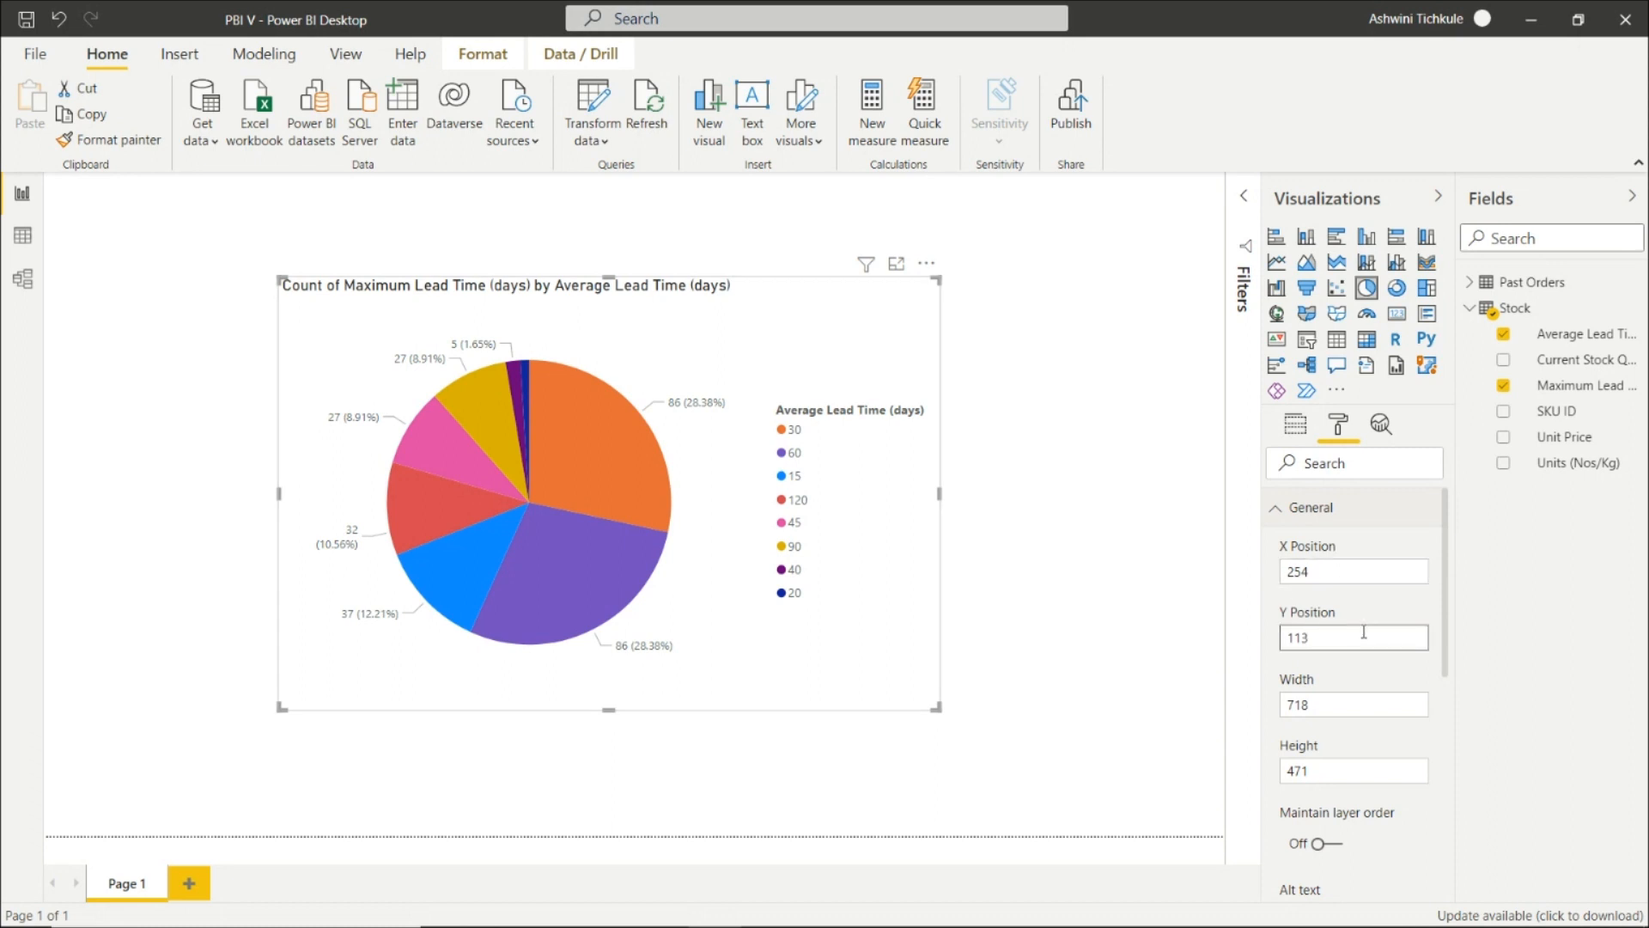
scroll(1363, 622, "down", 1)
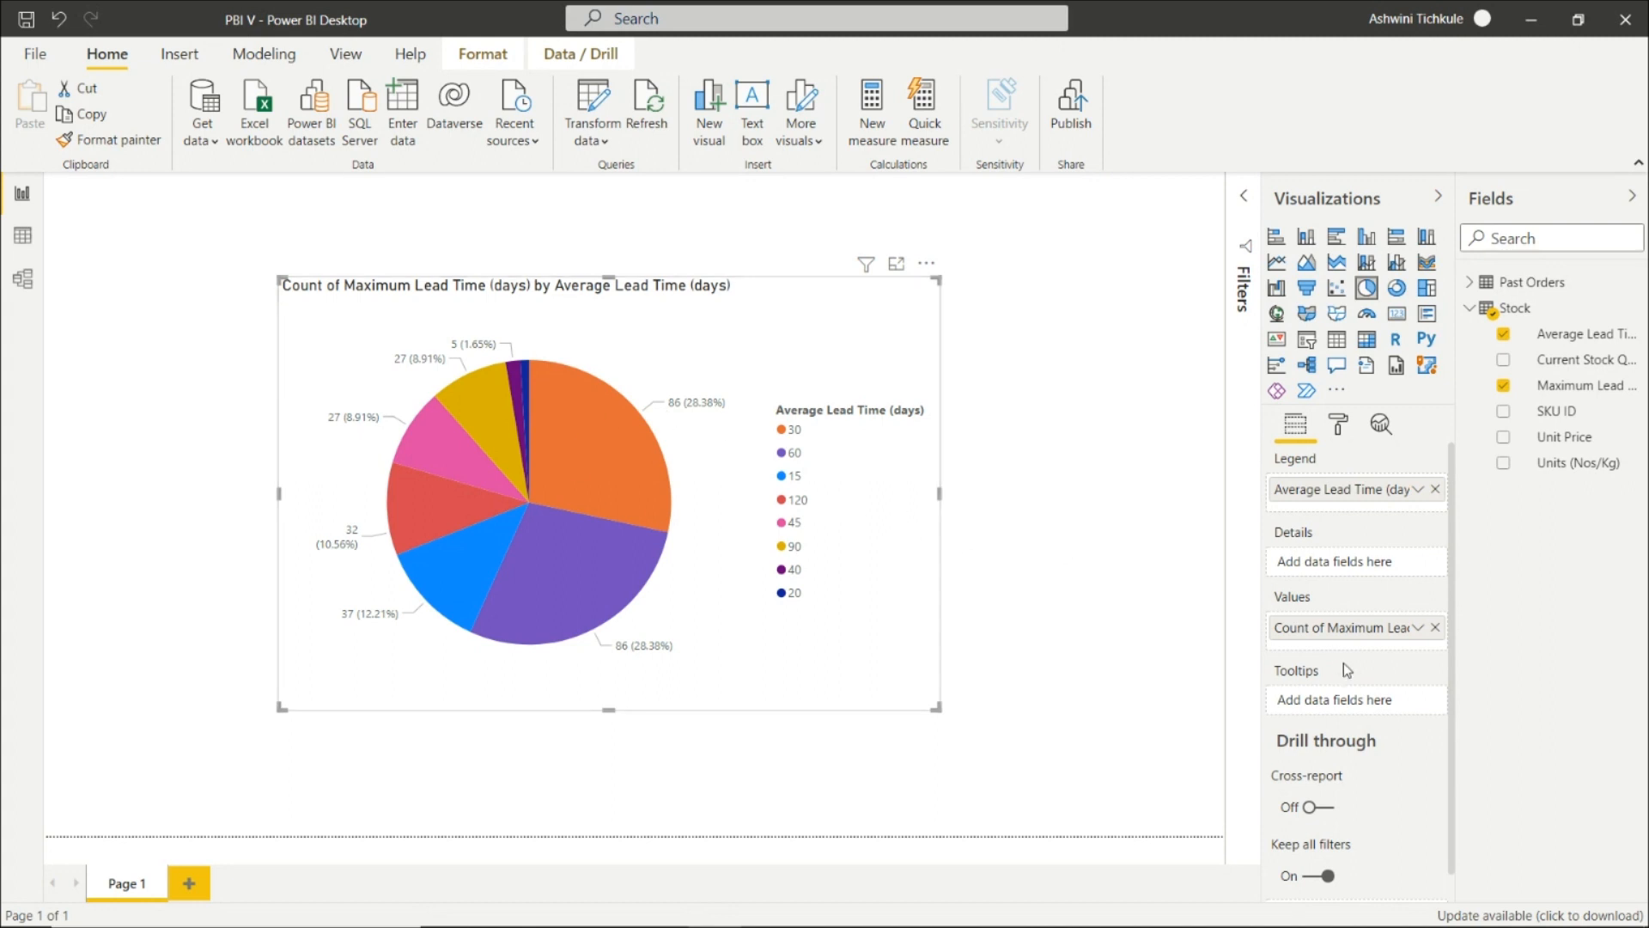
left_click(1338, 424)
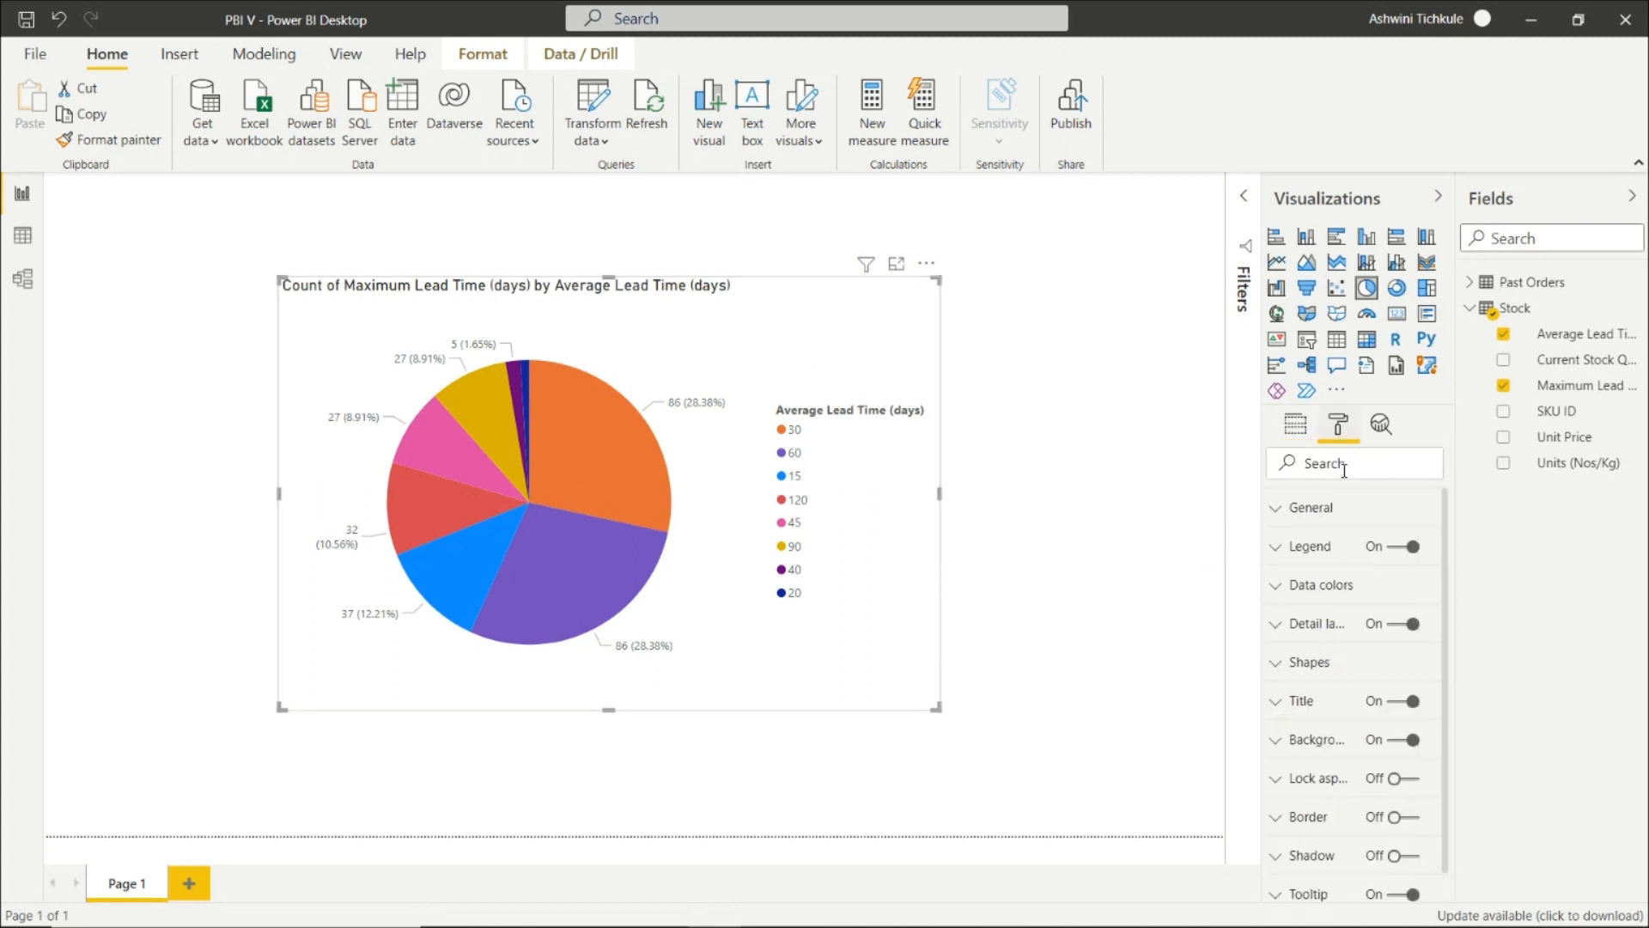
left_click(1345, 509)
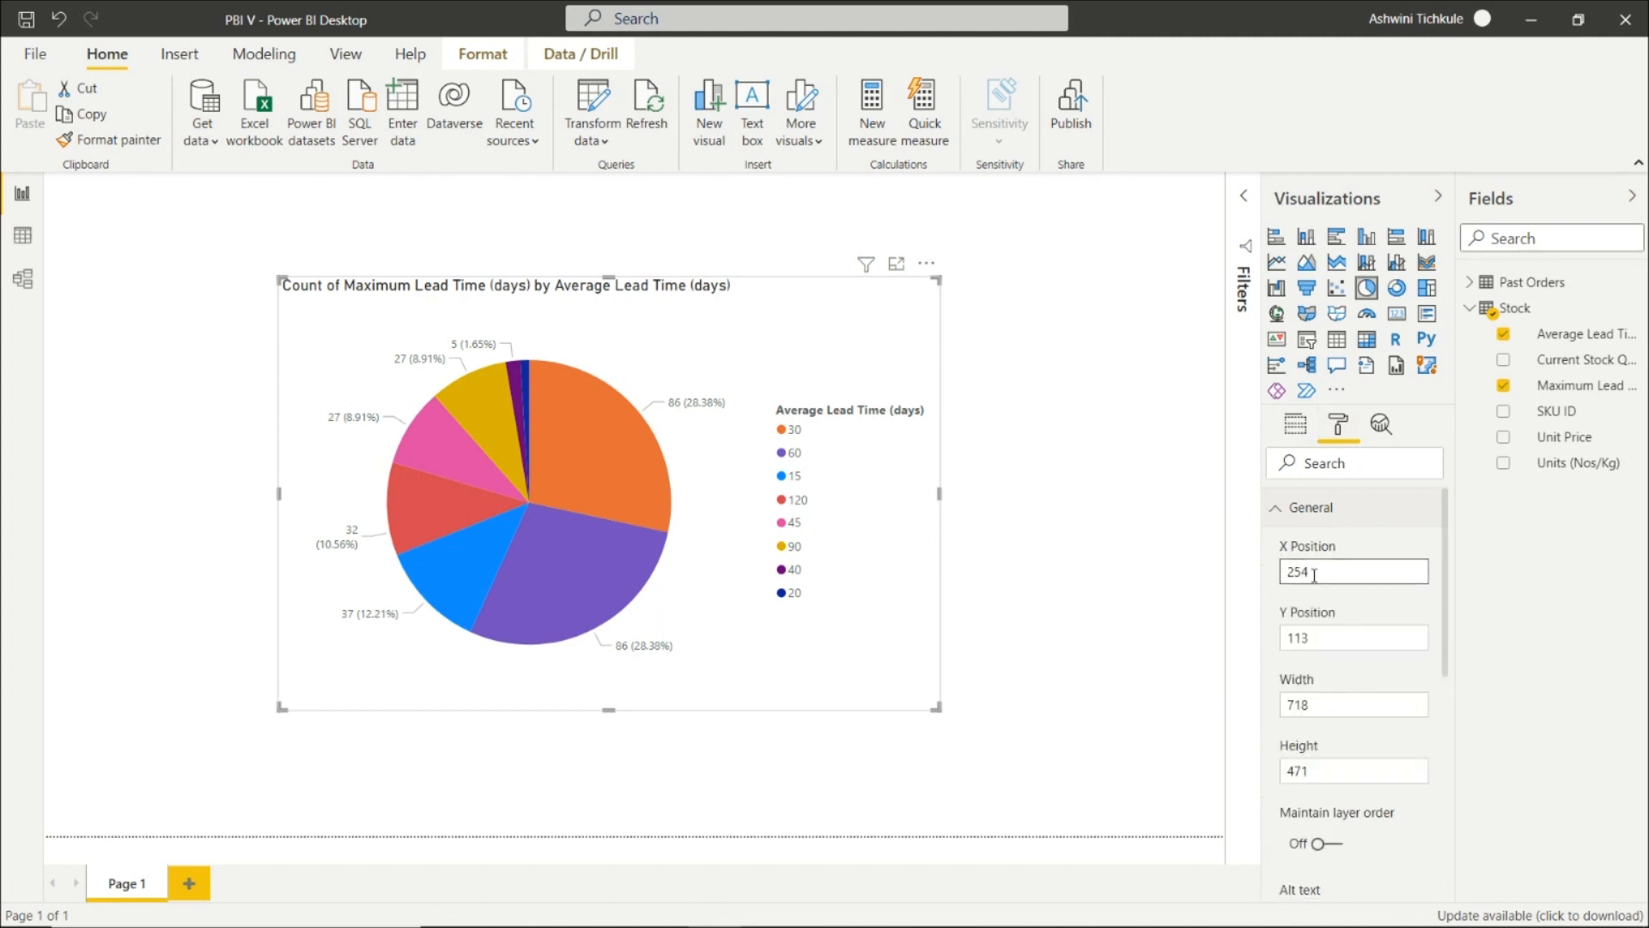
scroll(1293, 601, "down", 3)
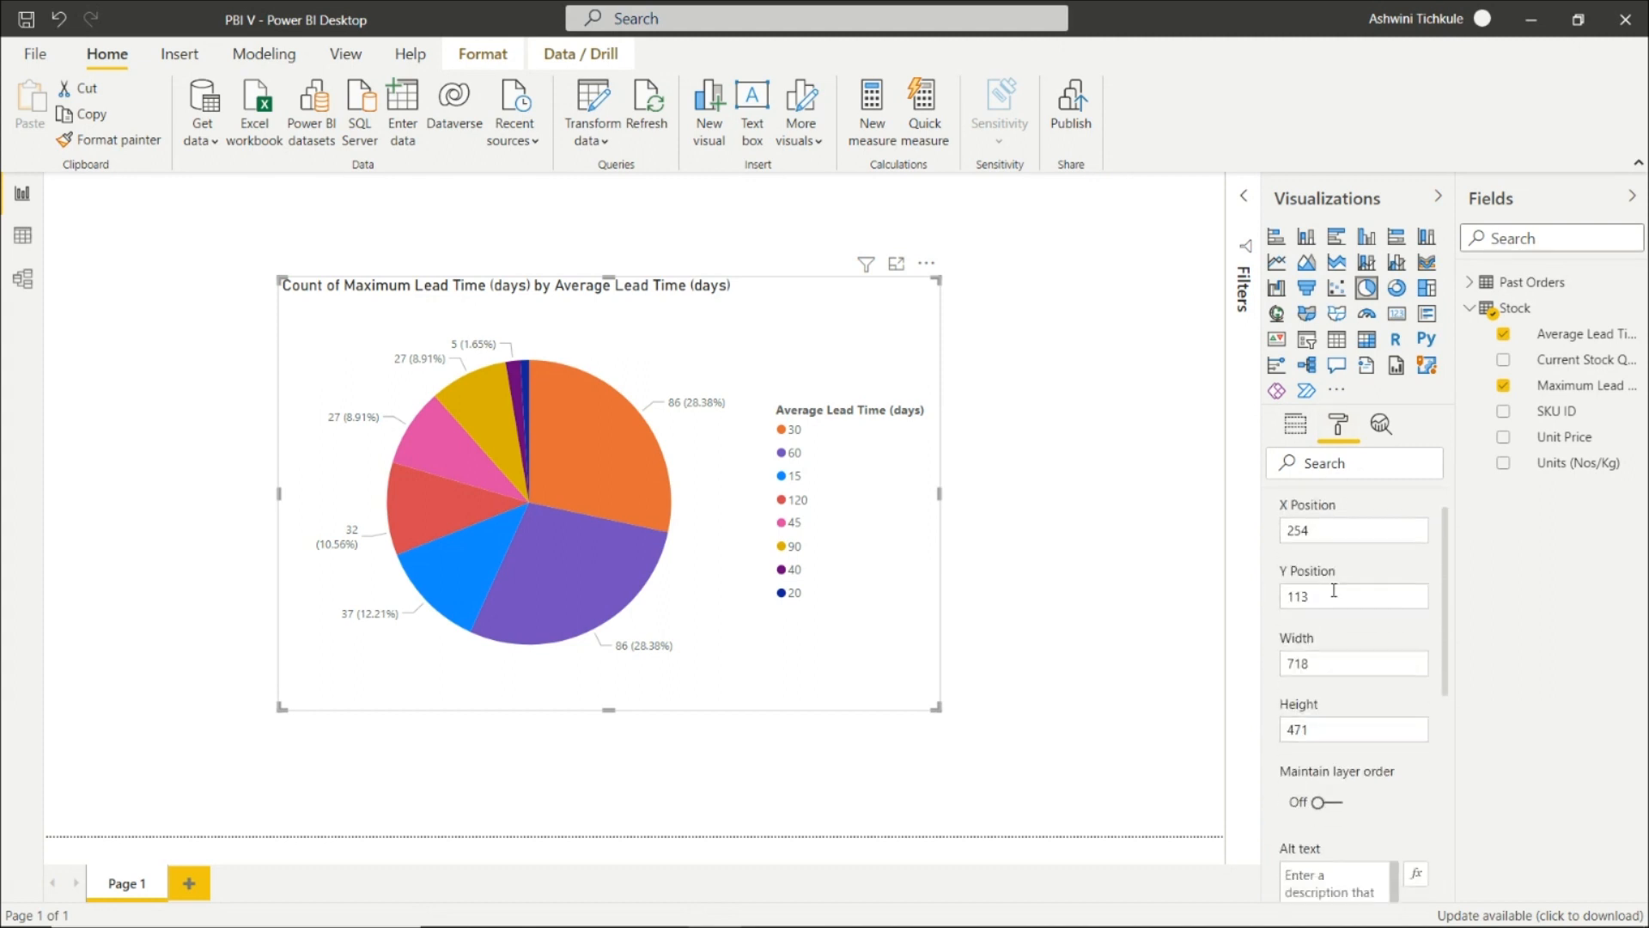
scroll(1297, 550, "down", 2)
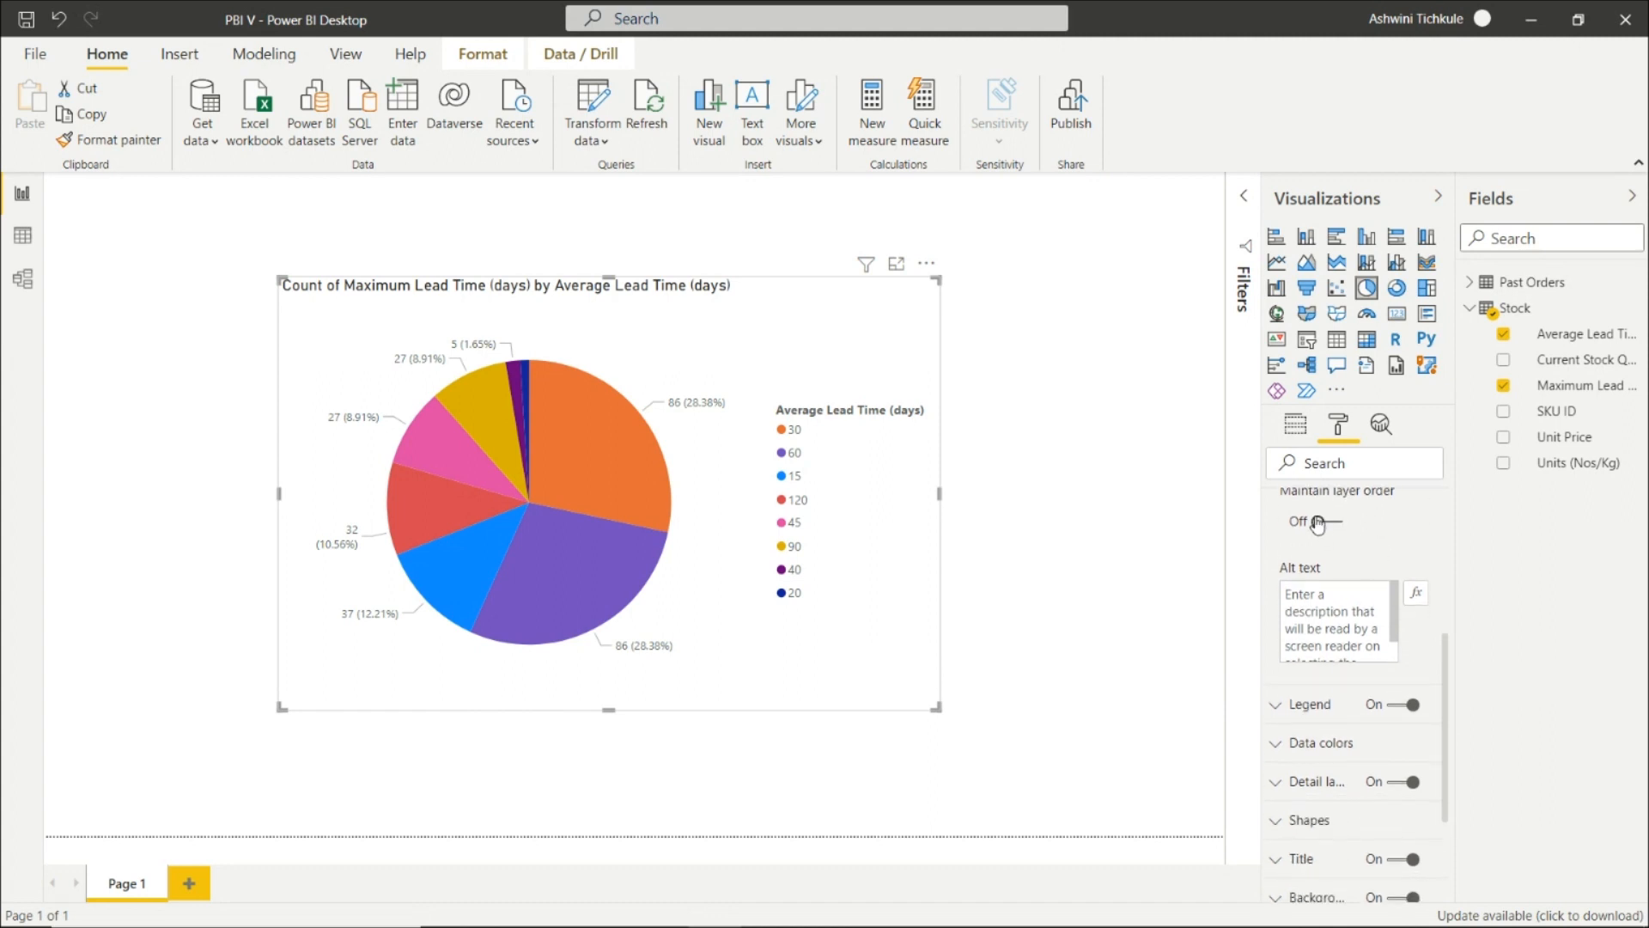
scroll(1318, 525, "up", 1)
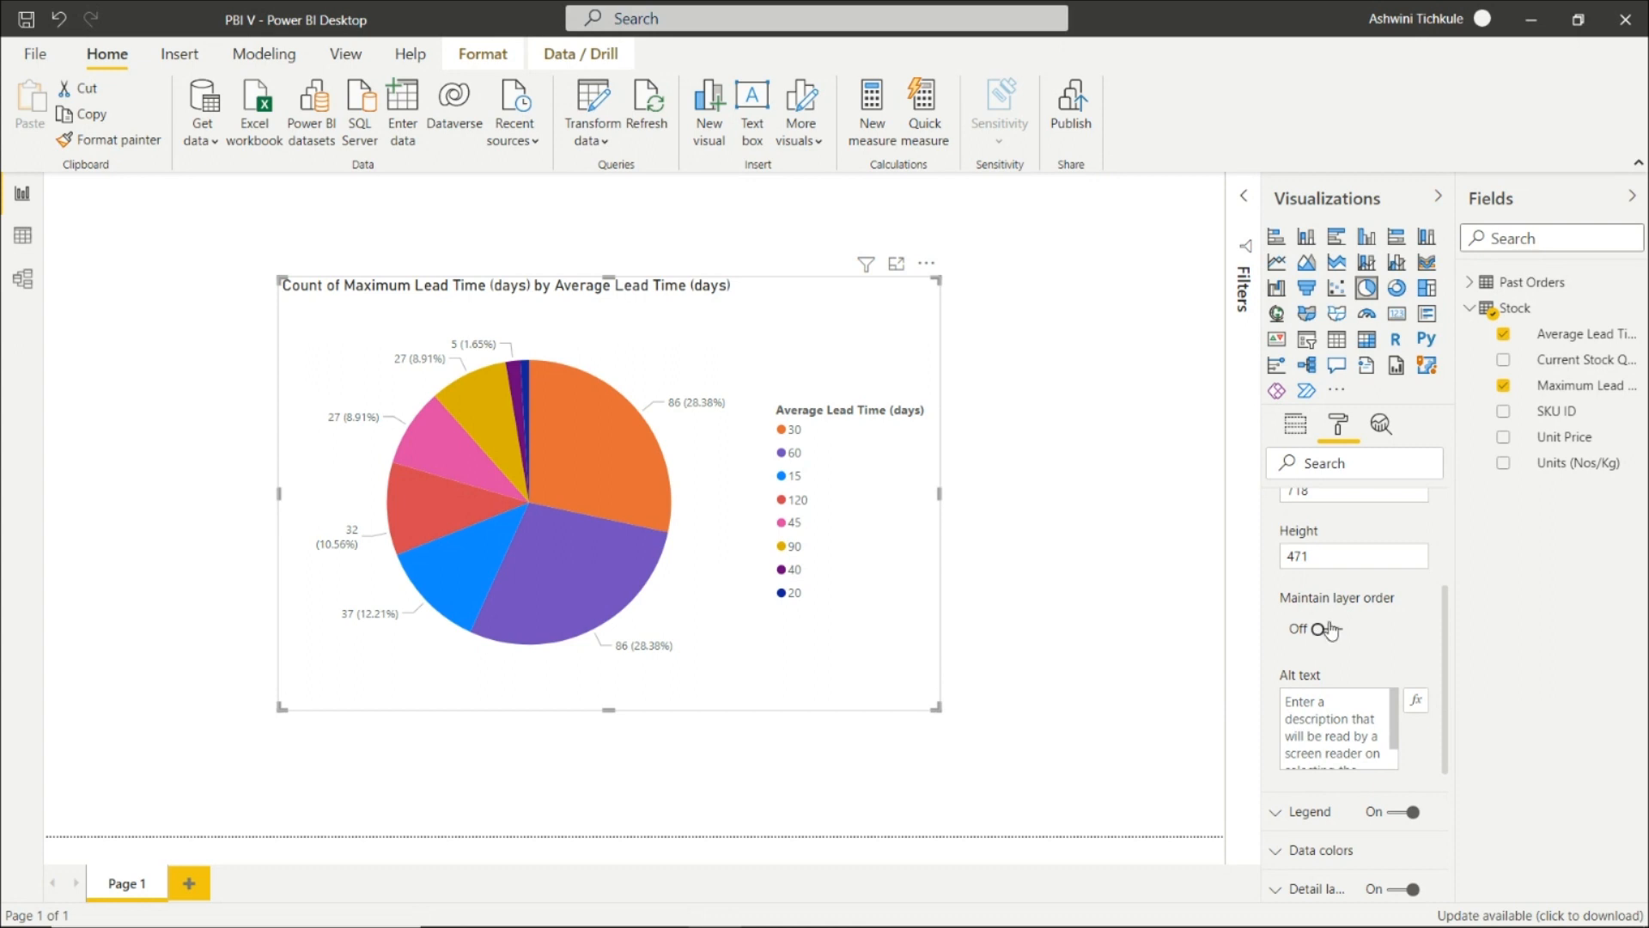
scroll(1330, 629, "down", 1)
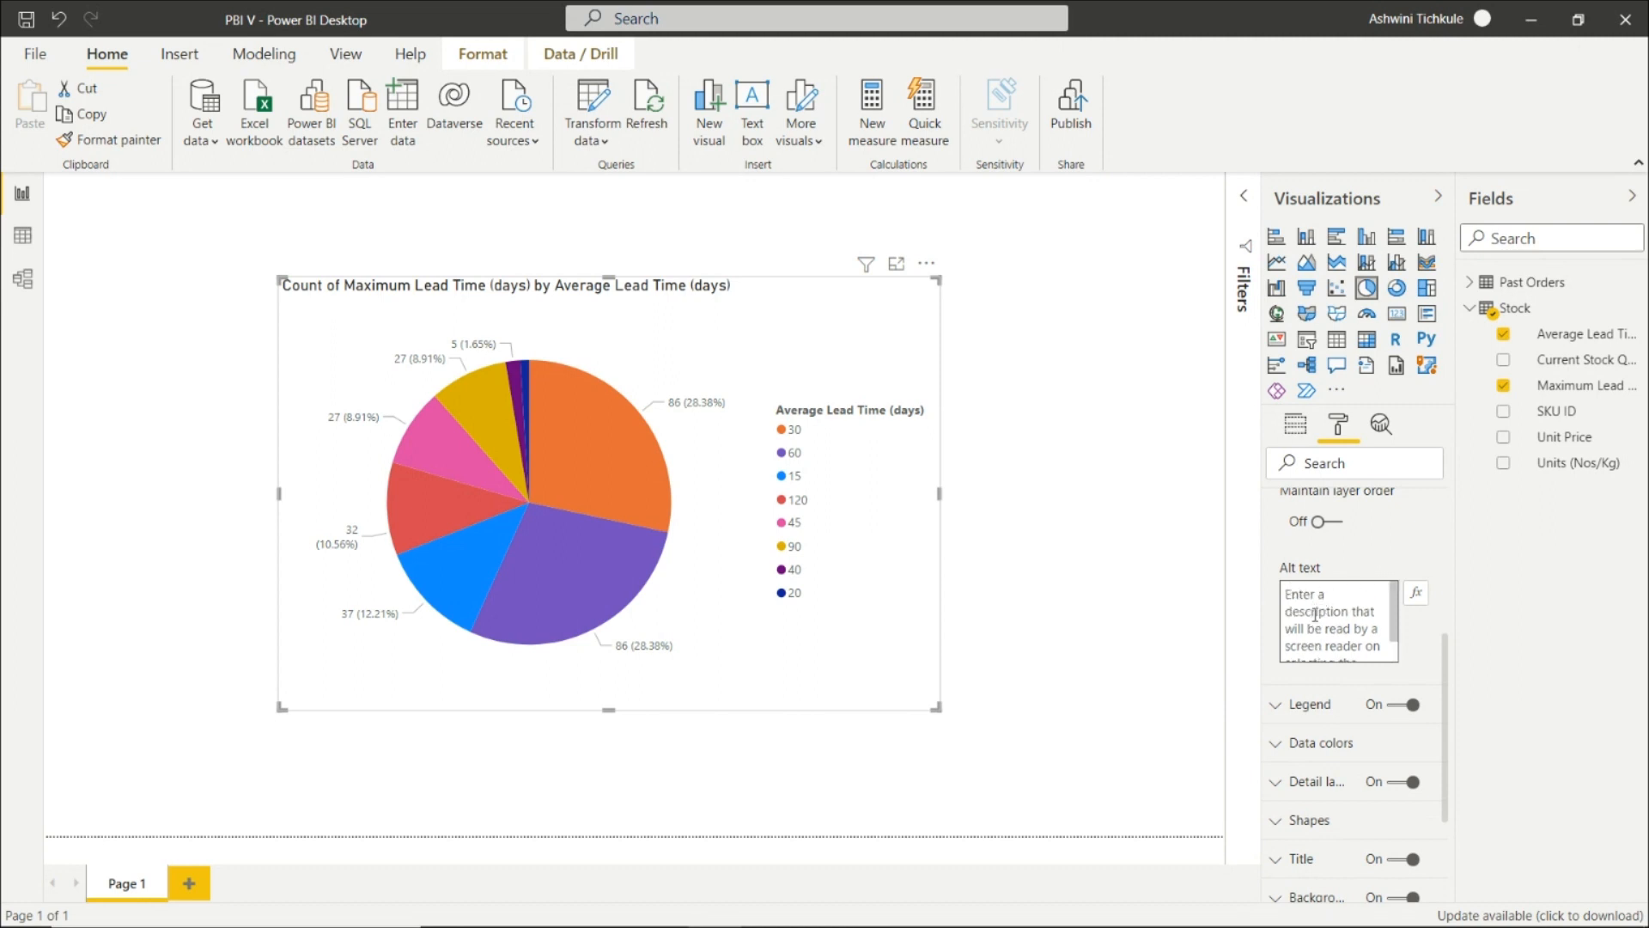
scroll(1341, 634, "down", 1)
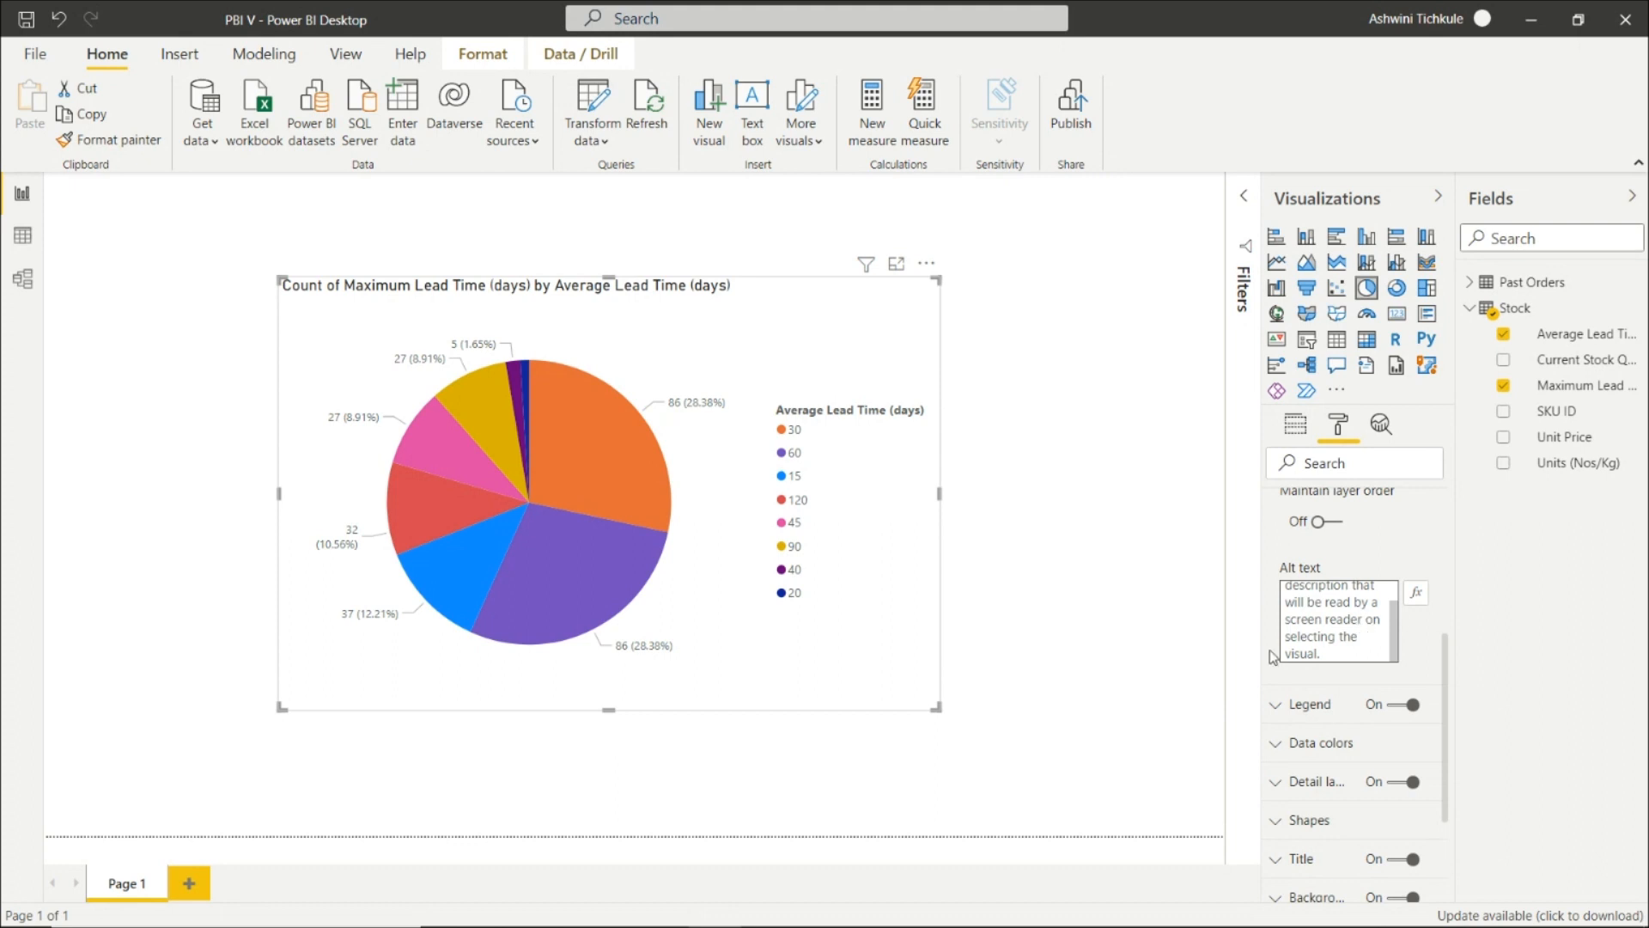
scroll(1325, 652, "up", 2)
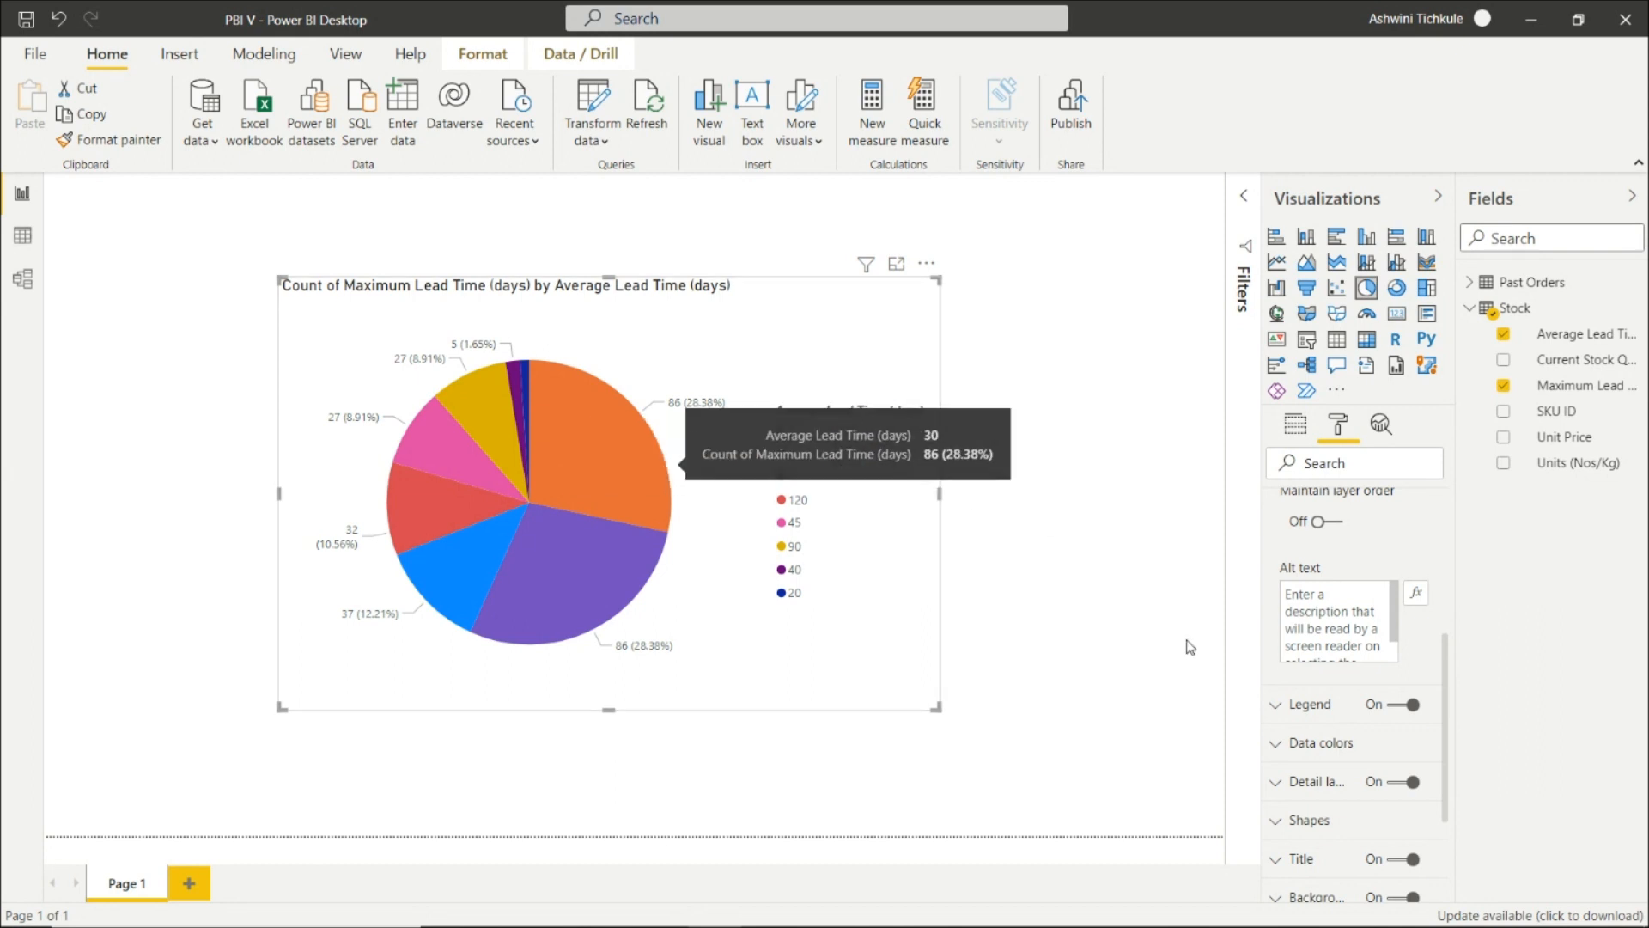
scroll(1355, 604, "down", 2)
scroll(1356, 604, "up", 5)
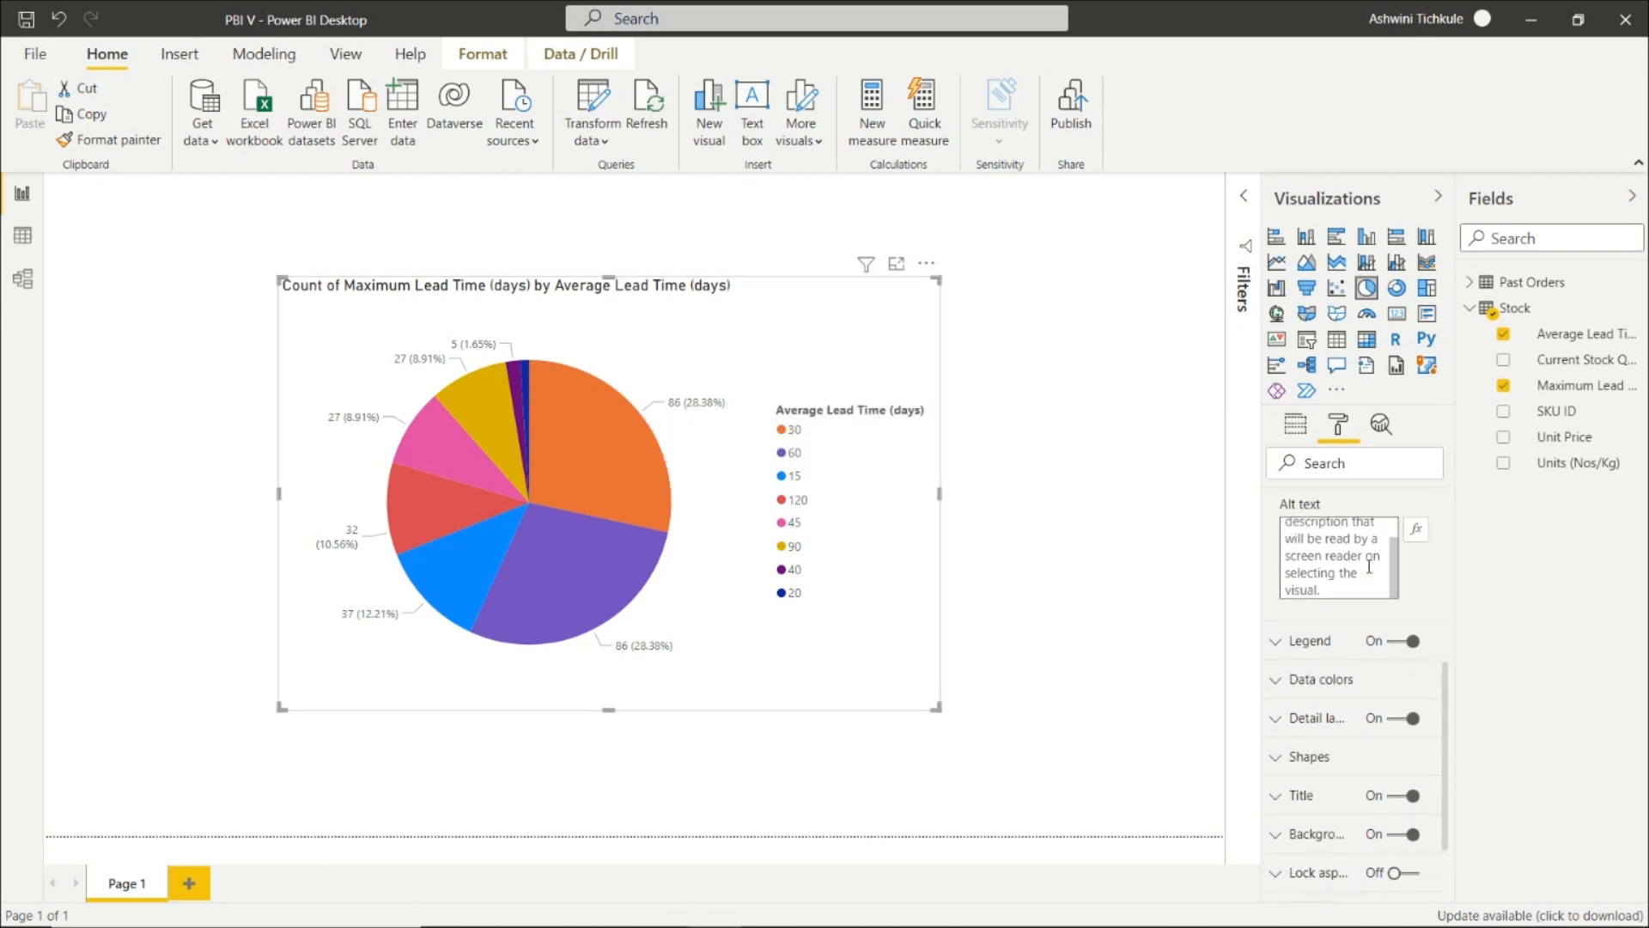
left_click(1279, 511)
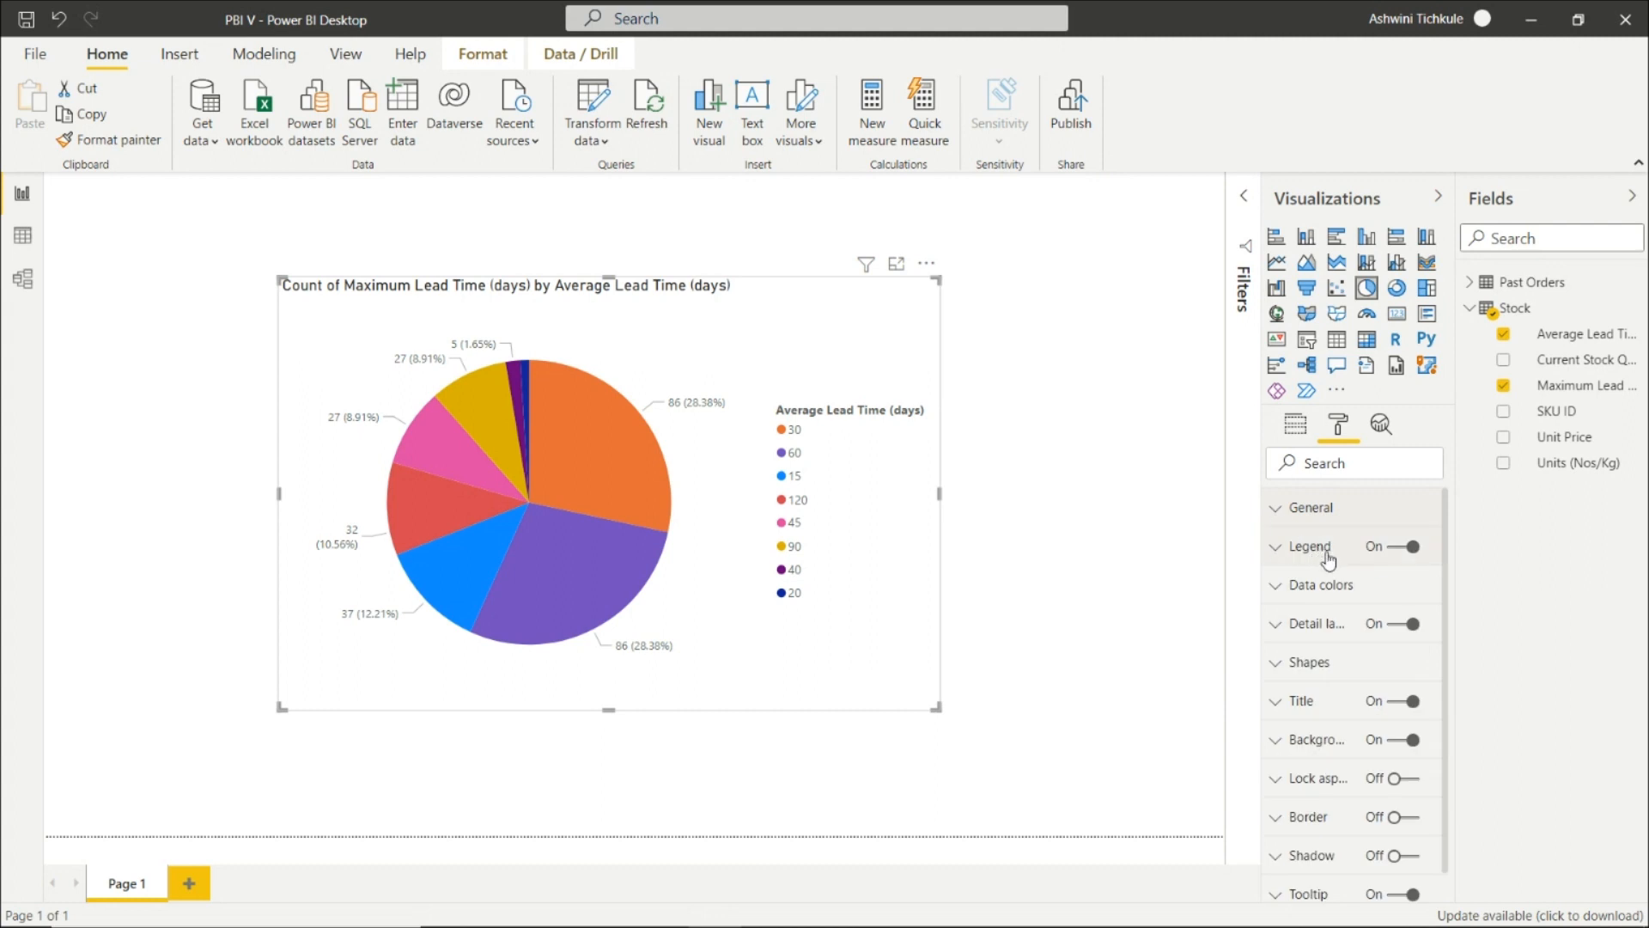
- Try the Top, Bottom, Bottom center and Left positions for the pie chart's legend
left_click(1273, 550)
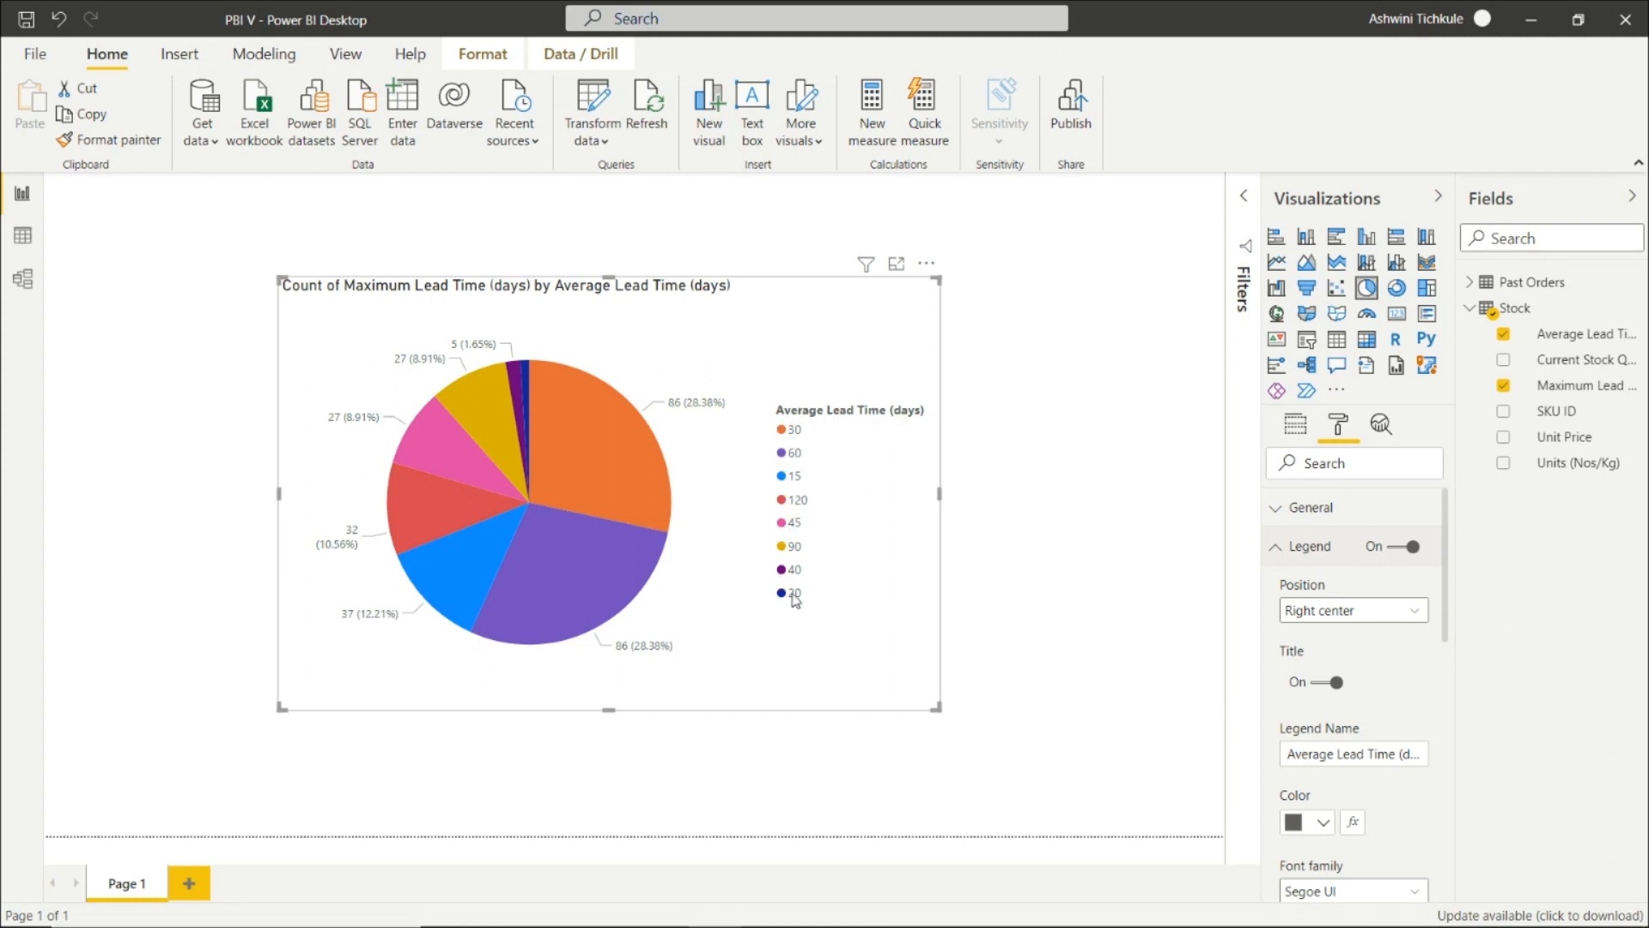
left_click(1400, 611)
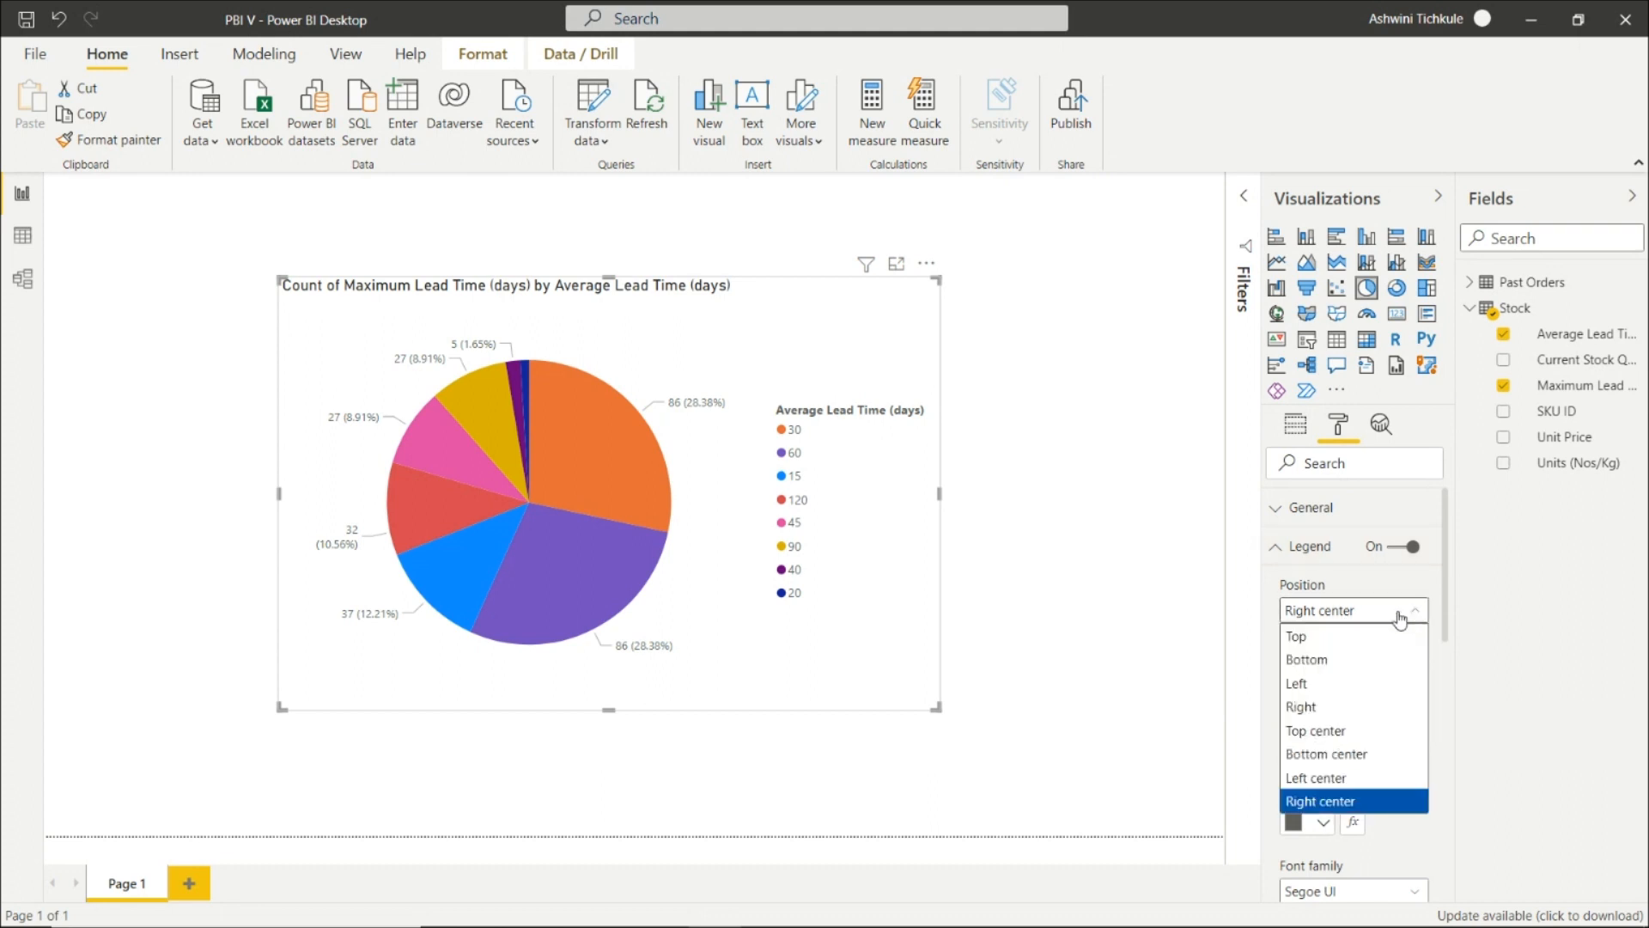
left_click(1340, 638)
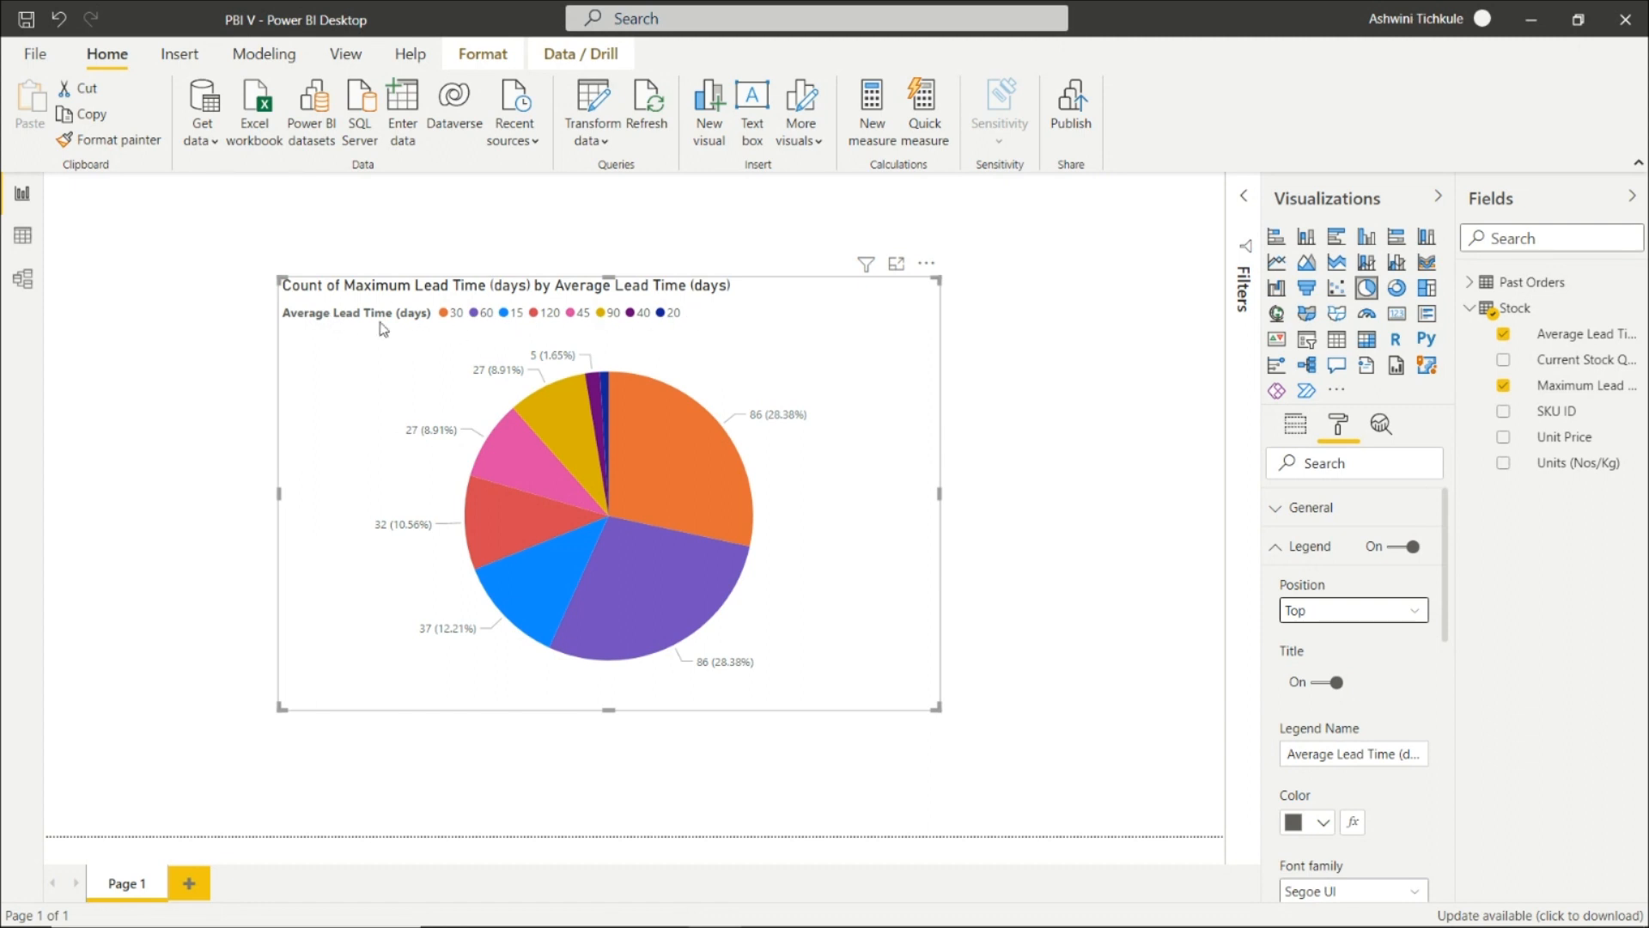
left_click(1415, 612)
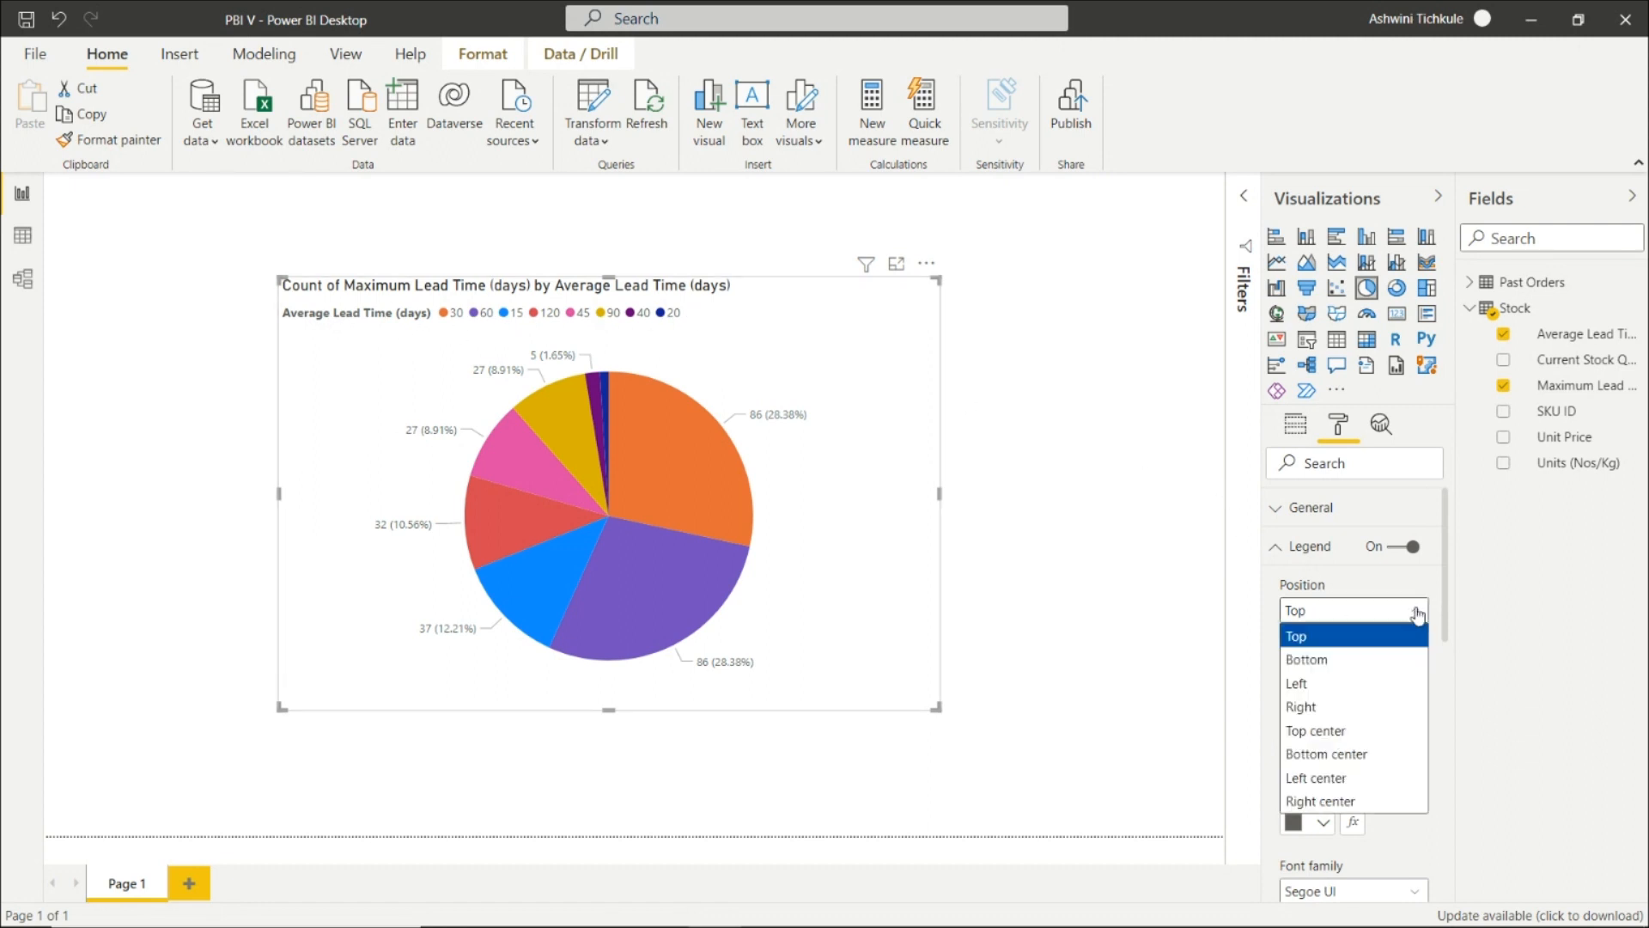
left_click(1339, 663)
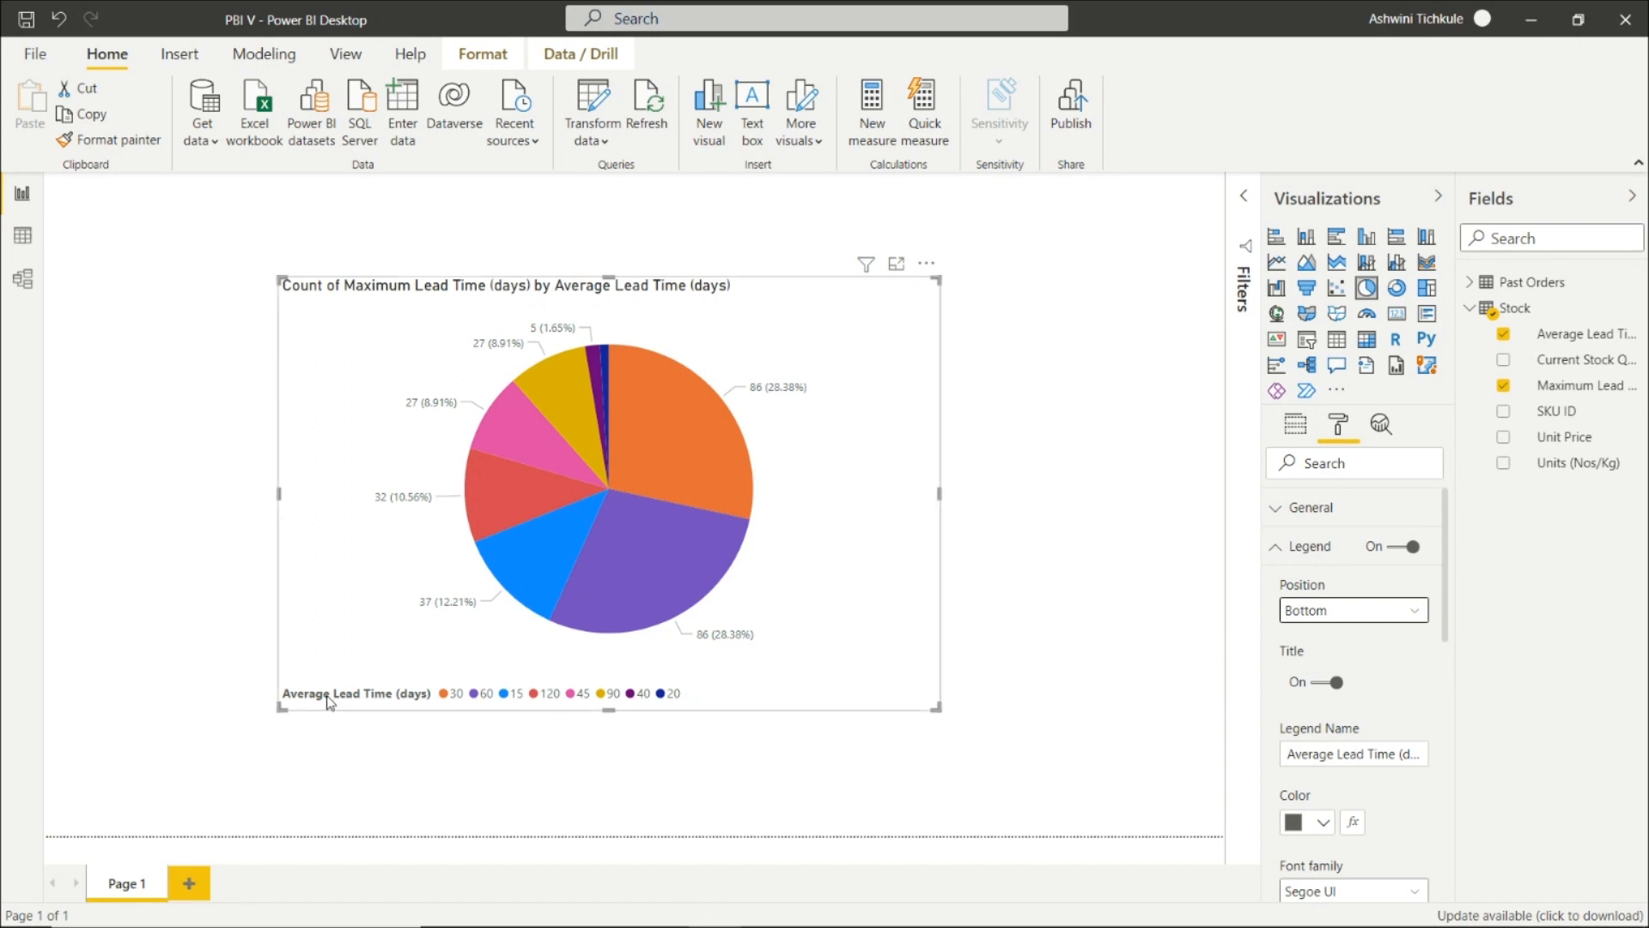
left_click(1411, 614)
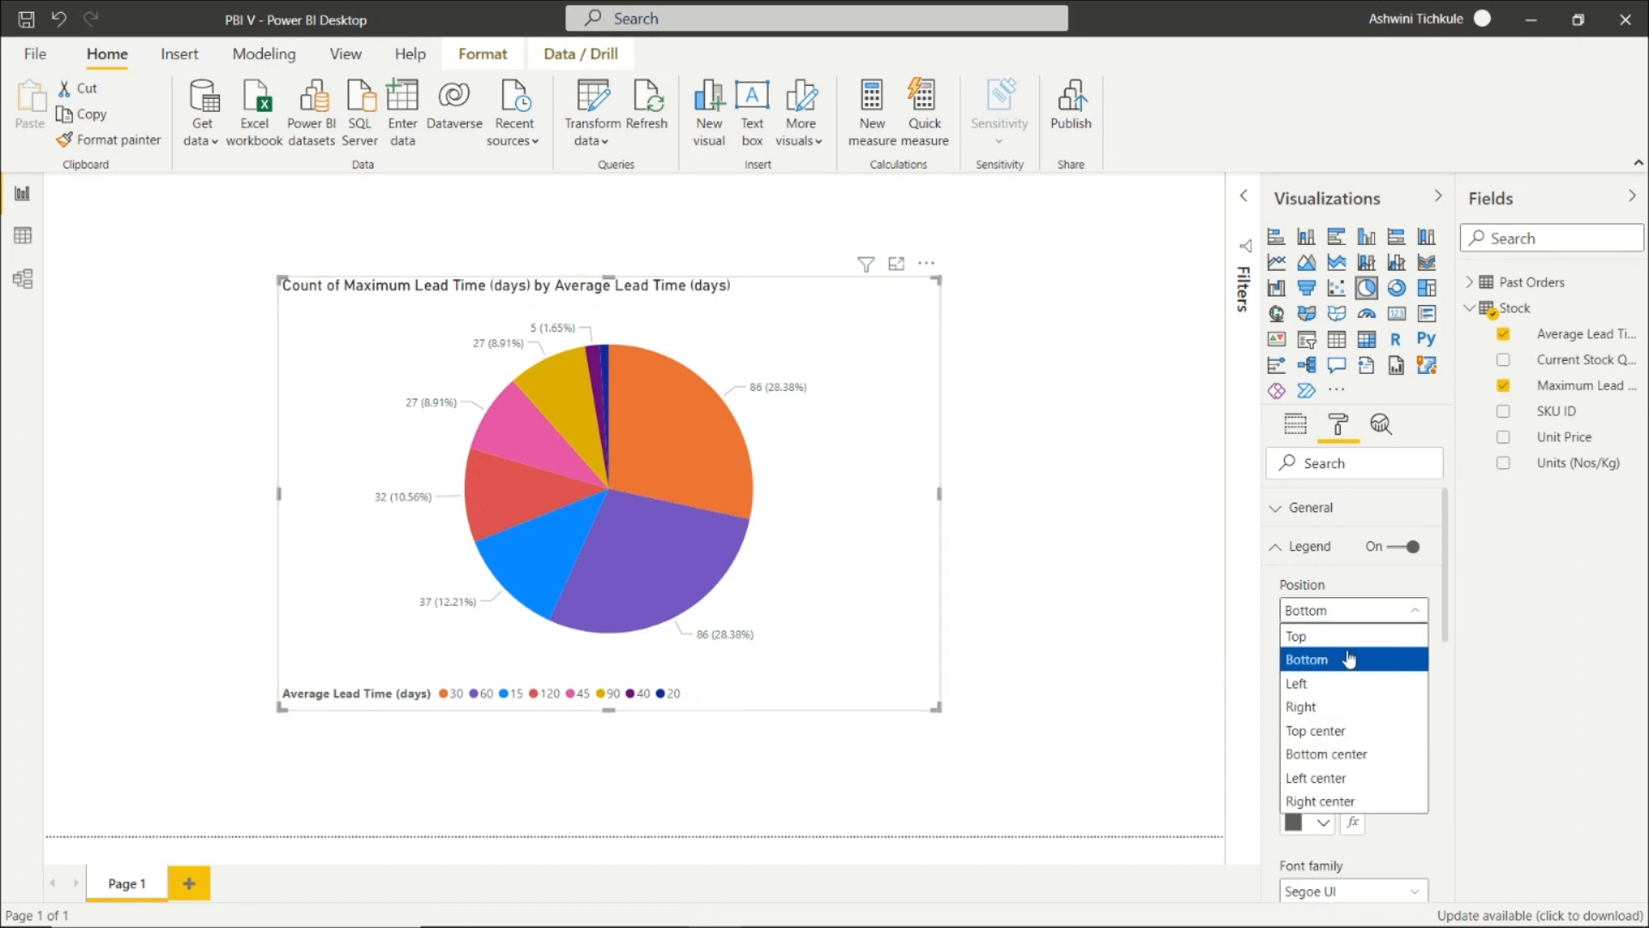
left_click(1325, 756)
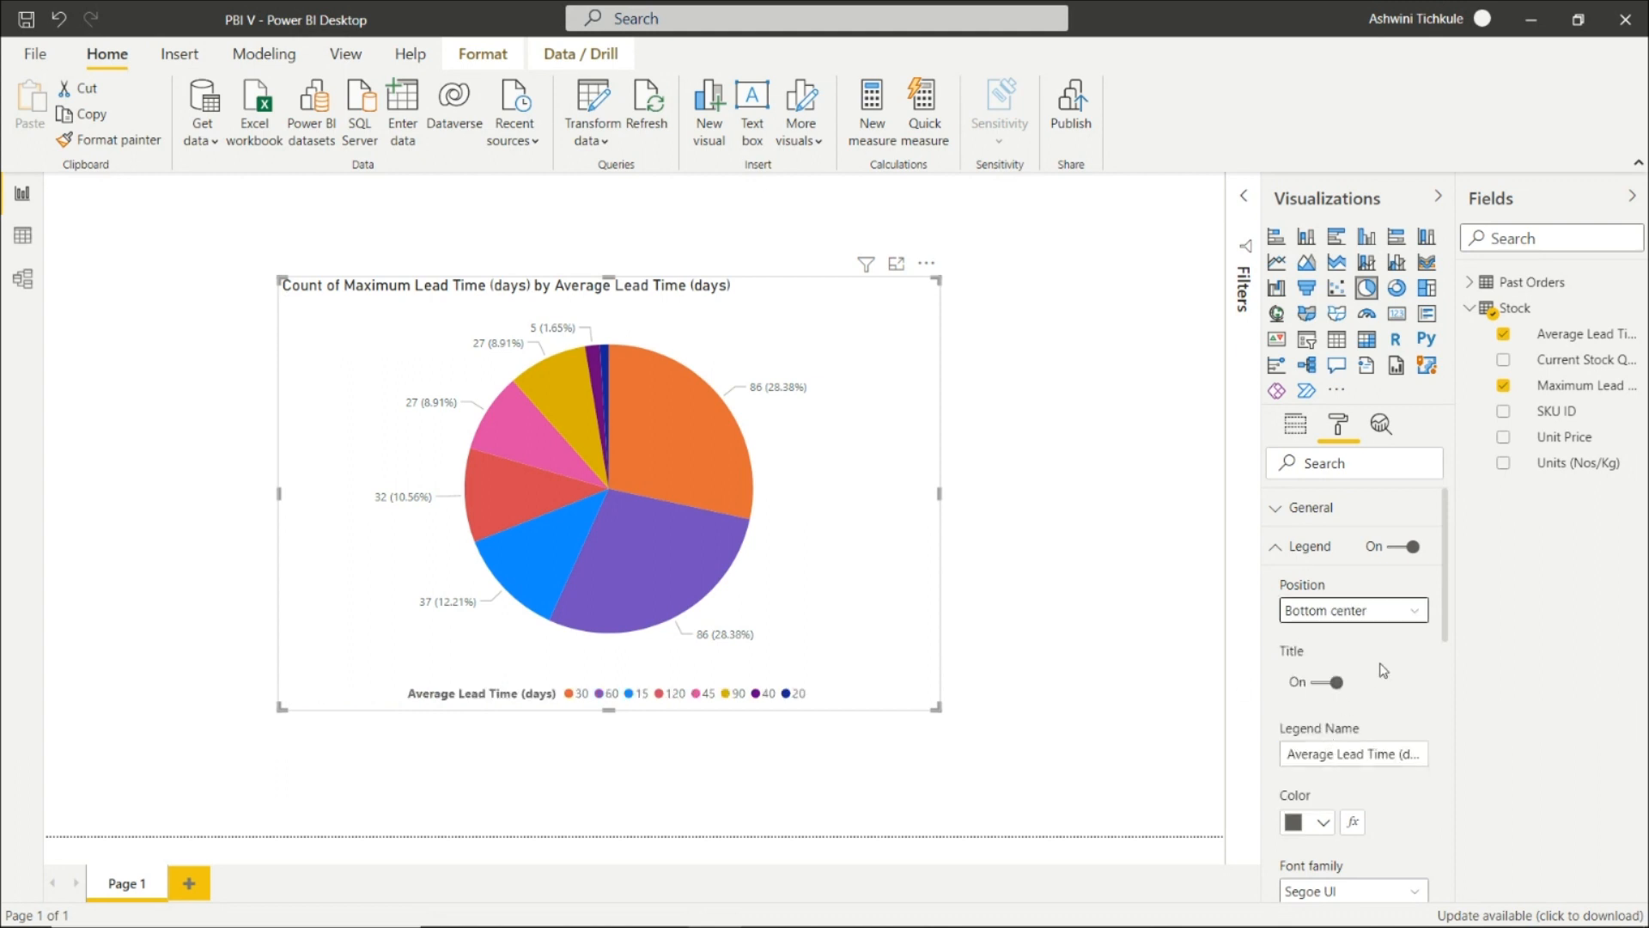
left_click(1408, 611)
left_click(1321, 684)
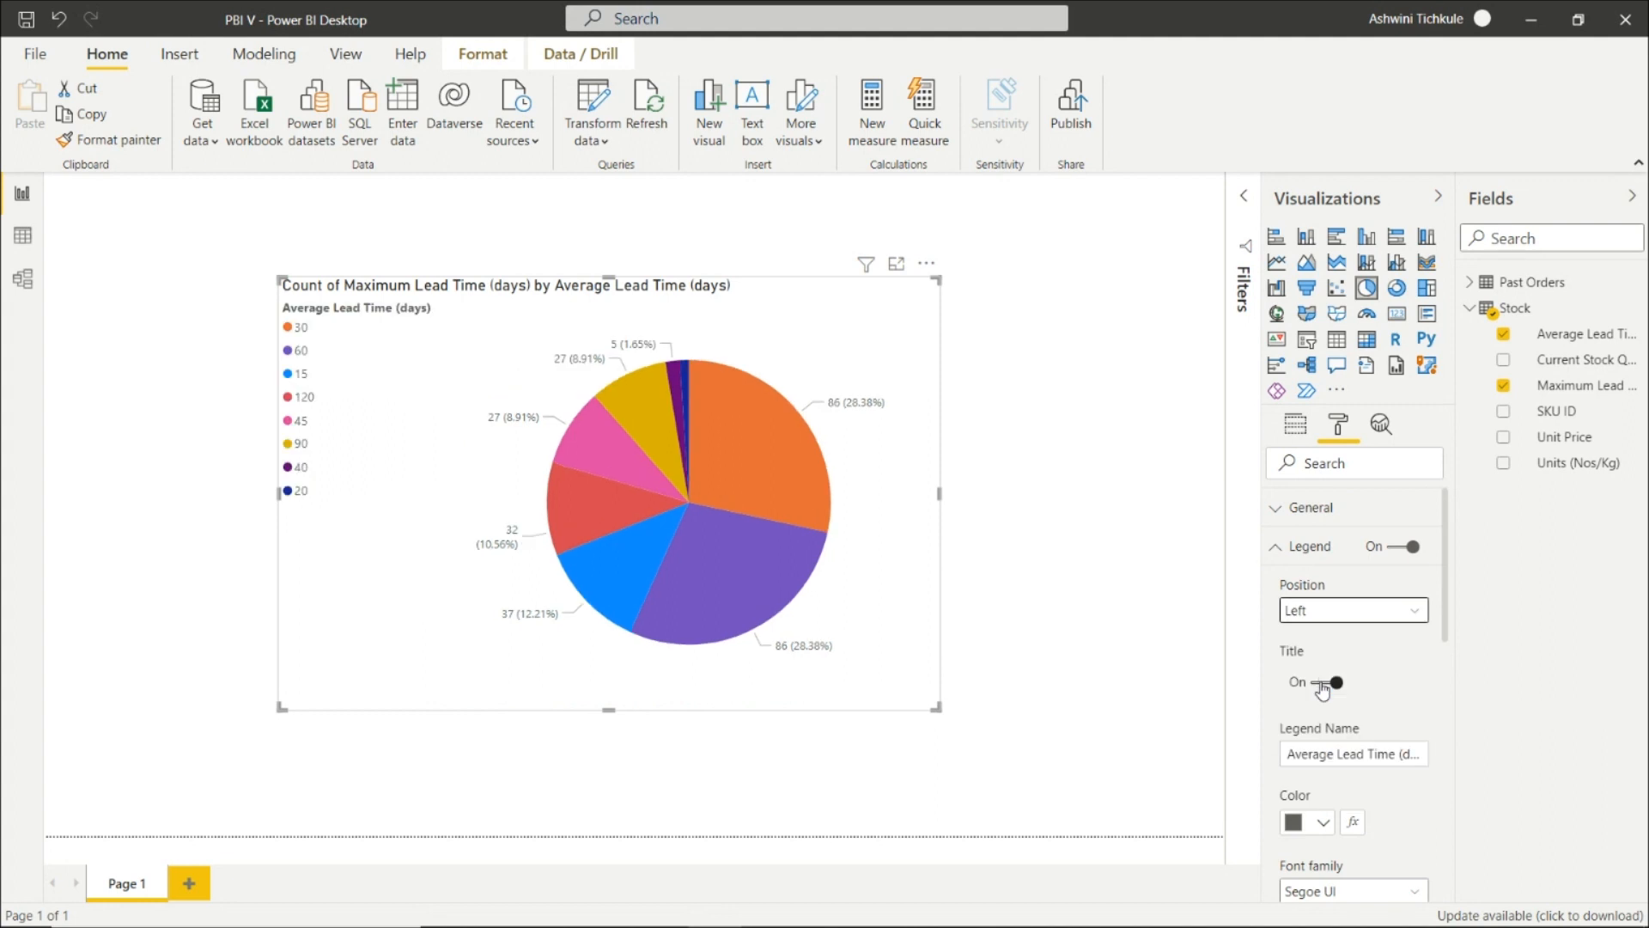
- Set the pie chart's legend position to Right
left_click(1415, 612)
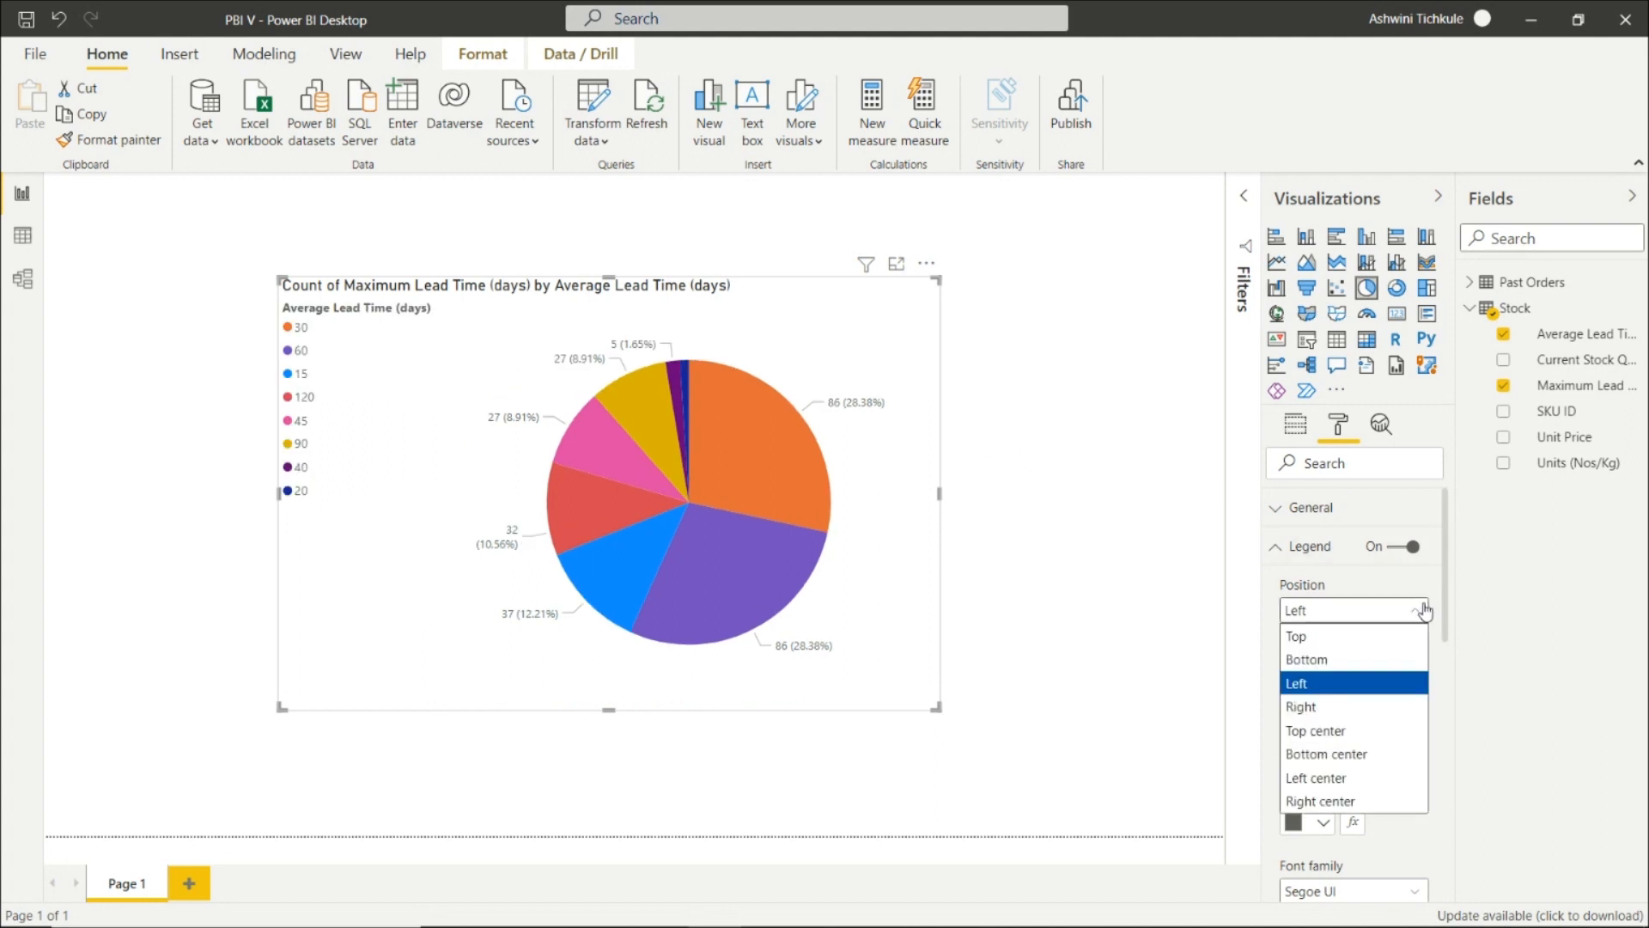
left_click(1349, 705)
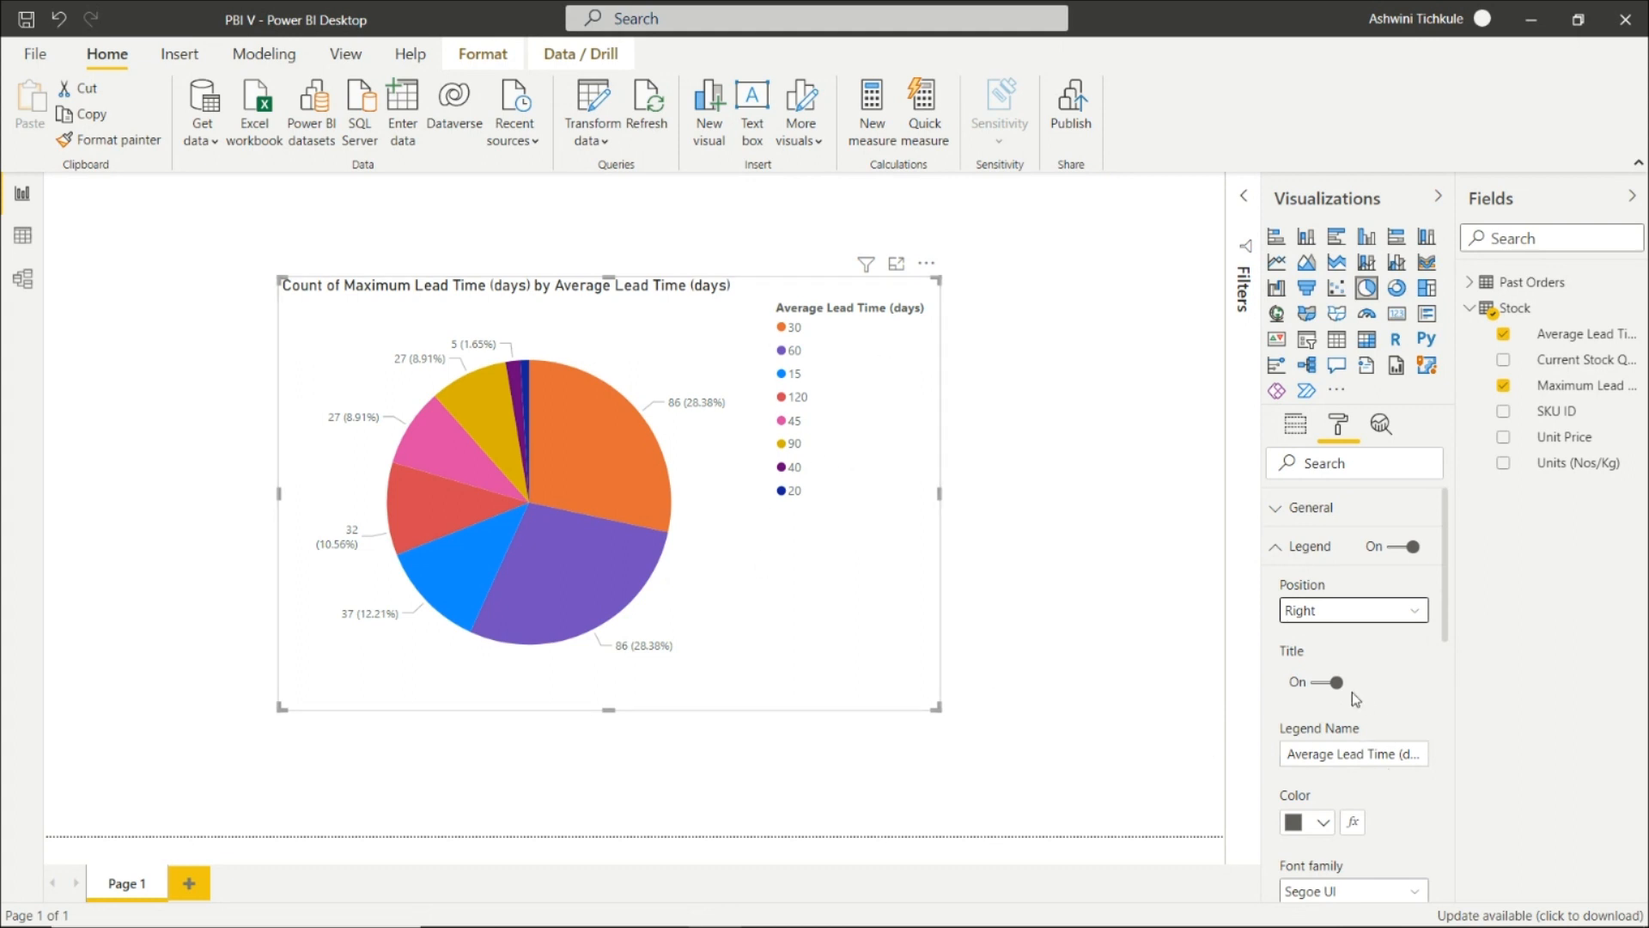
- Try light blue and dark blue as the text color of the pie chart's legend
scroll(1346, 580, "down", 1)
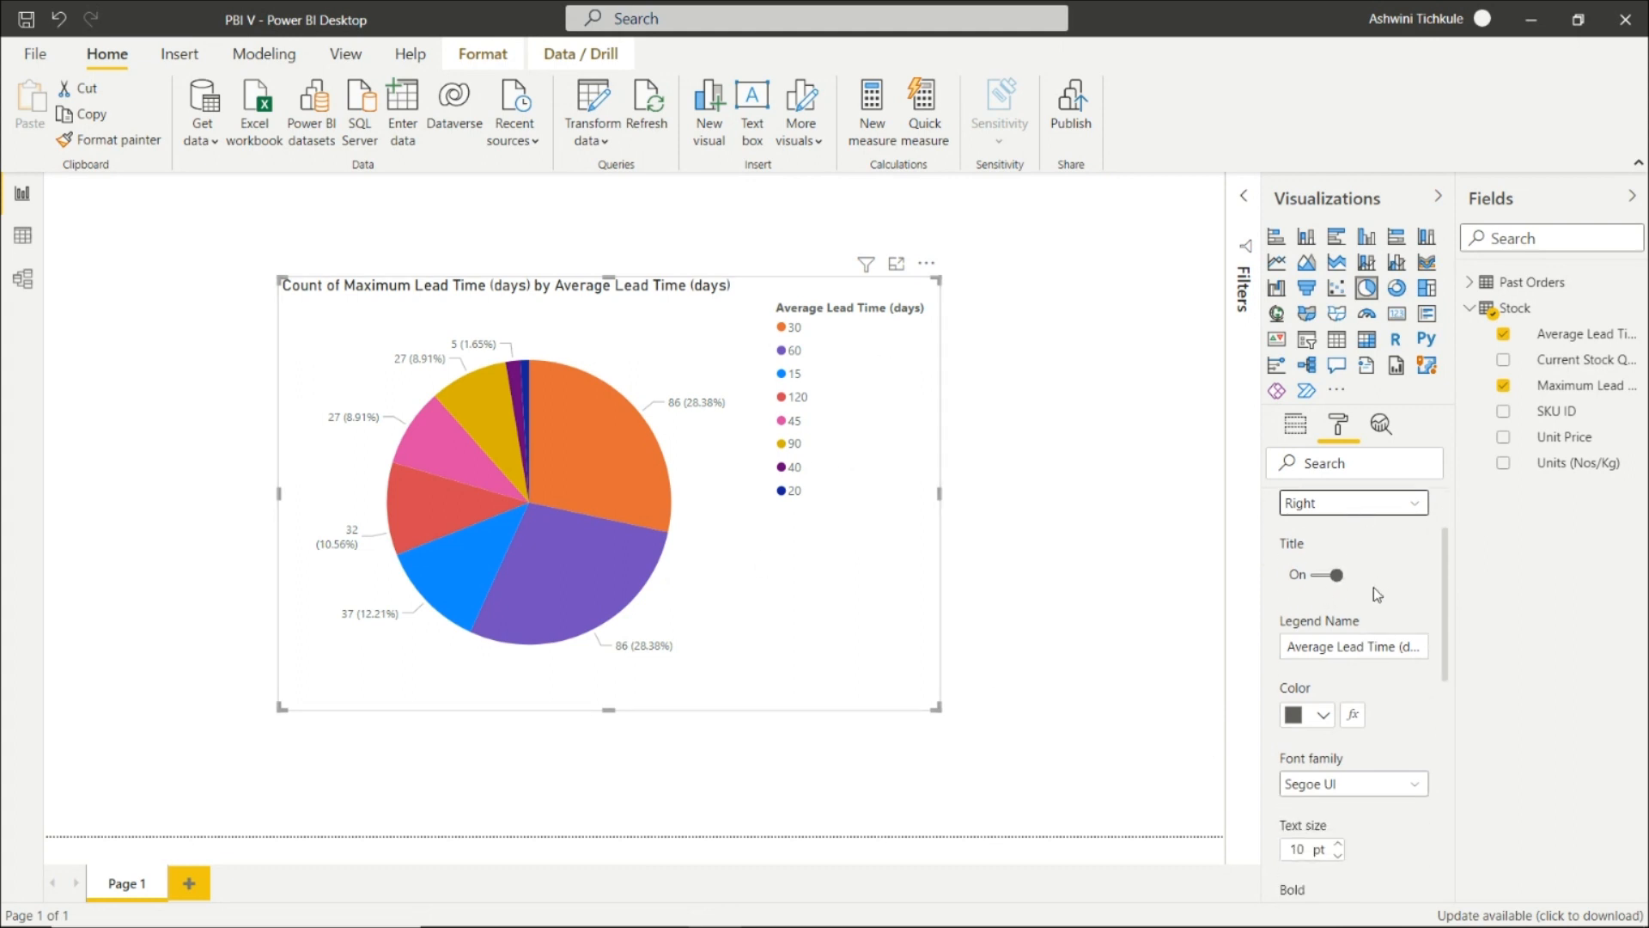
scroll(1361, 588, "up", 1)
scroll(1343, 584, "down", 1)
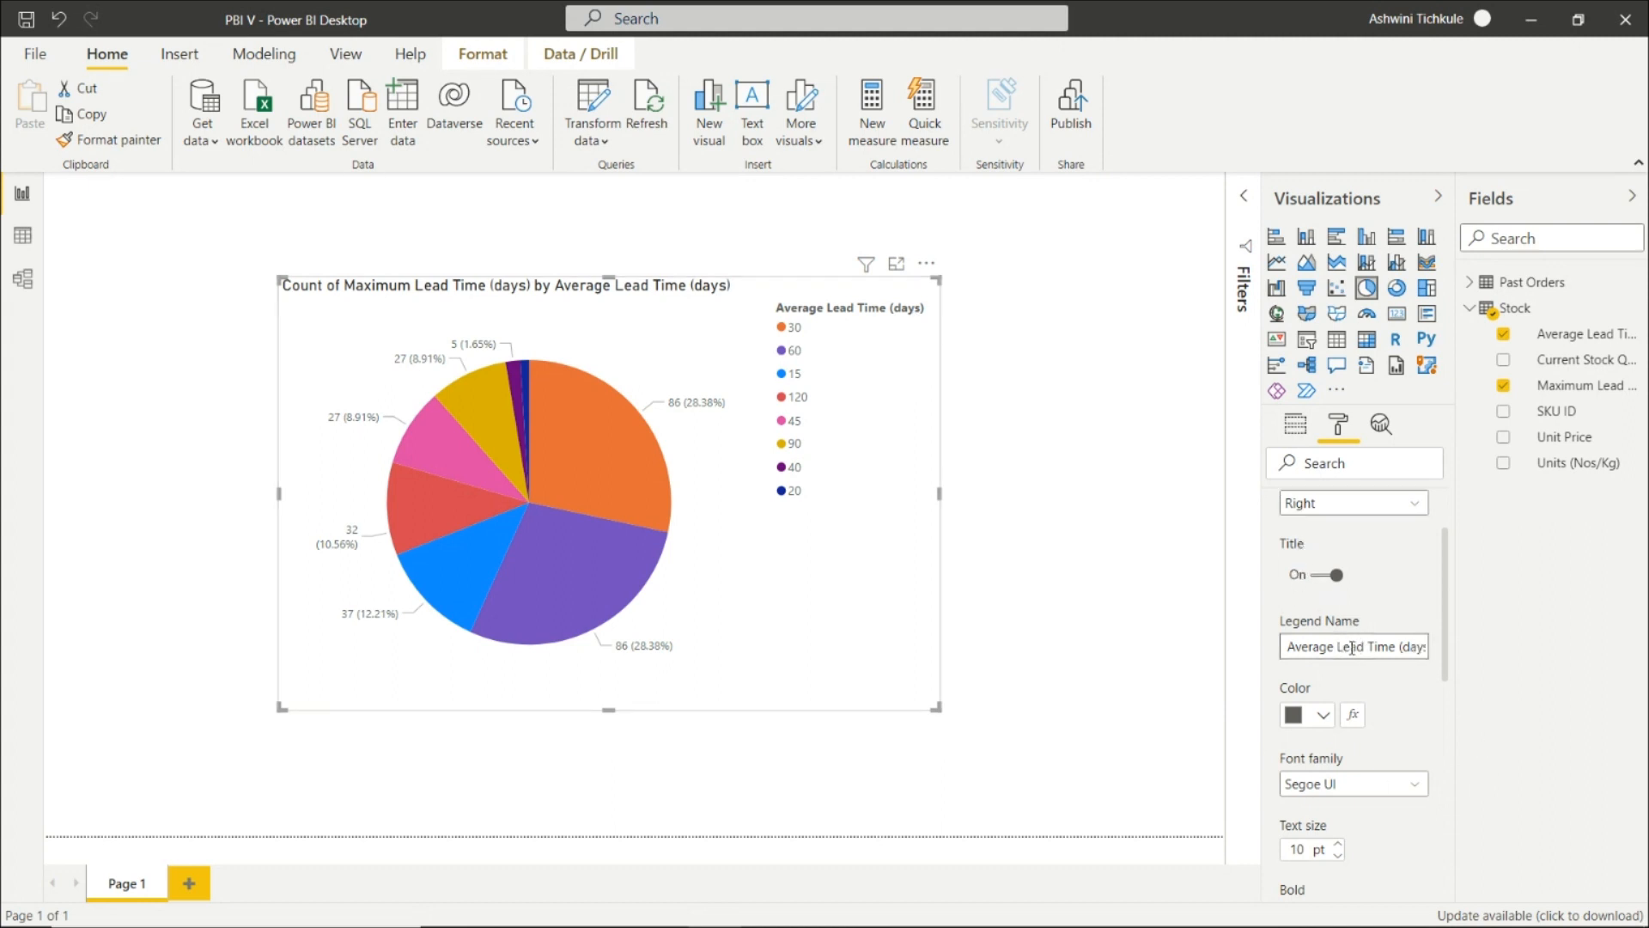
scroll(1351, 637, "down", 1)
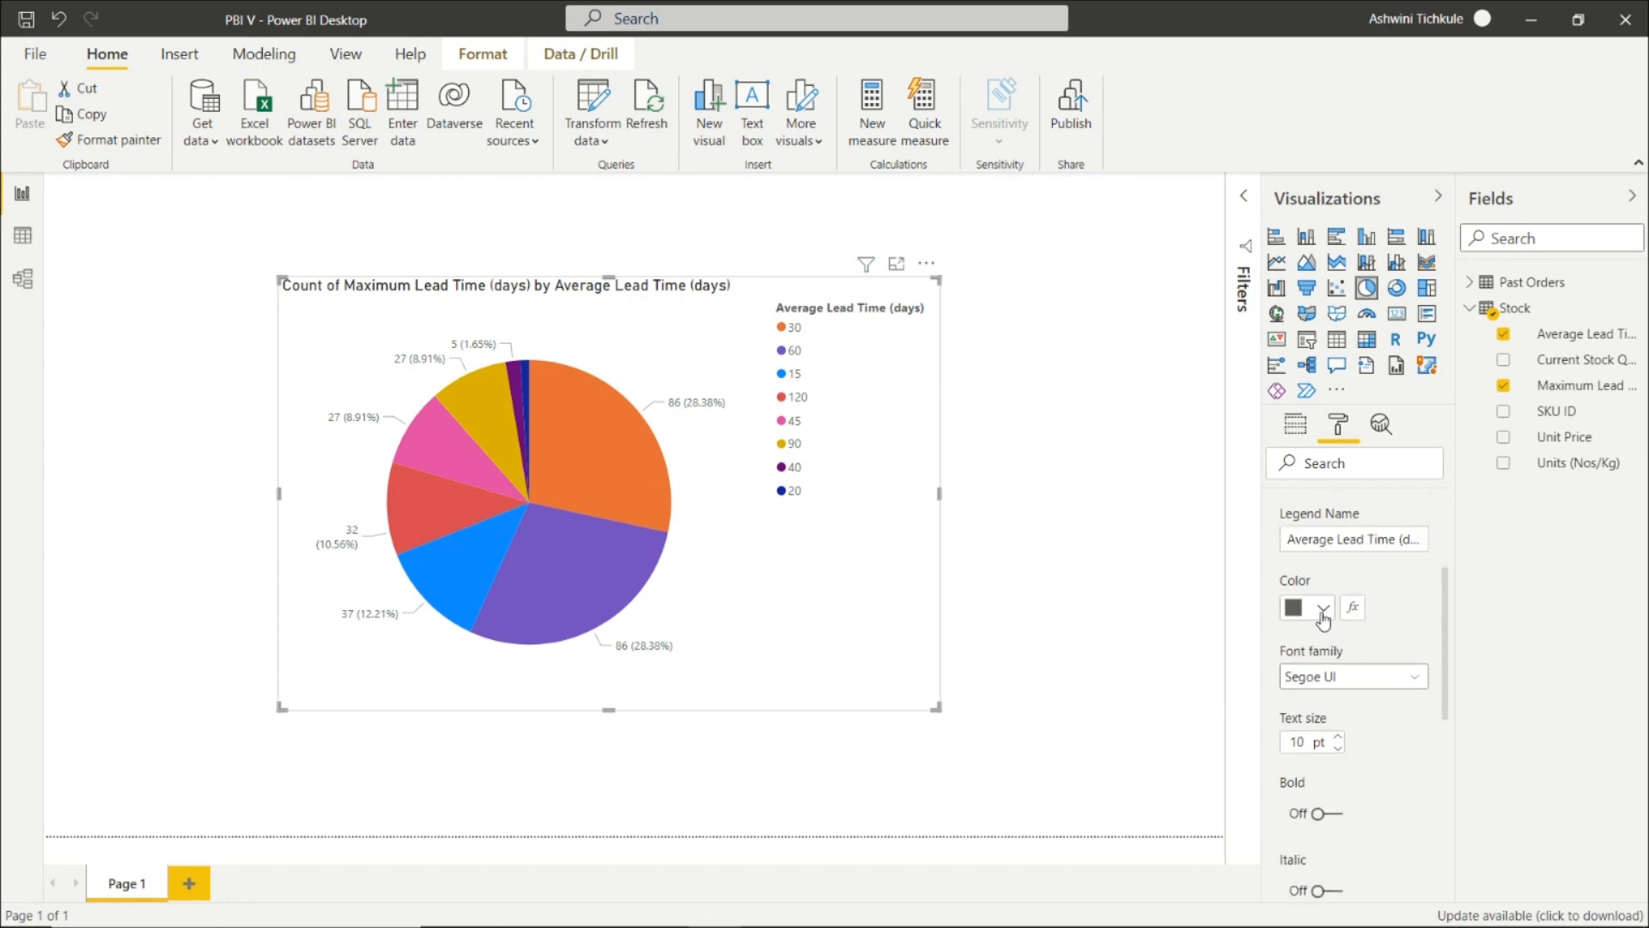
left_click(1323, 610)
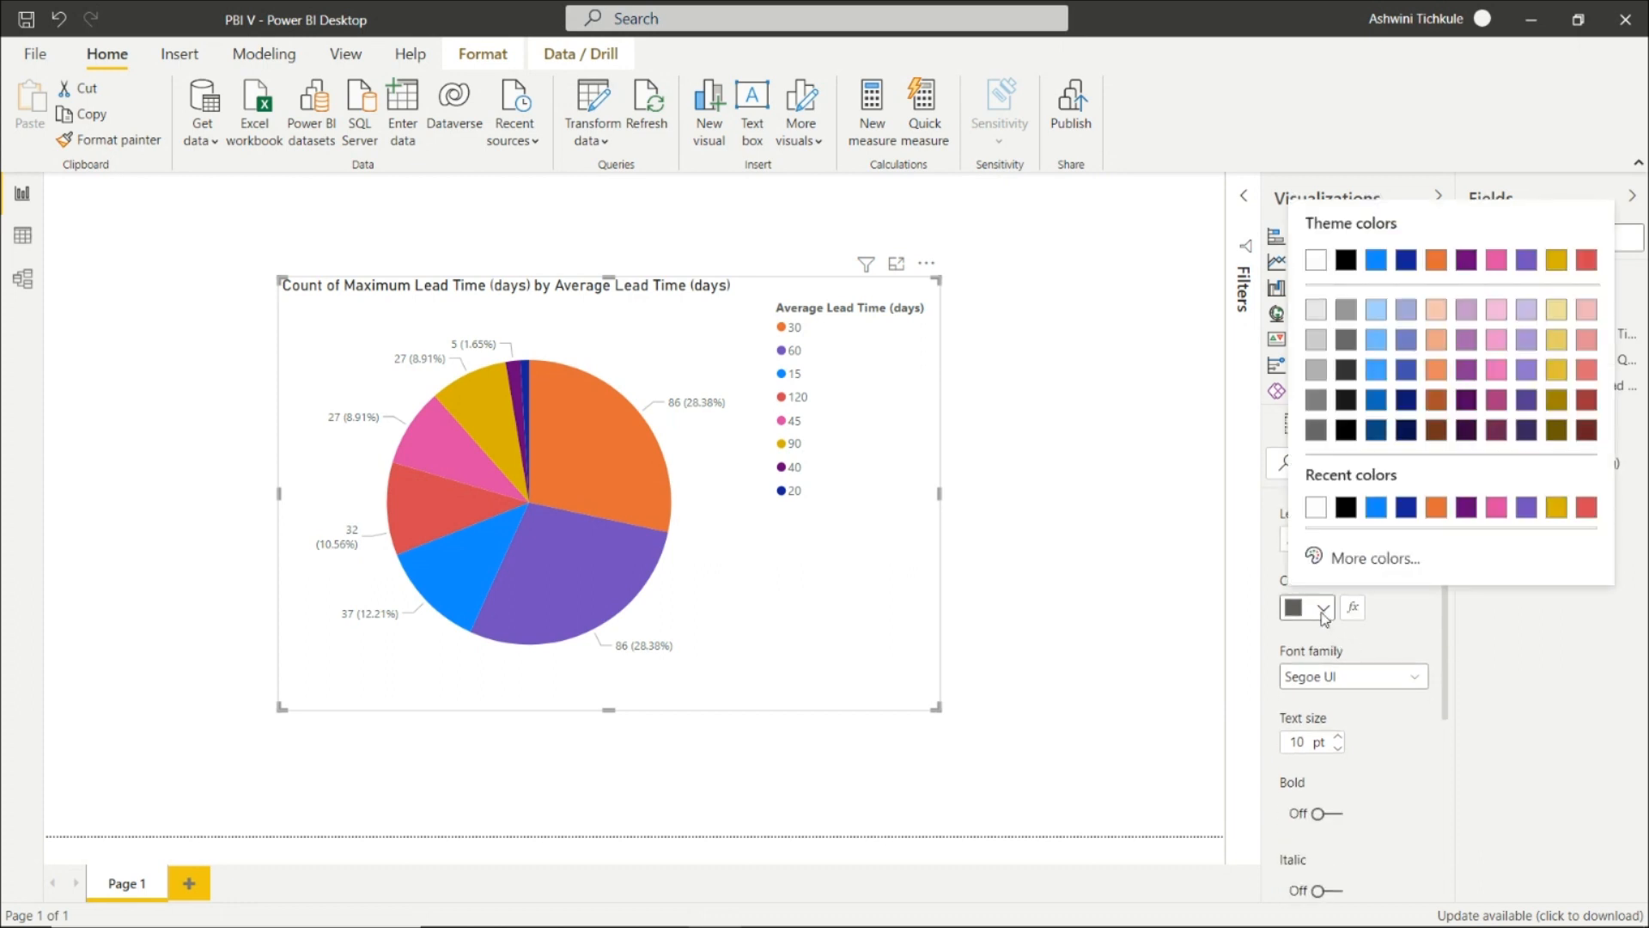
left_click(1375, 509)
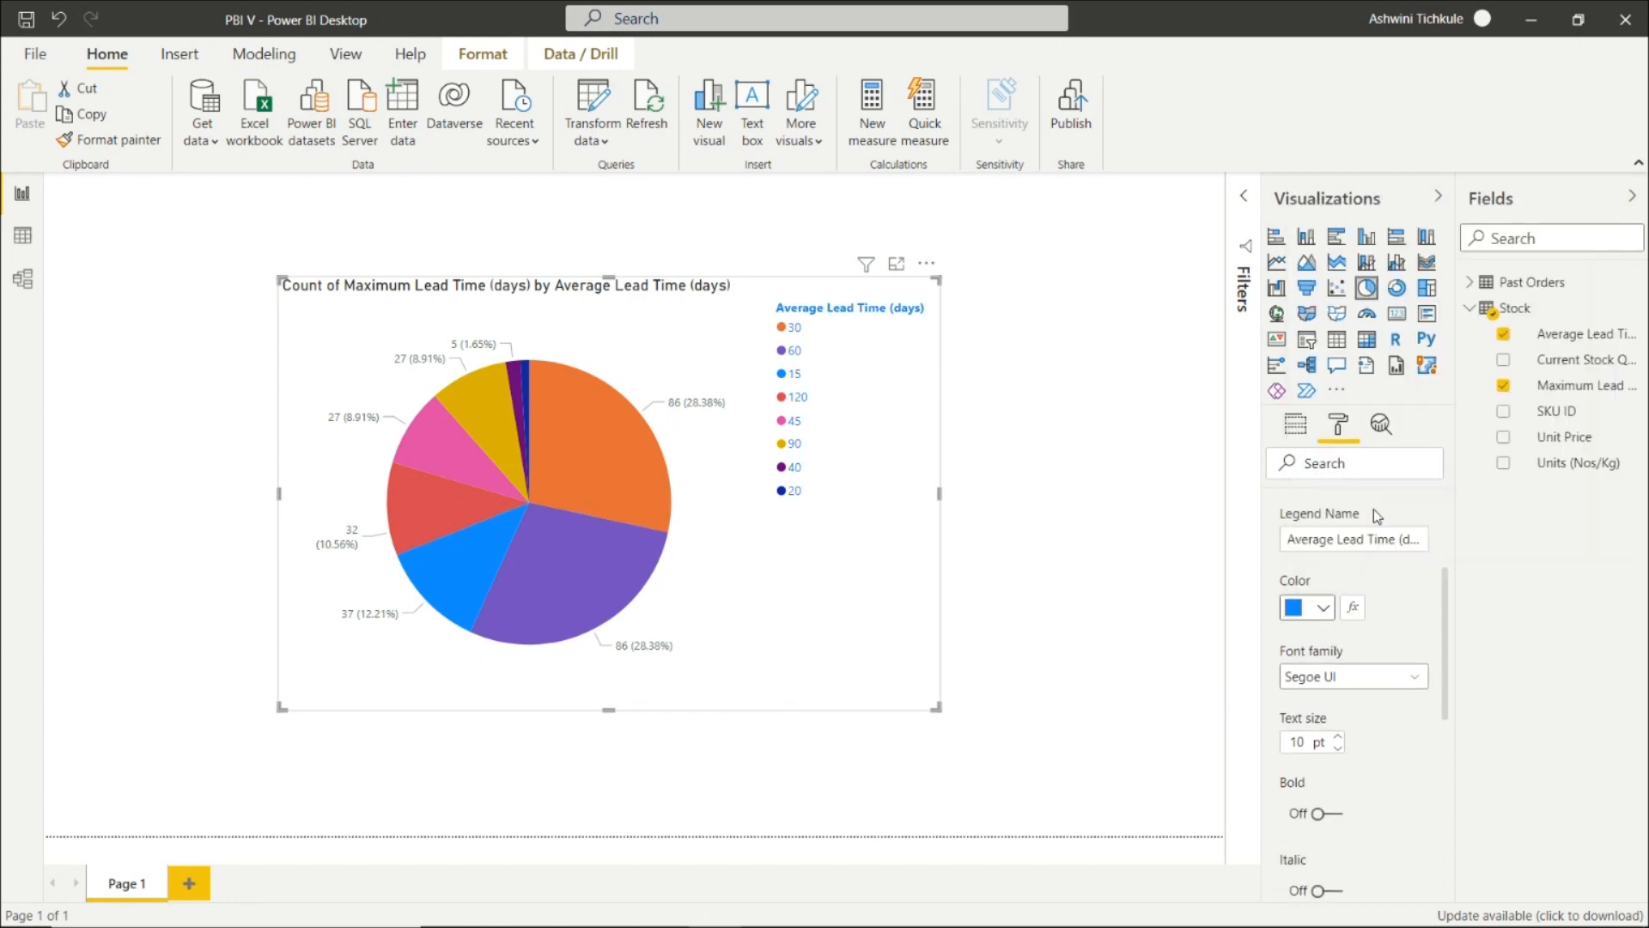
left_click(1328, 611)
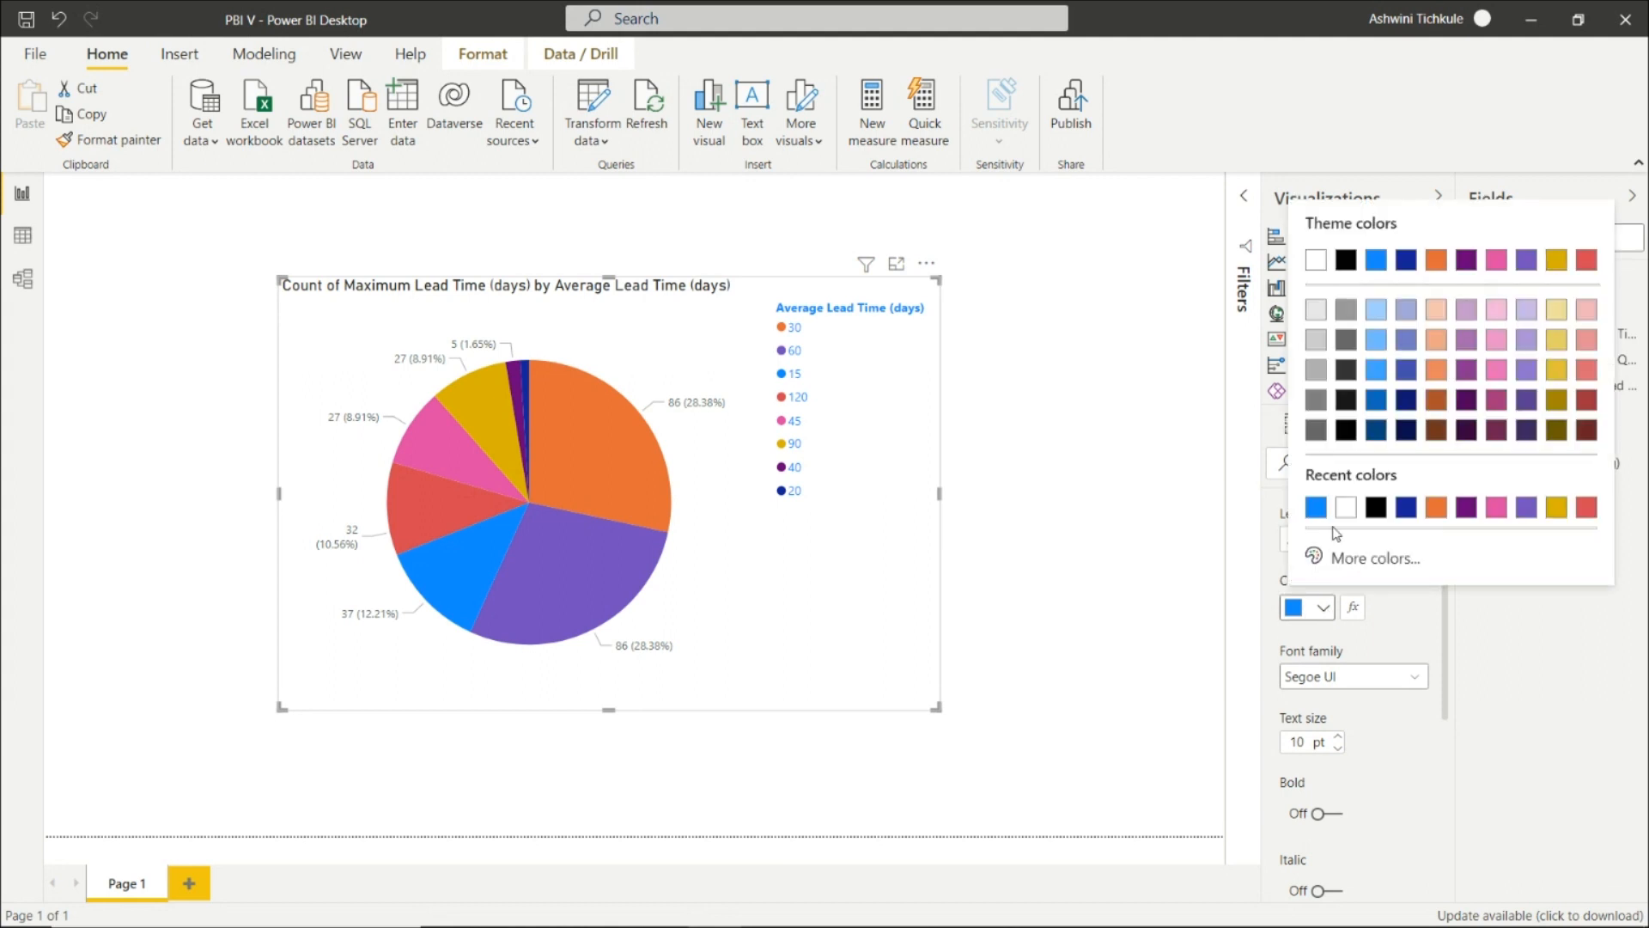
left_click(1406, 507)
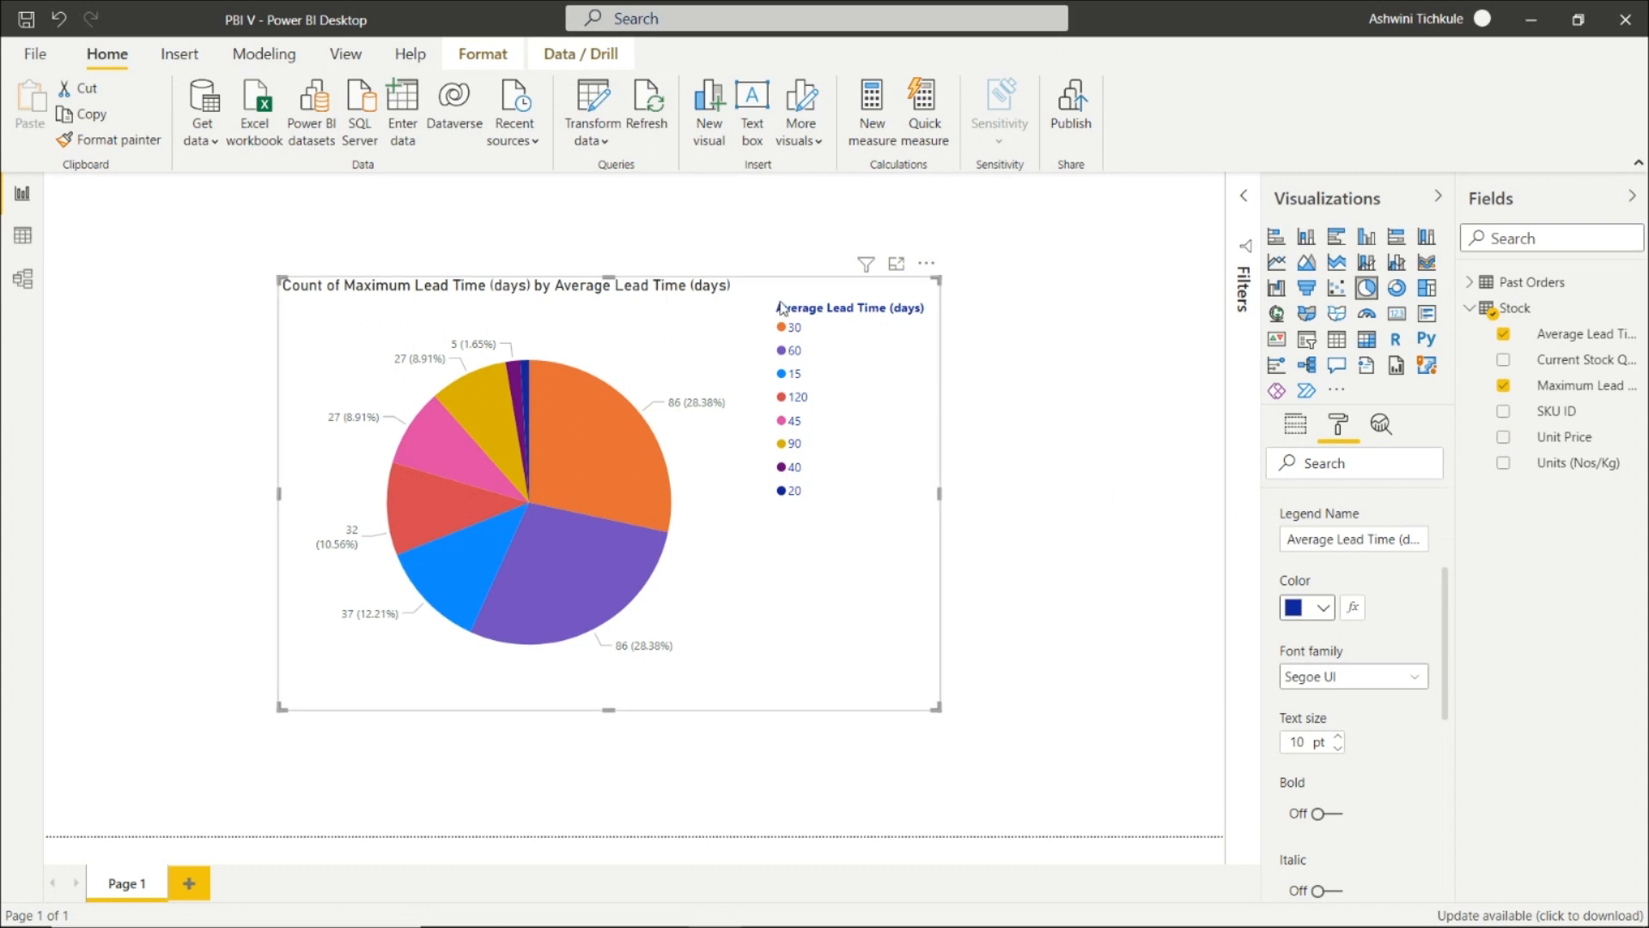
- Set the legend's text color to the dark grey shade from the theme colors
left_click(1322, 609)
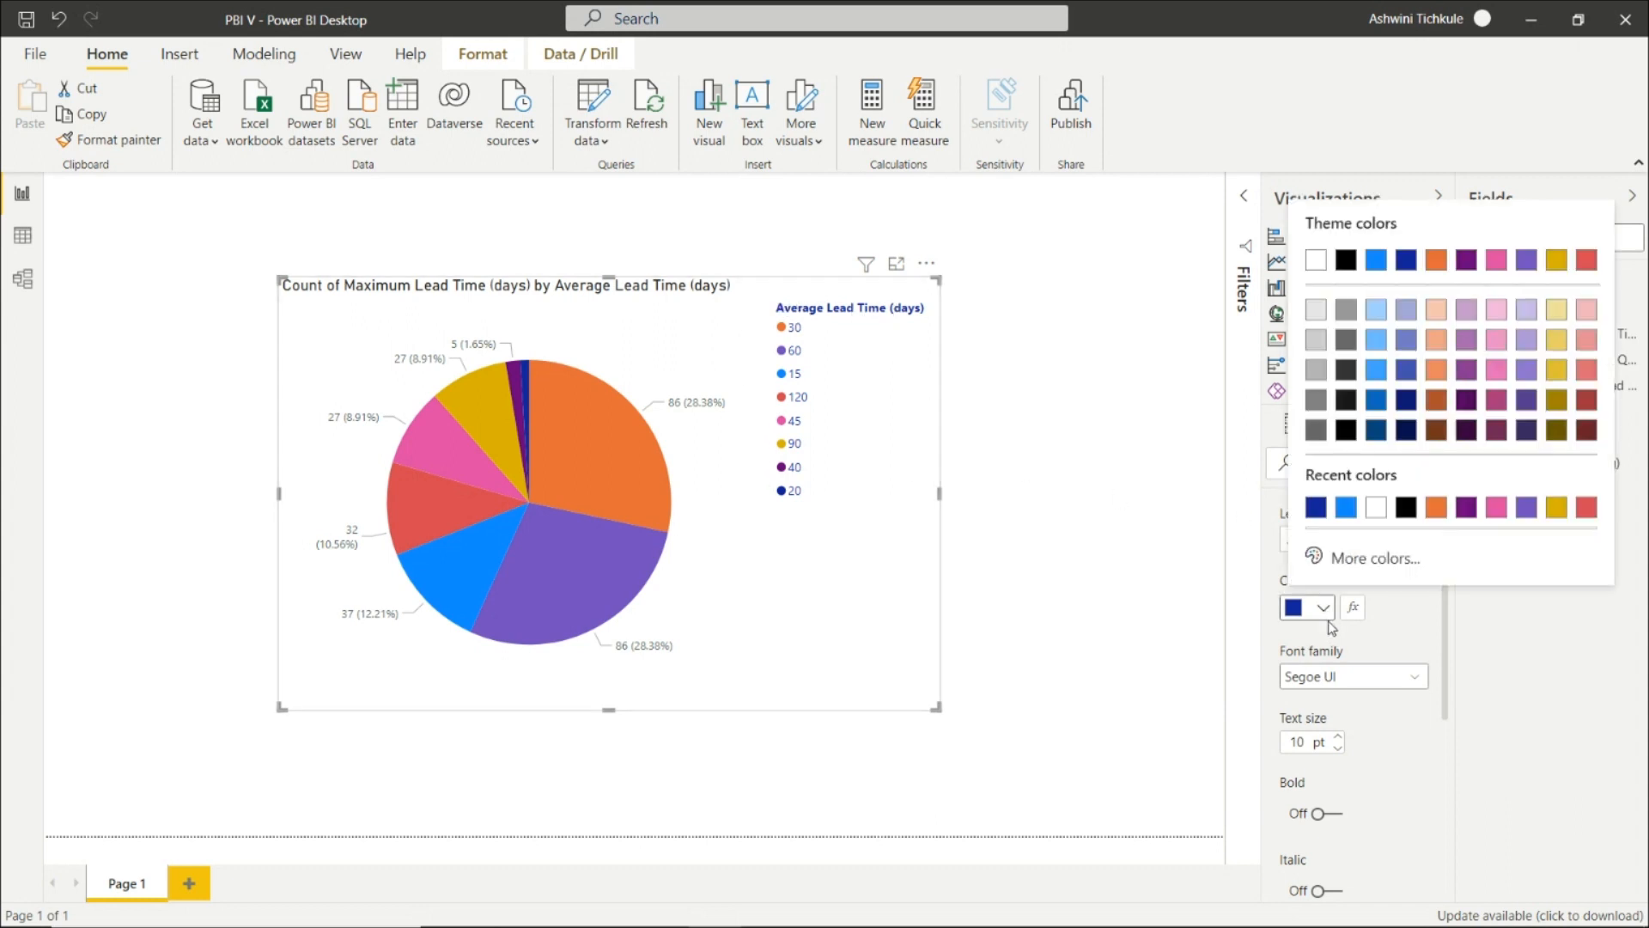
left_click(1345, 370)
scroll(1322, 569, "down", 3)
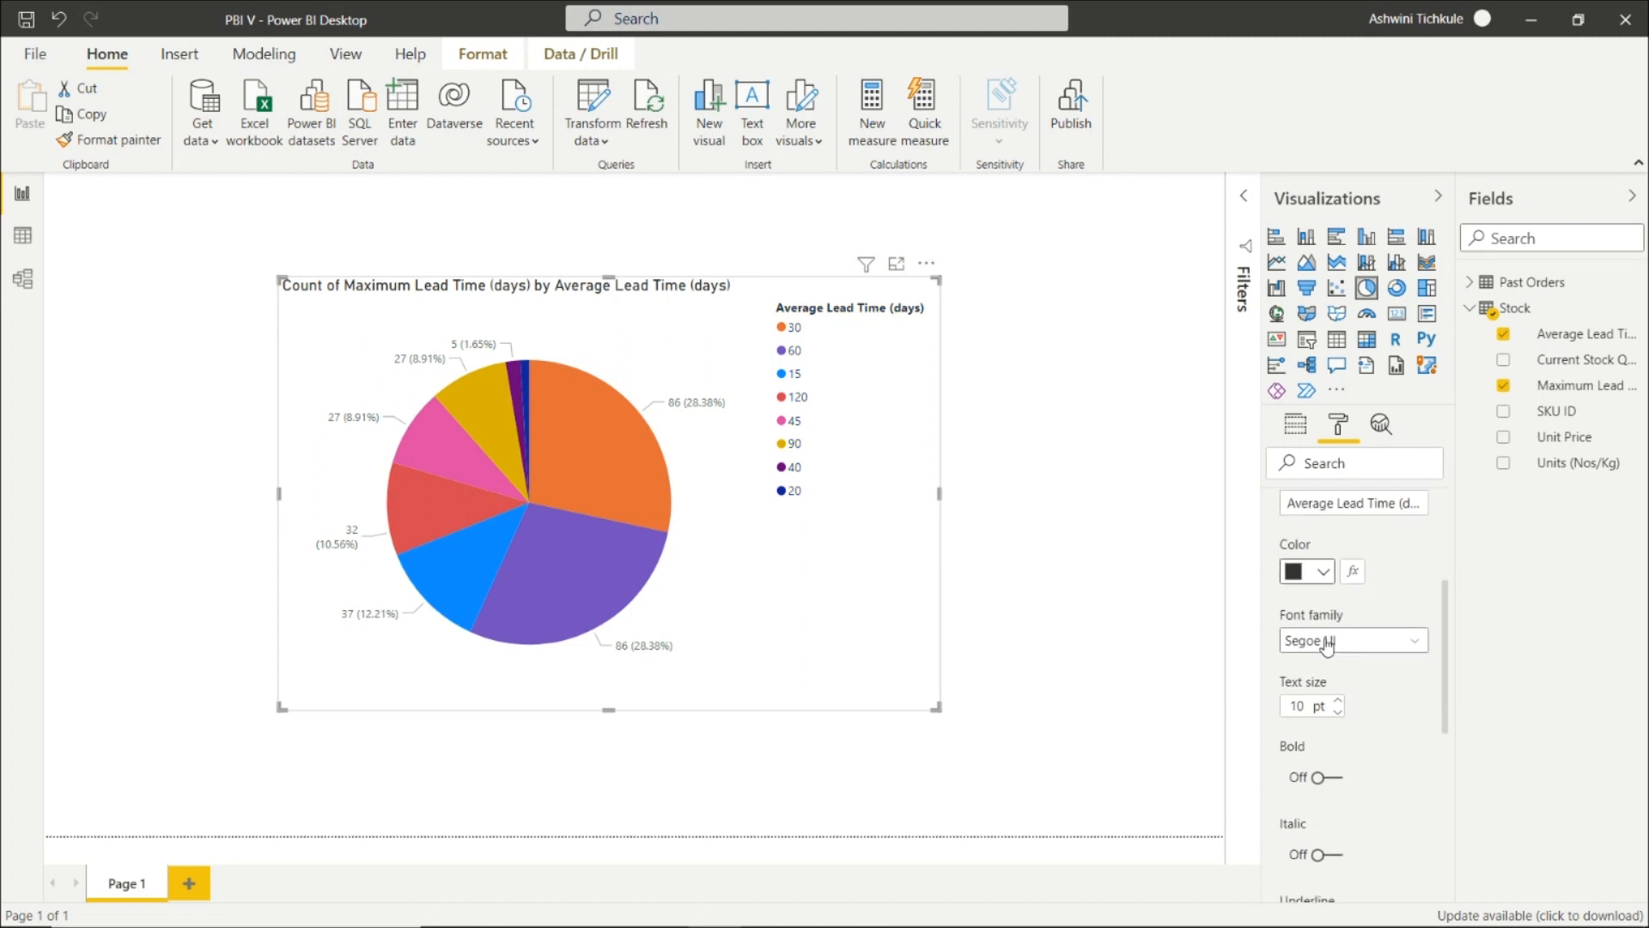
- Try Arial Black as the legend's font family and settle on Arial
left_click(1365, 575)
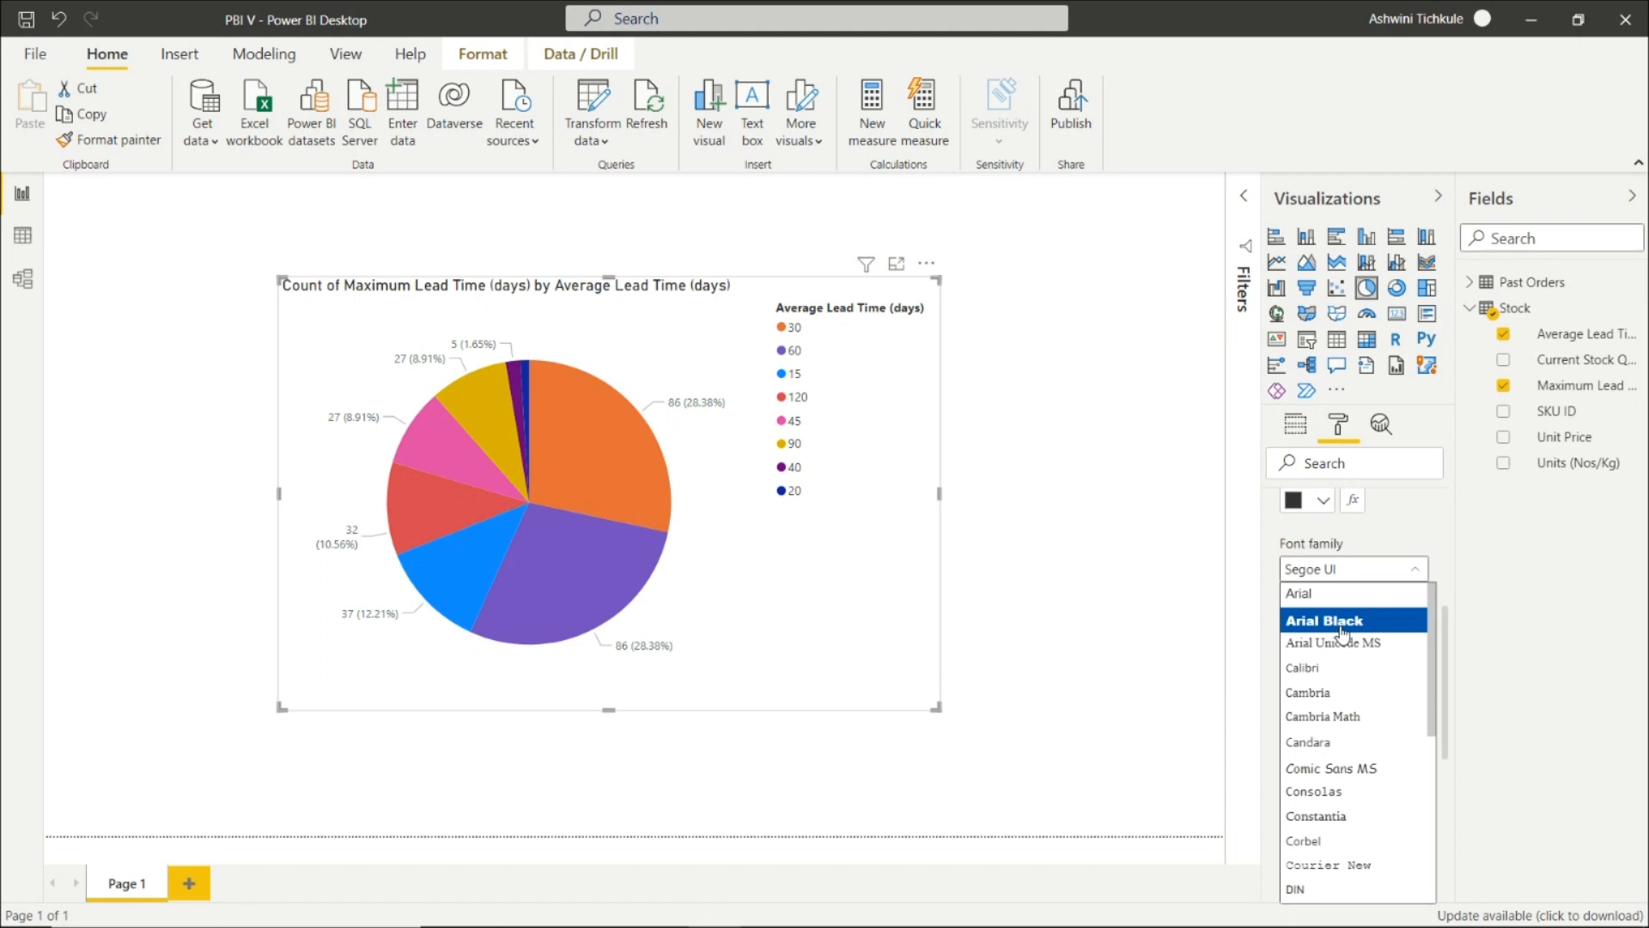
left_click(1342, 622)
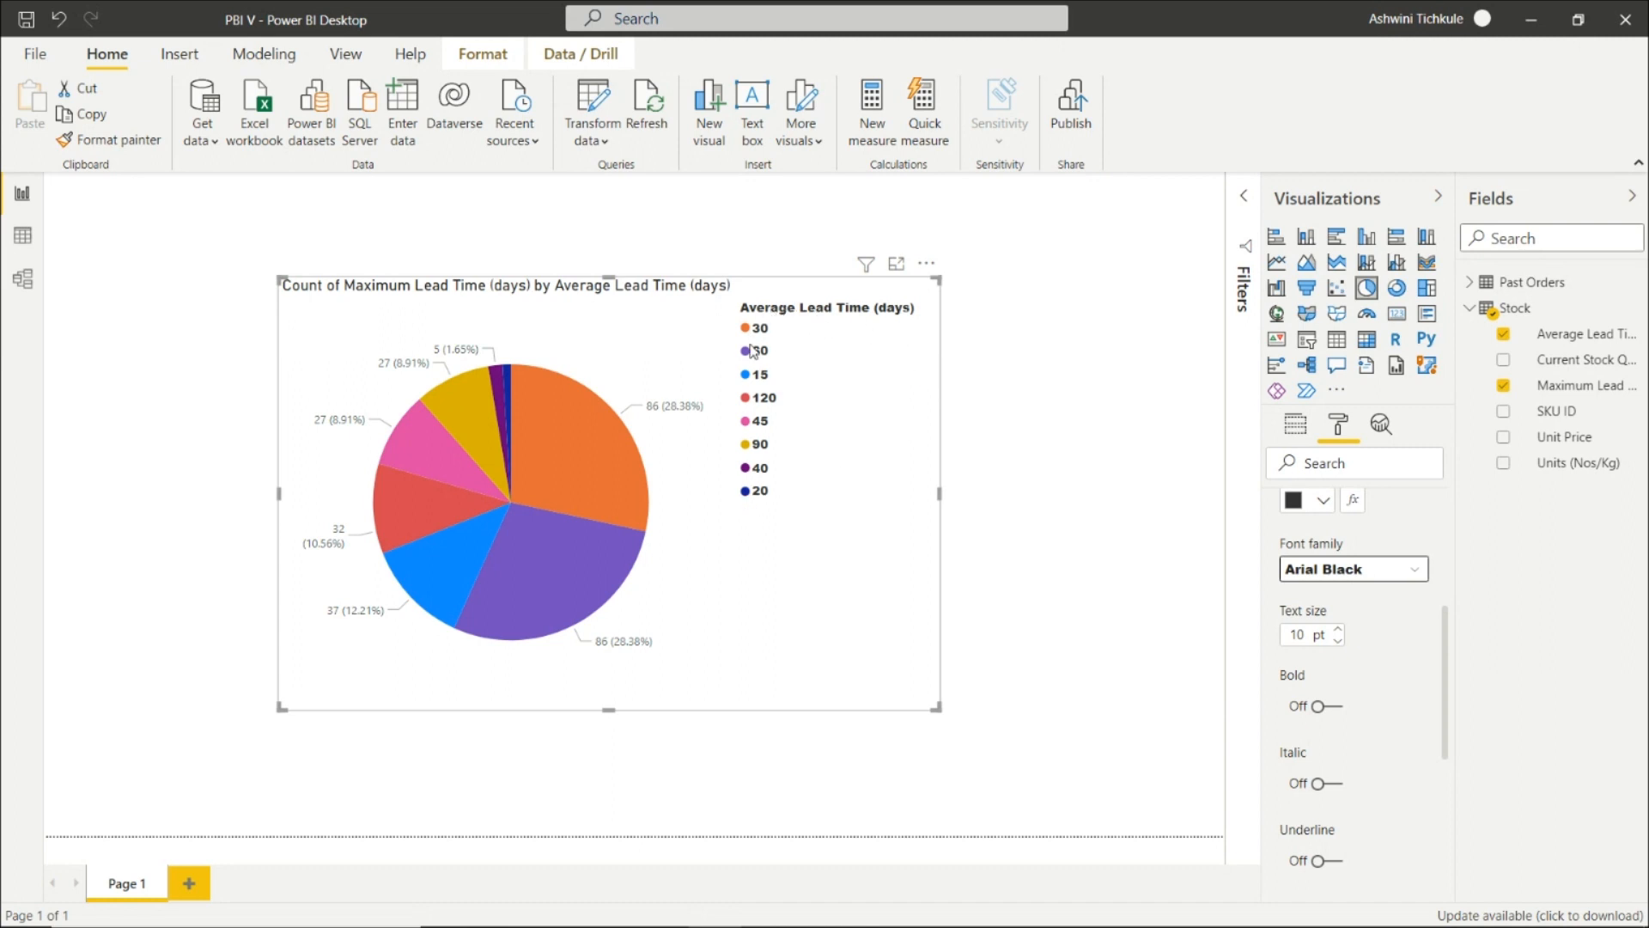
left_click(1396, 570)
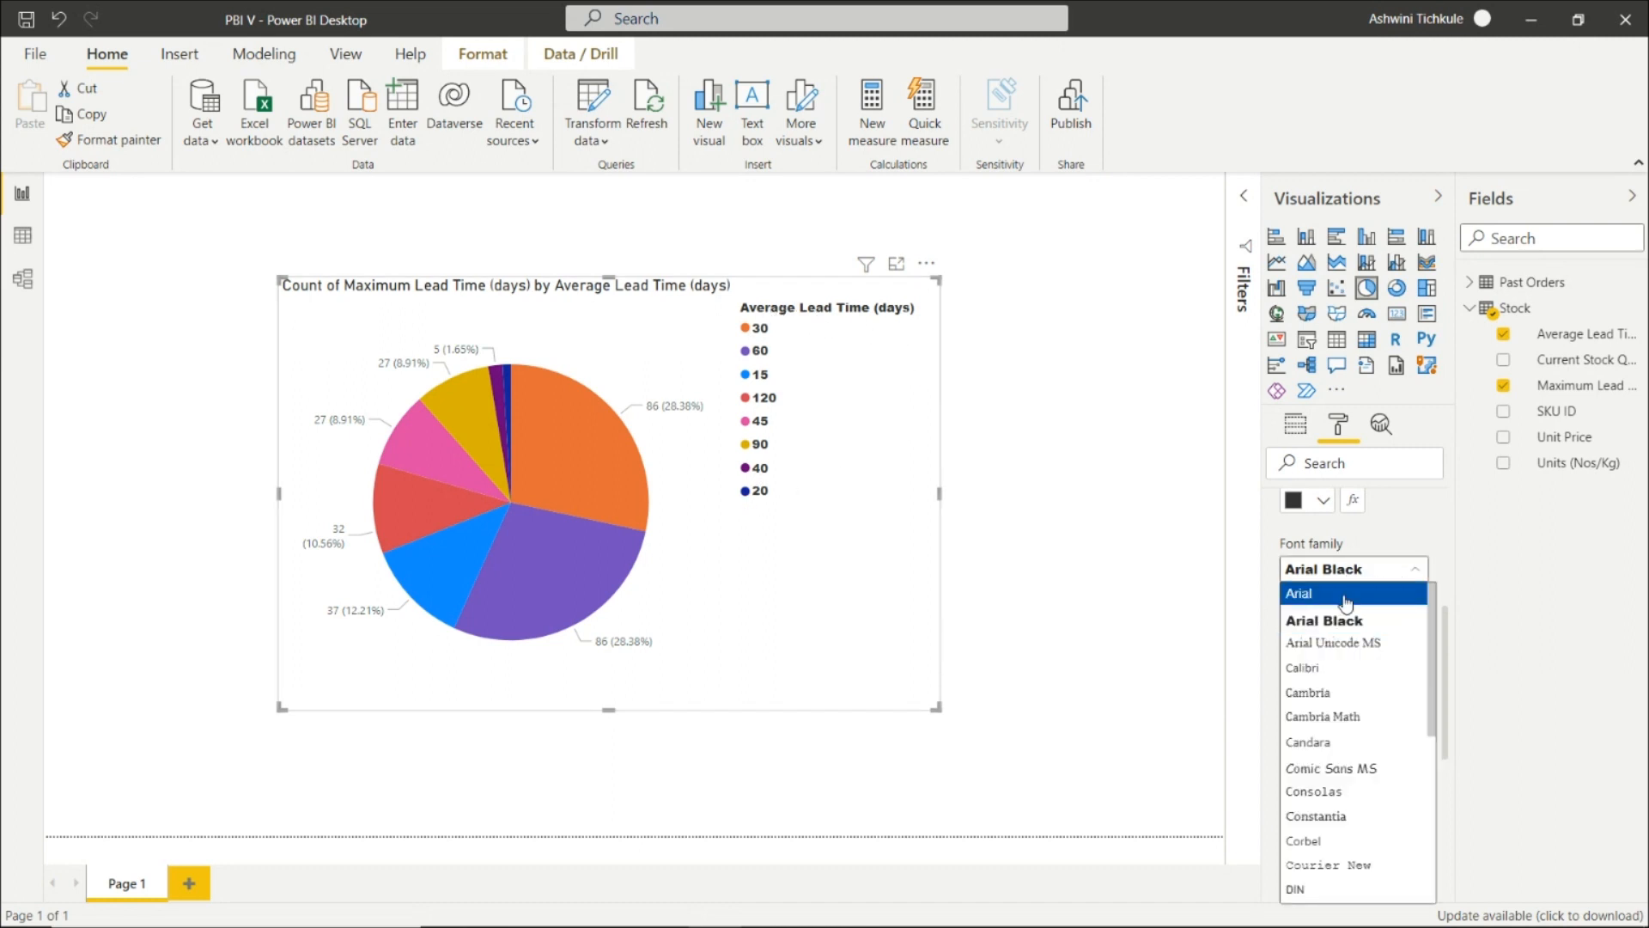
left_click(1314, 594)
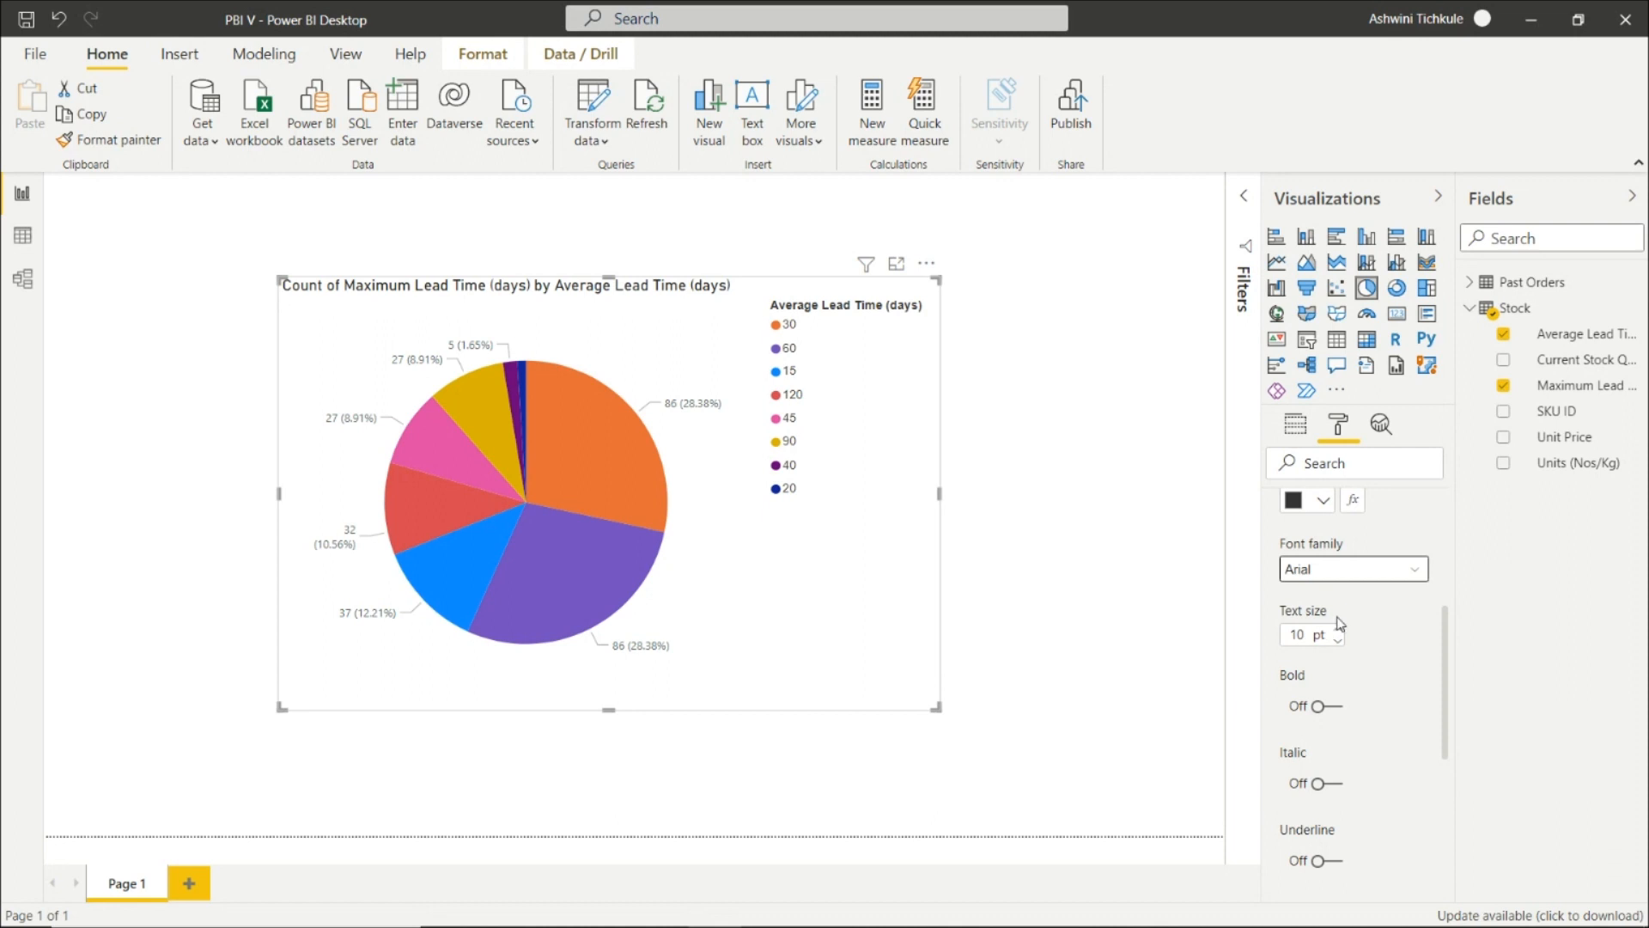
- Set the pie chart legend's text size to 13 pt
scroll(1340, 629, "down", 1)
scroll(1370, 615, "up", 1)
left_click(1338, 630)
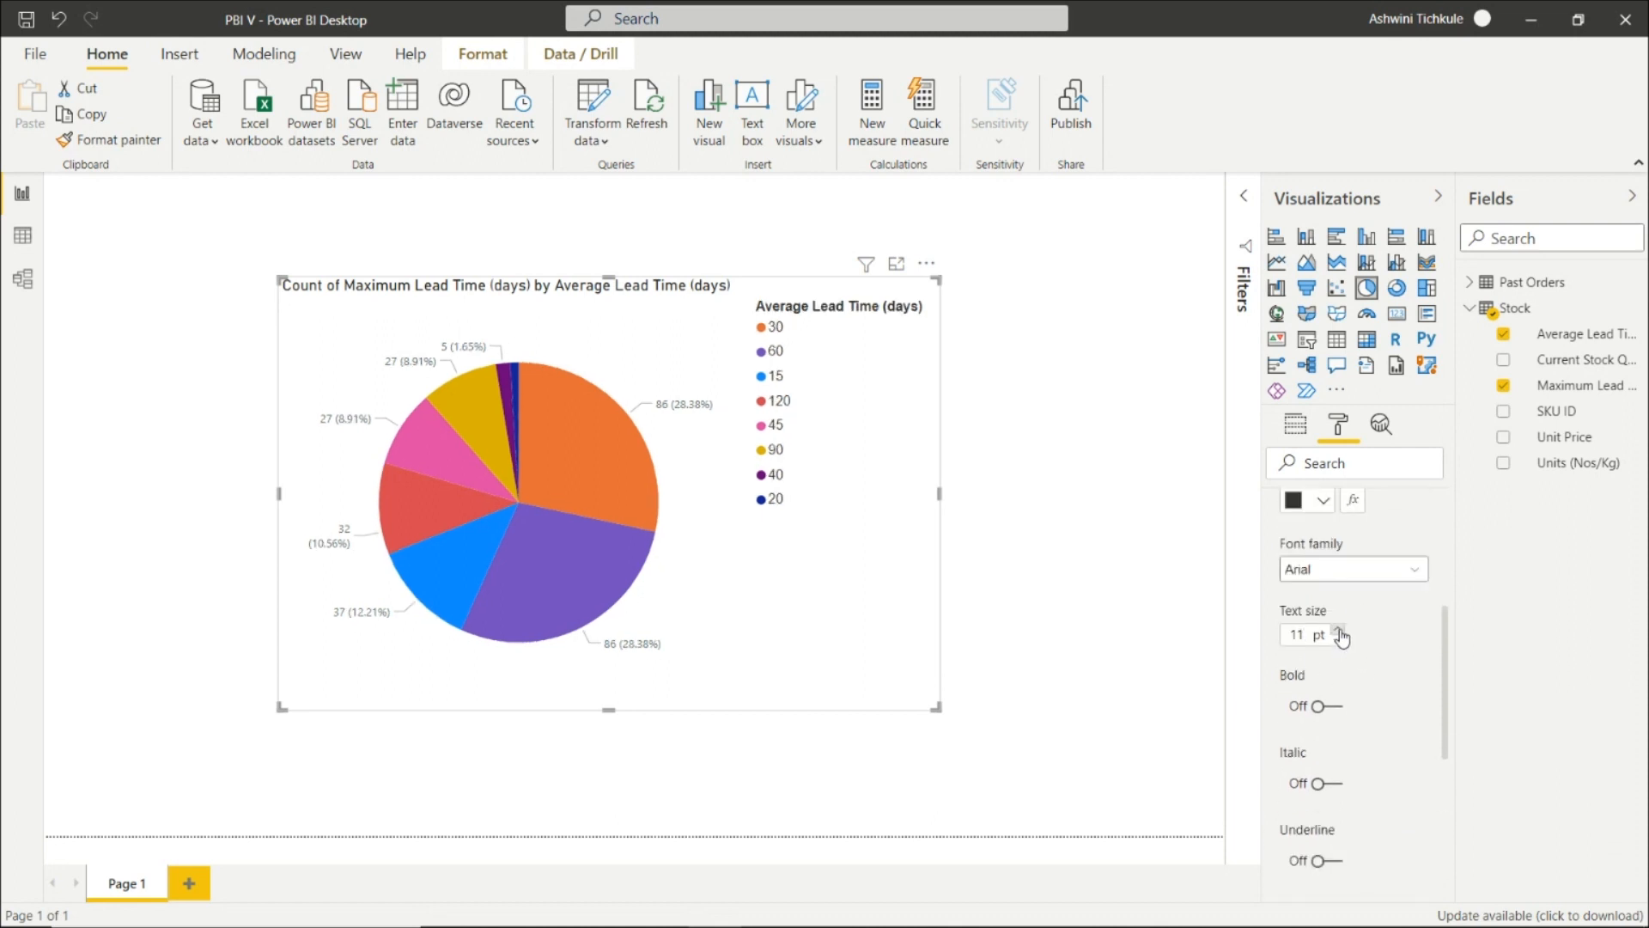
left_click(1339, 631)
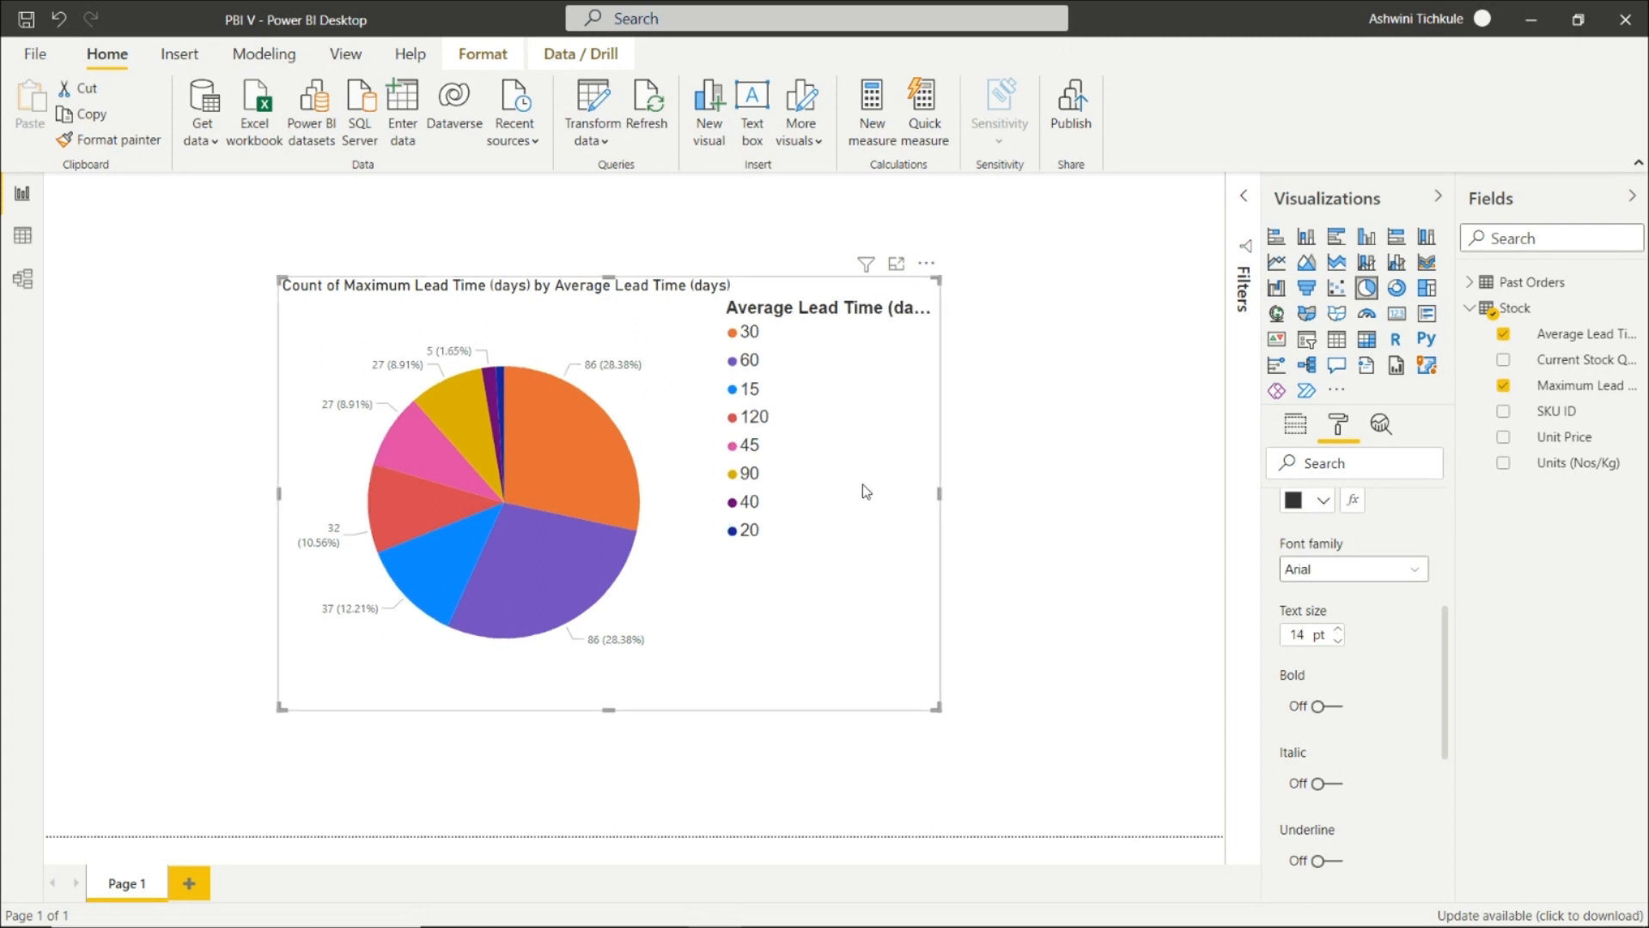
left_click(1338, 640)
- Open the pie chart's data color settings and inspect the slice for average lead time 30
scroll(1374, 622, "down", 2)
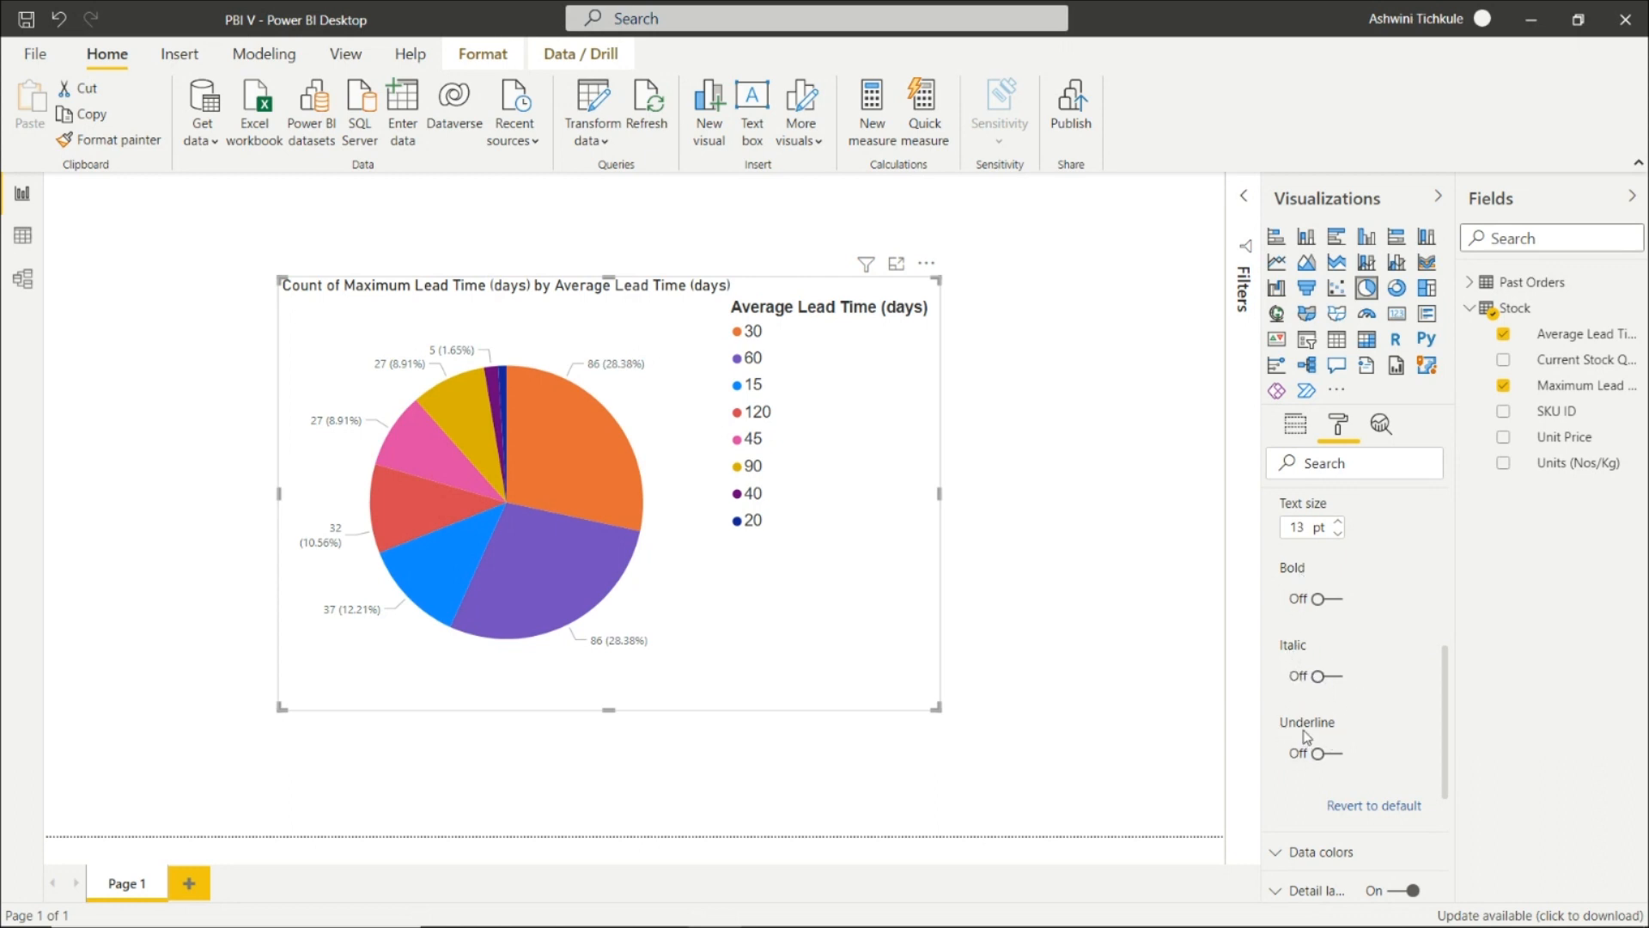
scroll(1371, 615, "down", 5)
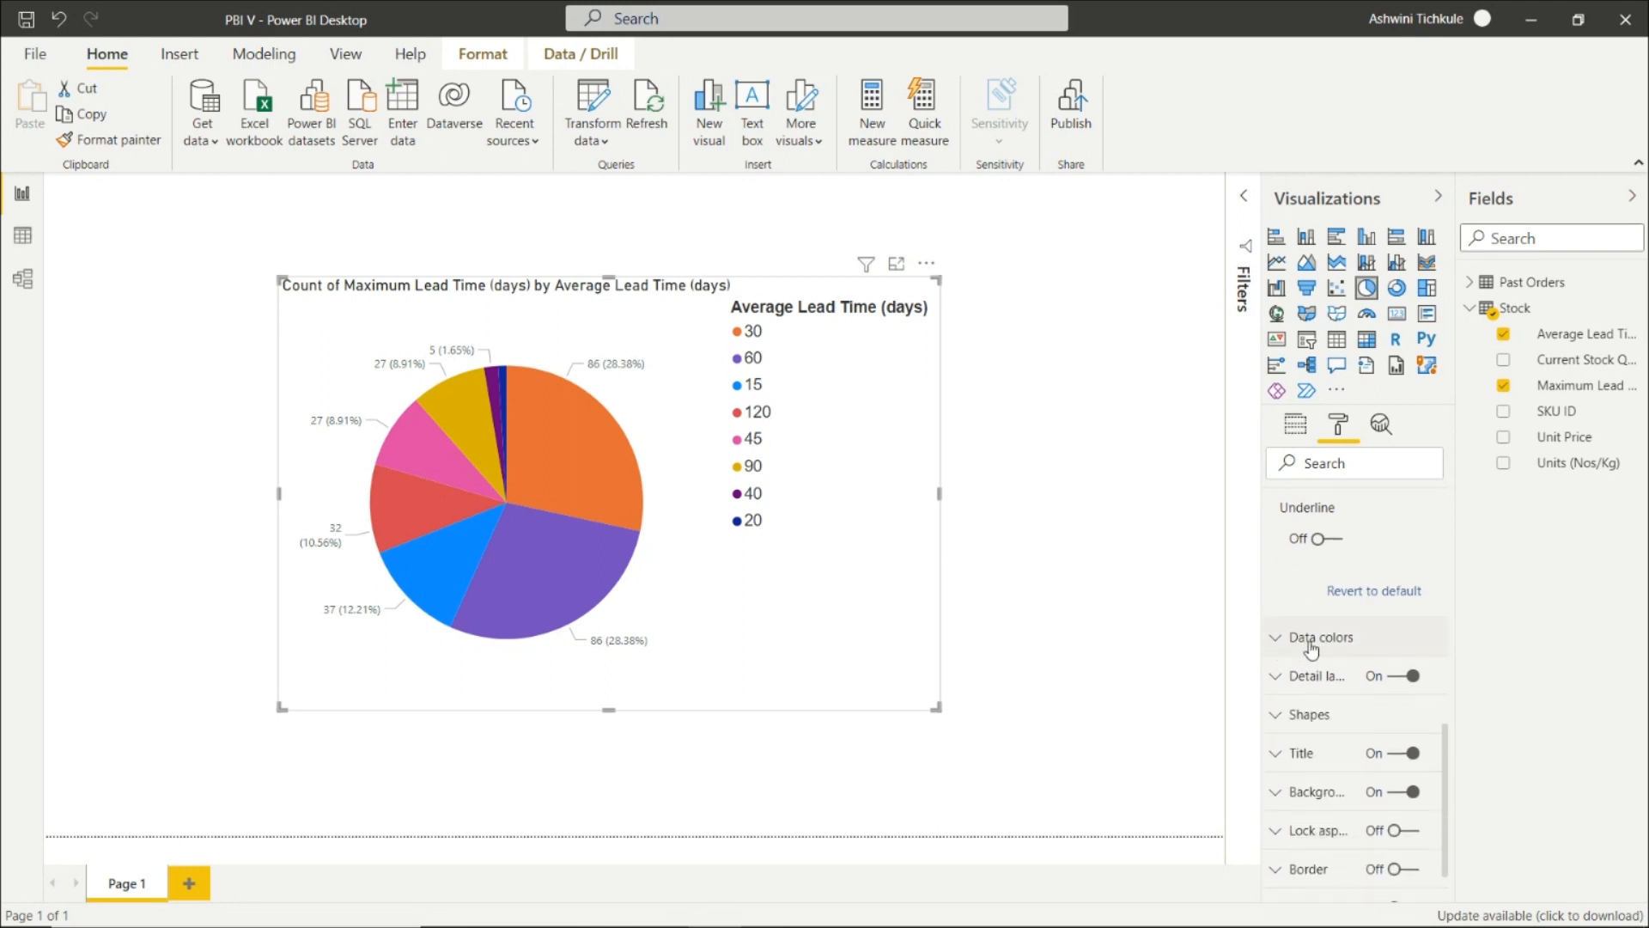
scroll(1348, 613, "down", 2)
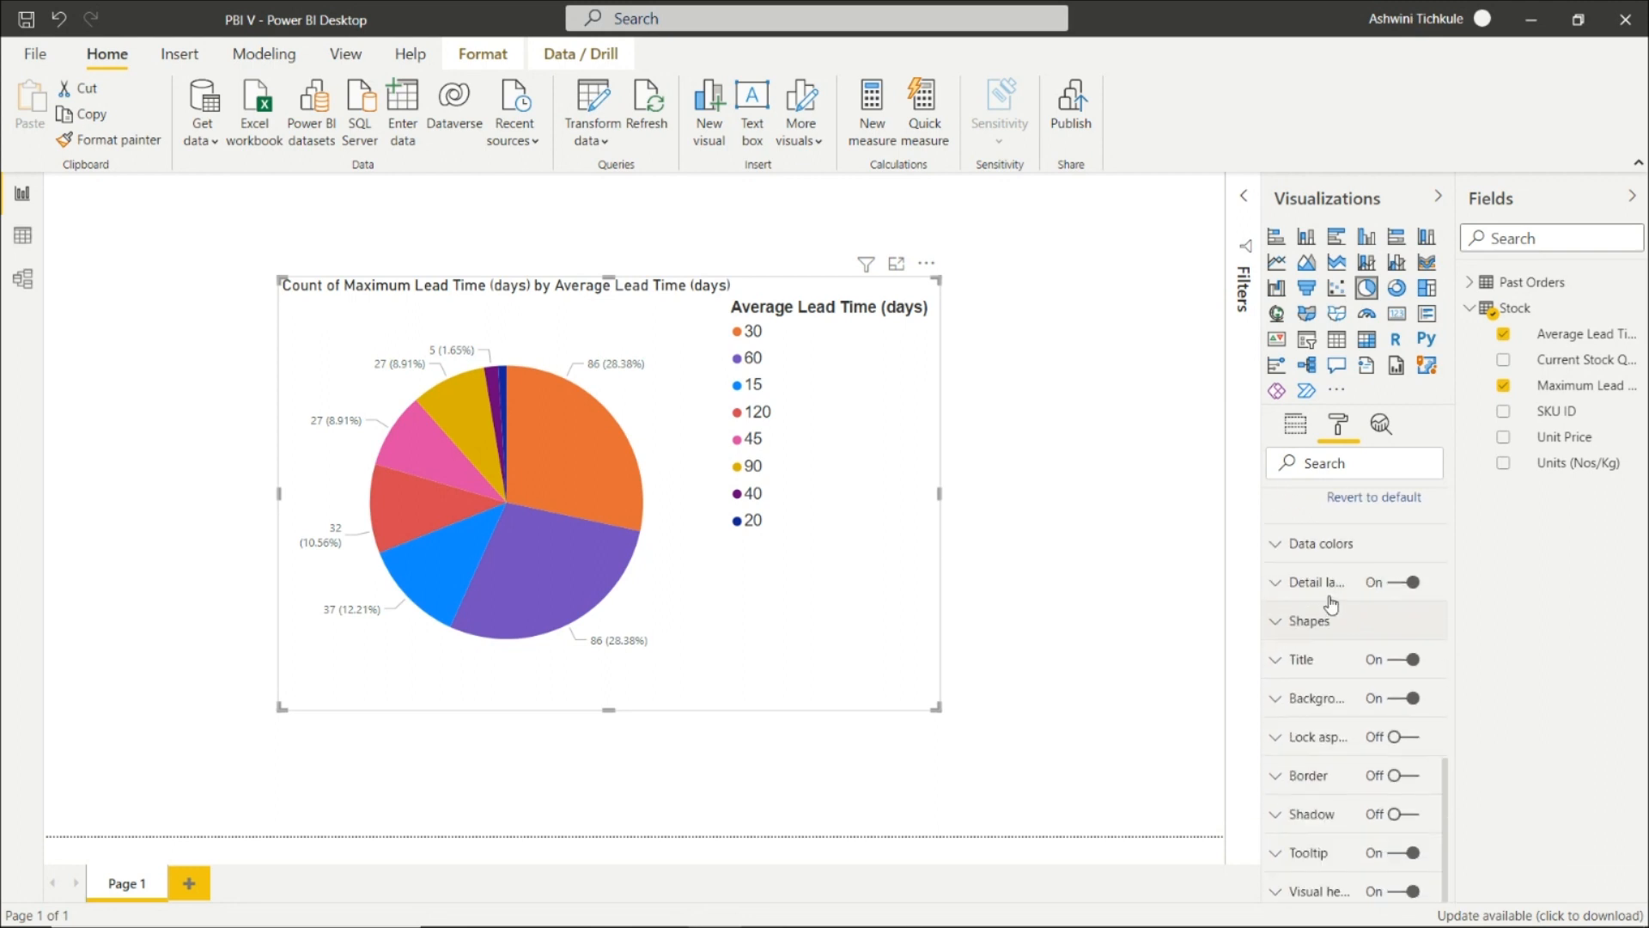
left_click(1283, 554)
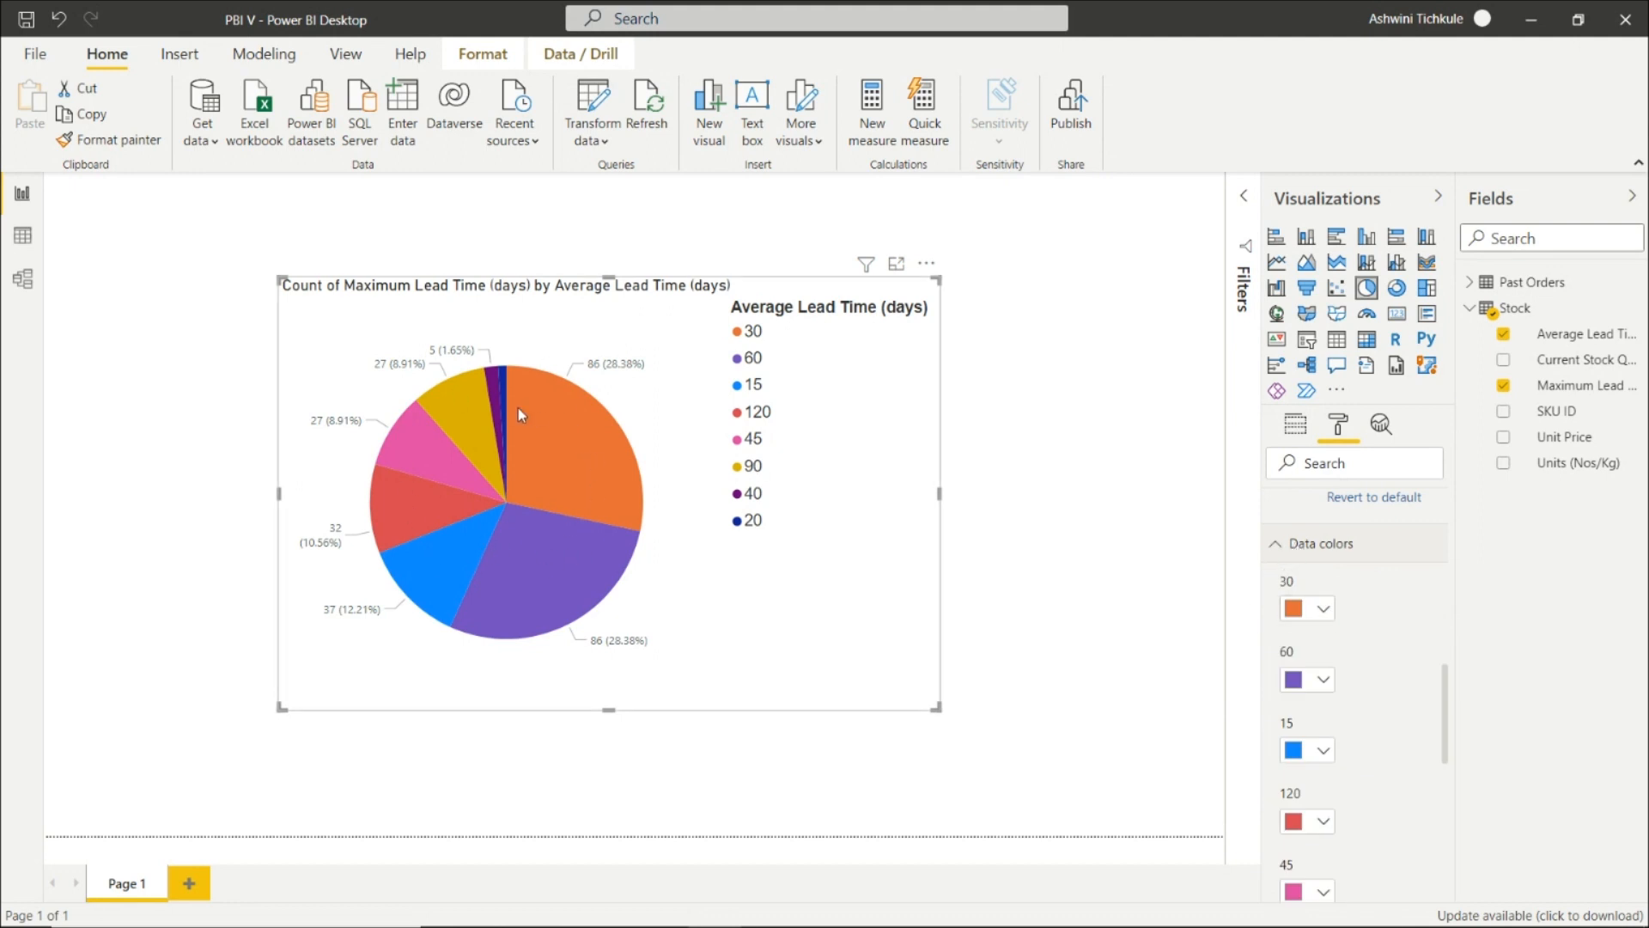
mouse_move(568, 464)
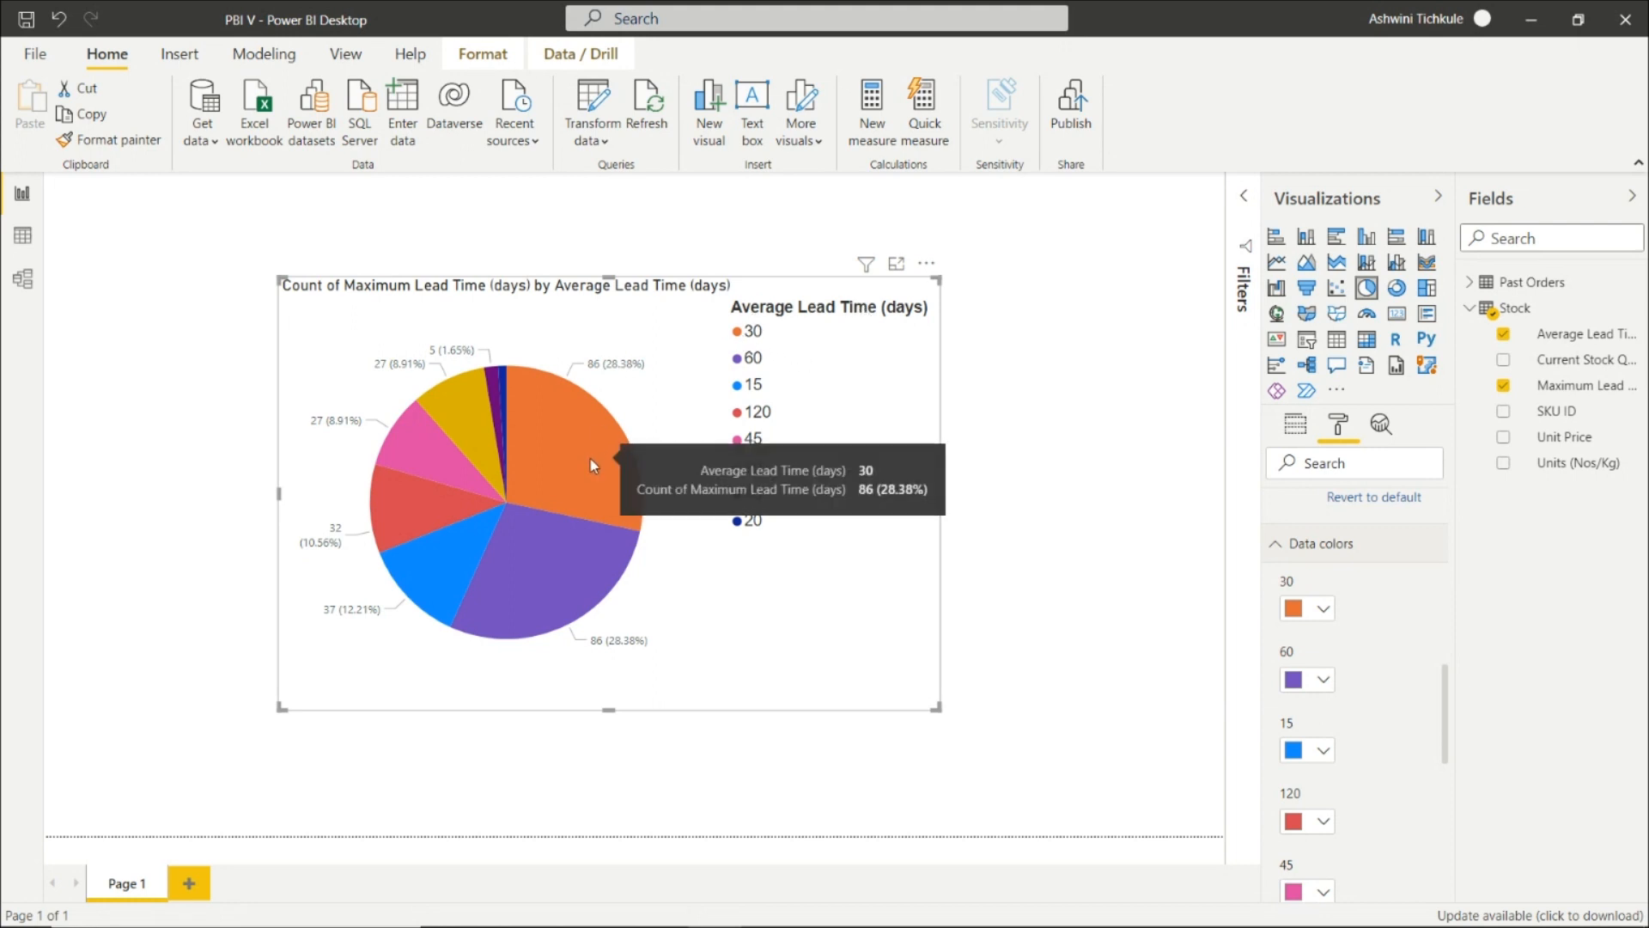
- Recolor the slice for average lead time 30, trying a lighter orange theme shade before choosing the custom yellow #E9ED10
left_click(1324, 609)
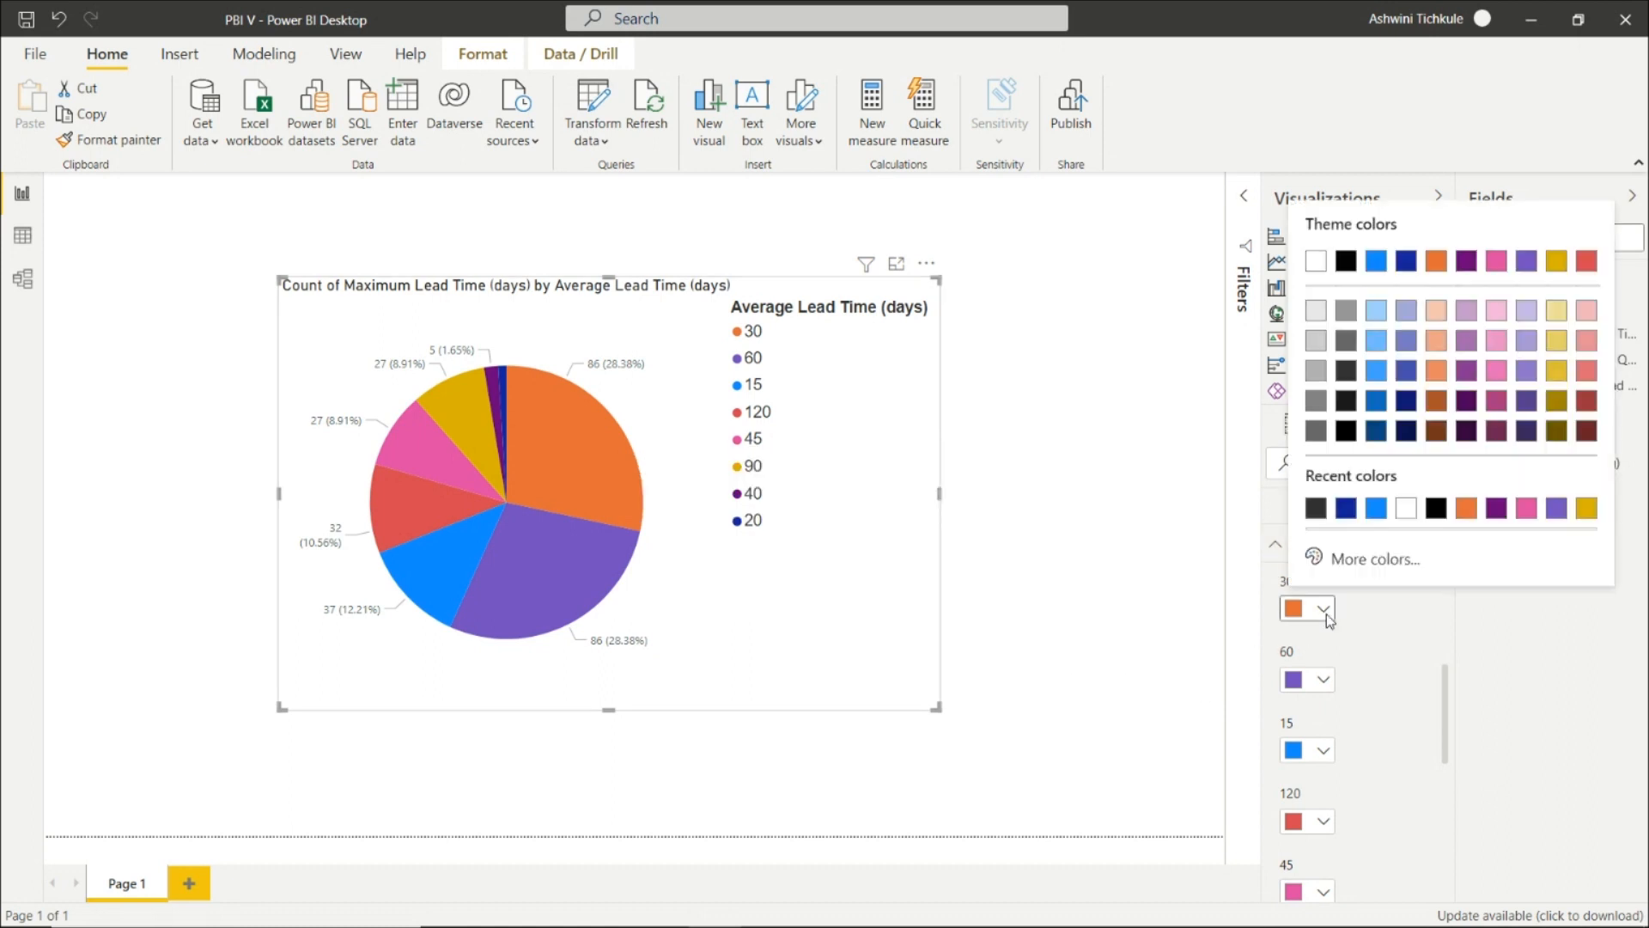
left_click(1438, 378)
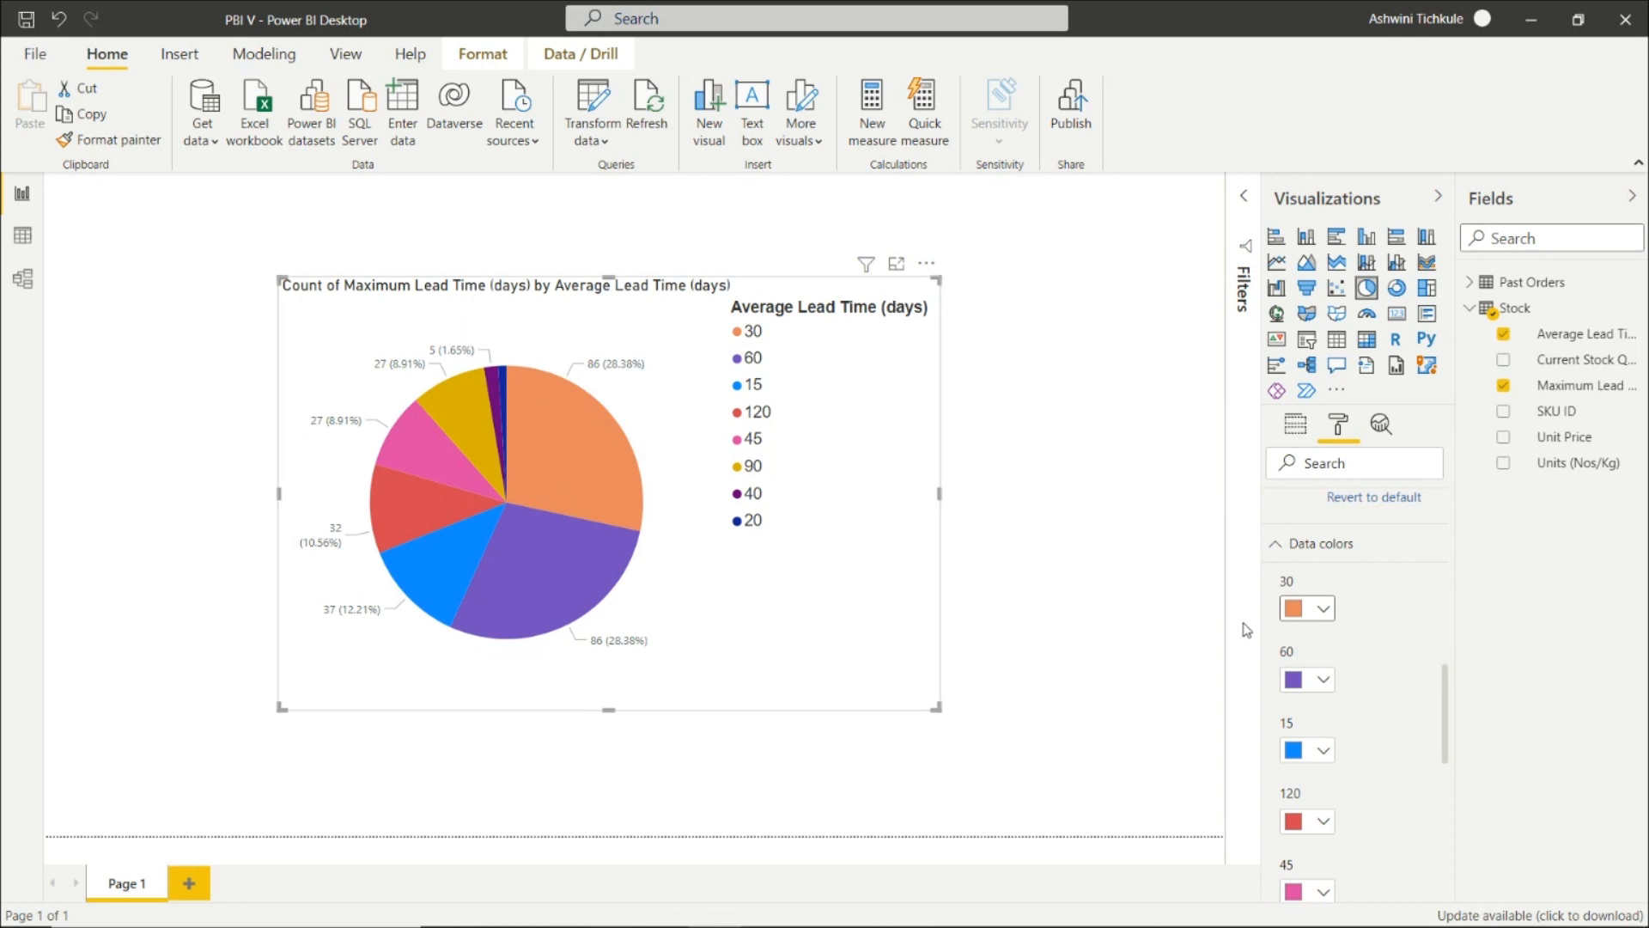
left_click(1302, 608)
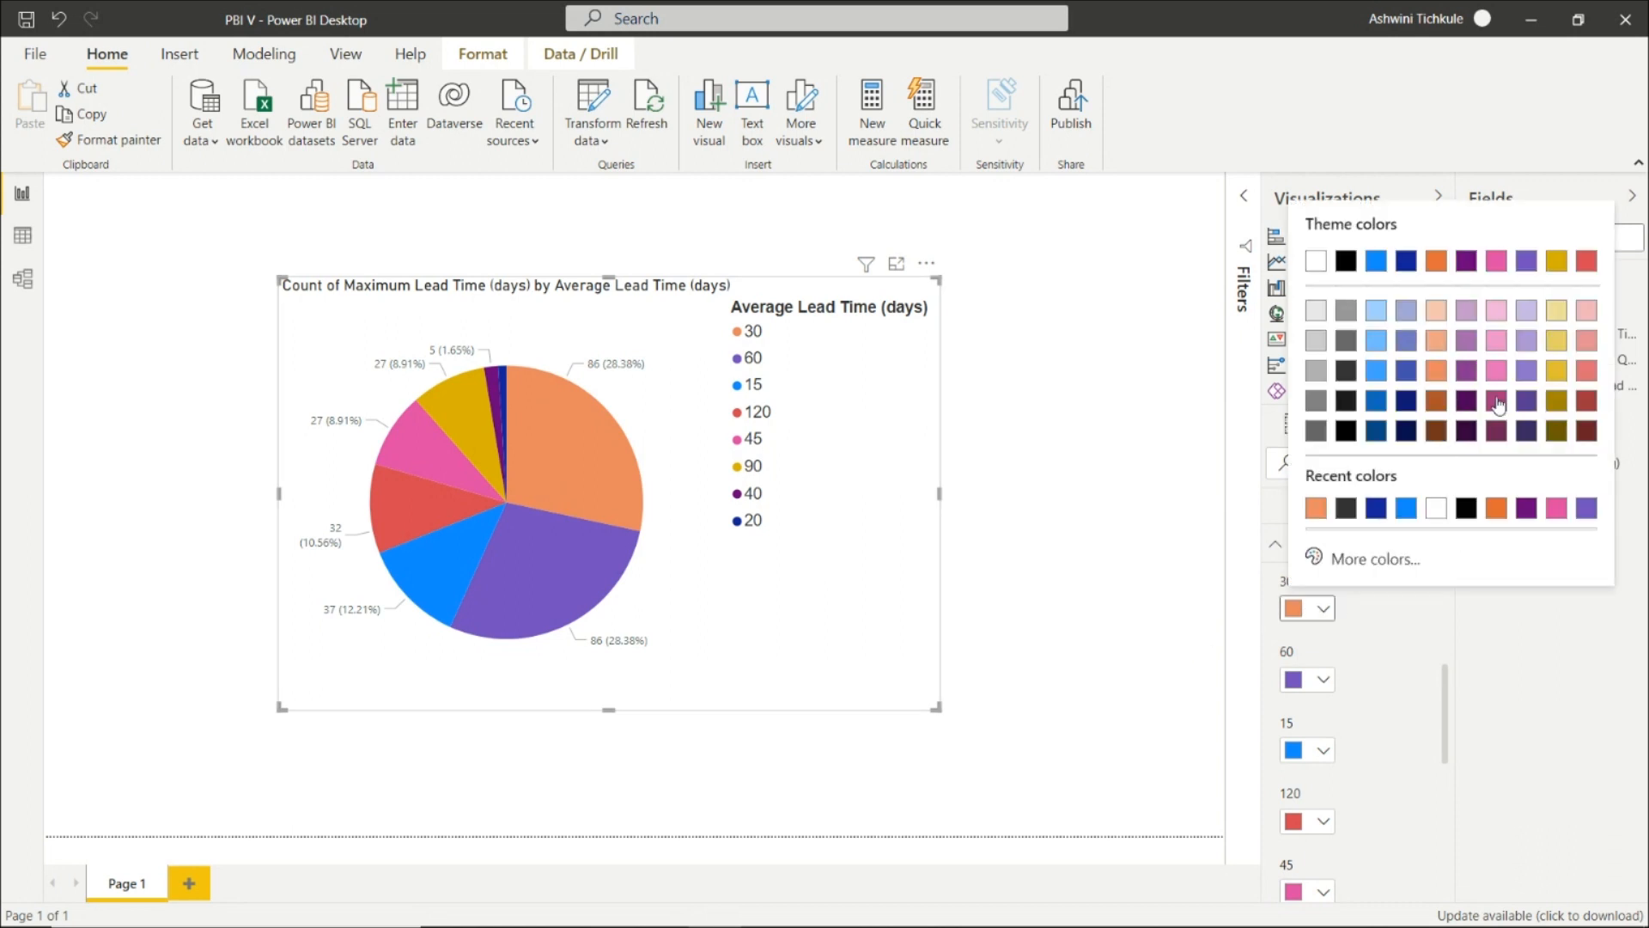
left_click(1355, 560)
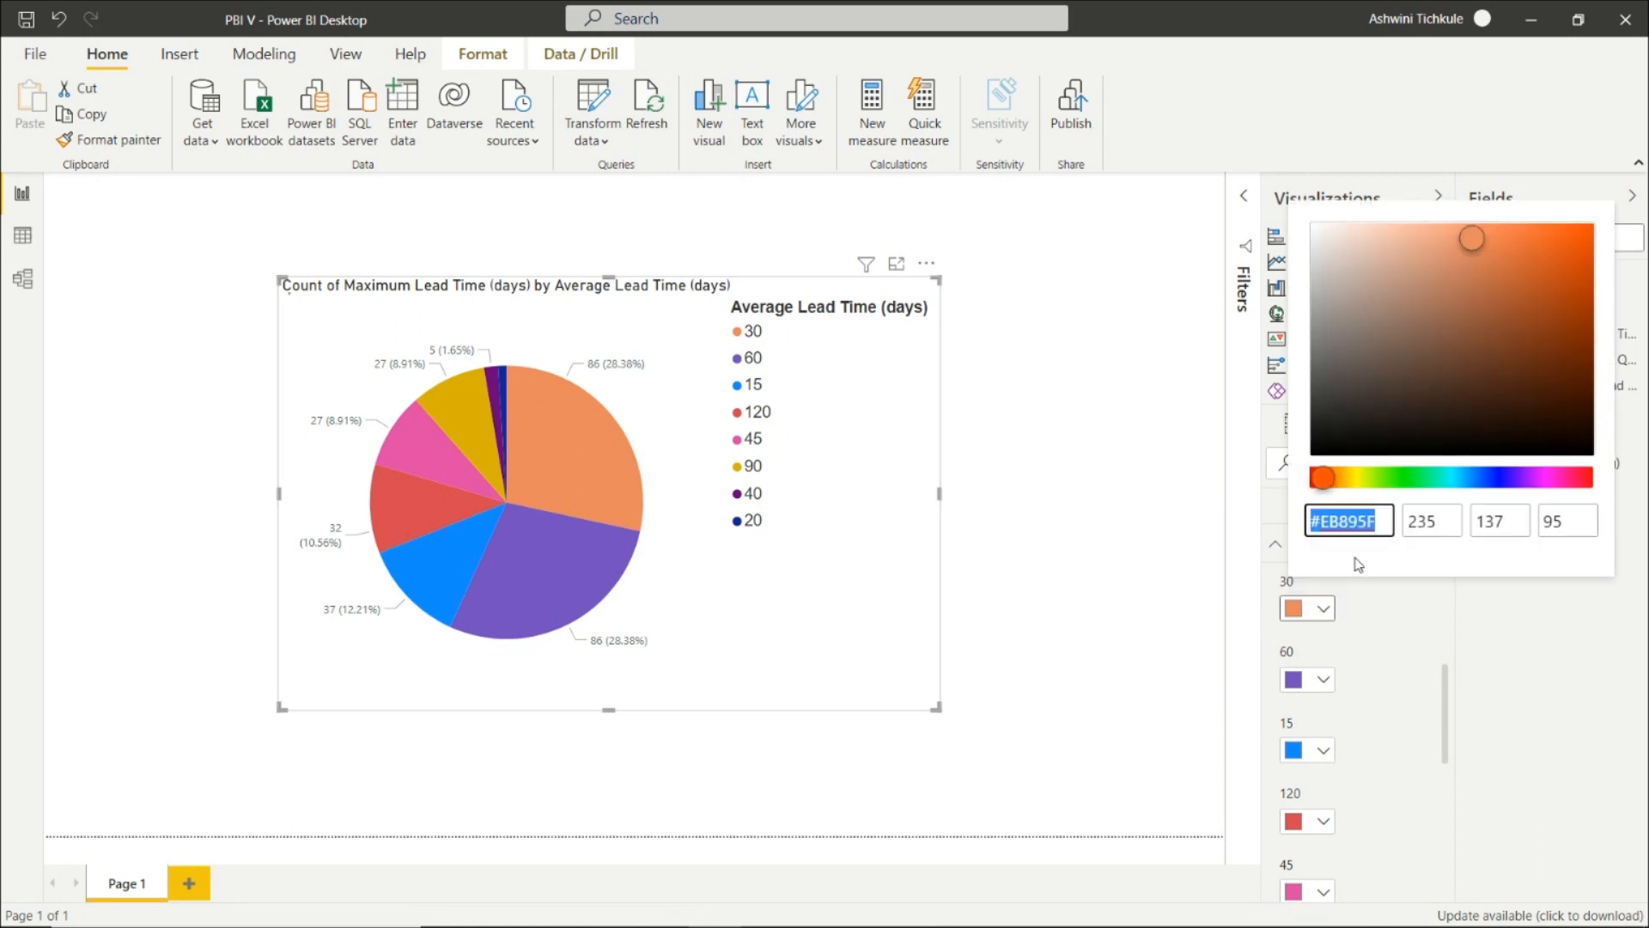
left_click(1361, 487)
left_click(1540, 230)
left_click(1551, 286)
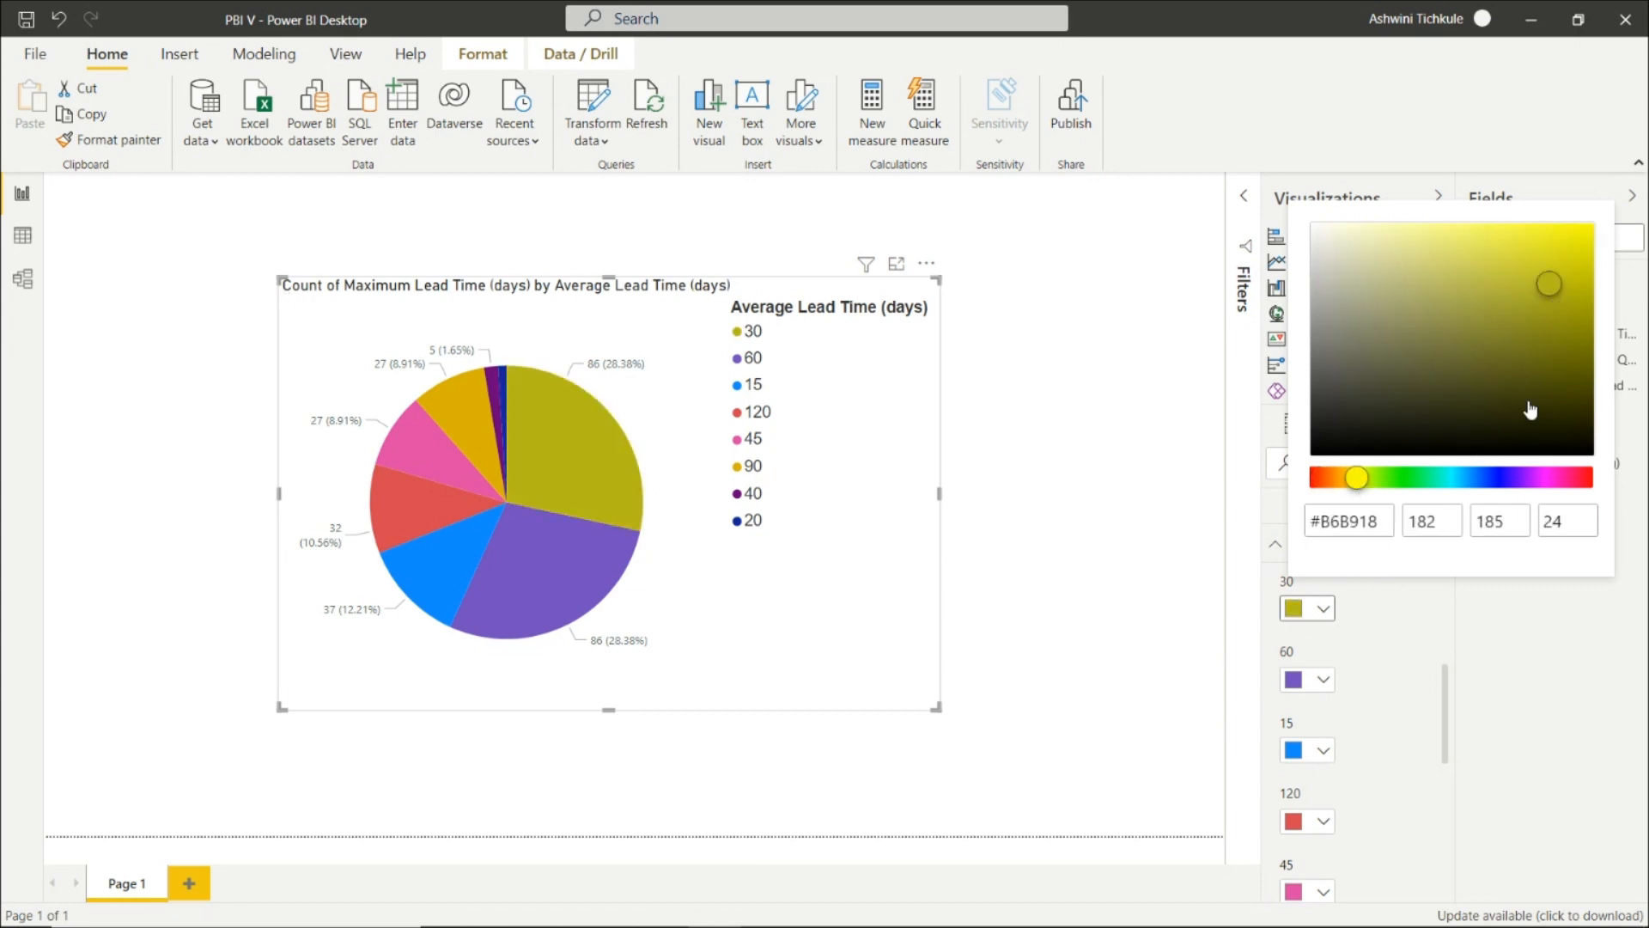
left_click(1566, 237)
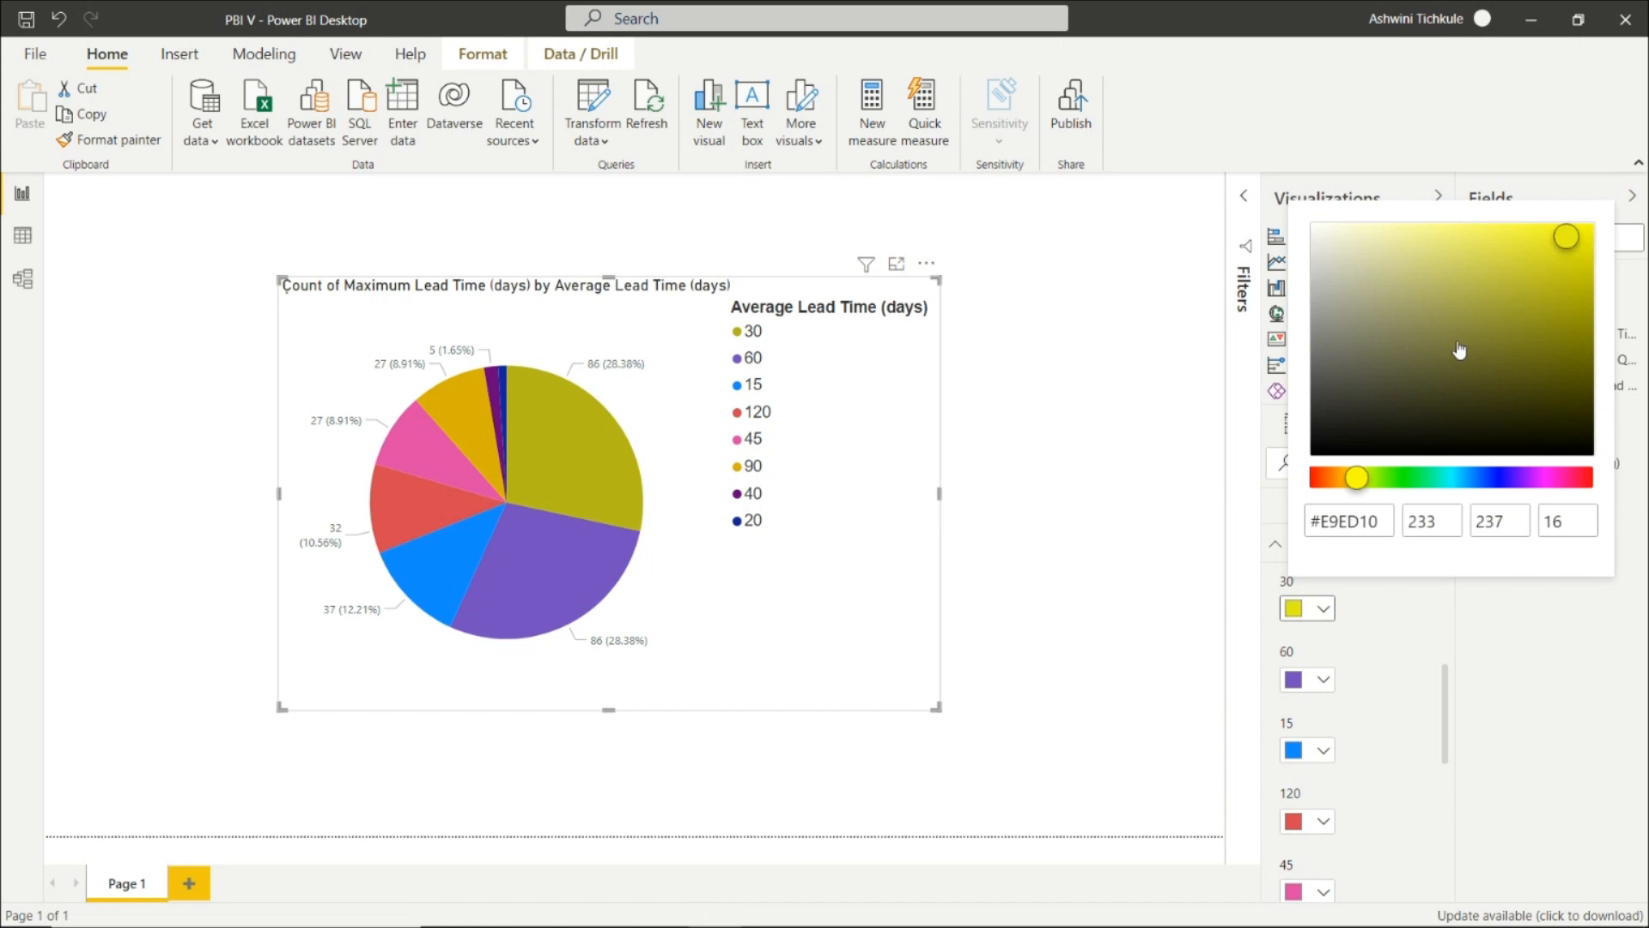
left_click(1370, 639)
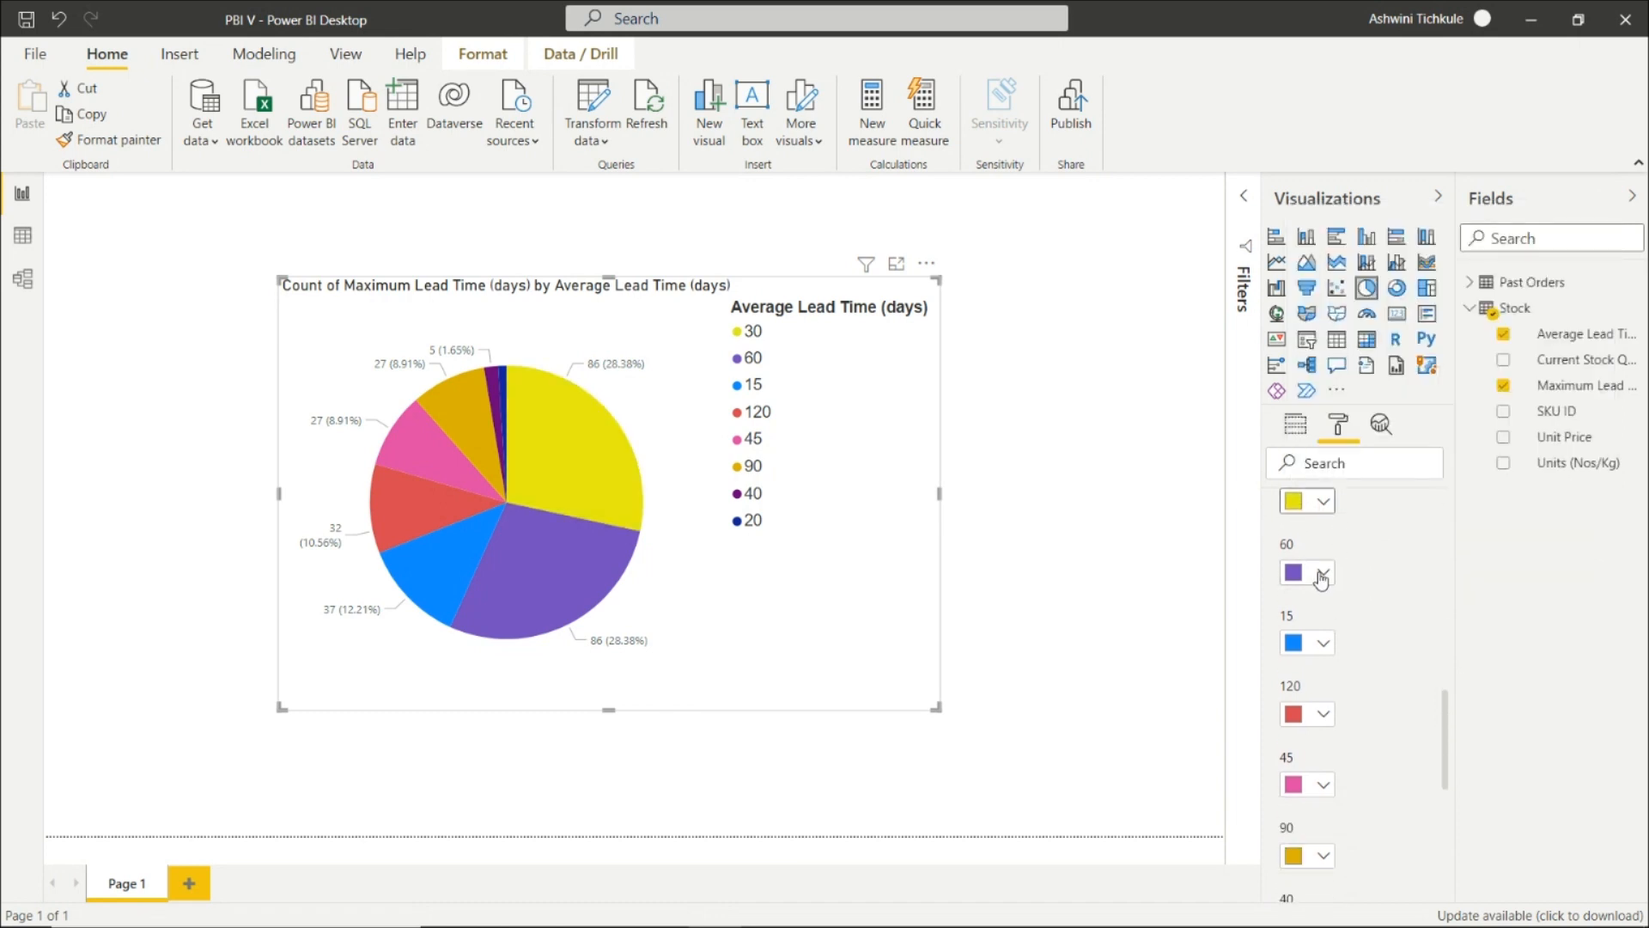
- Open the pie chart's detail label settings and review the display unit options, keeping Auto
scroll(1342, 584, "down", 8)
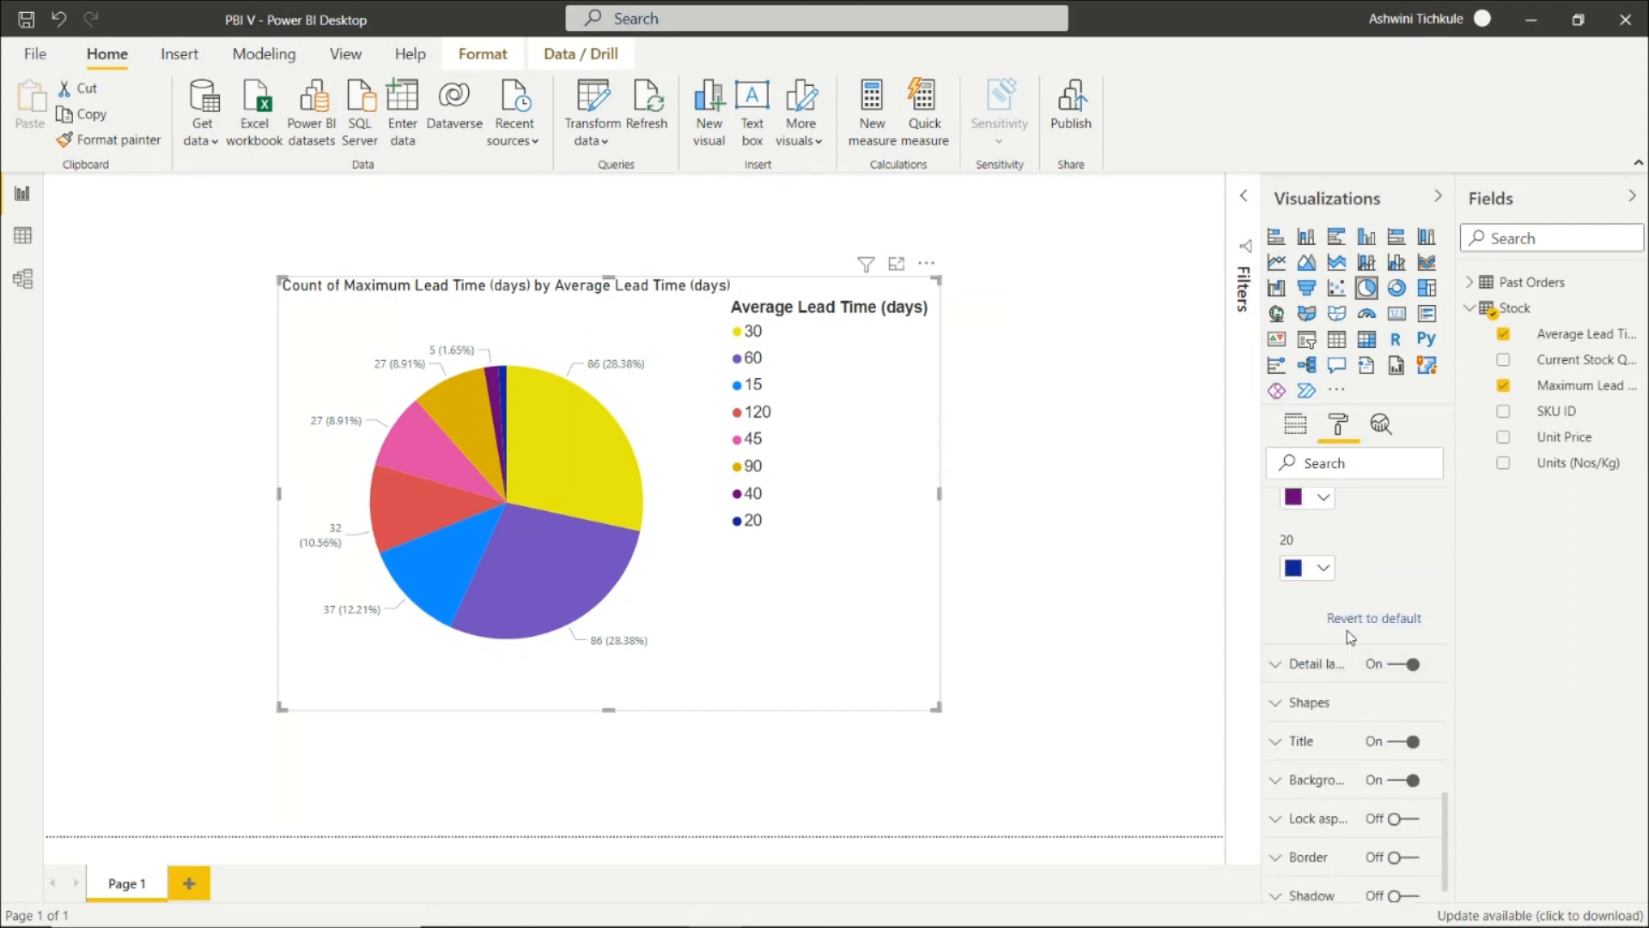
scroll(1340, 635, "down", 2)
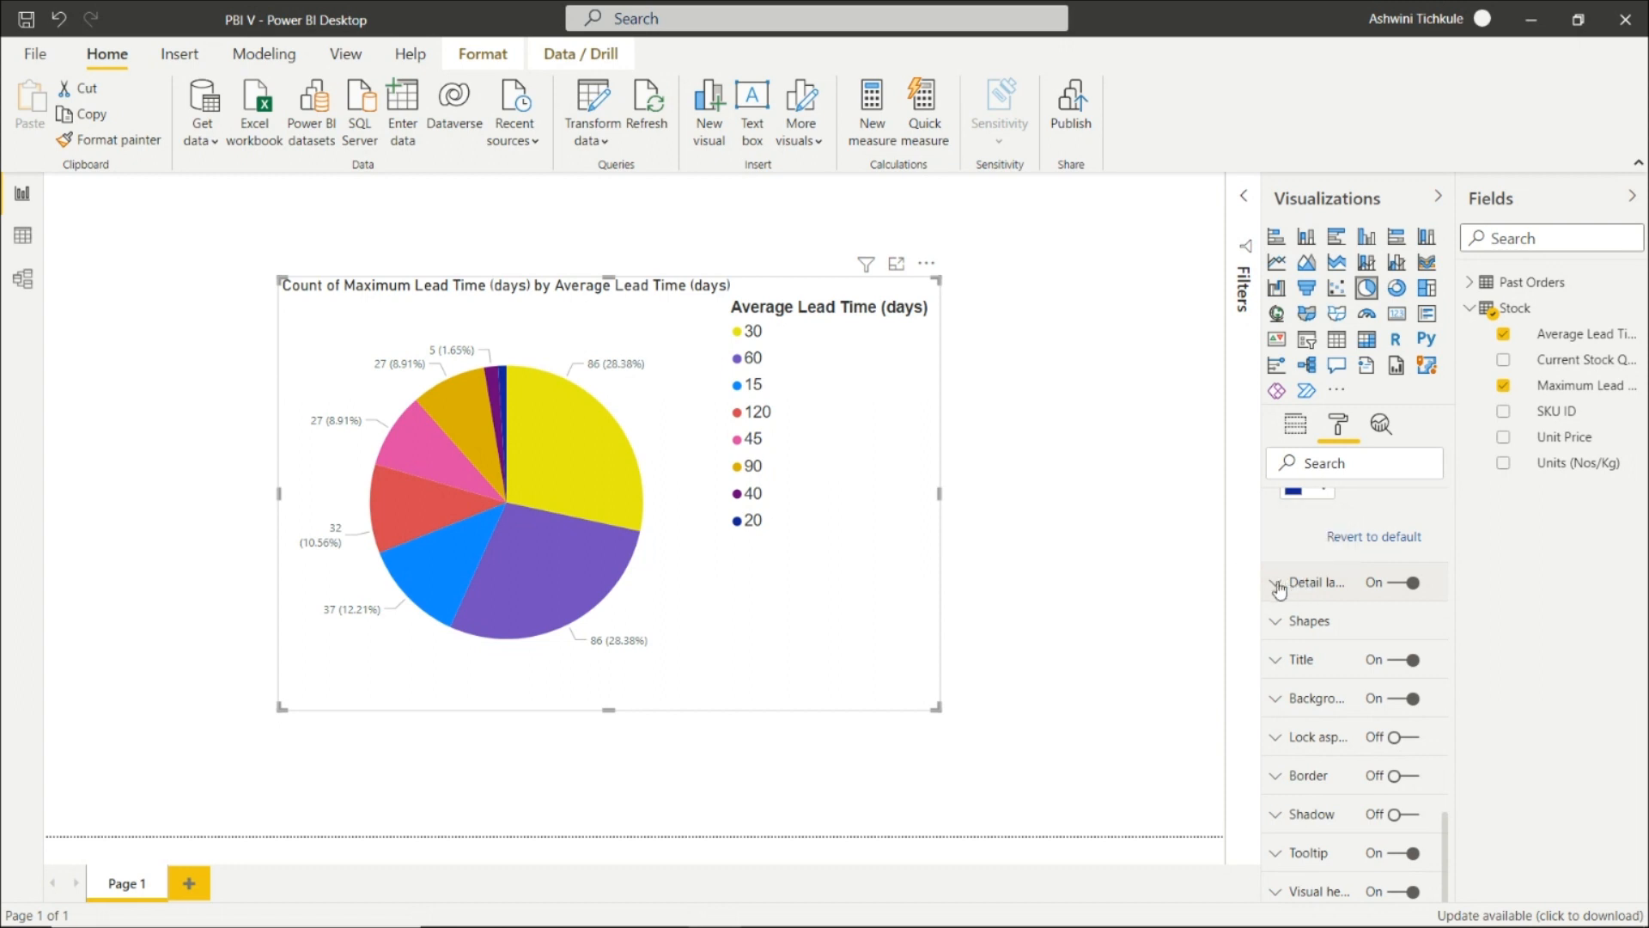
left_click(1278, 585)
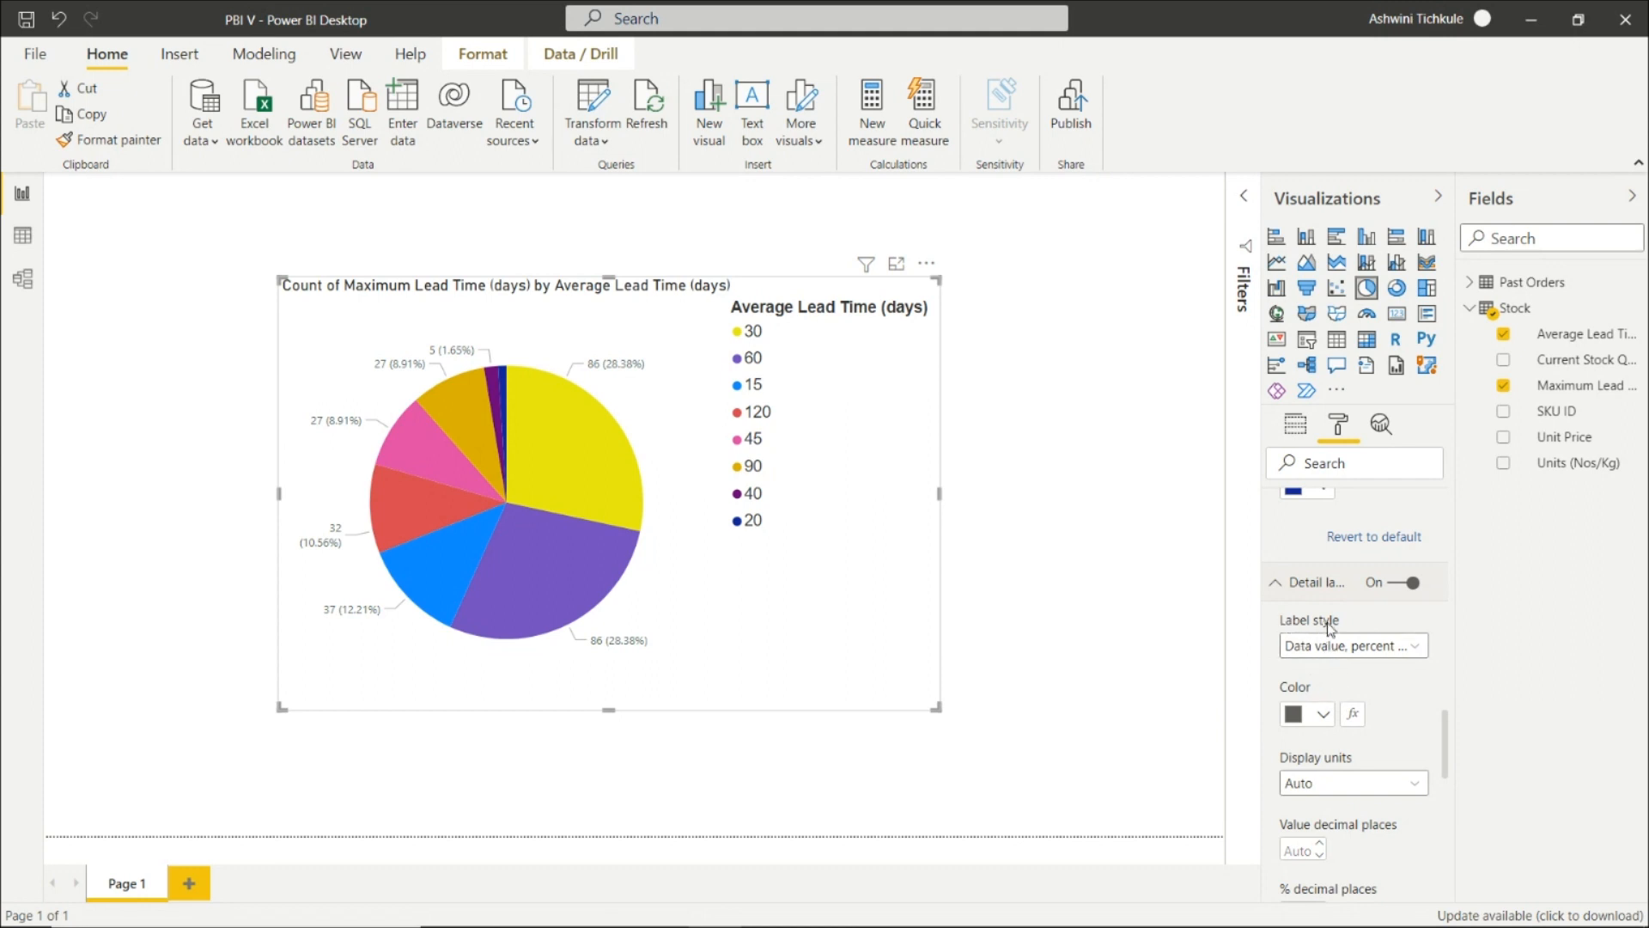
scroll(1330, 622, "down", 1)
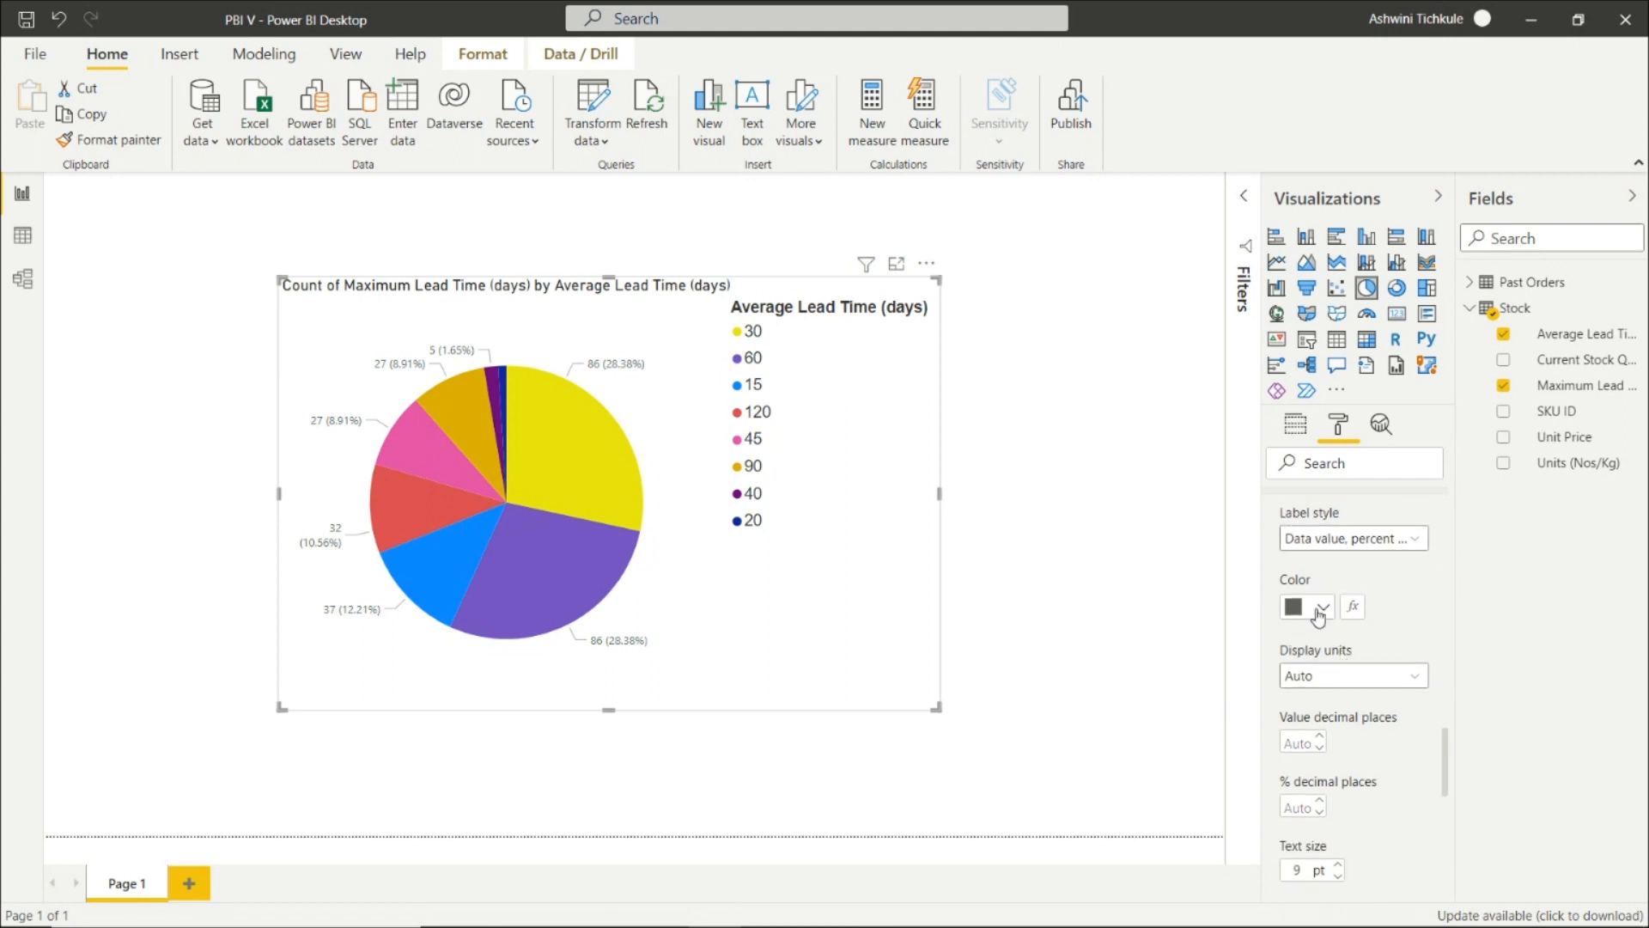
left_click(1352, 685)
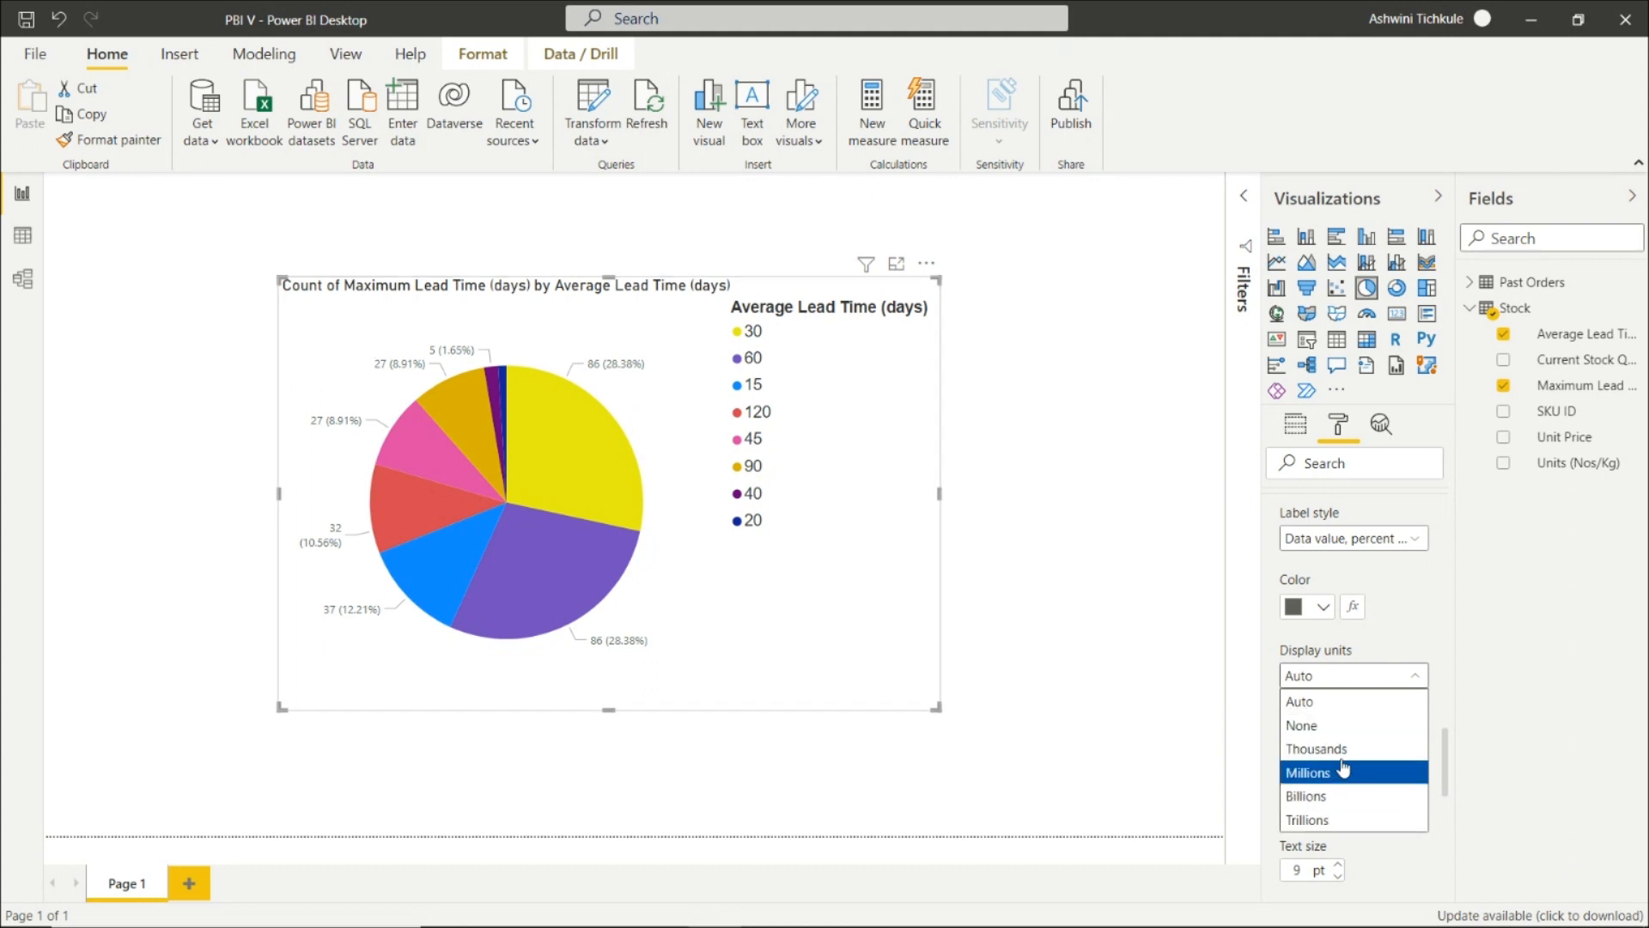
left_click(1316, 687)
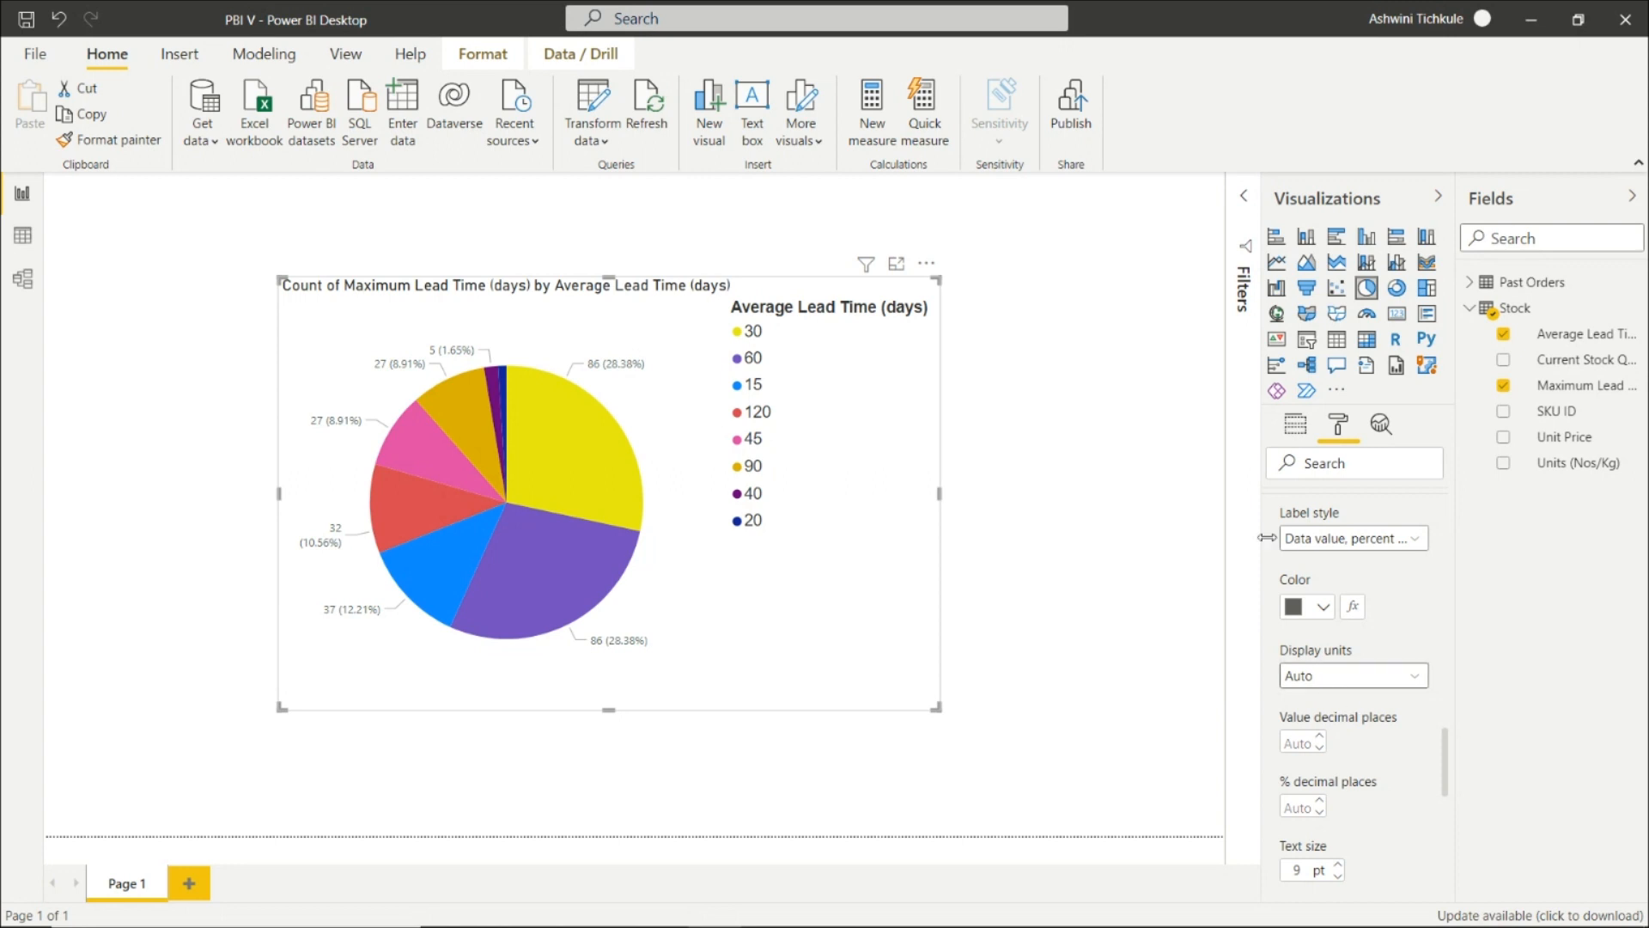
- Try the Inside label position for the pie chart's detail labels and restore it to Outside
scroll(1383, 597, "down", 1)
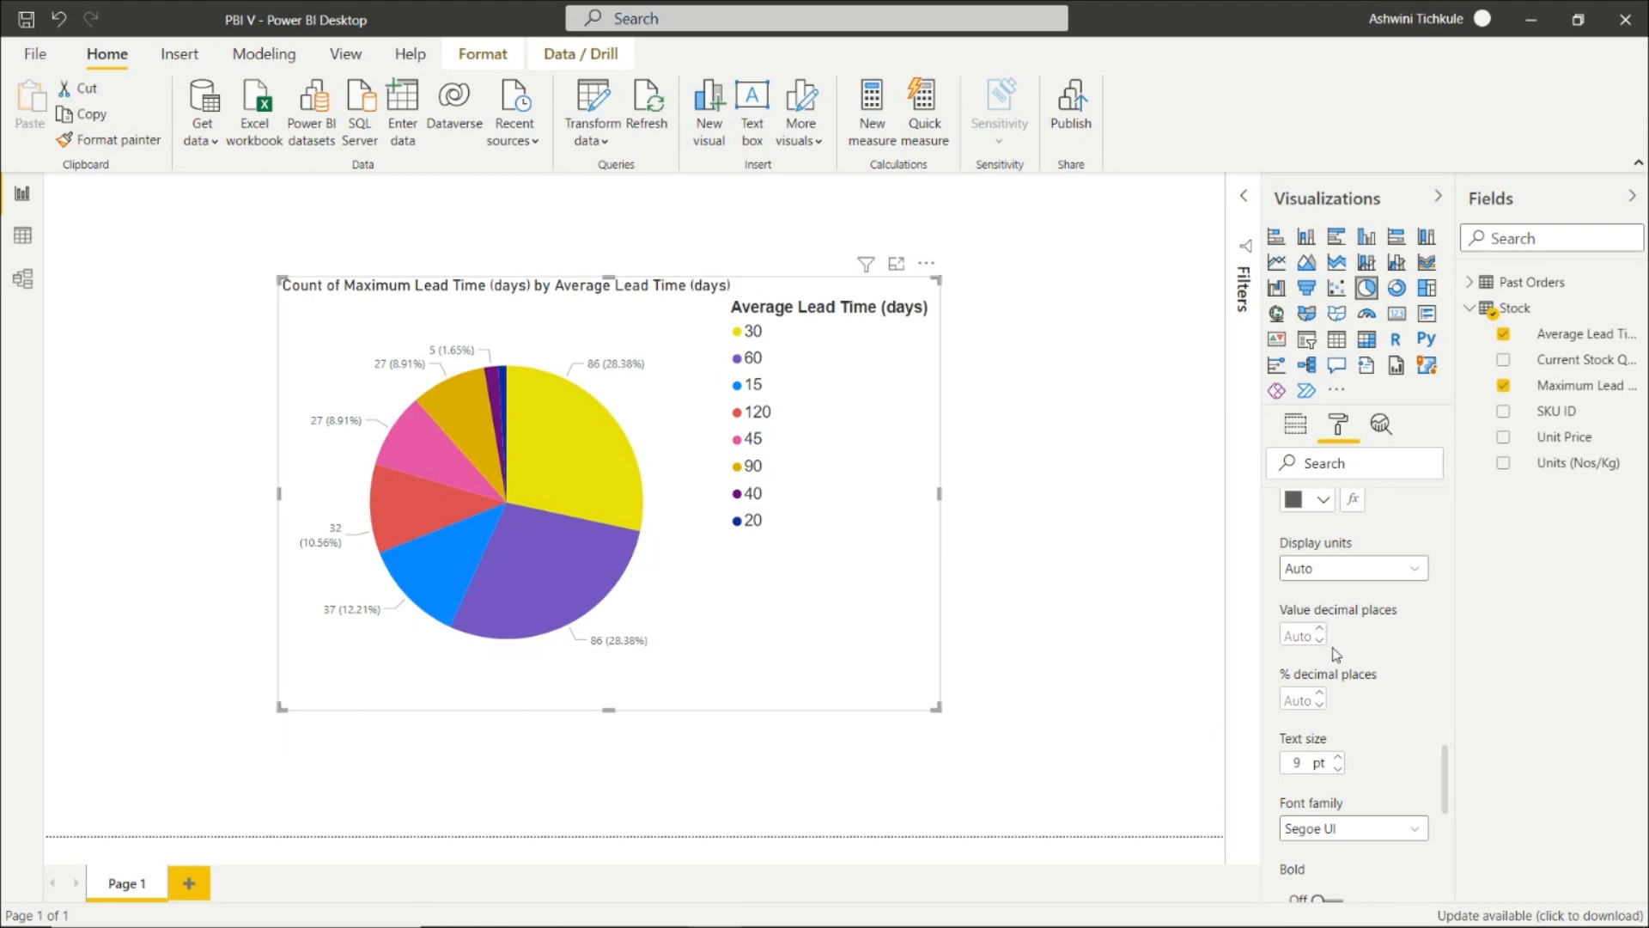
scroll(1371, 678, "down", 2)
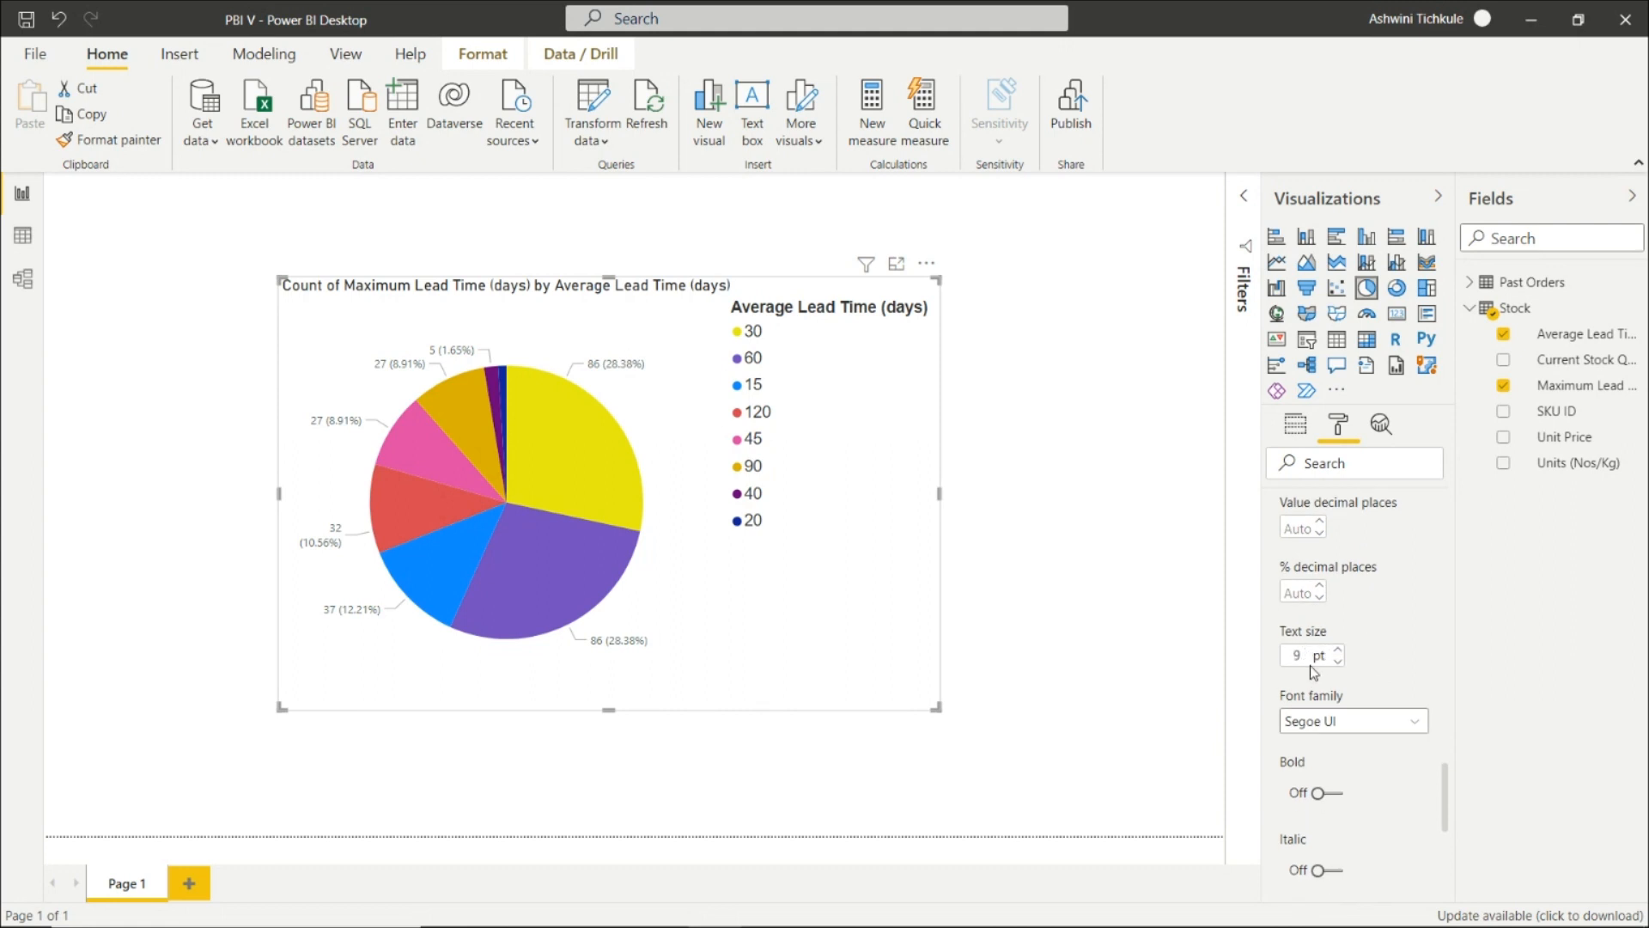
scroll(1309, 651, "down", 2)
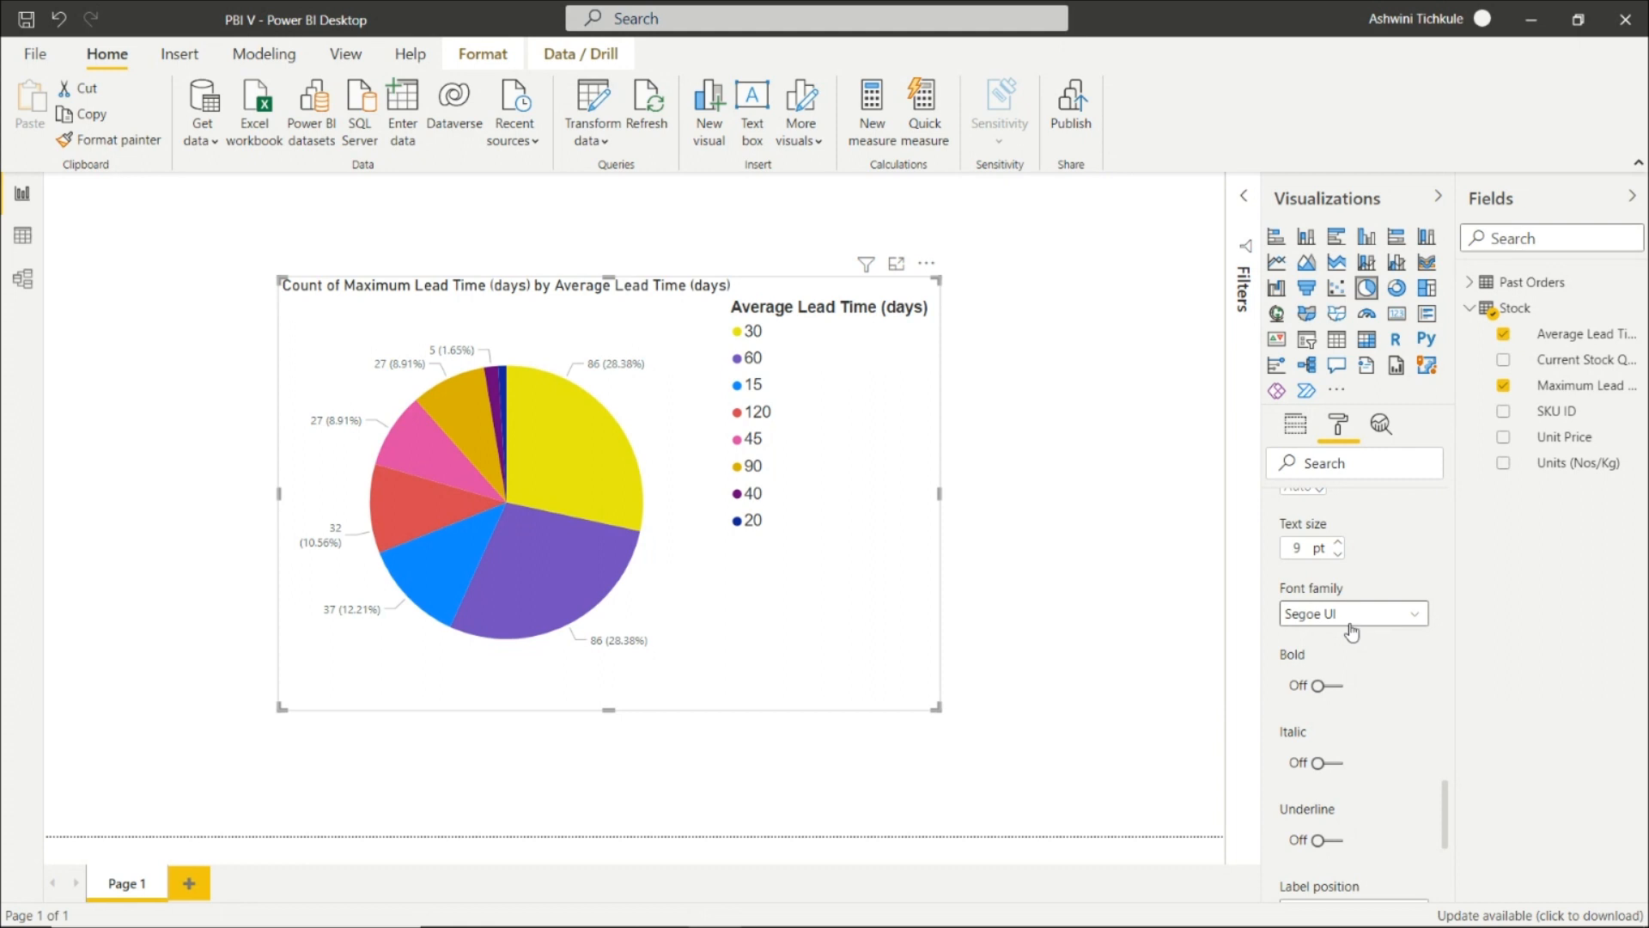
scroll(1335, 653, "down", 2)
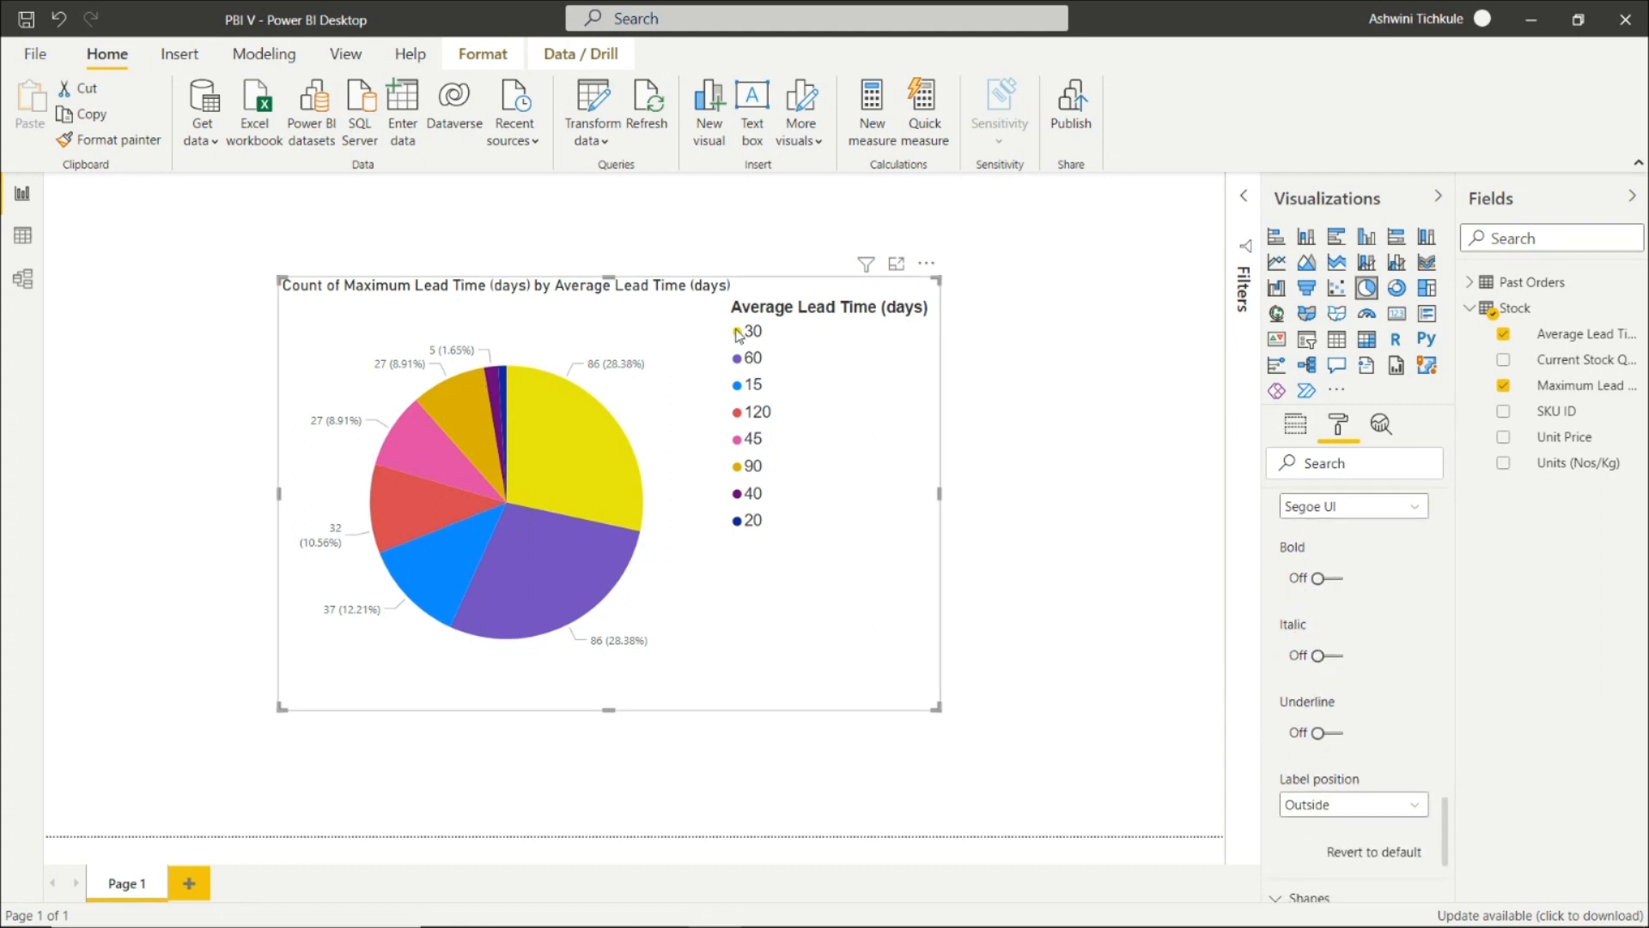
scroll(1329, 649, "down", 2)
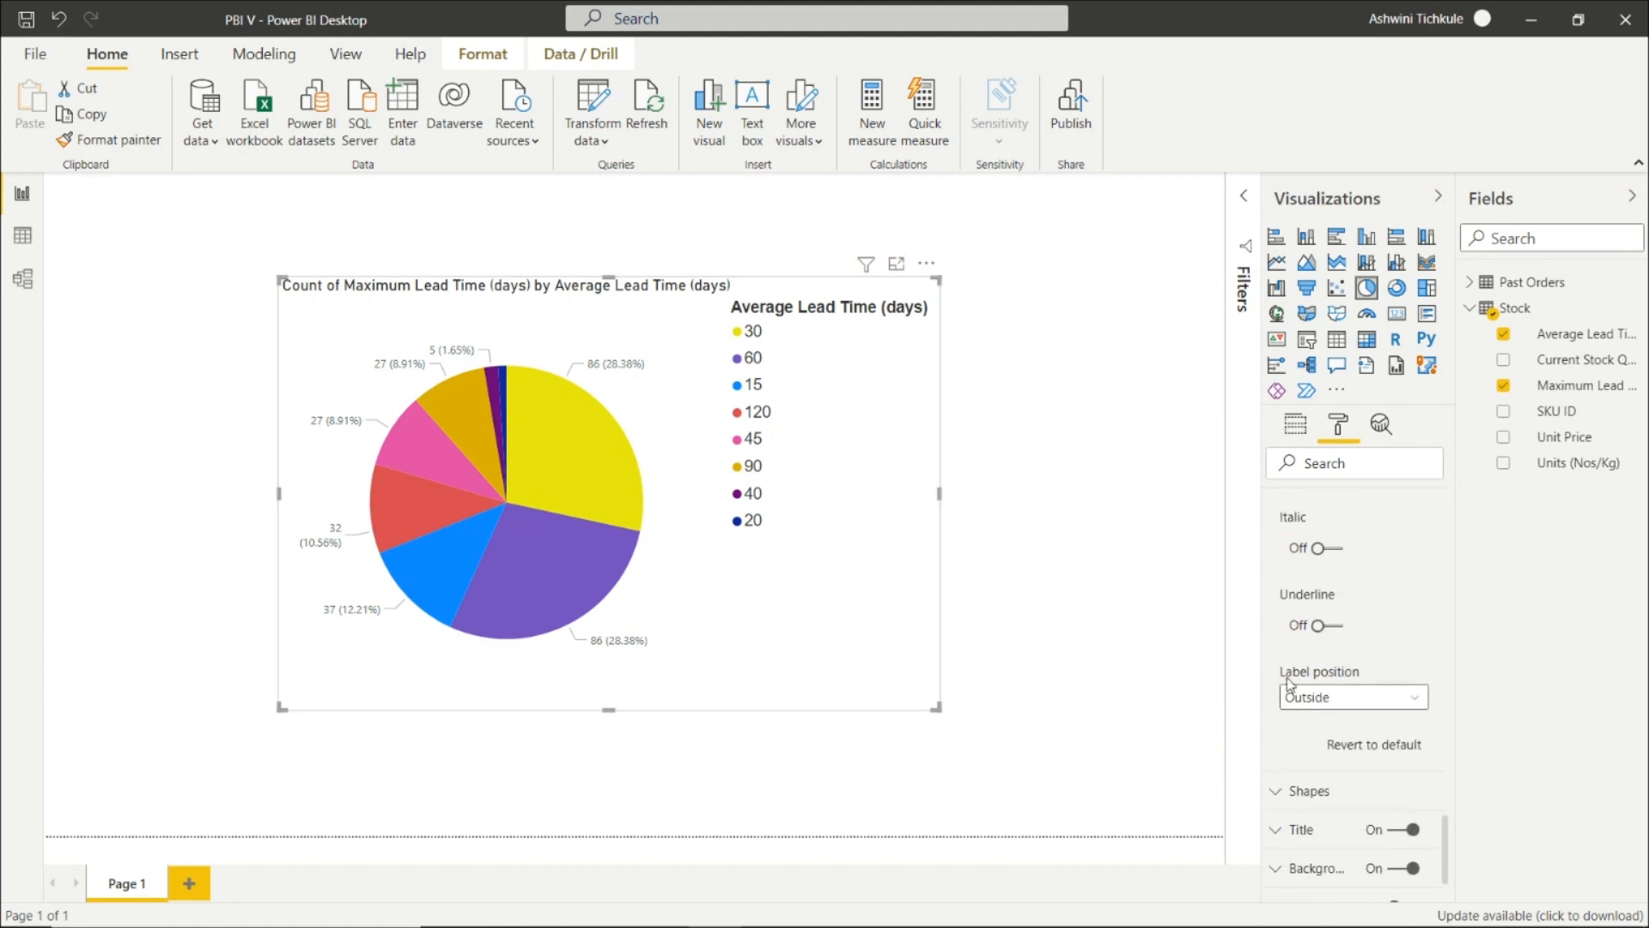
scroll(1342, 660, "down", 2)
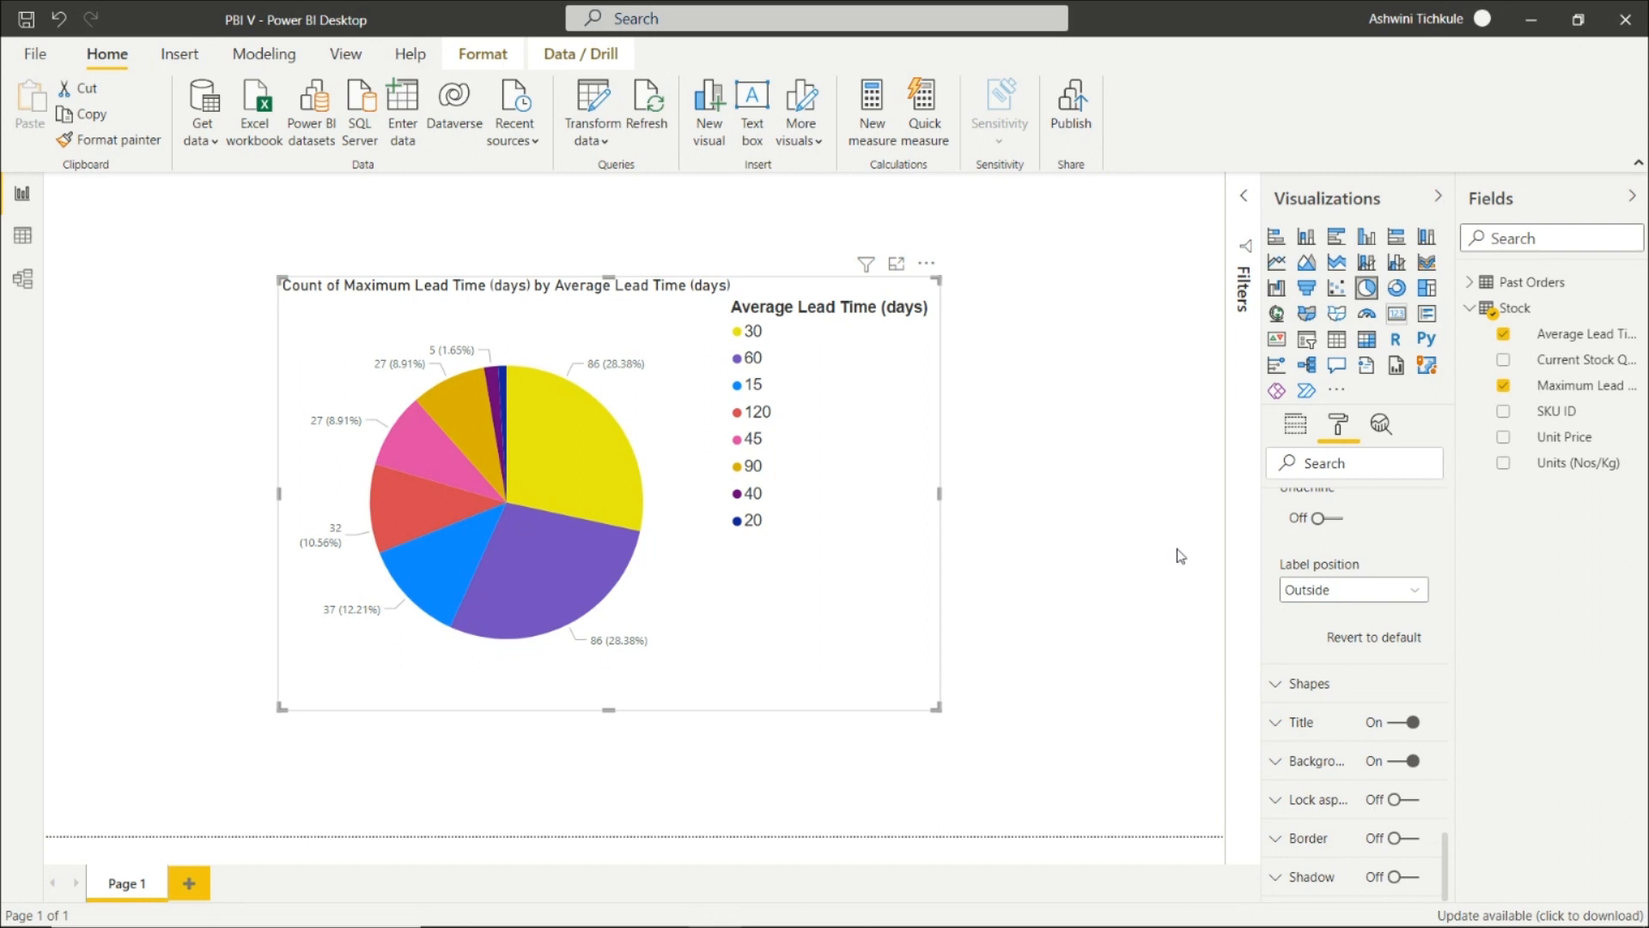
left_click(1306, 593)
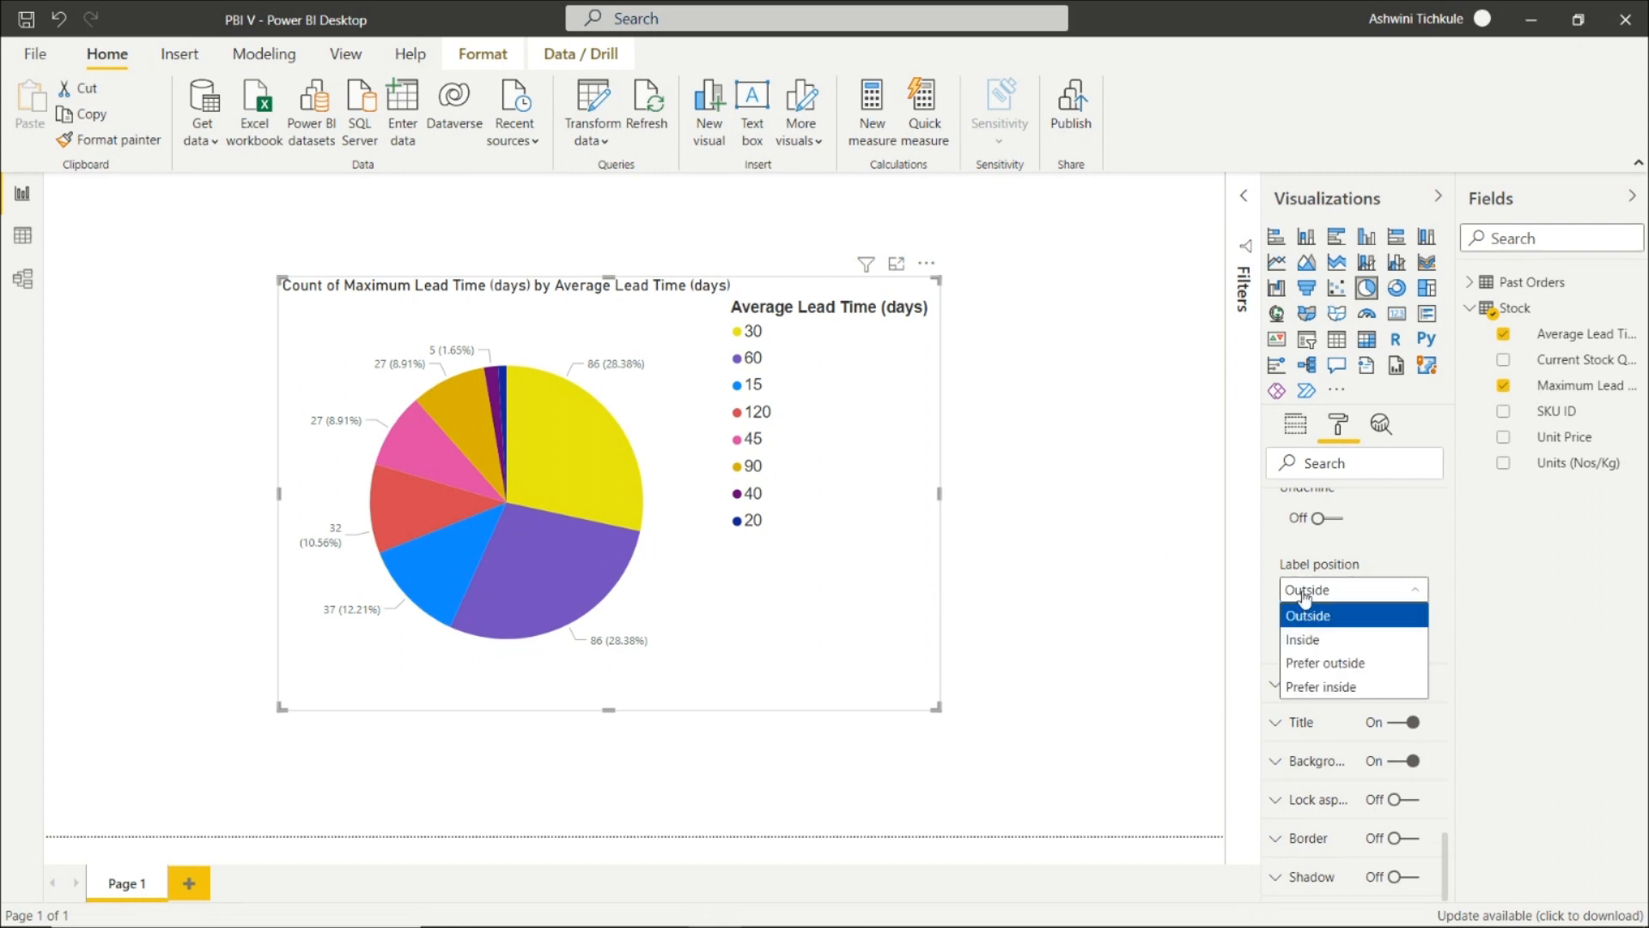
left_click(1313, 641)
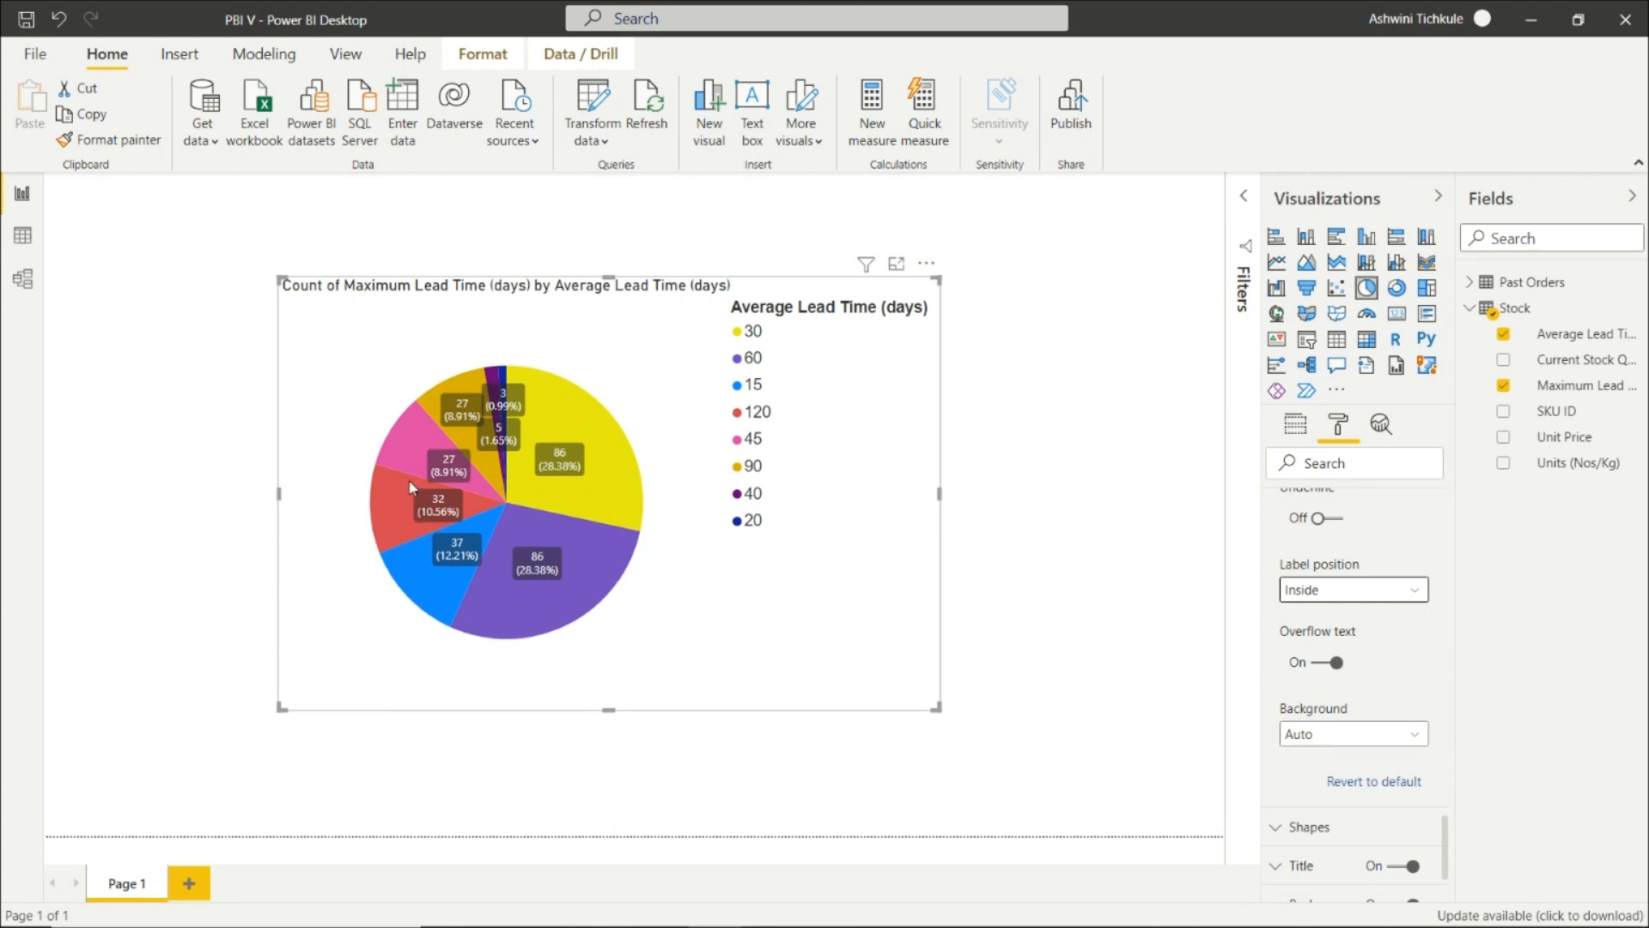
left_click(1413, 592)
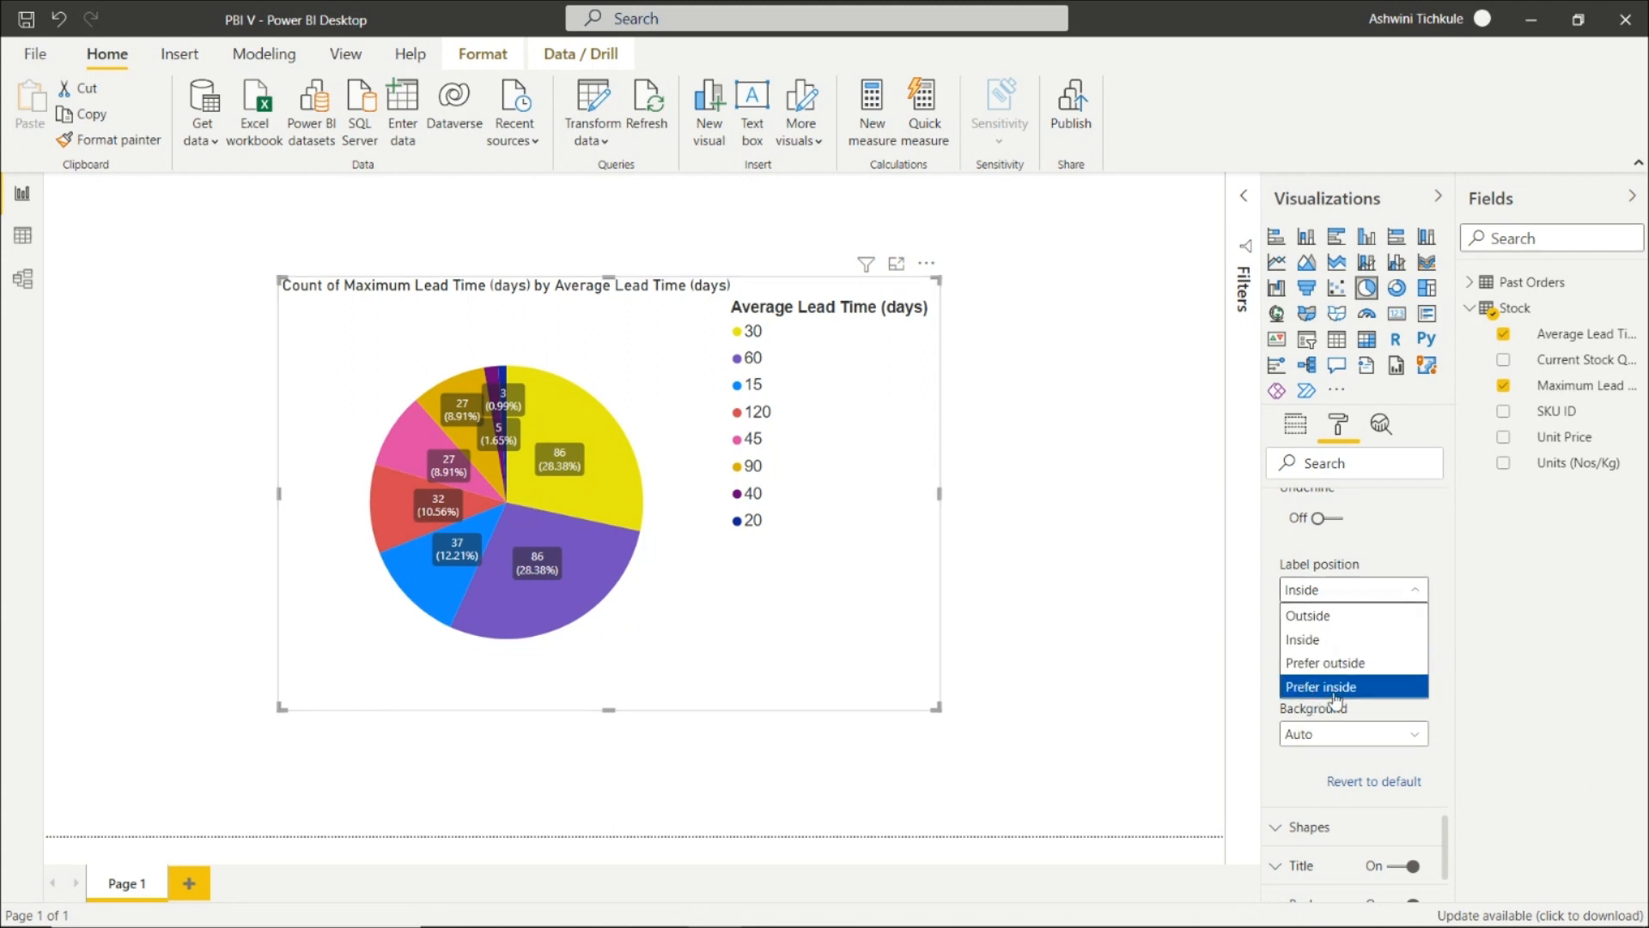
left_click(1323, 616)
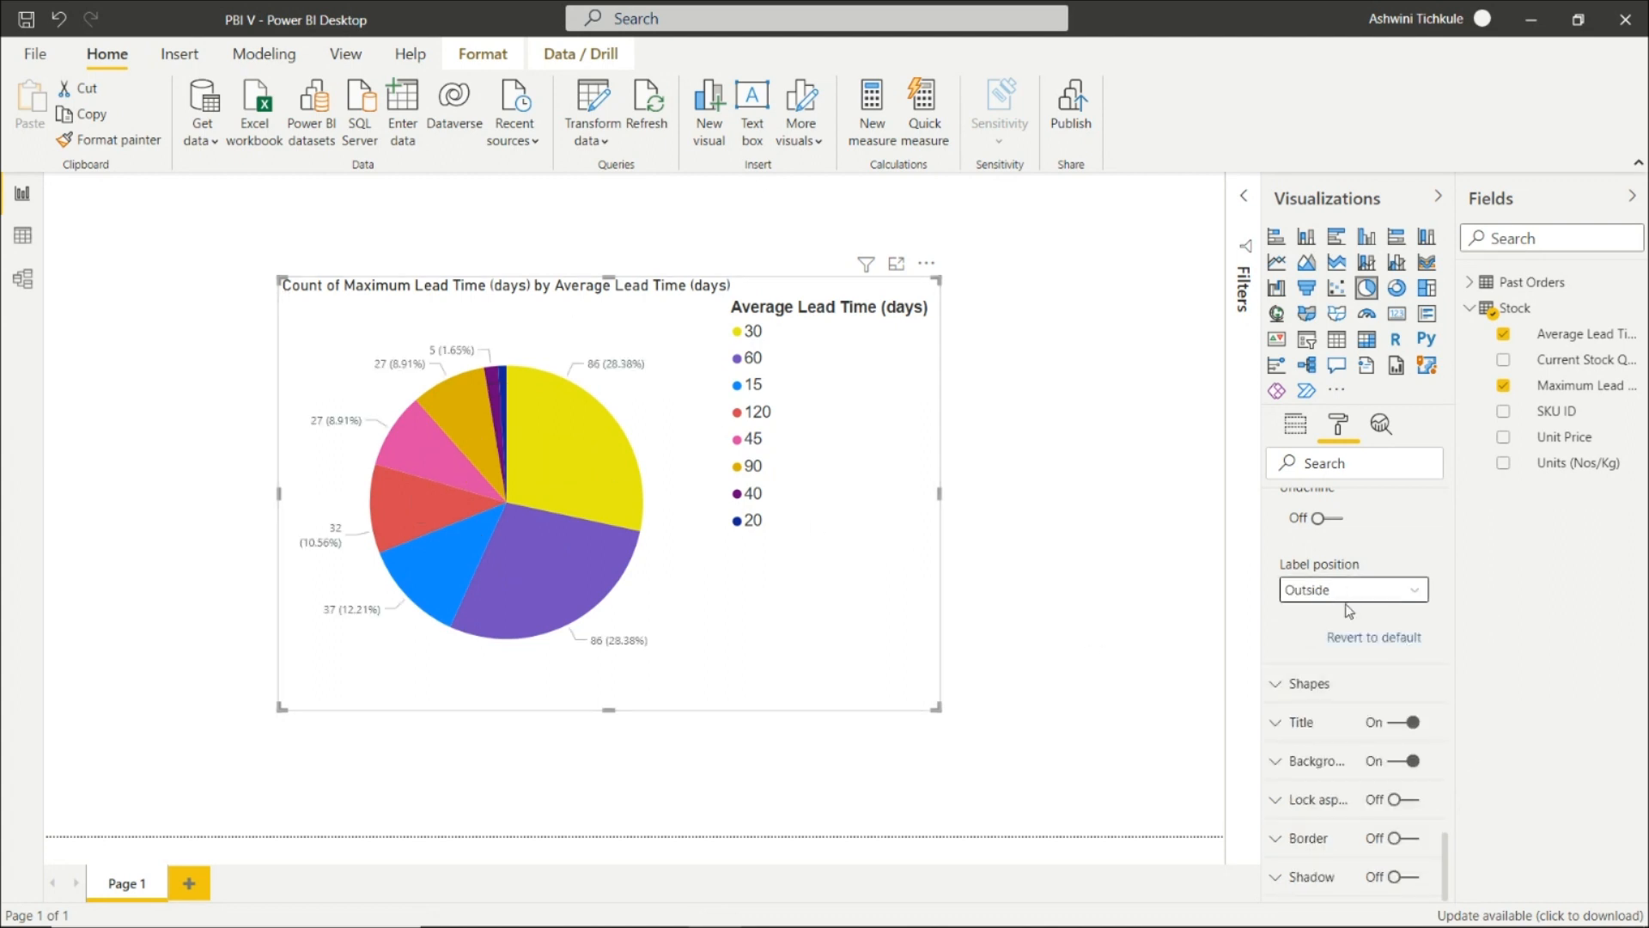
scroll(1349, 606, "down", 1)
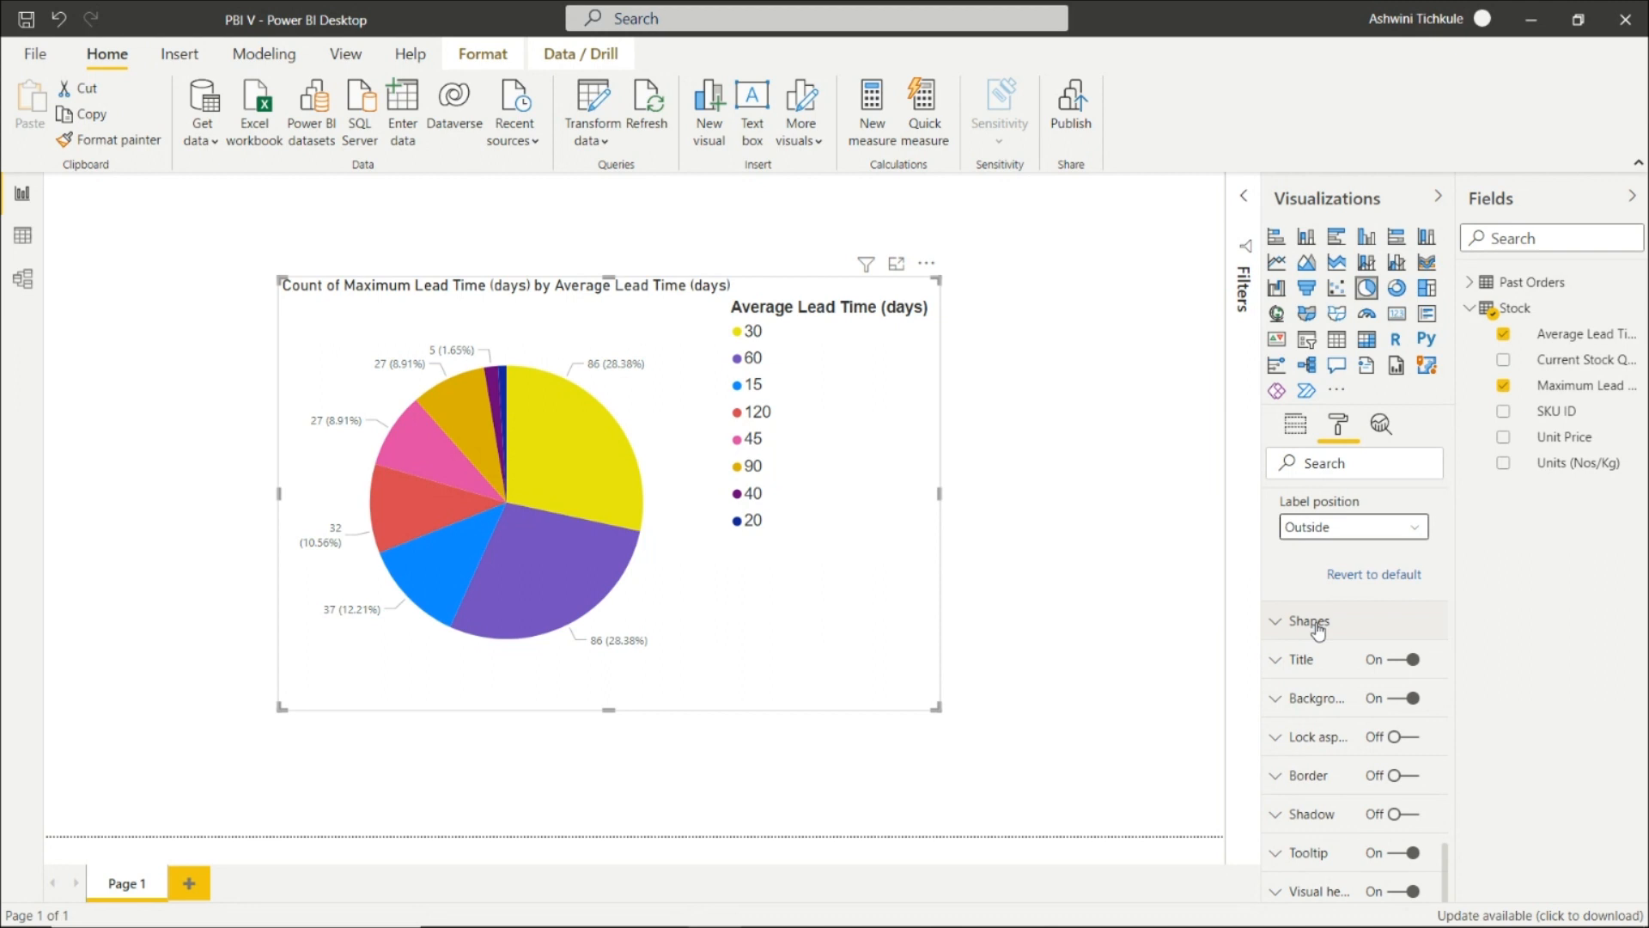
- Try rotating the pie chart's slices to start angles of 74° and 235°, and restore the start angle to 0°
left_click(1309, 620)
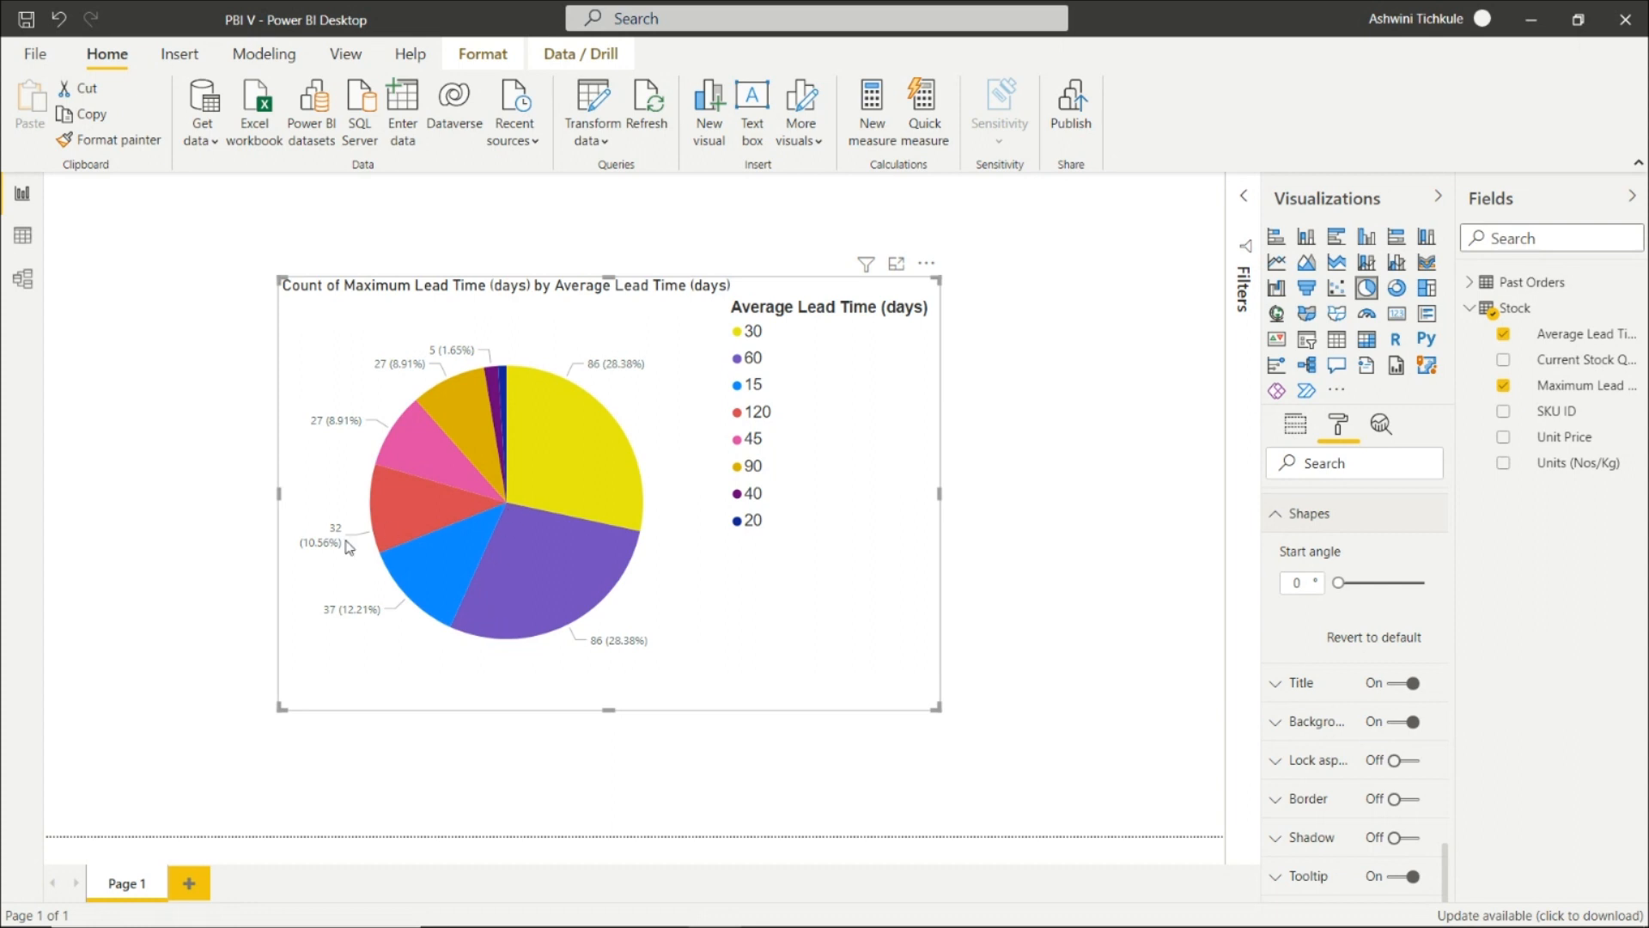
left_click(1356, 583)
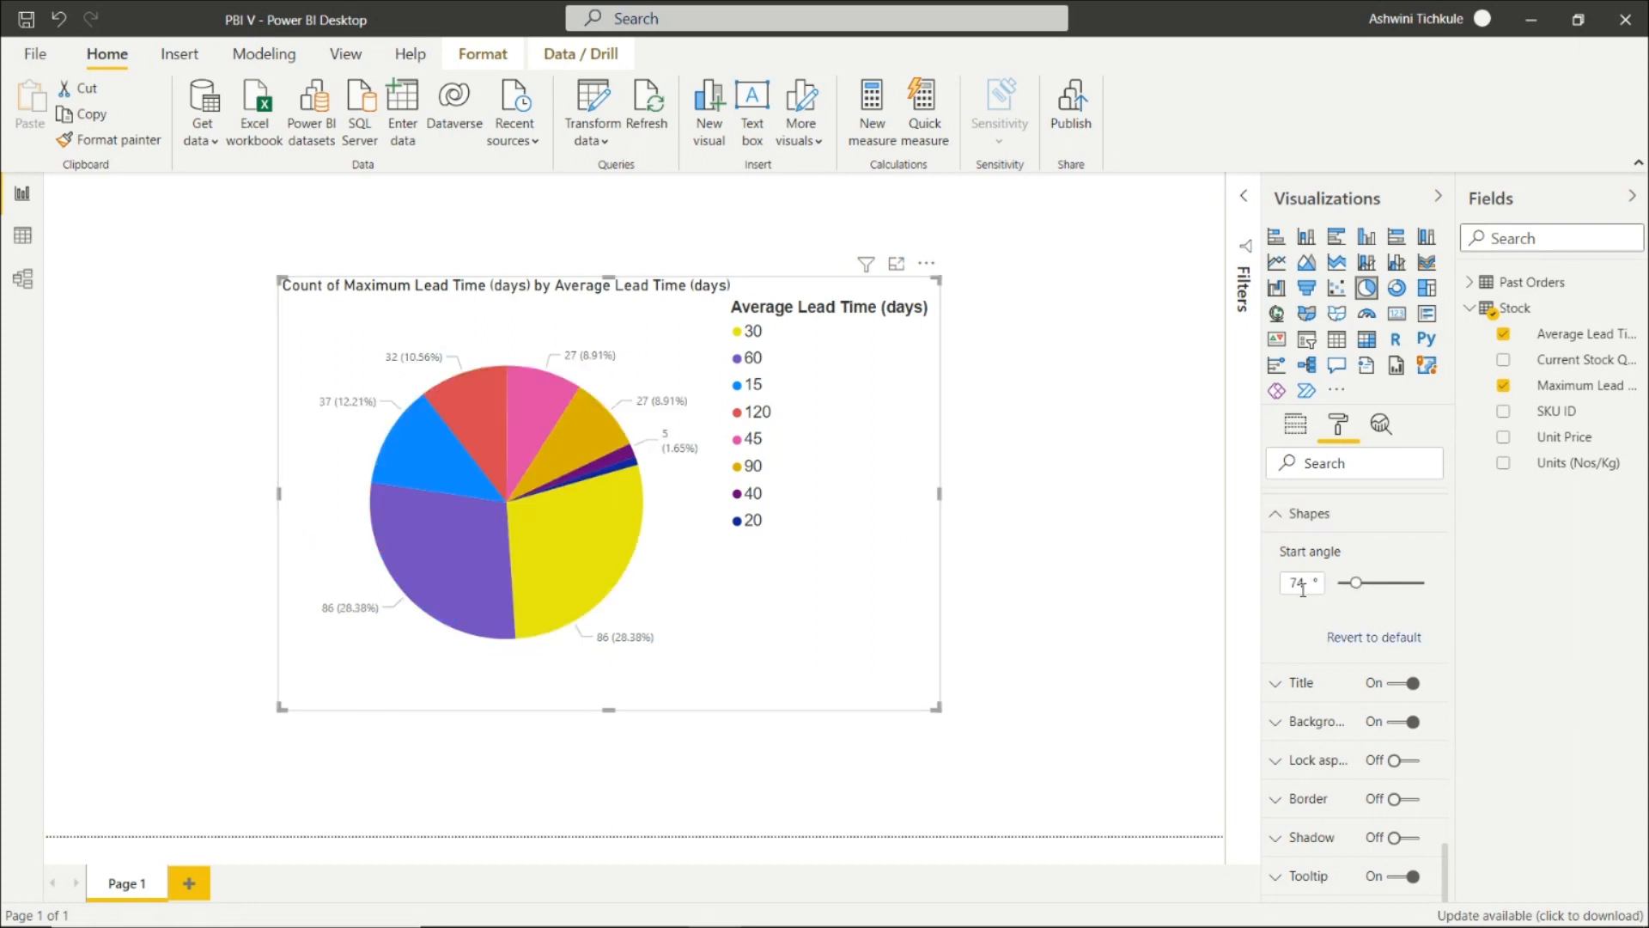
left_click_drag(1356, 583, 1395, 583)
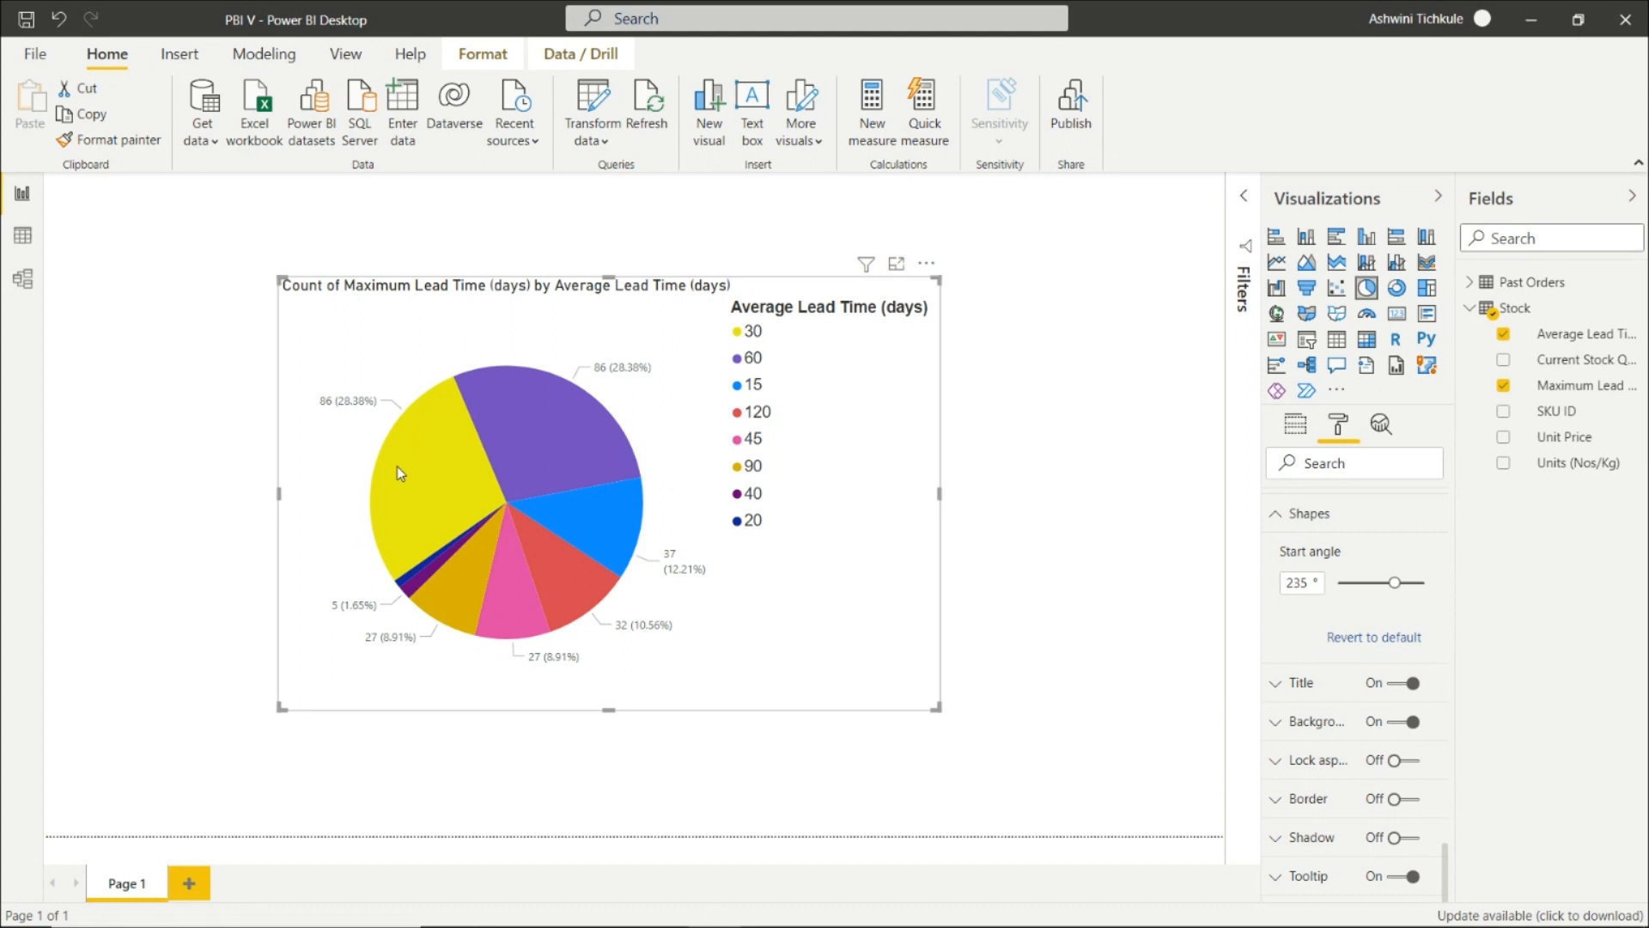
left_click_drag(1380, 584, 1205, 581)
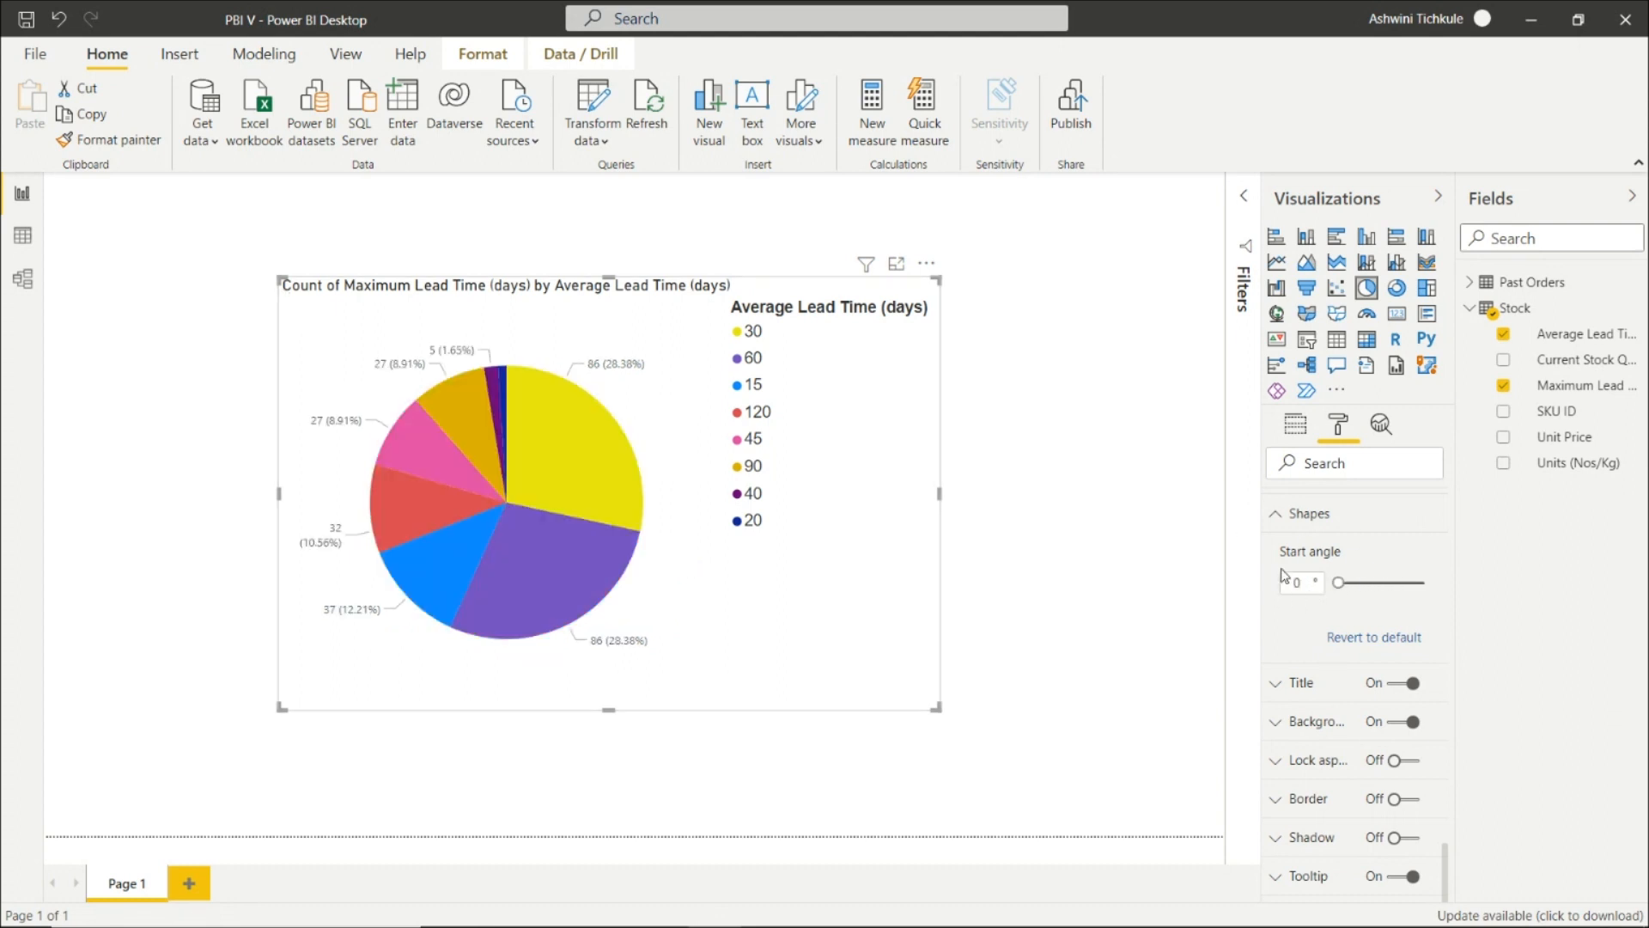
left_click(1284, 515)
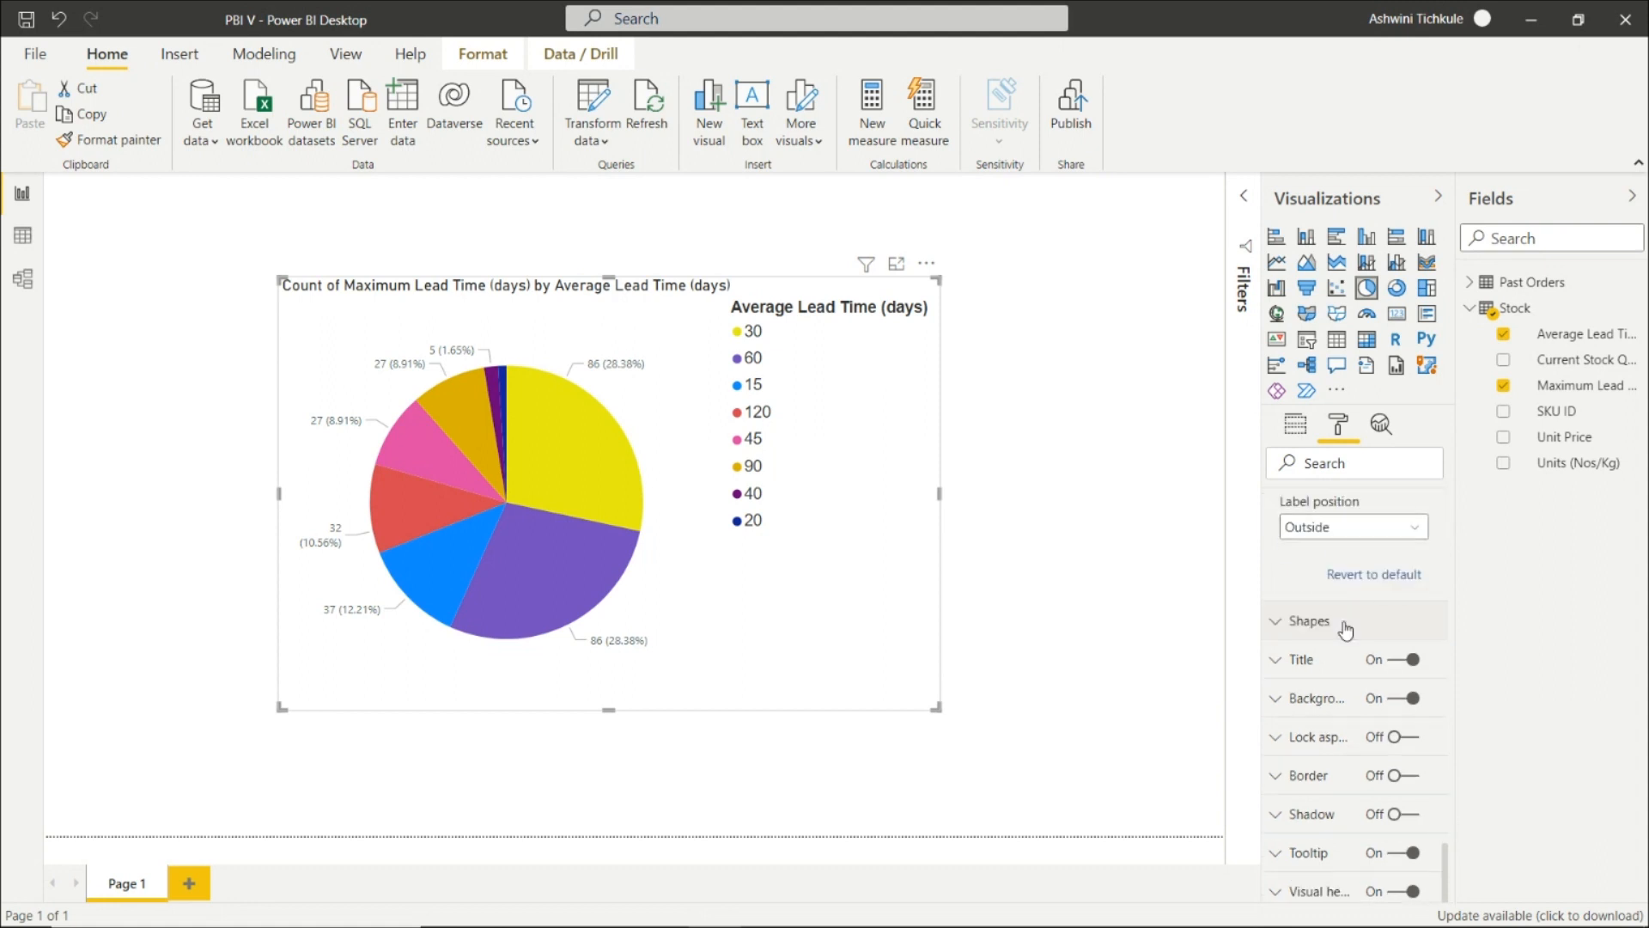
- Open the pie chart's title settings and review the title text and heading level options, keeping Heading 3
left_click(1297, 660)
scroll(1343, 594, "down", 1)
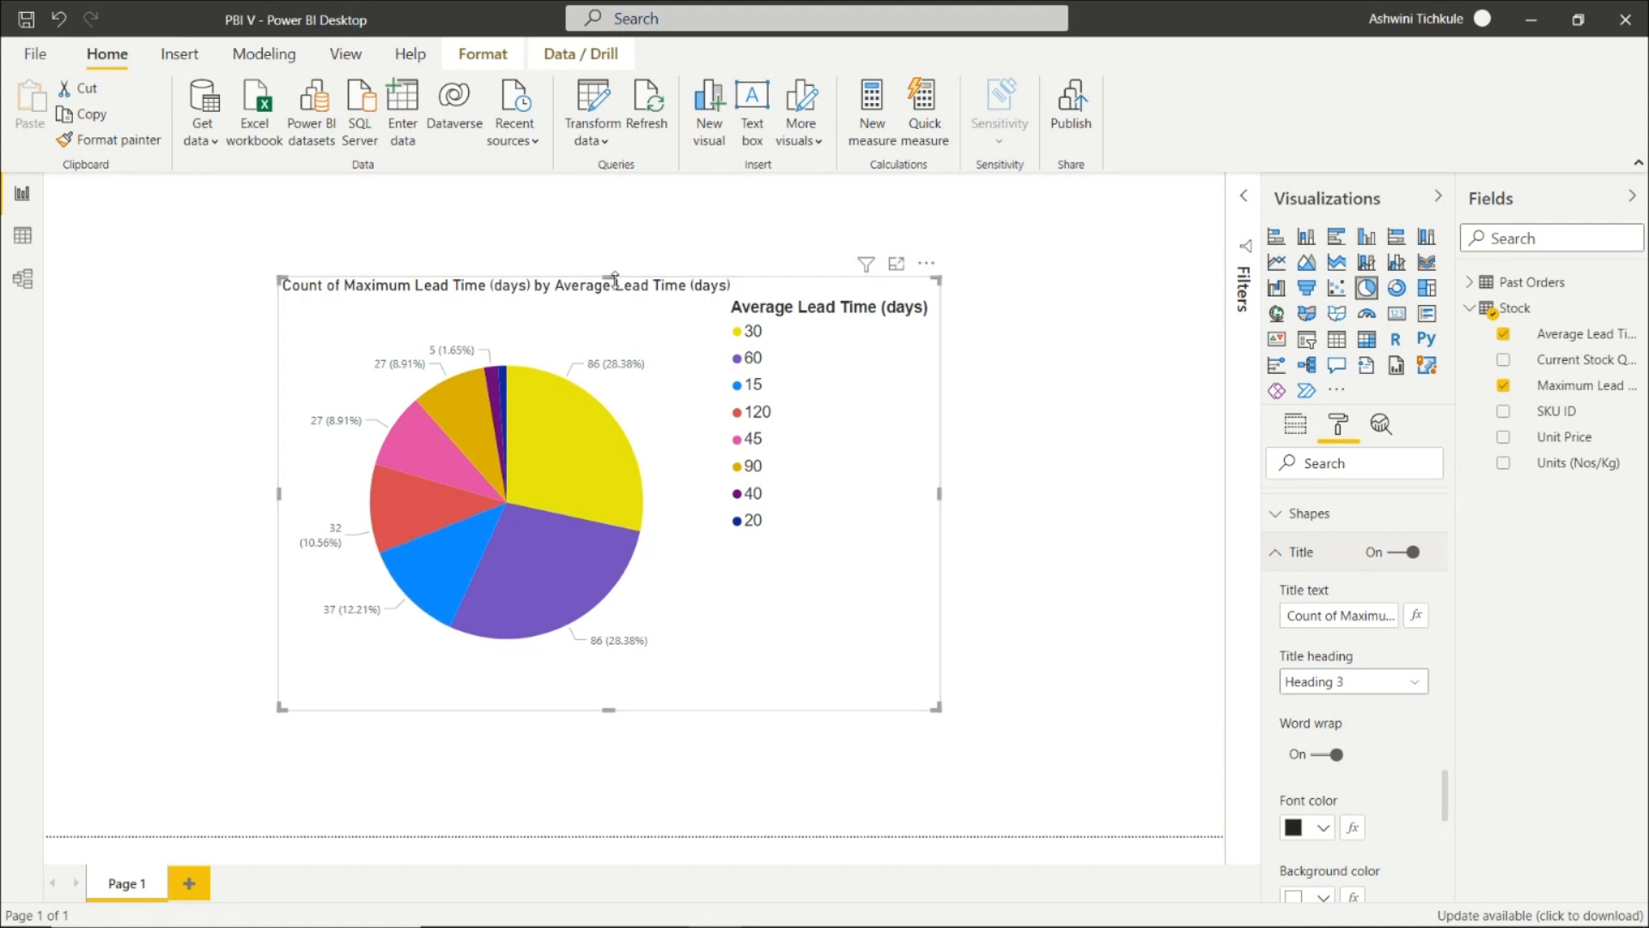
left_click(1342, 613)
scroll(1333, 679, "down", 1)
left_click(1375, 583)
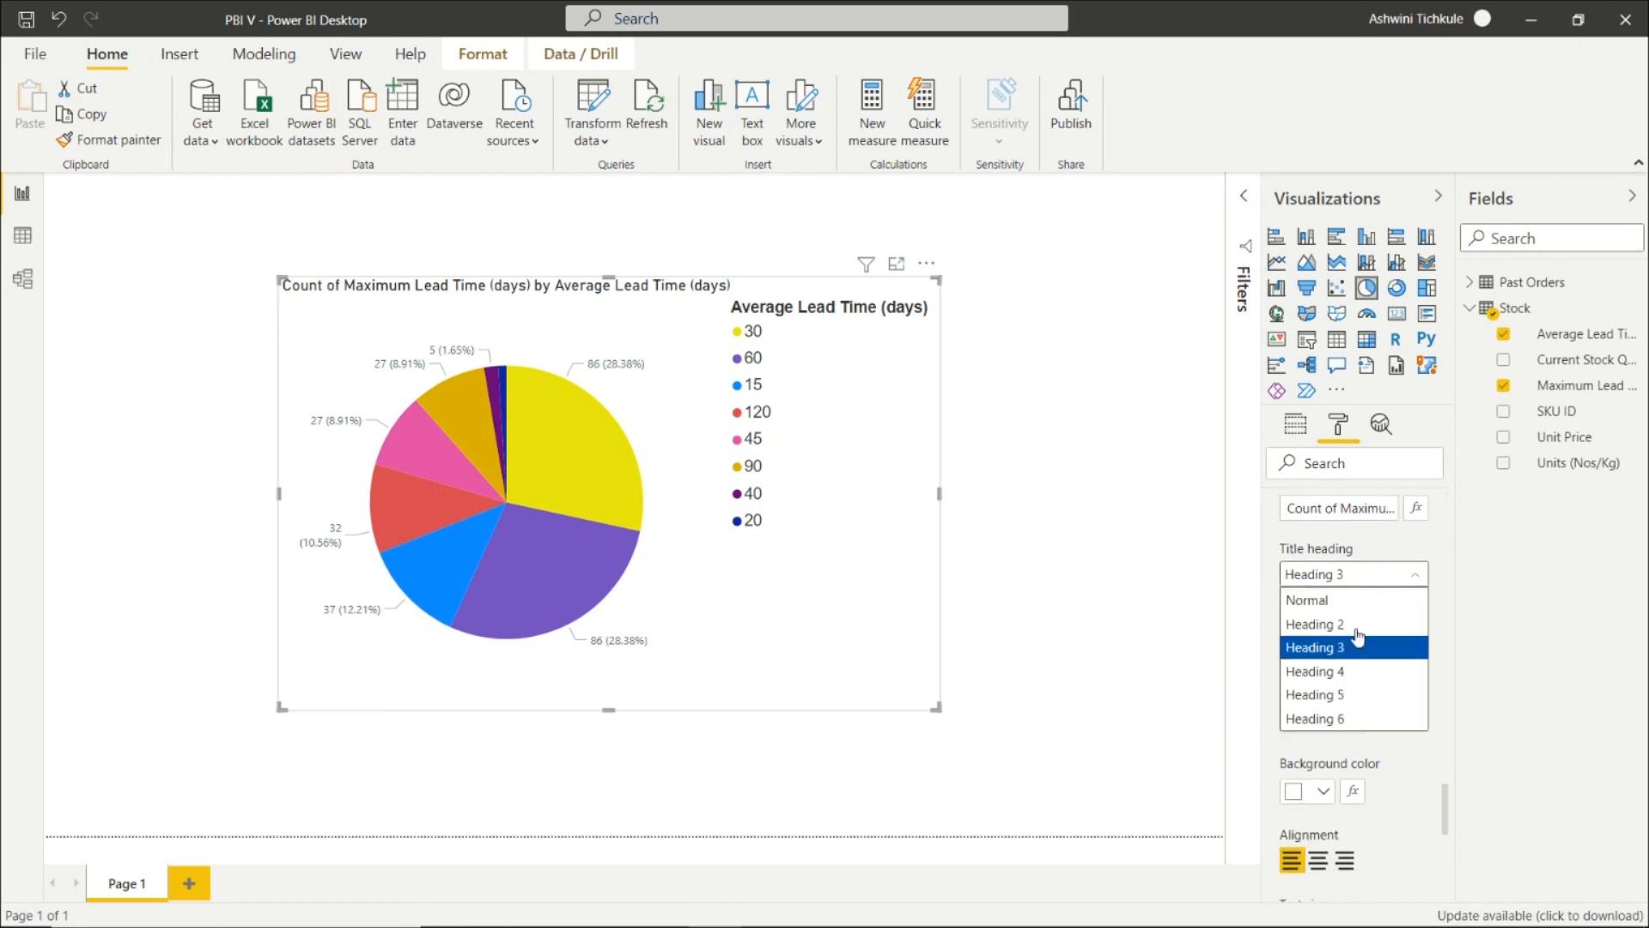
scroll(1439, 713, "up", 3)
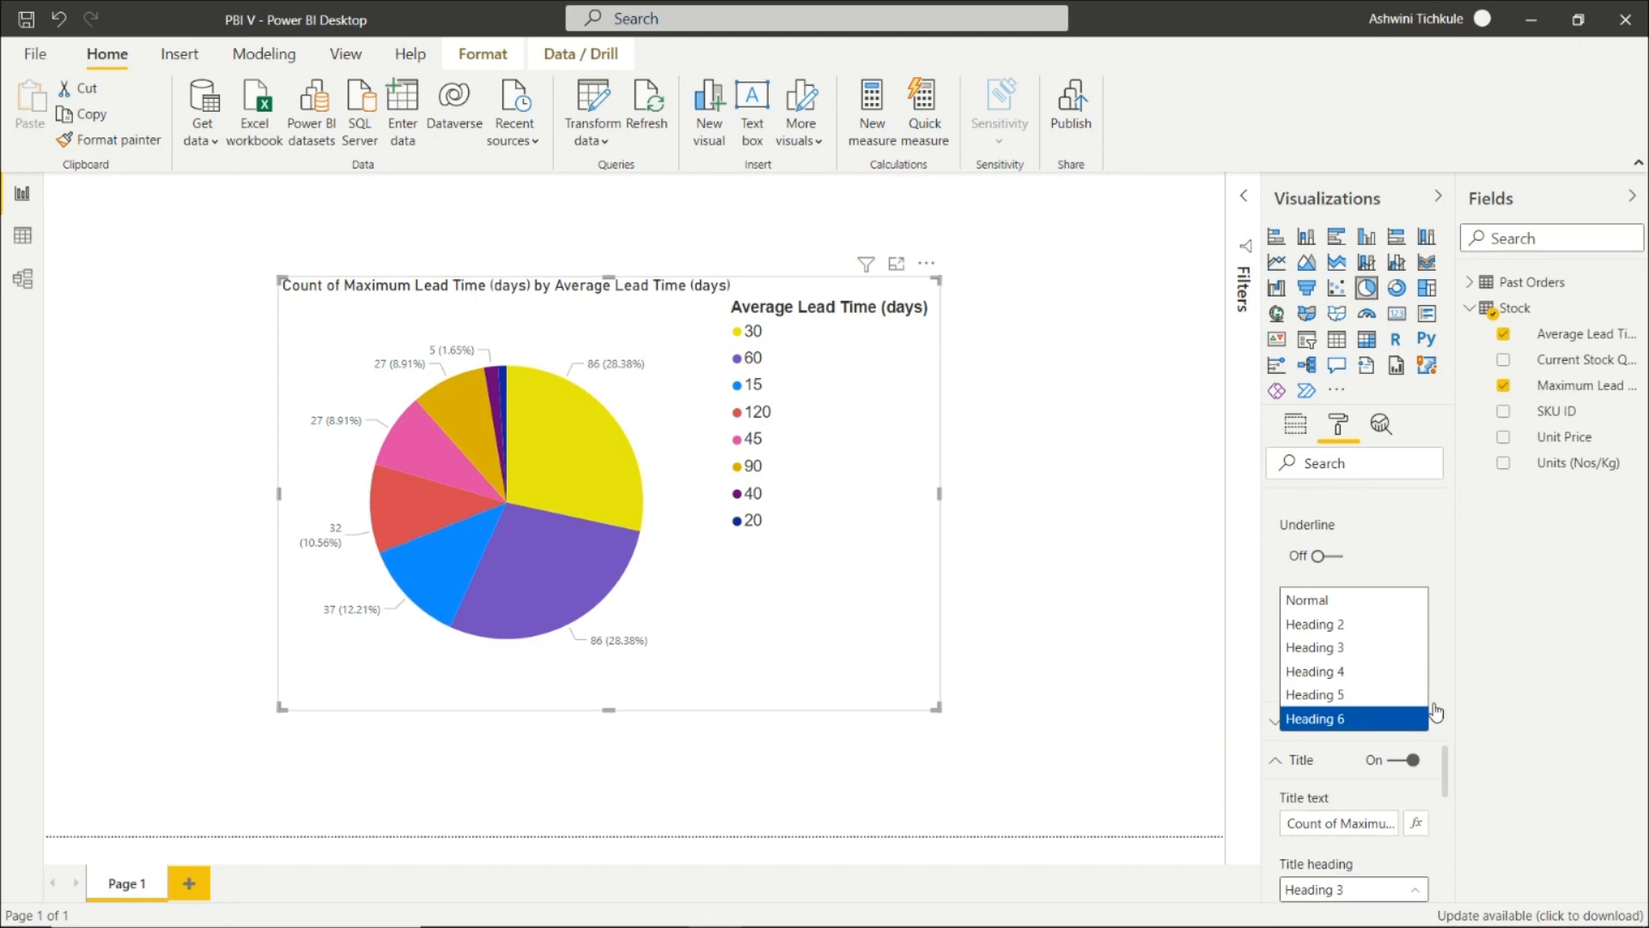
left_click(1421, 533)
scroll(1340, 567, "down", 5)
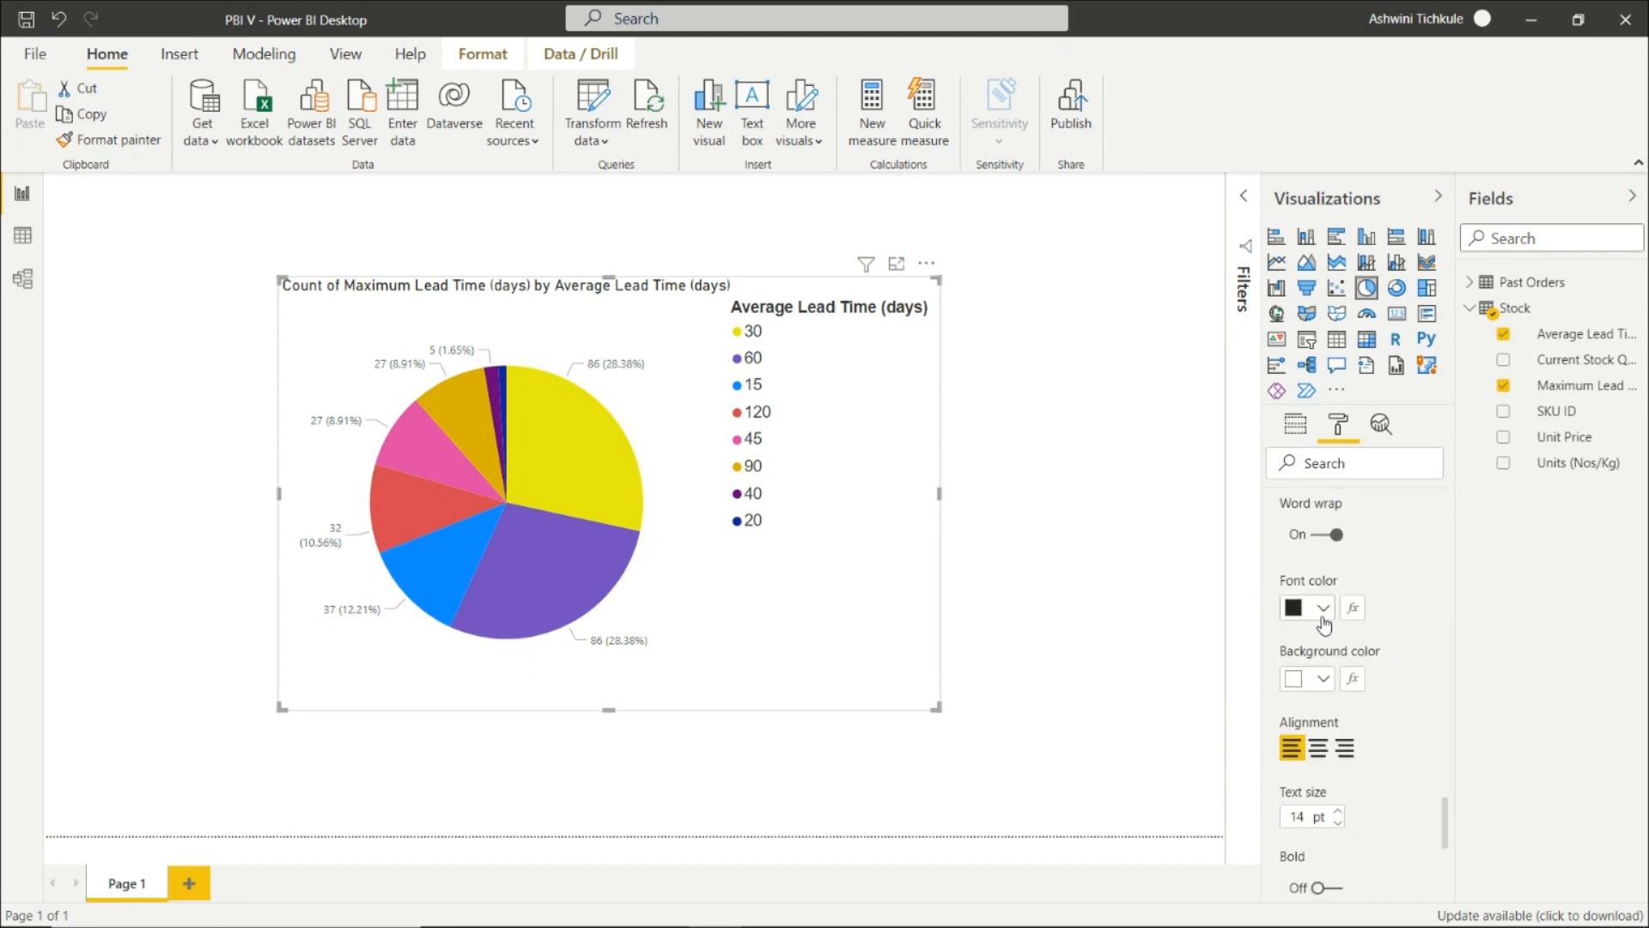
- Review the title's font color palette, alignment, text size, text style and font family settings without changing them
left_click(1323, 608)
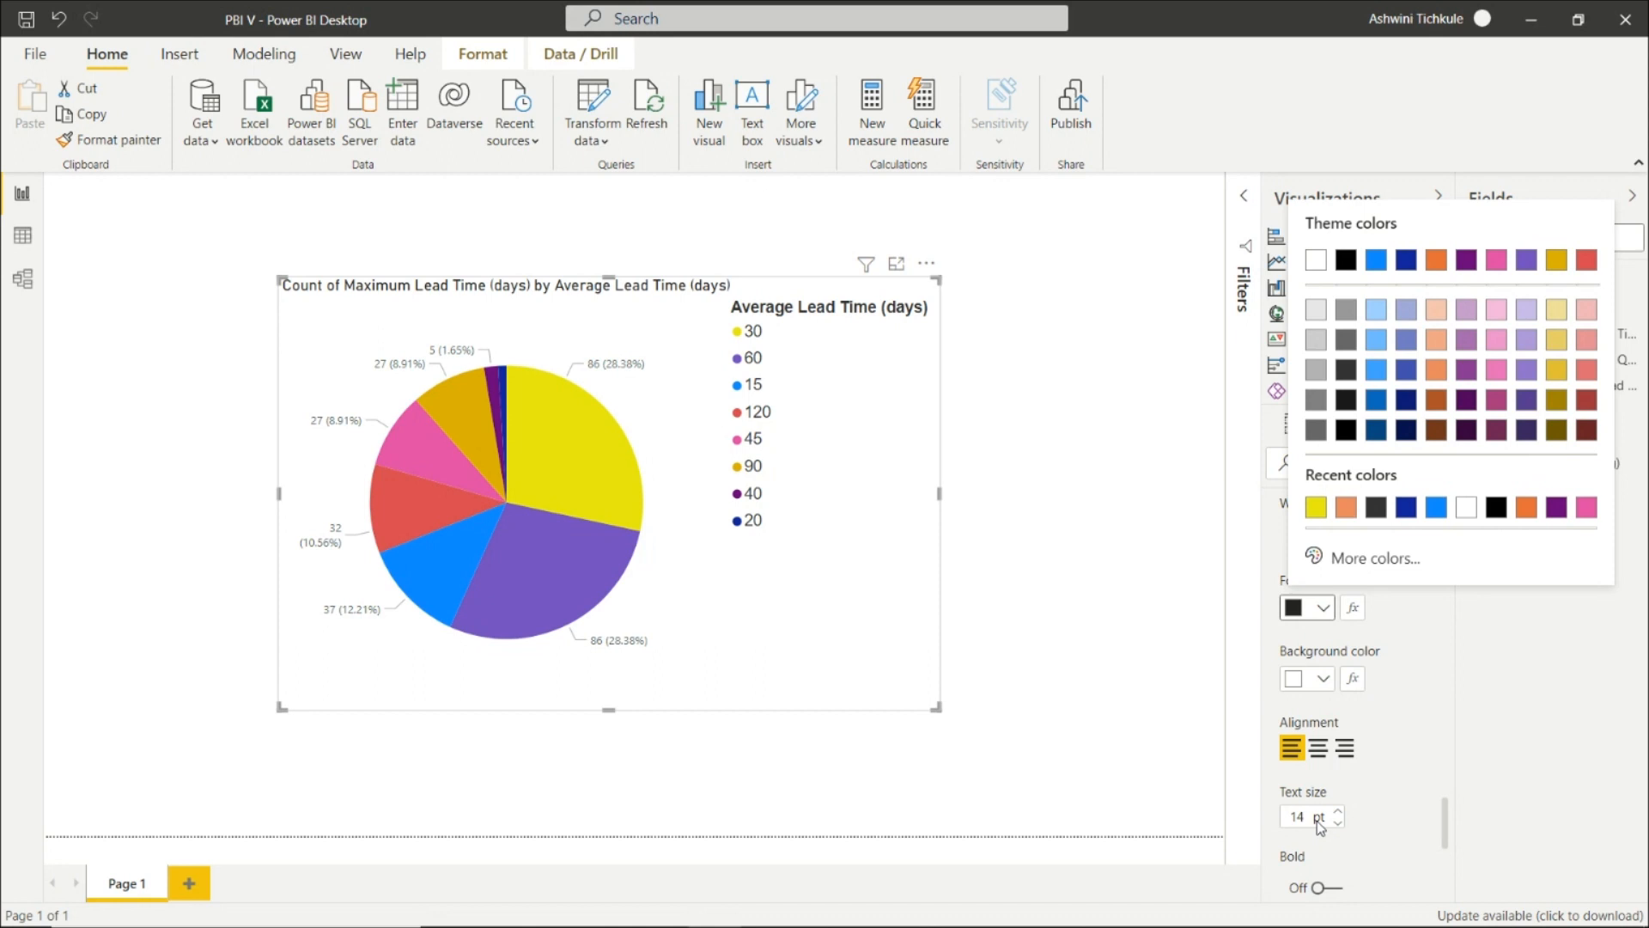
left_click(1374, 782)
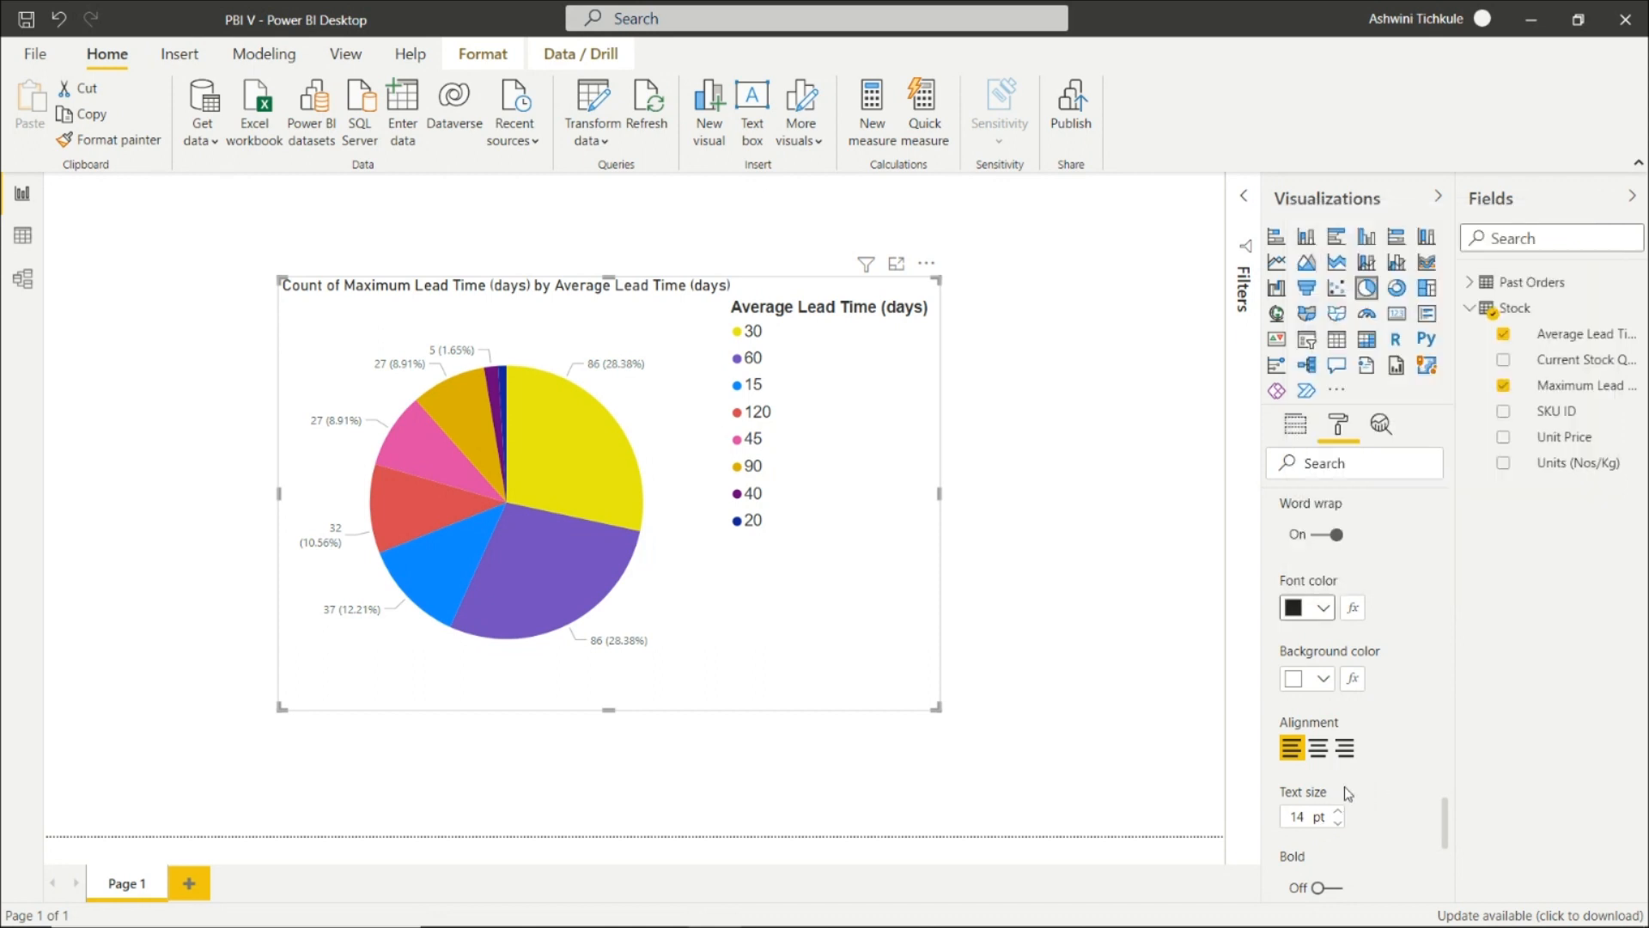
scroll(1343, 786, "down", 1)
scroll(1323, 679, "down", 1)
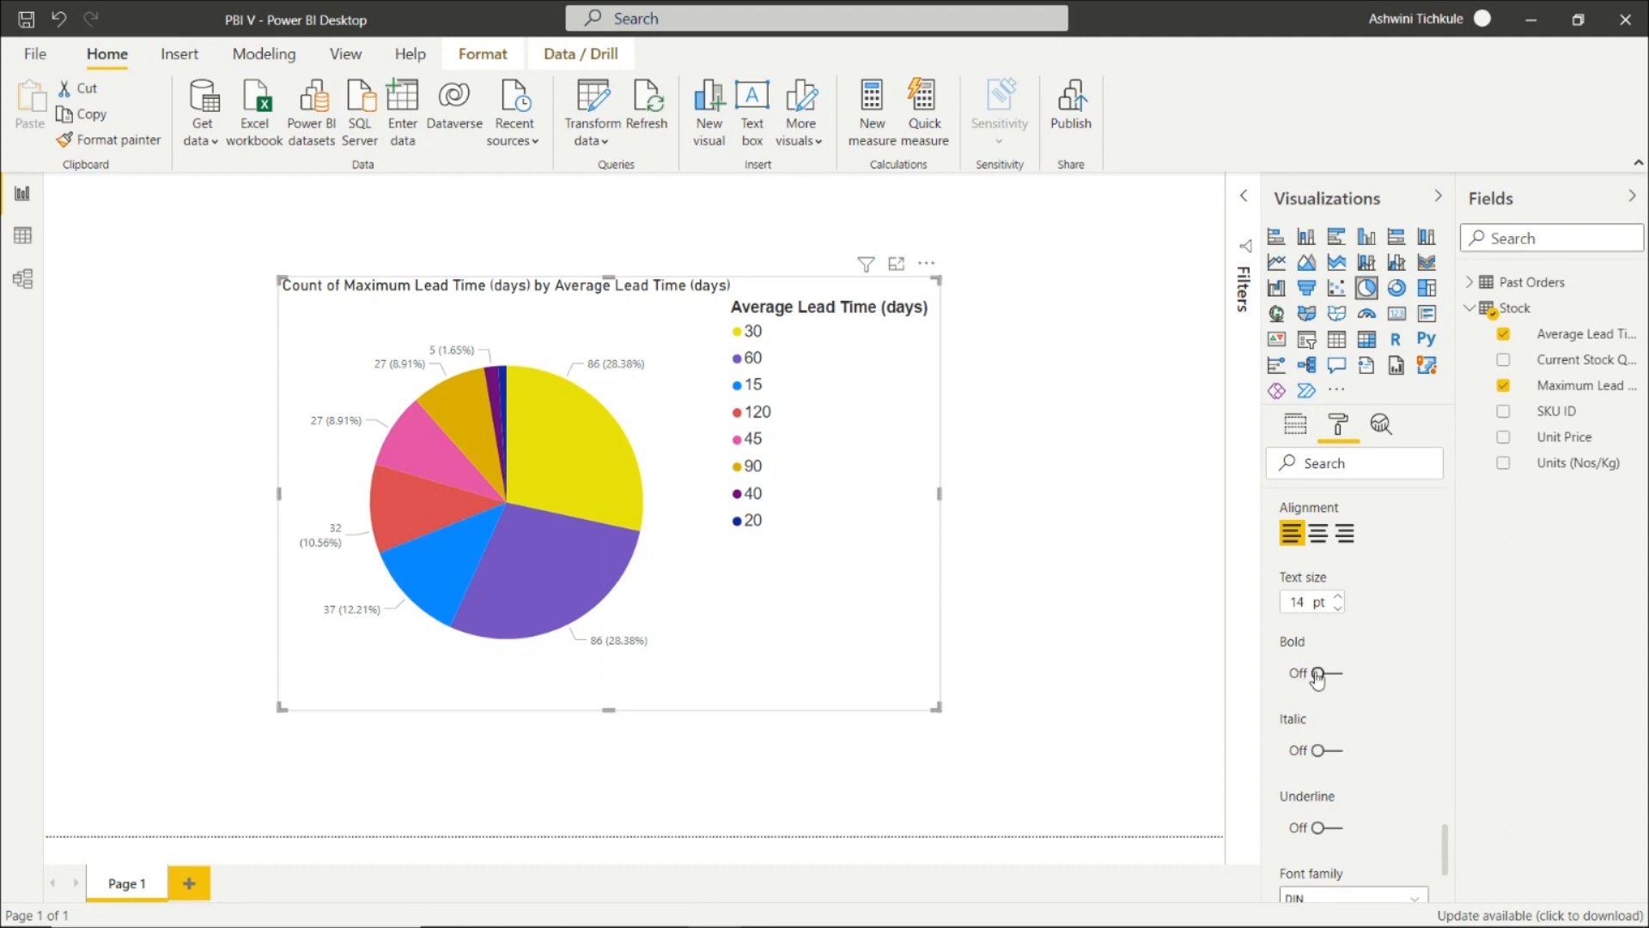
scroll(1281, 743, "down", 2)
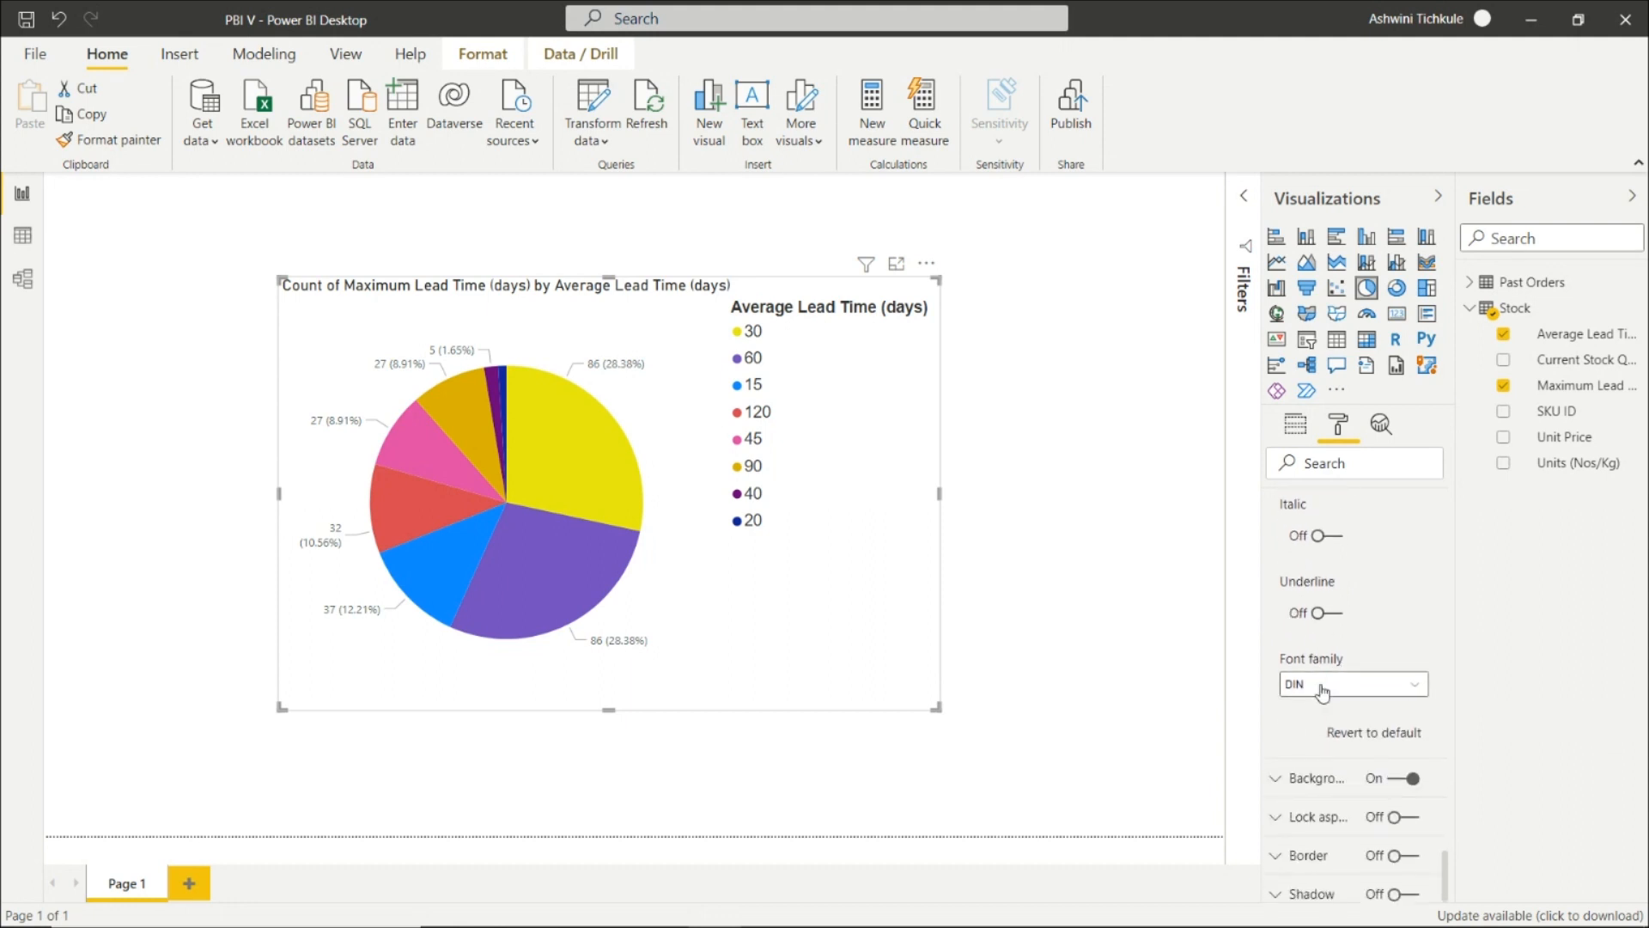
scroll(1325, 636, "down", 1)
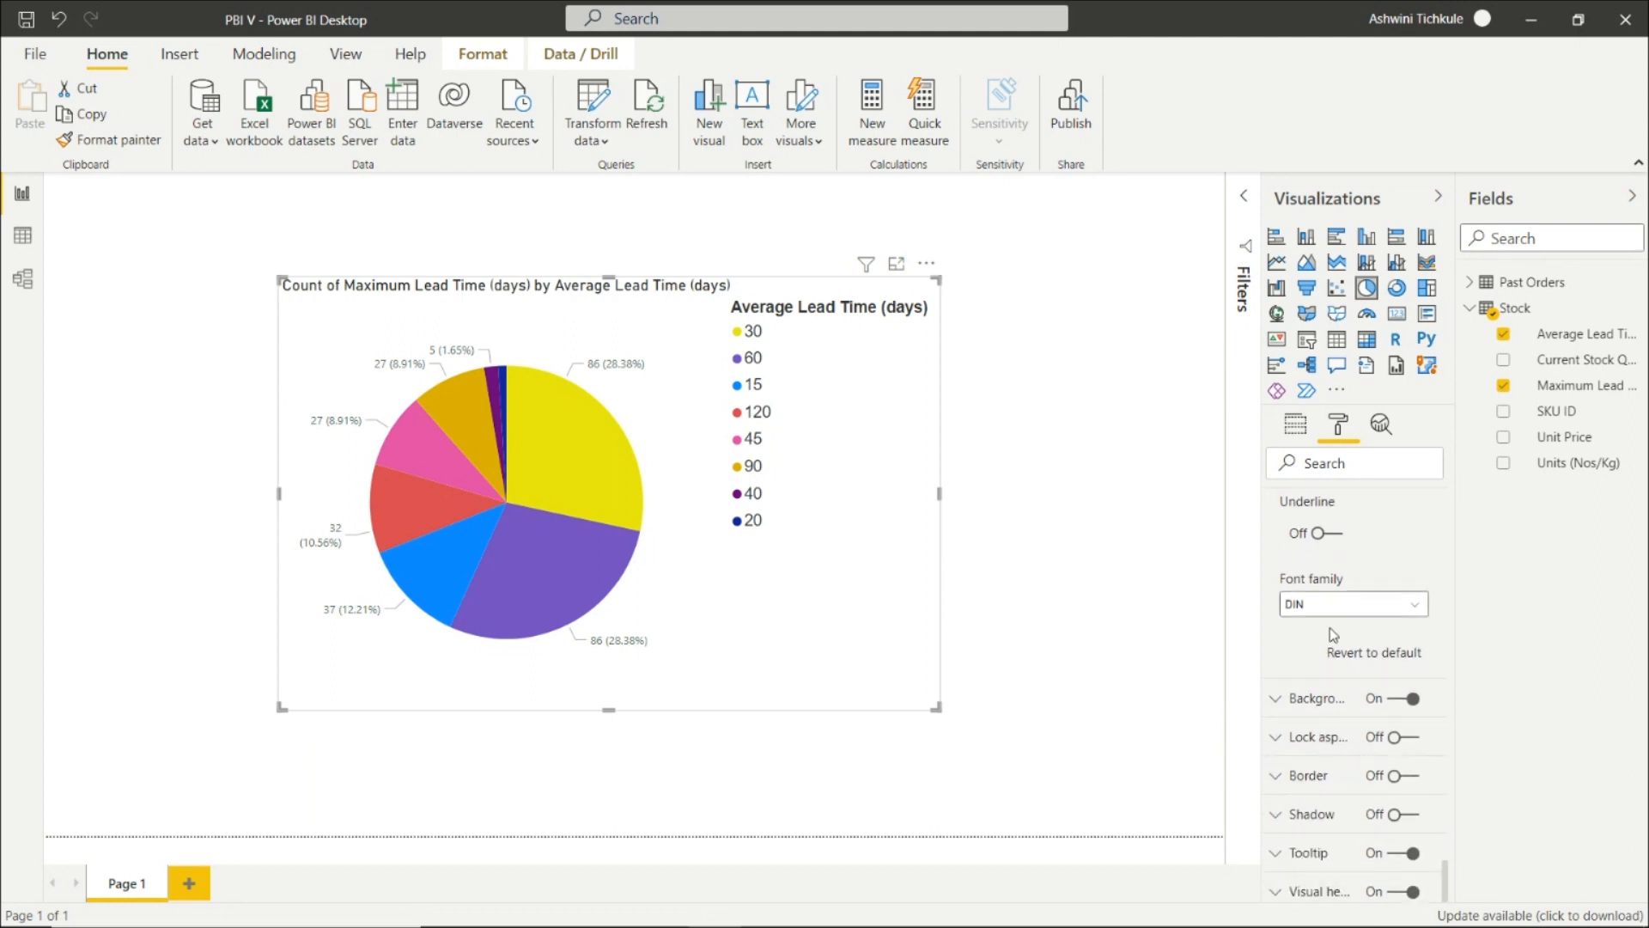
- Set the pie chart's background color to the lightest blue theme shade, comparing it with white
left_click(1306, 702)
scroll(1309, 652, "down", 1)
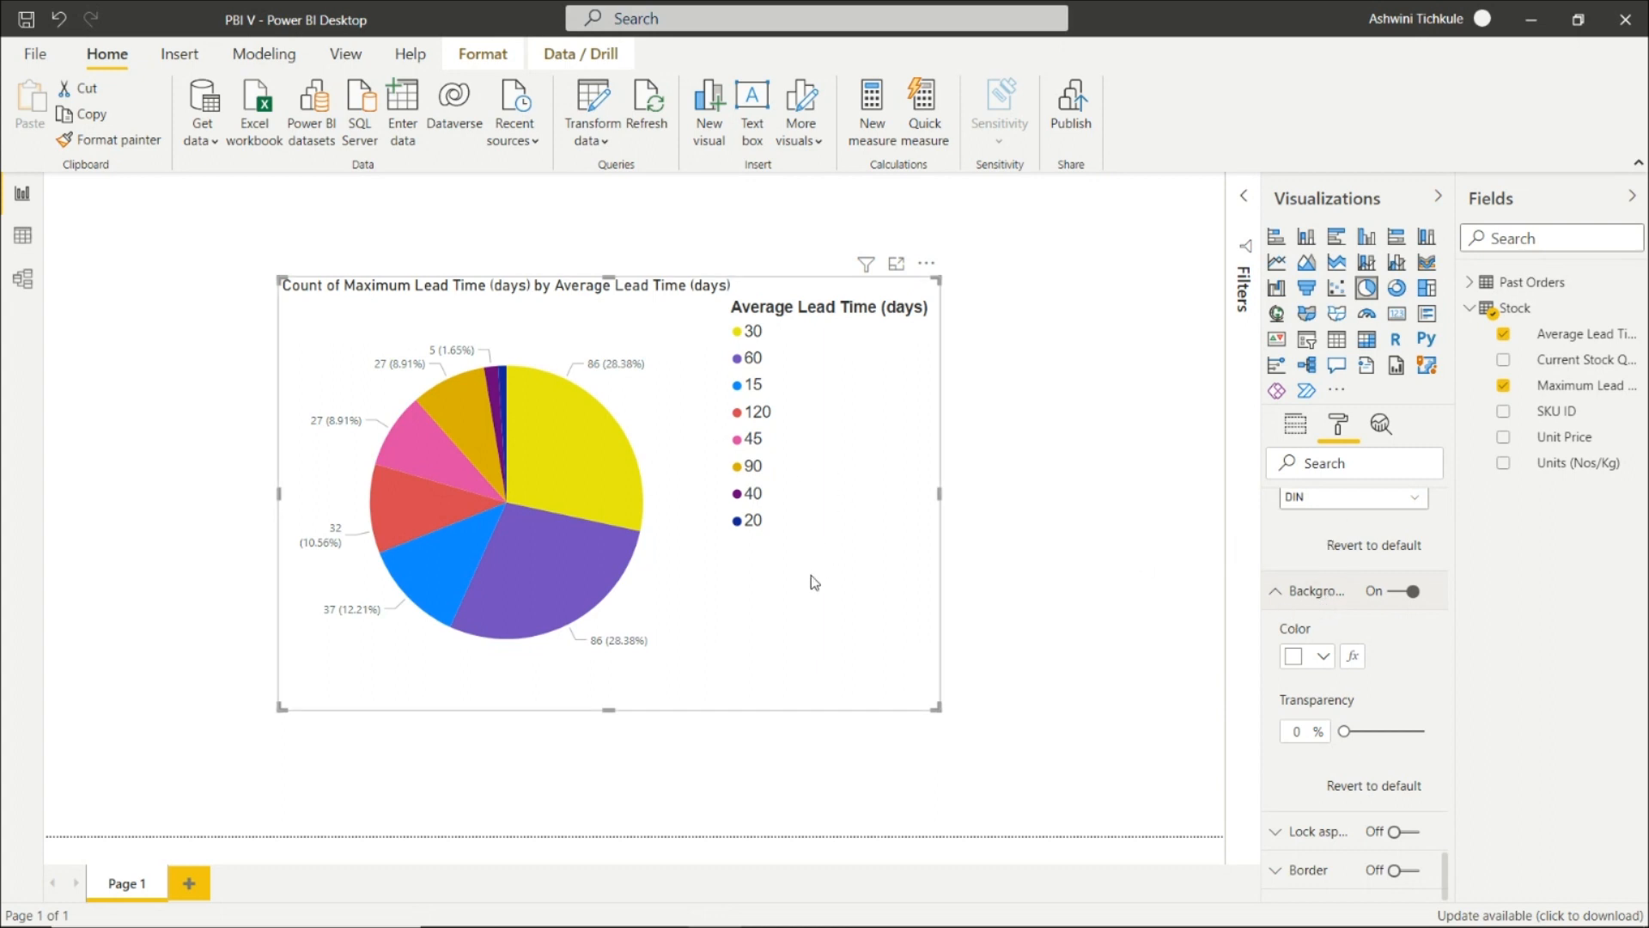
left_click(1325, 658)
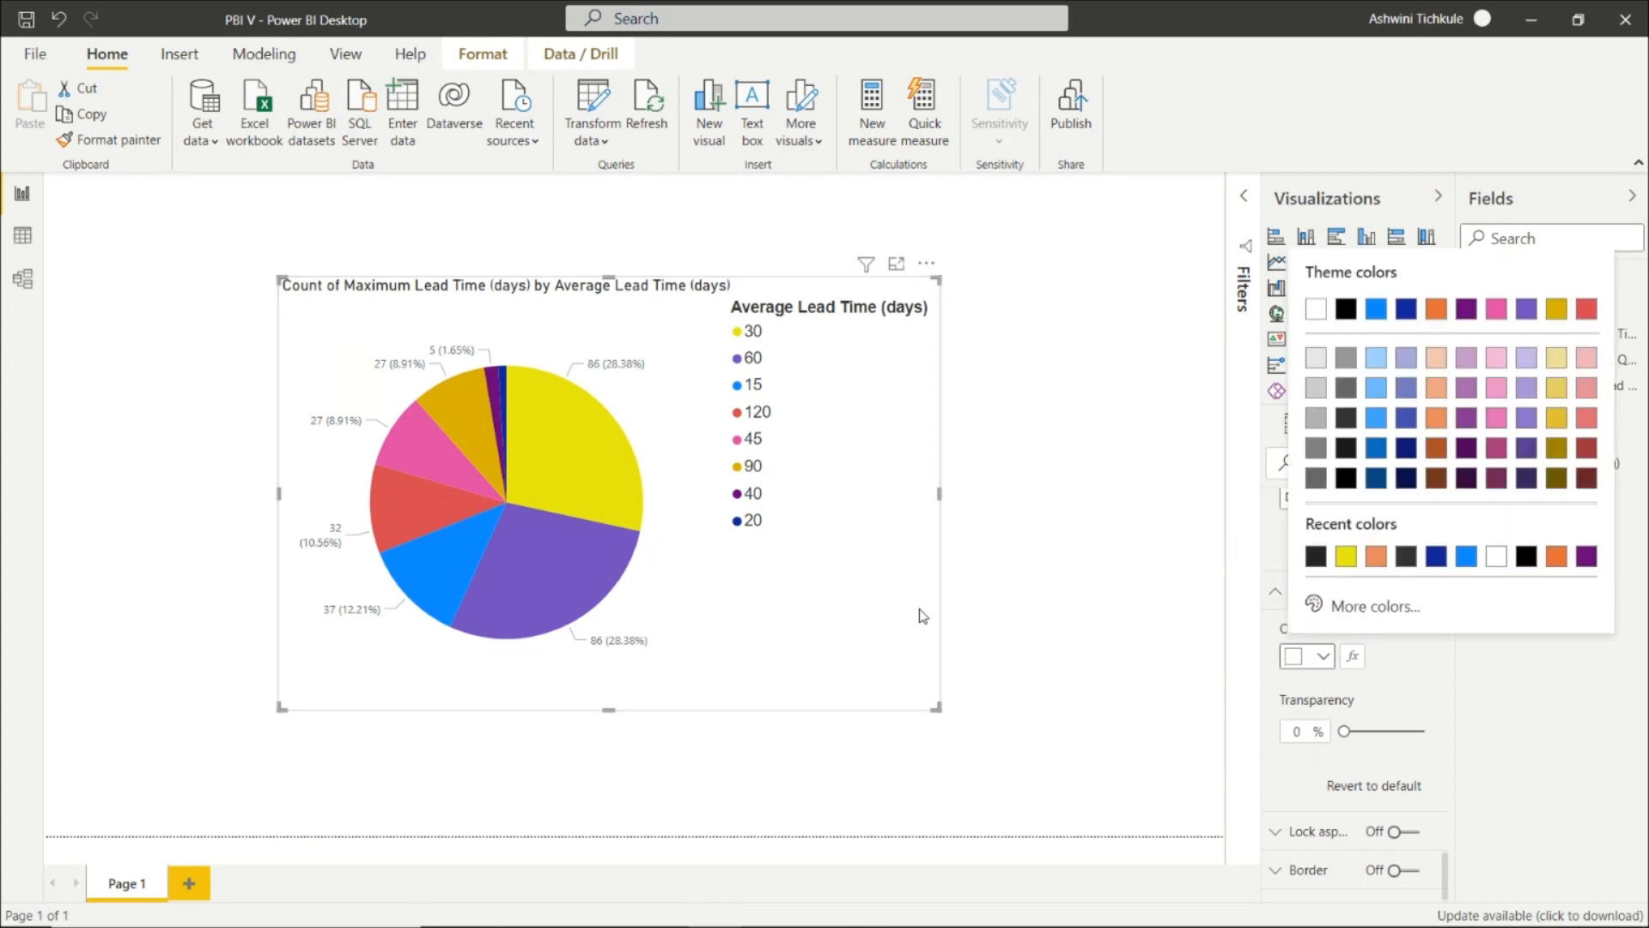
left_click(1376, 357)
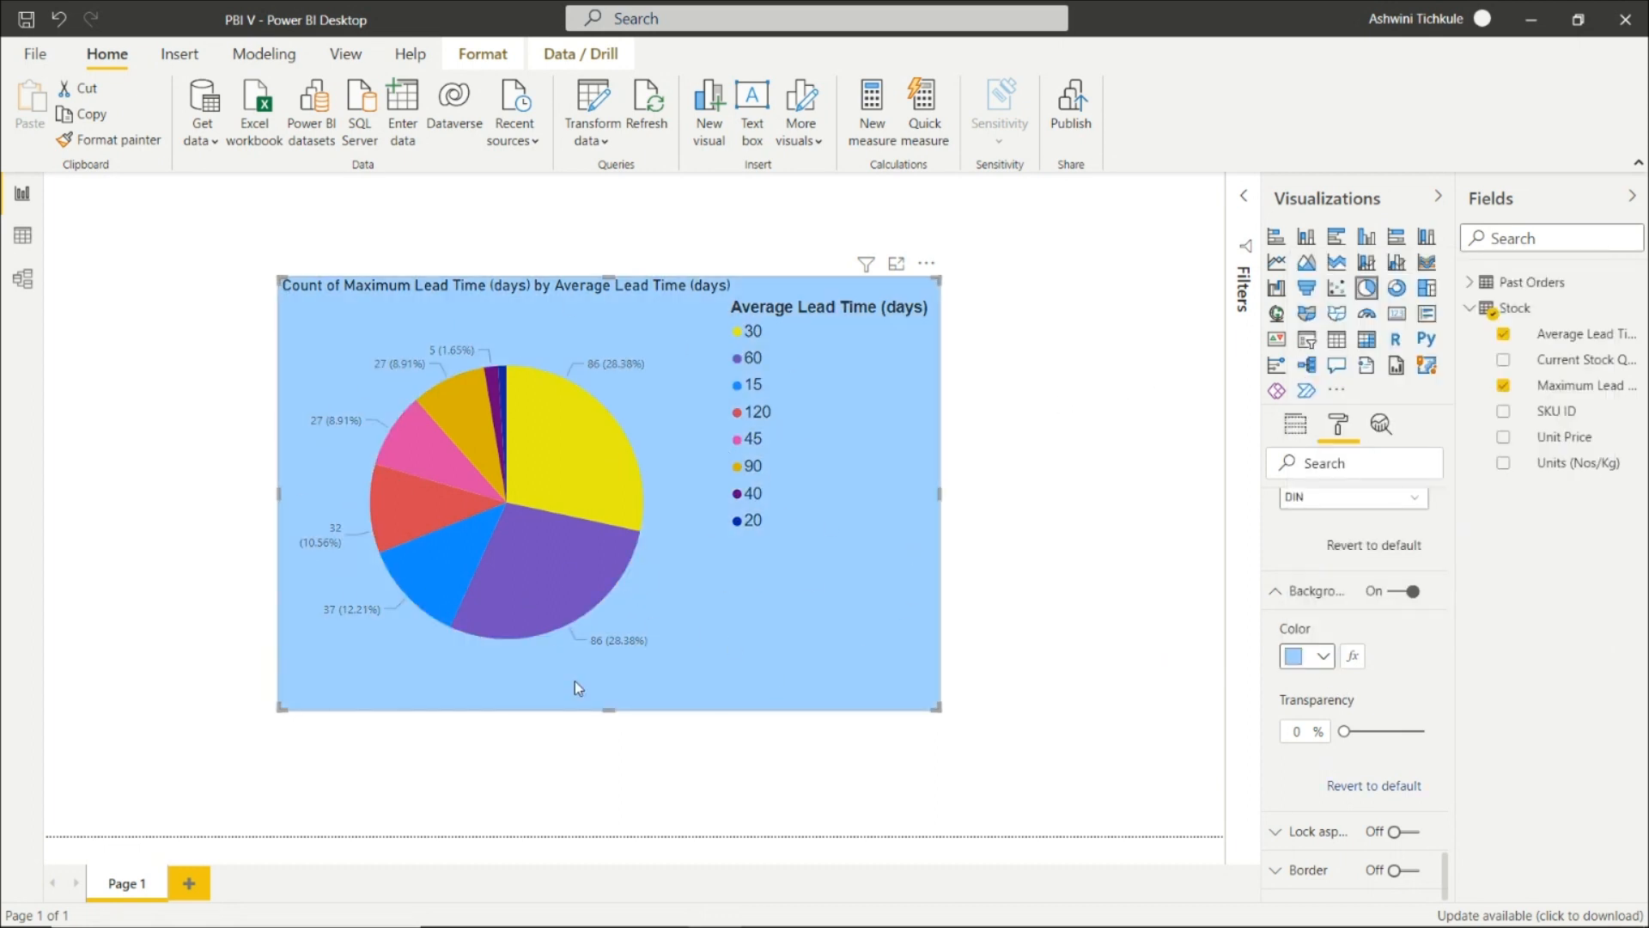
left_click(1323, 657)
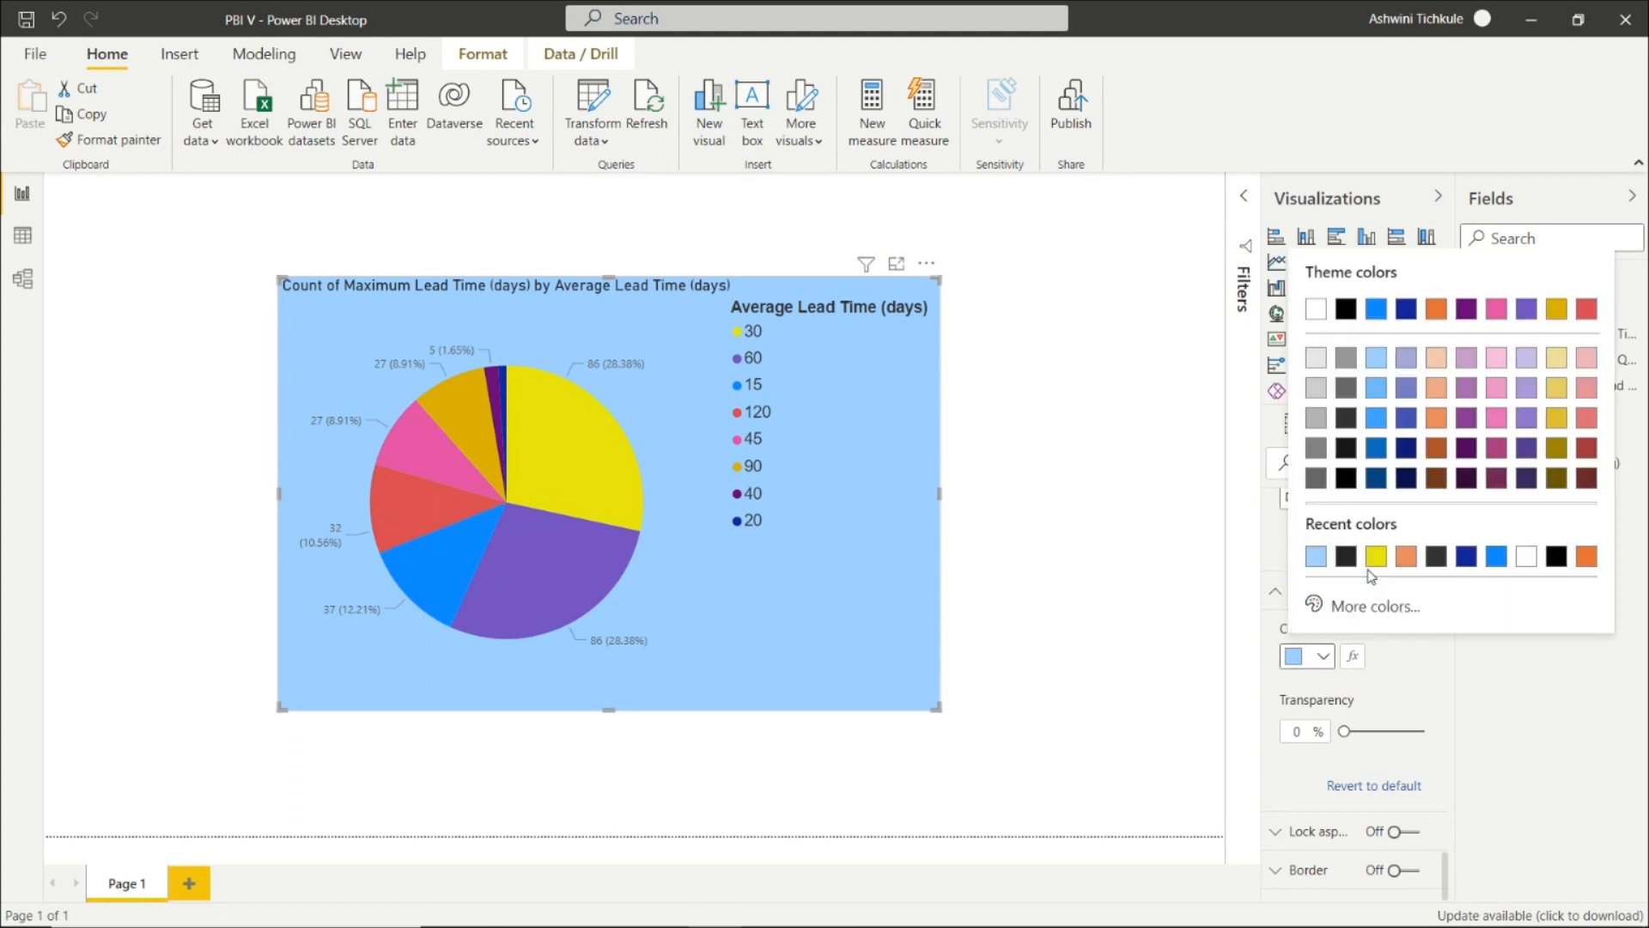
left_click(1527, 567)
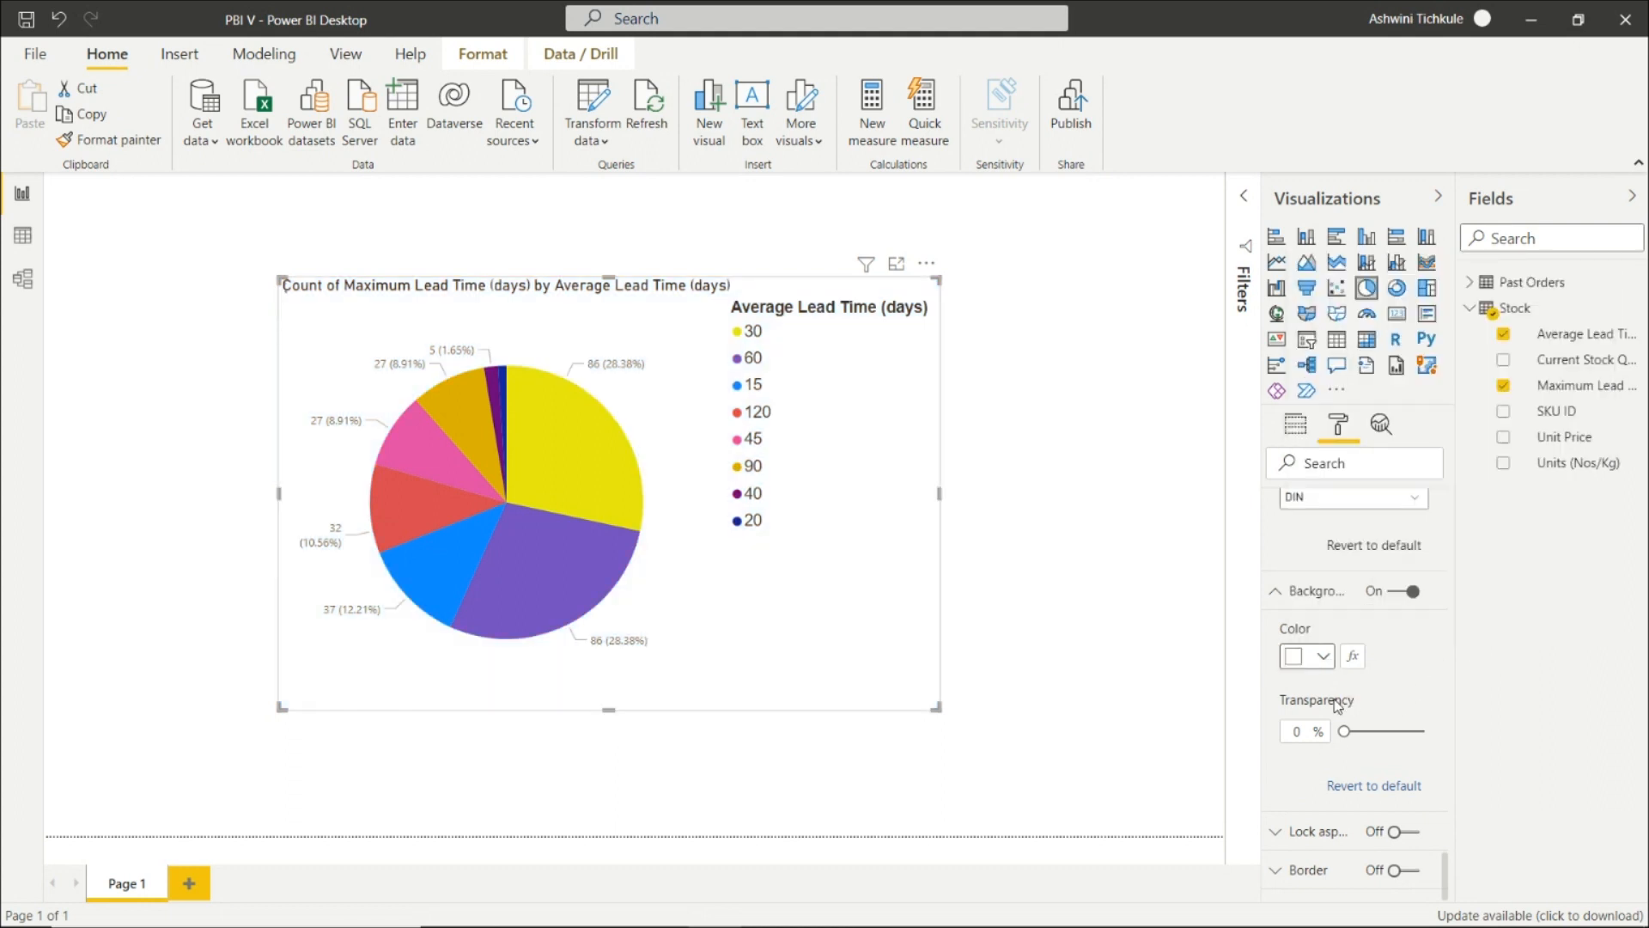
left_click(1322, 656)
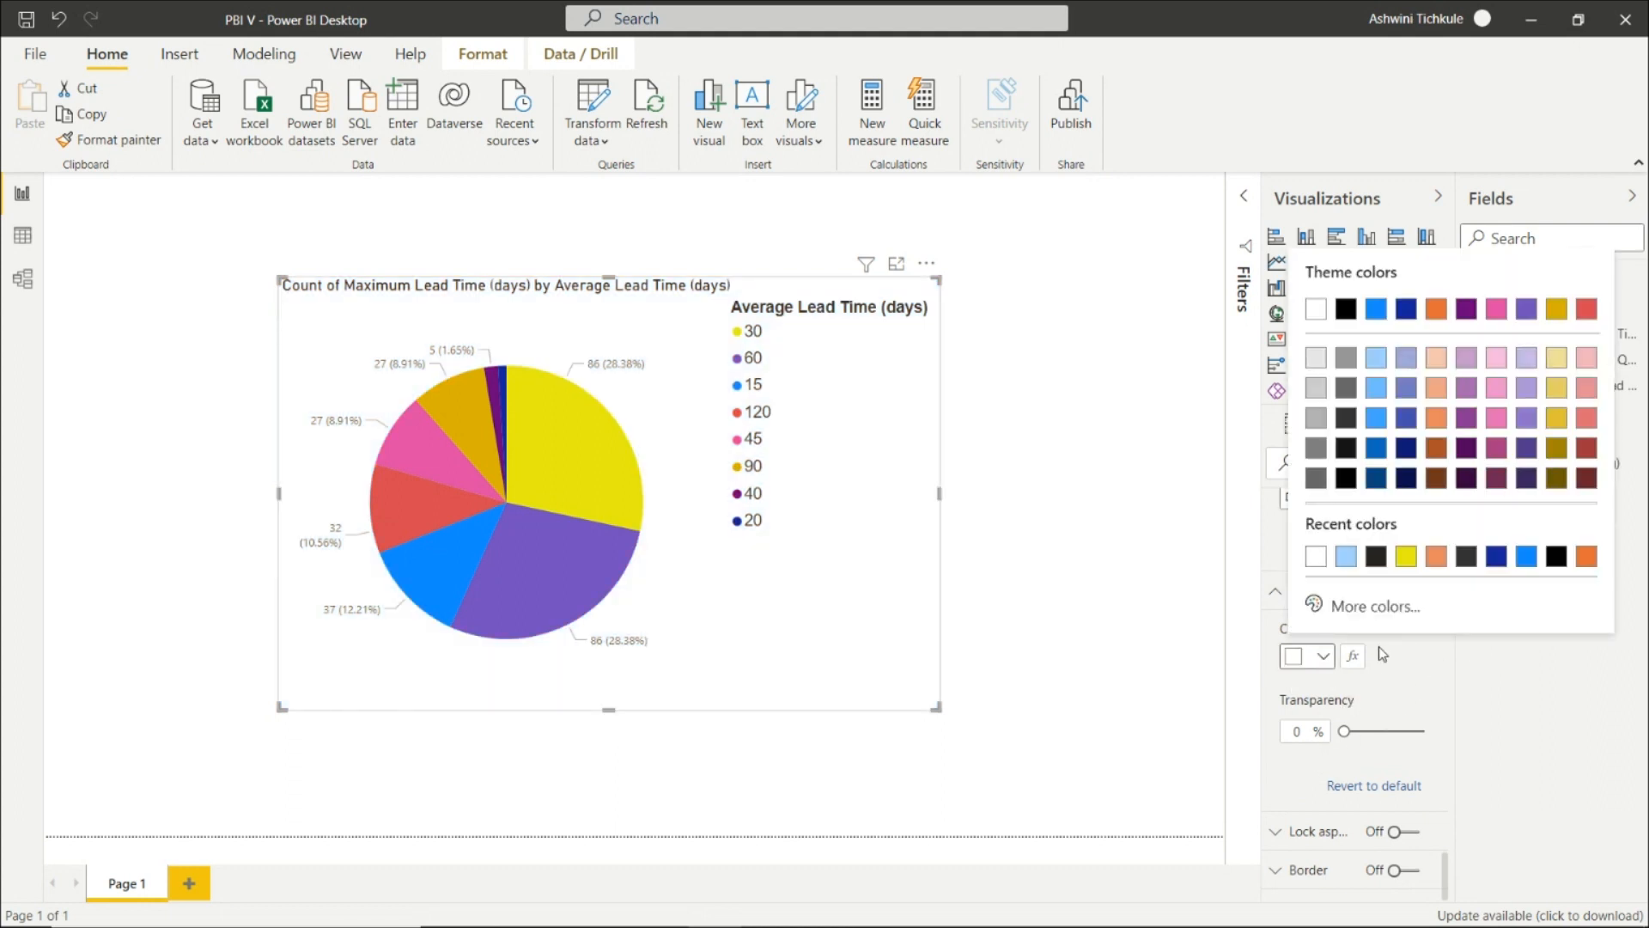
left_click(1317, 557)
left_click(1323, 656)
left_click(1338, 558)
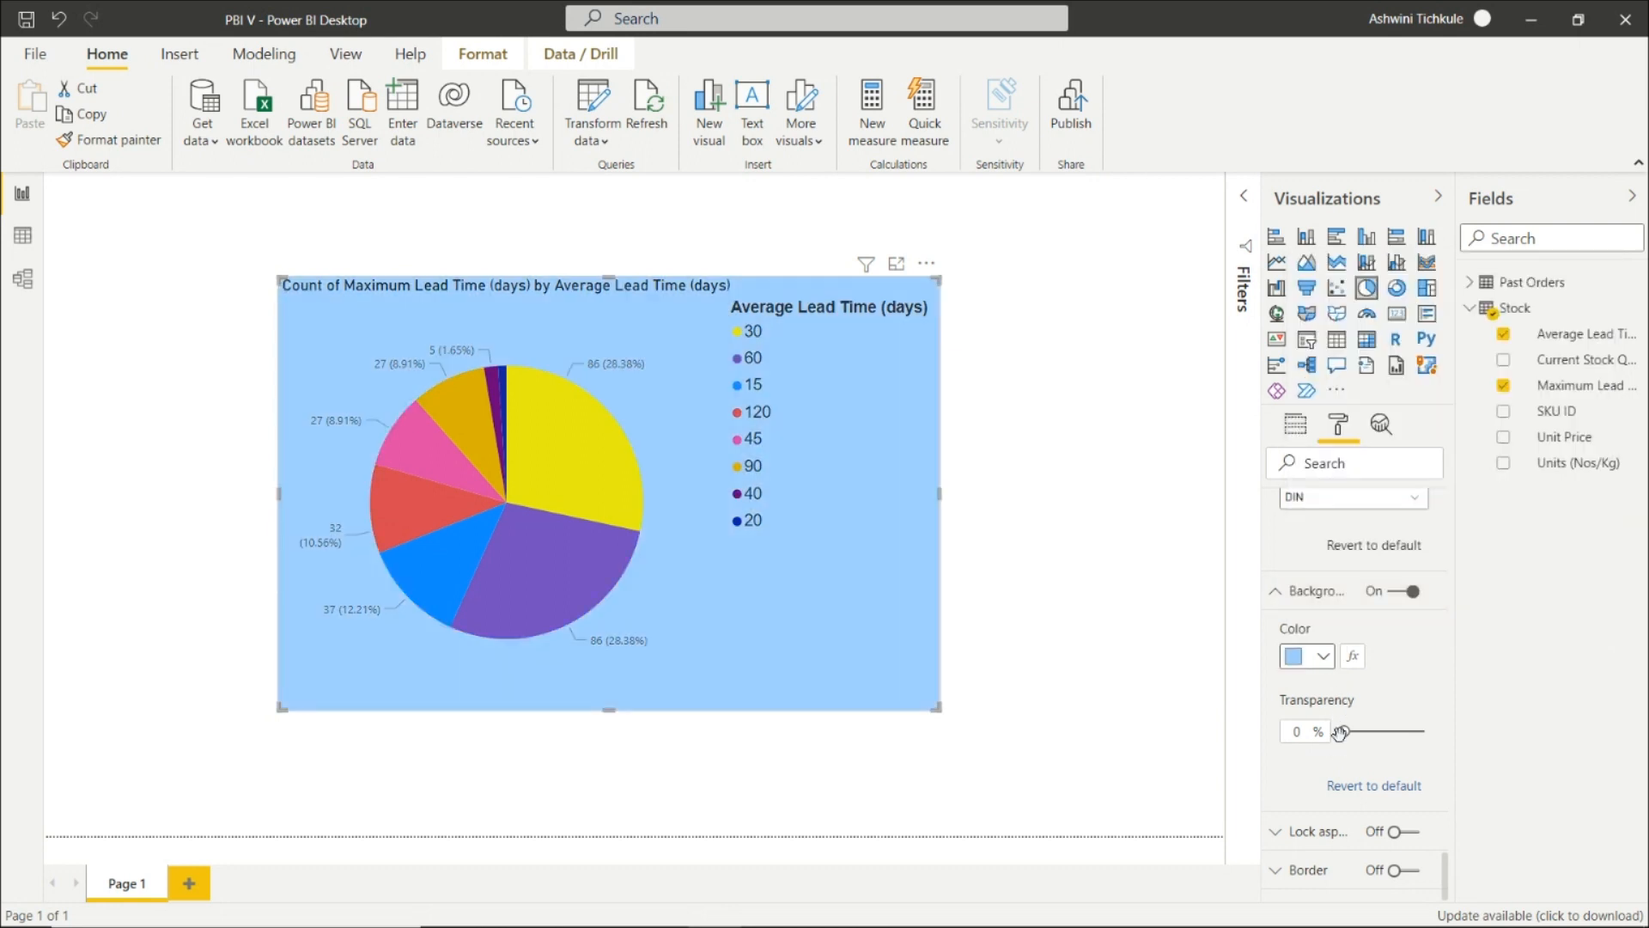
- Try 100% transparency for the pie chart's background and restore it to 0%
left_click_drag(1340, 732, 1435, 739)
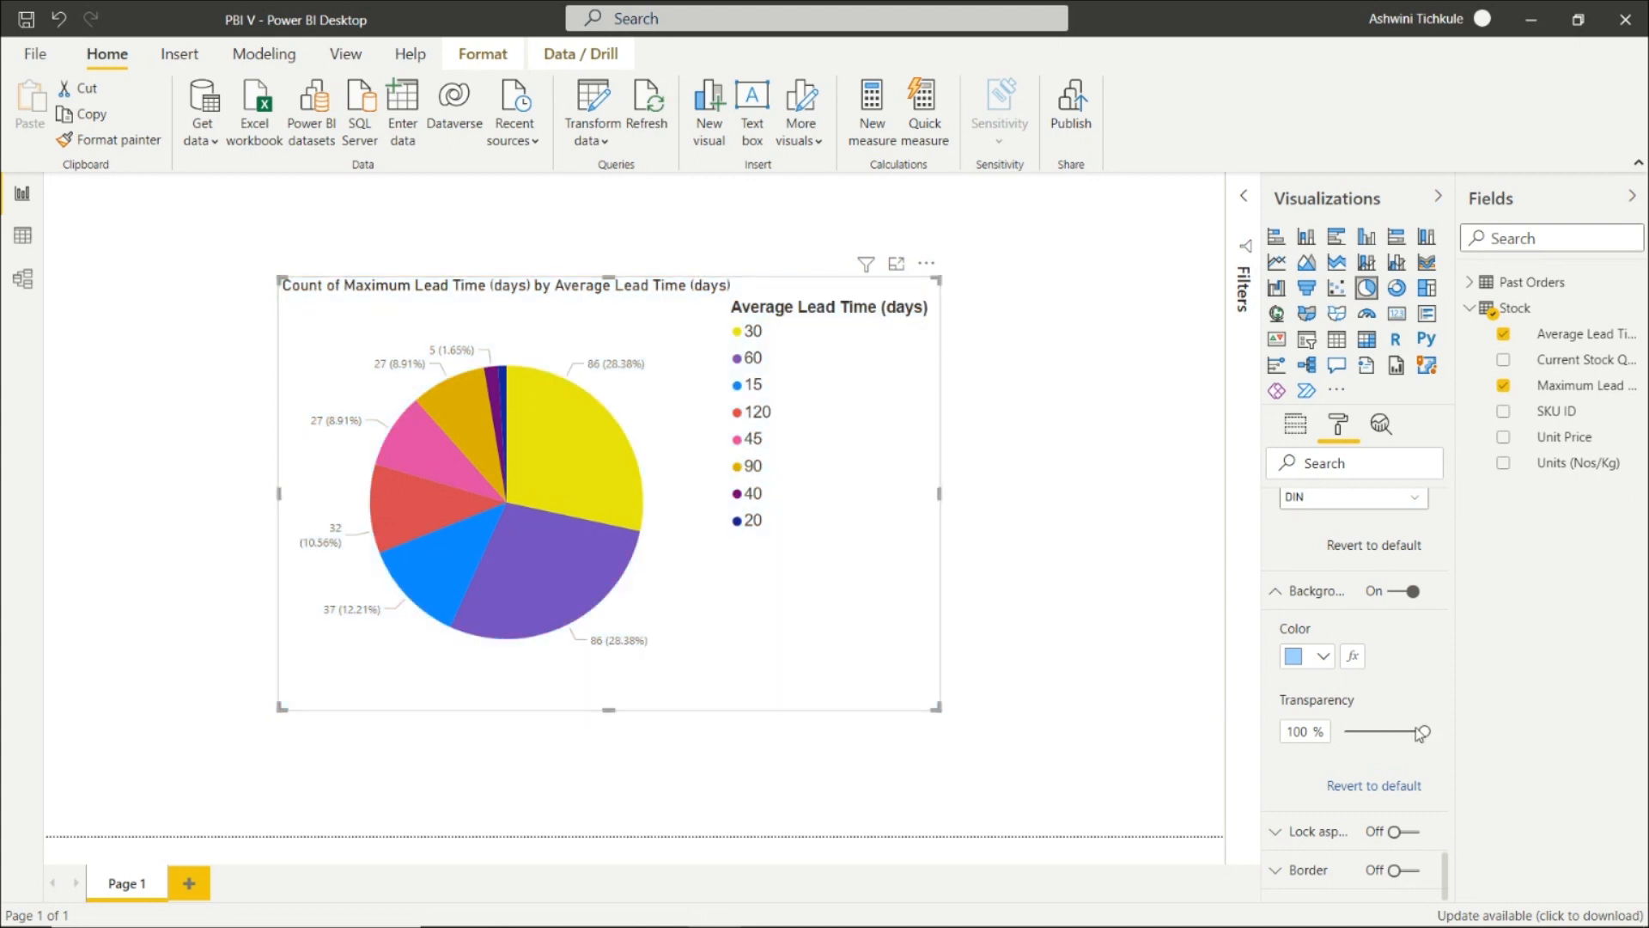
left_click_drag(1406, 731, 1342, 733)
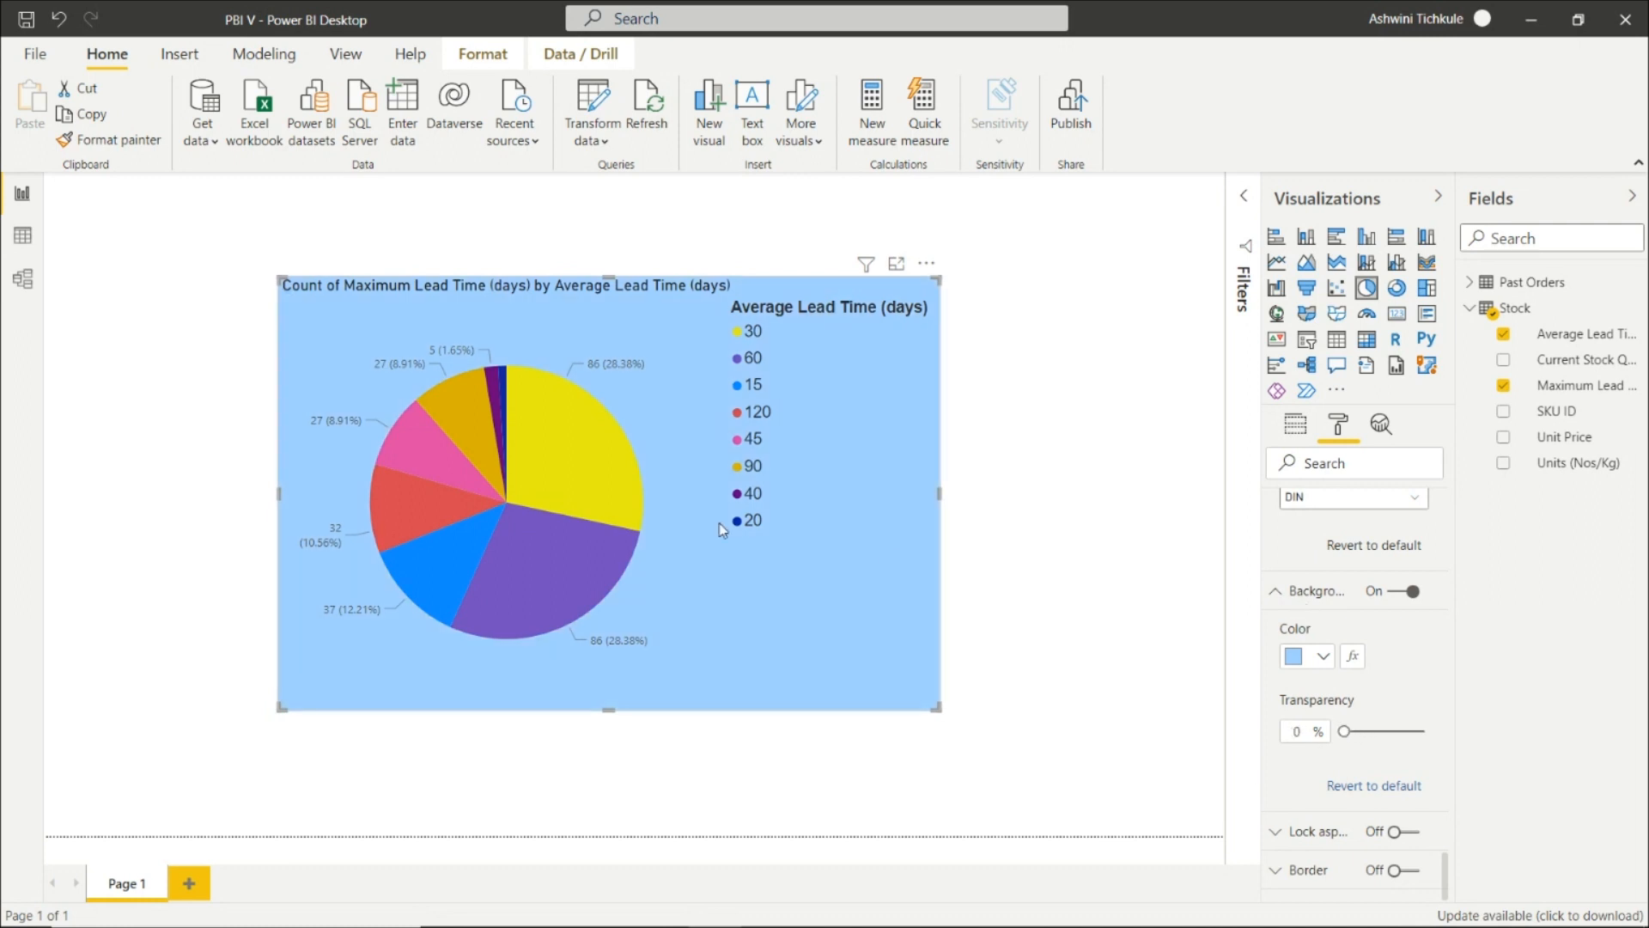
- Open the lock aspect and border settings and deselect the pie chart to inspect its outer edge
scroll(1337, 713, "down", 1)
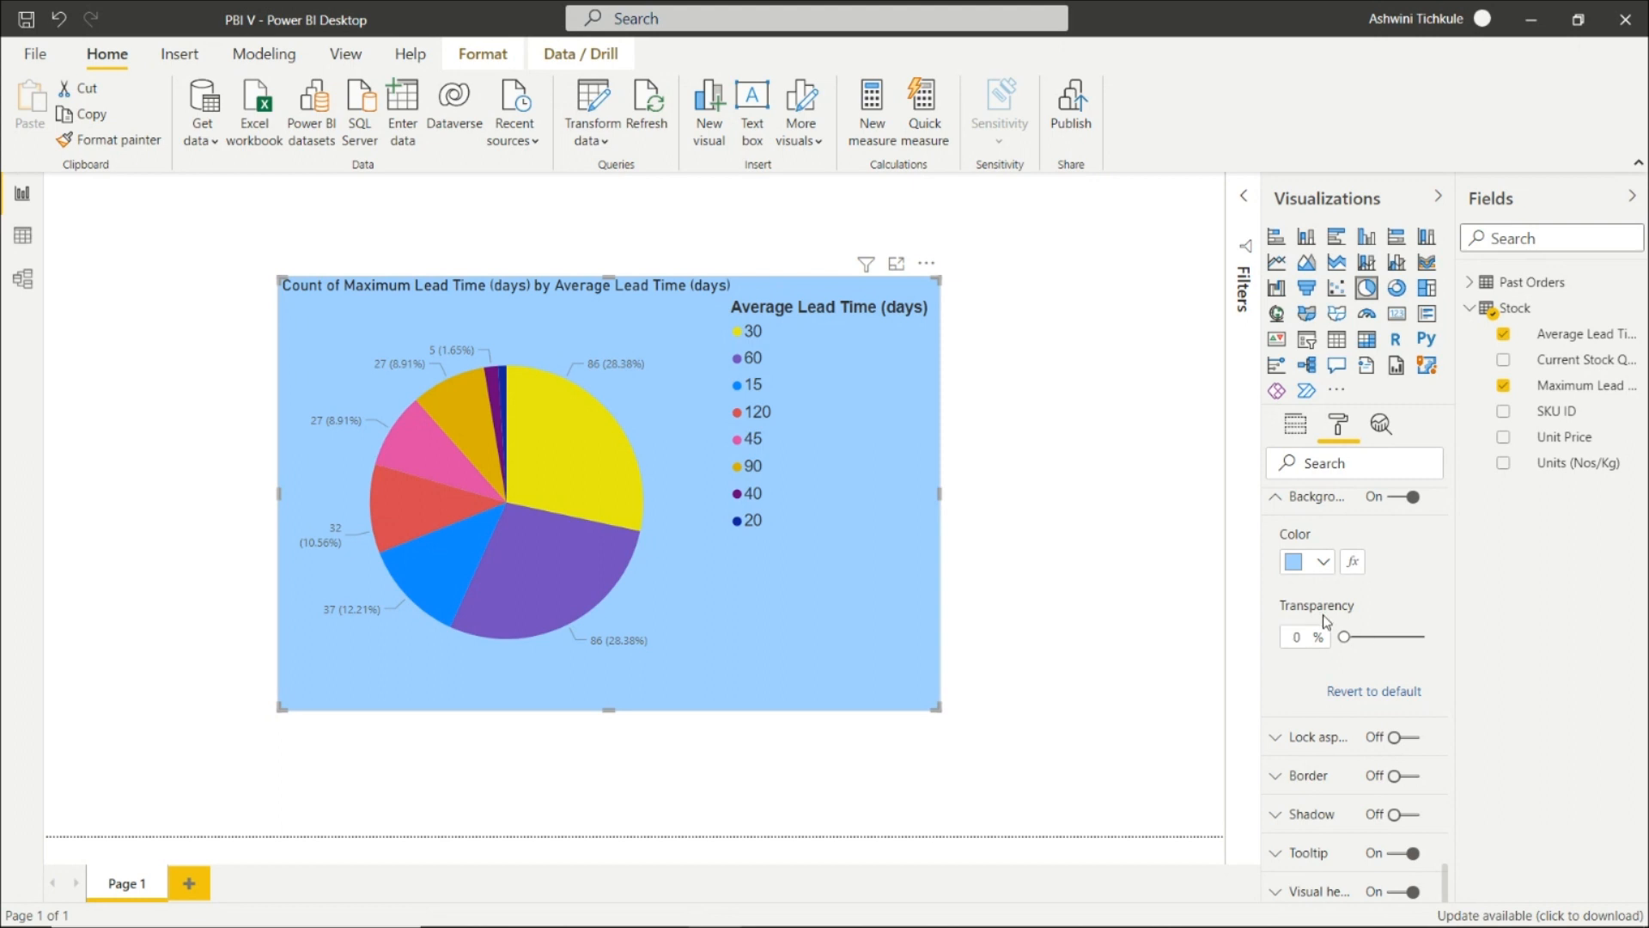
left_click(1307, 744)
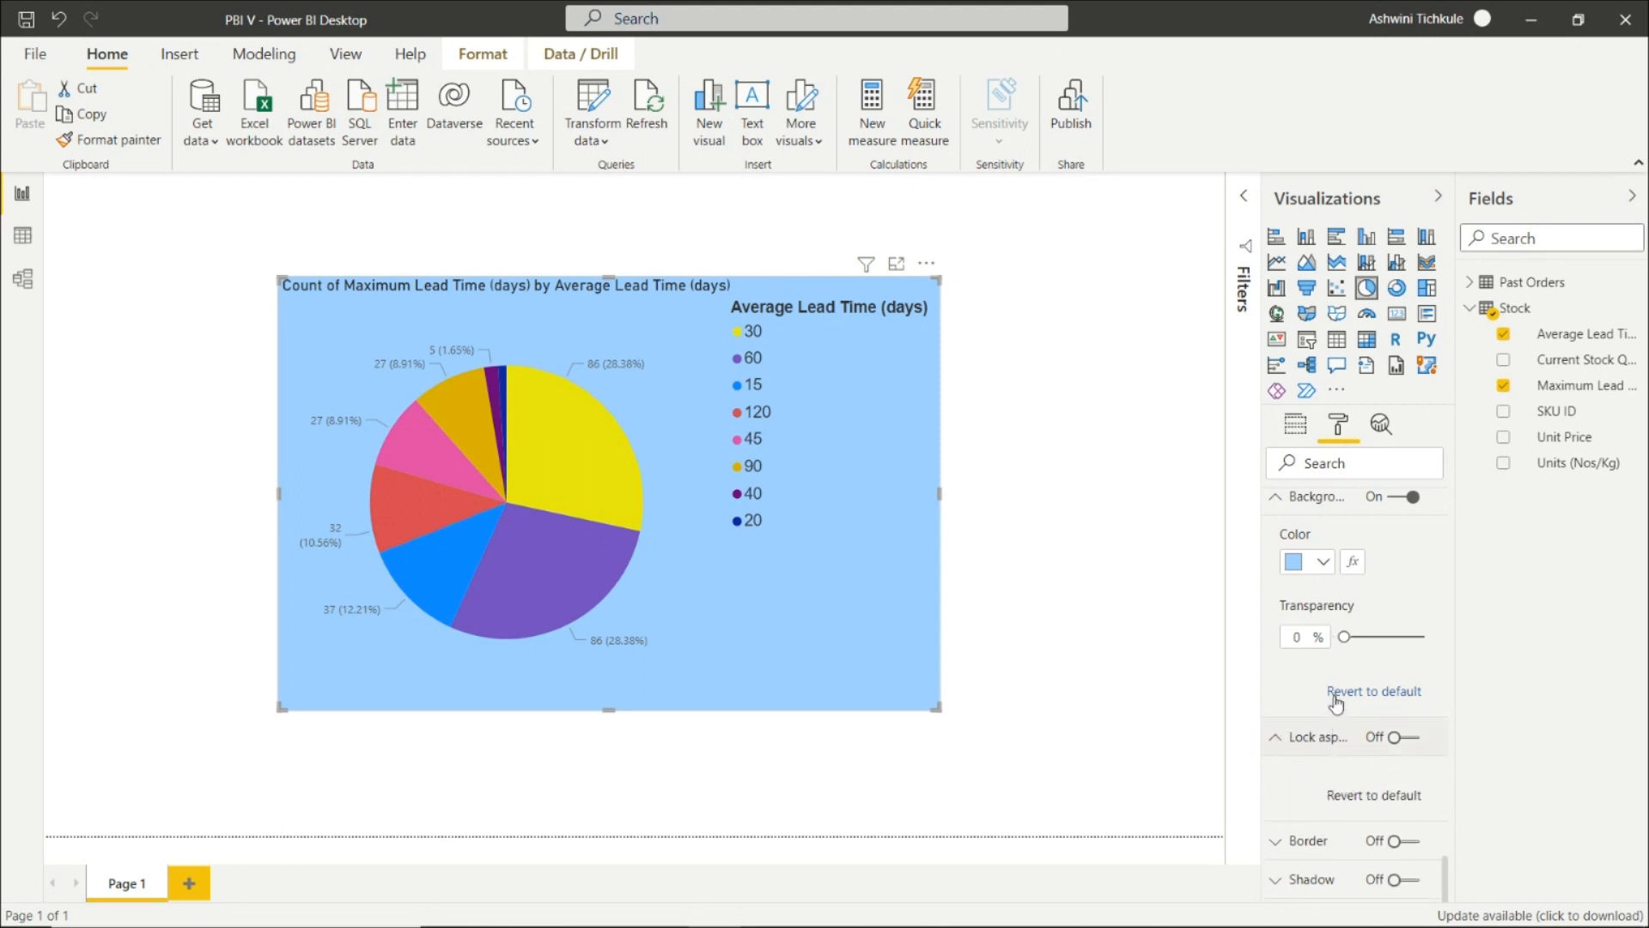
scroll(1334, 713, "down", 1)
left_click(1303, 777)
scroll(1299, 653, "down", 3)
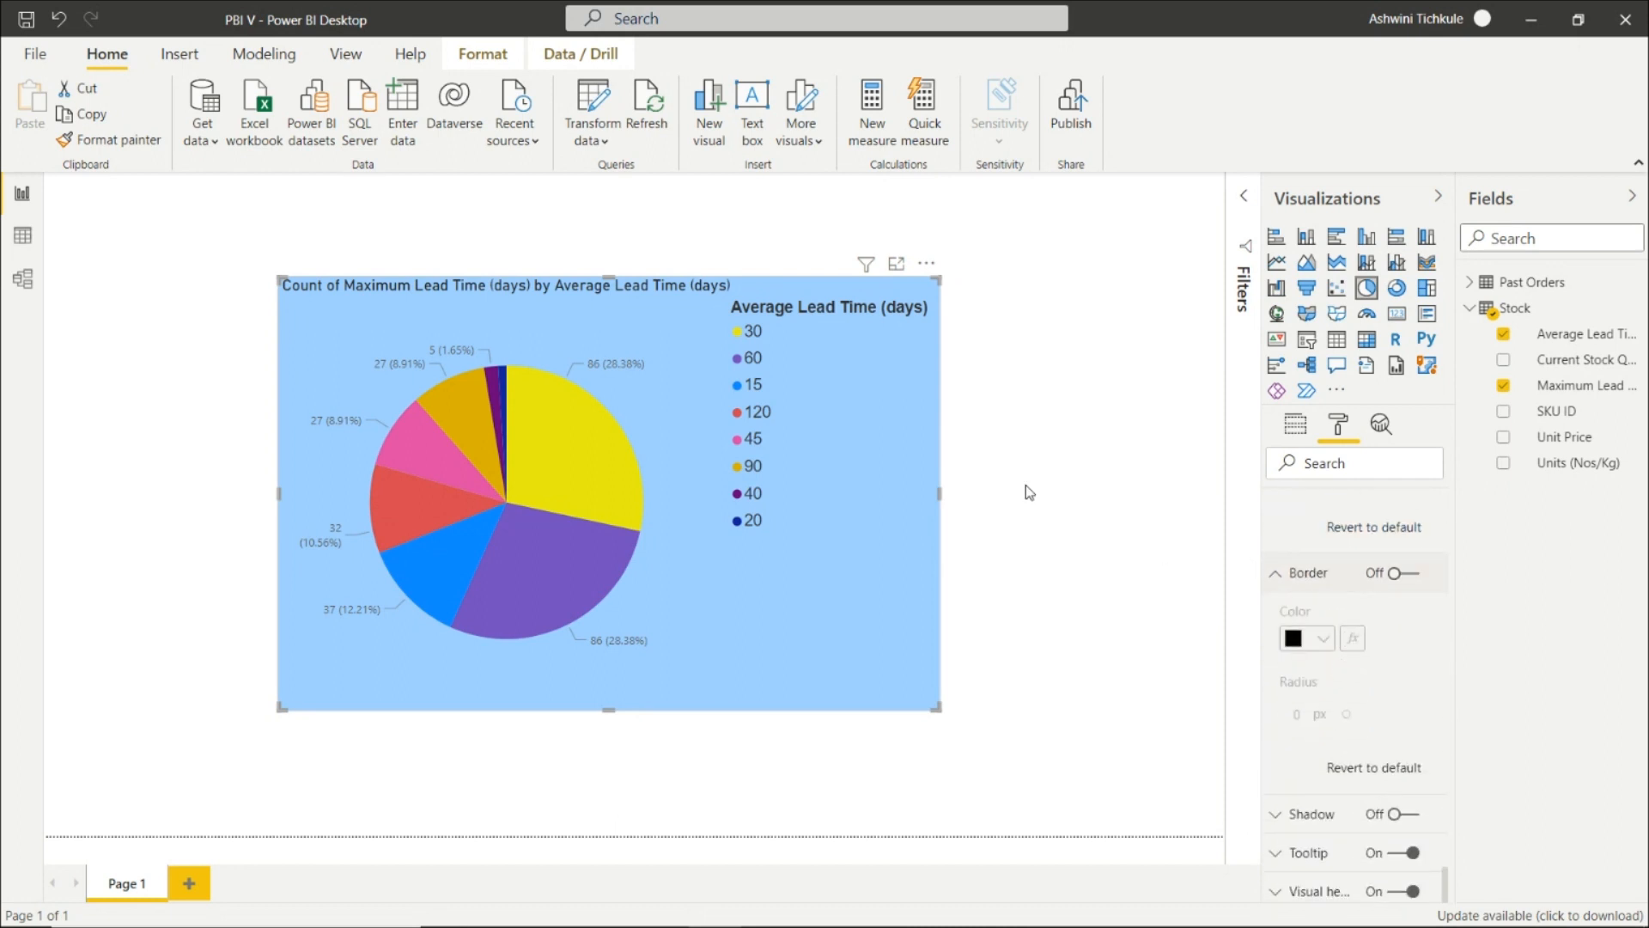
left_click(267, 315)
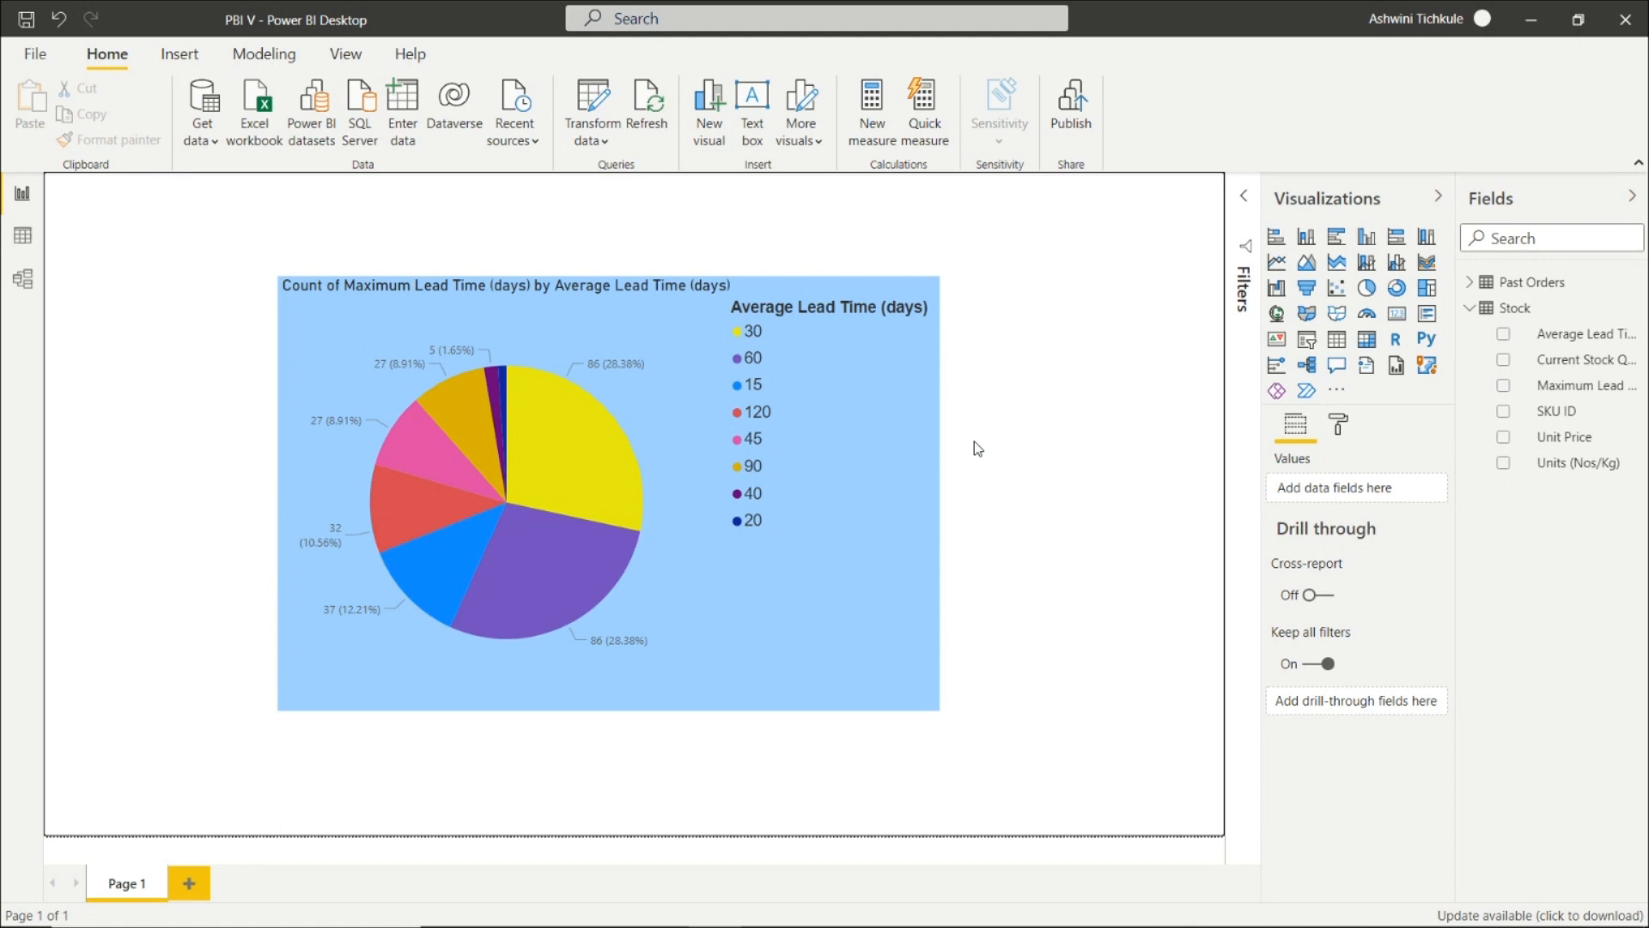
- Reselect the pie chart and turn on its border in the format settings
left_click(876, 637)
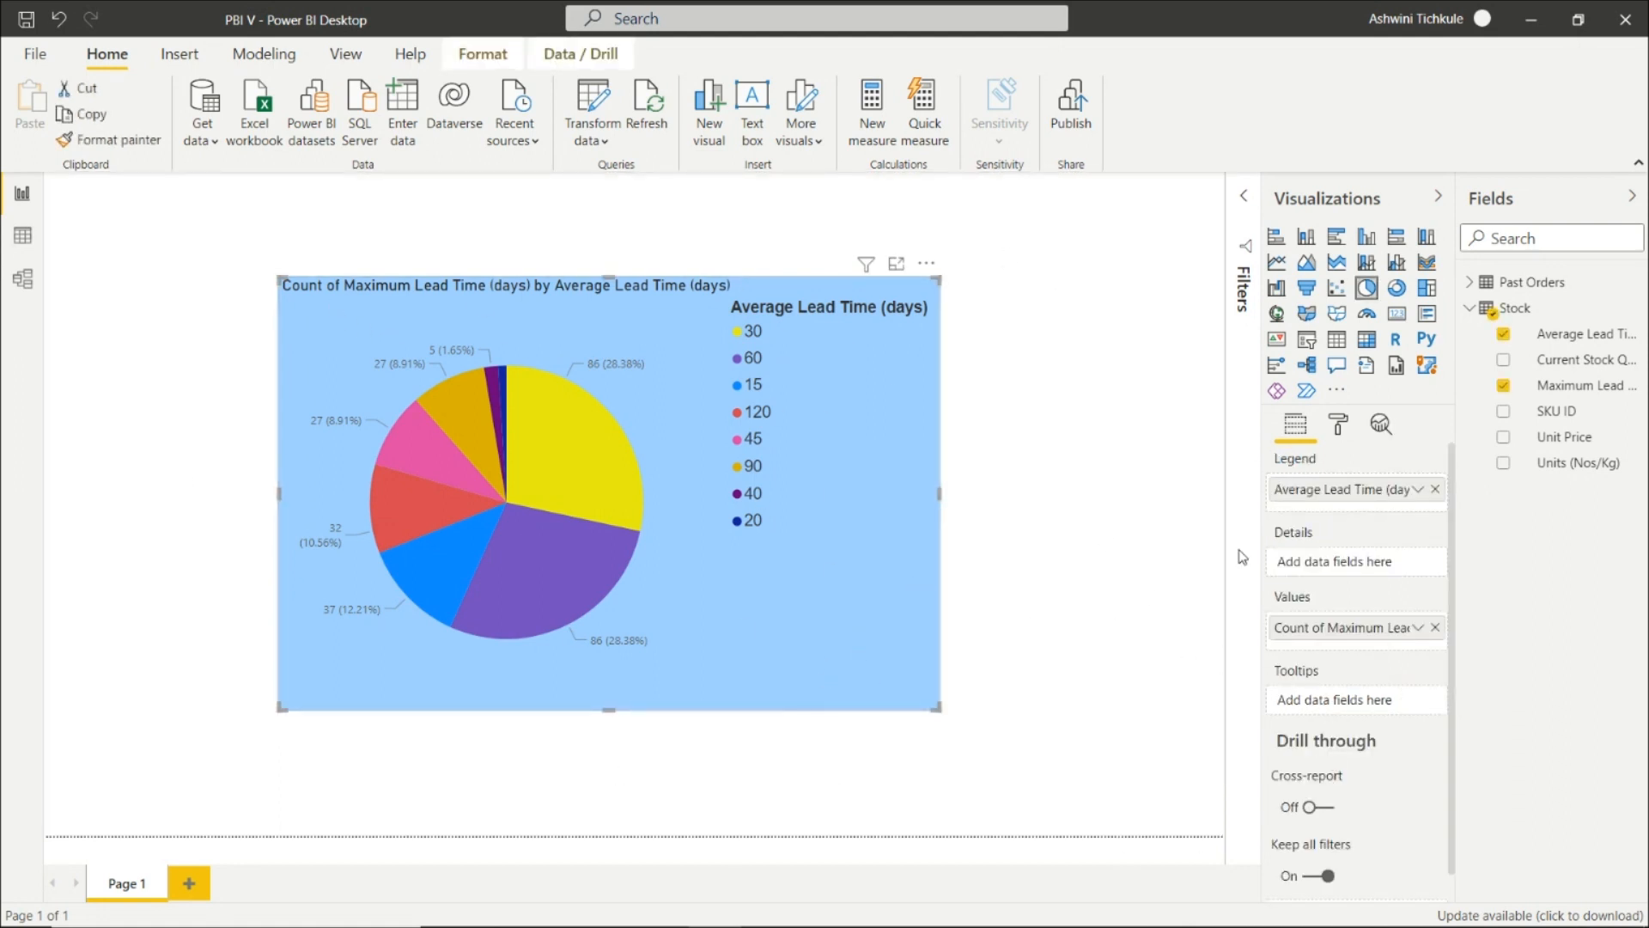
left_click(1341, 425)
scroll(1338, 676, "down", 1)
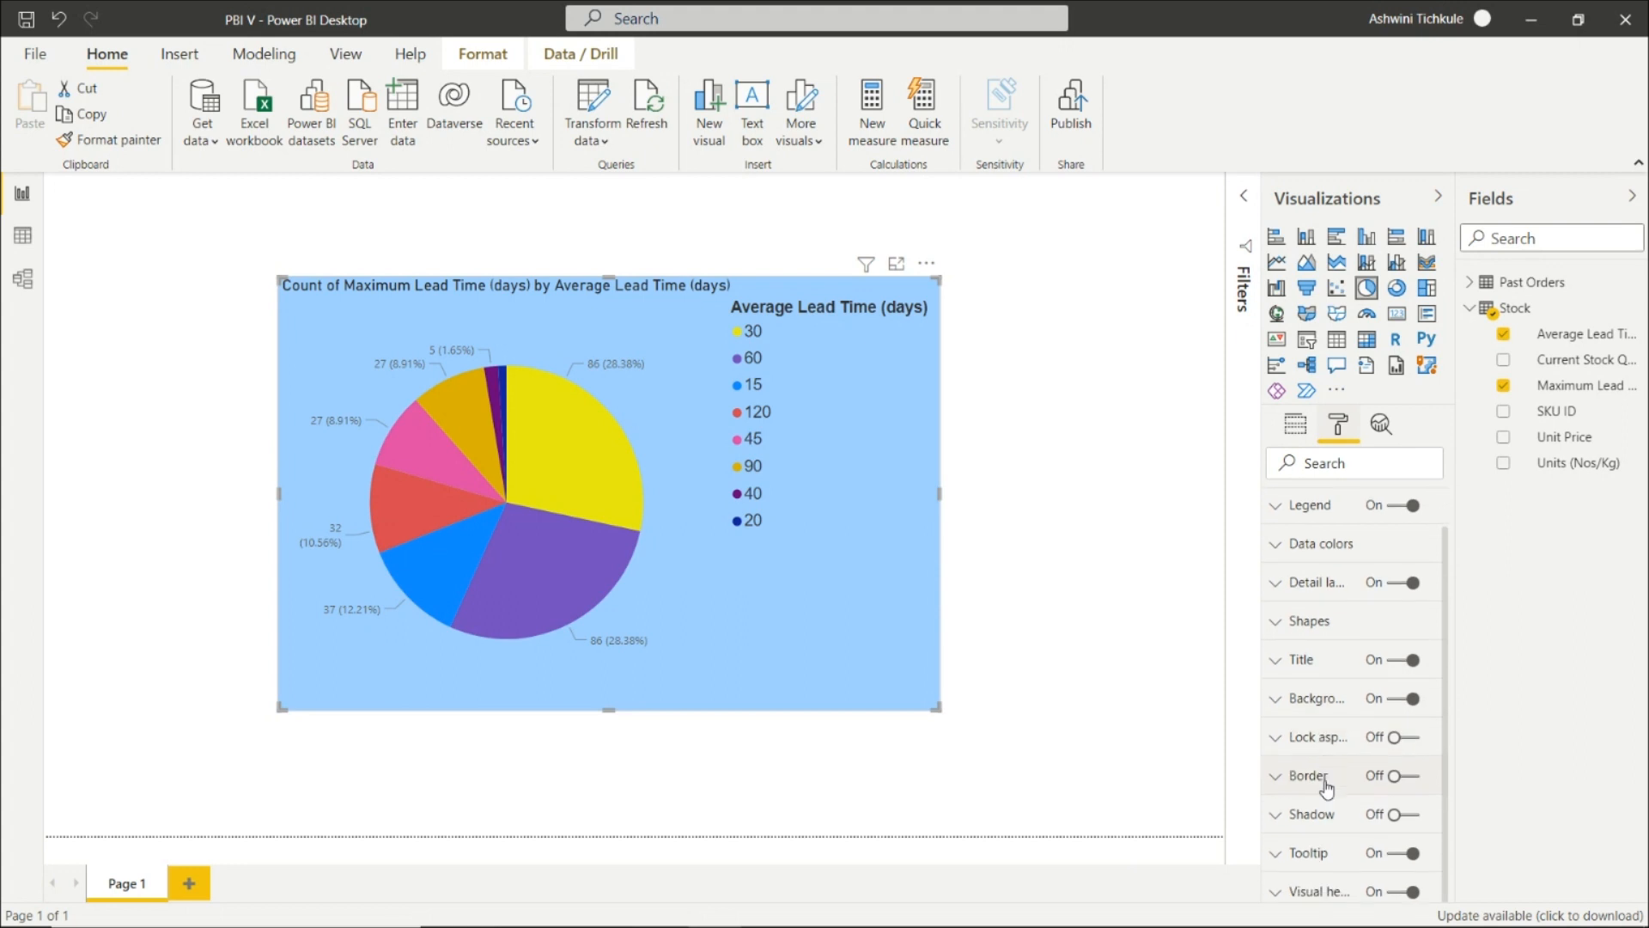
left_click(1307, 775)
scroll(1331, 743, "down", 1)
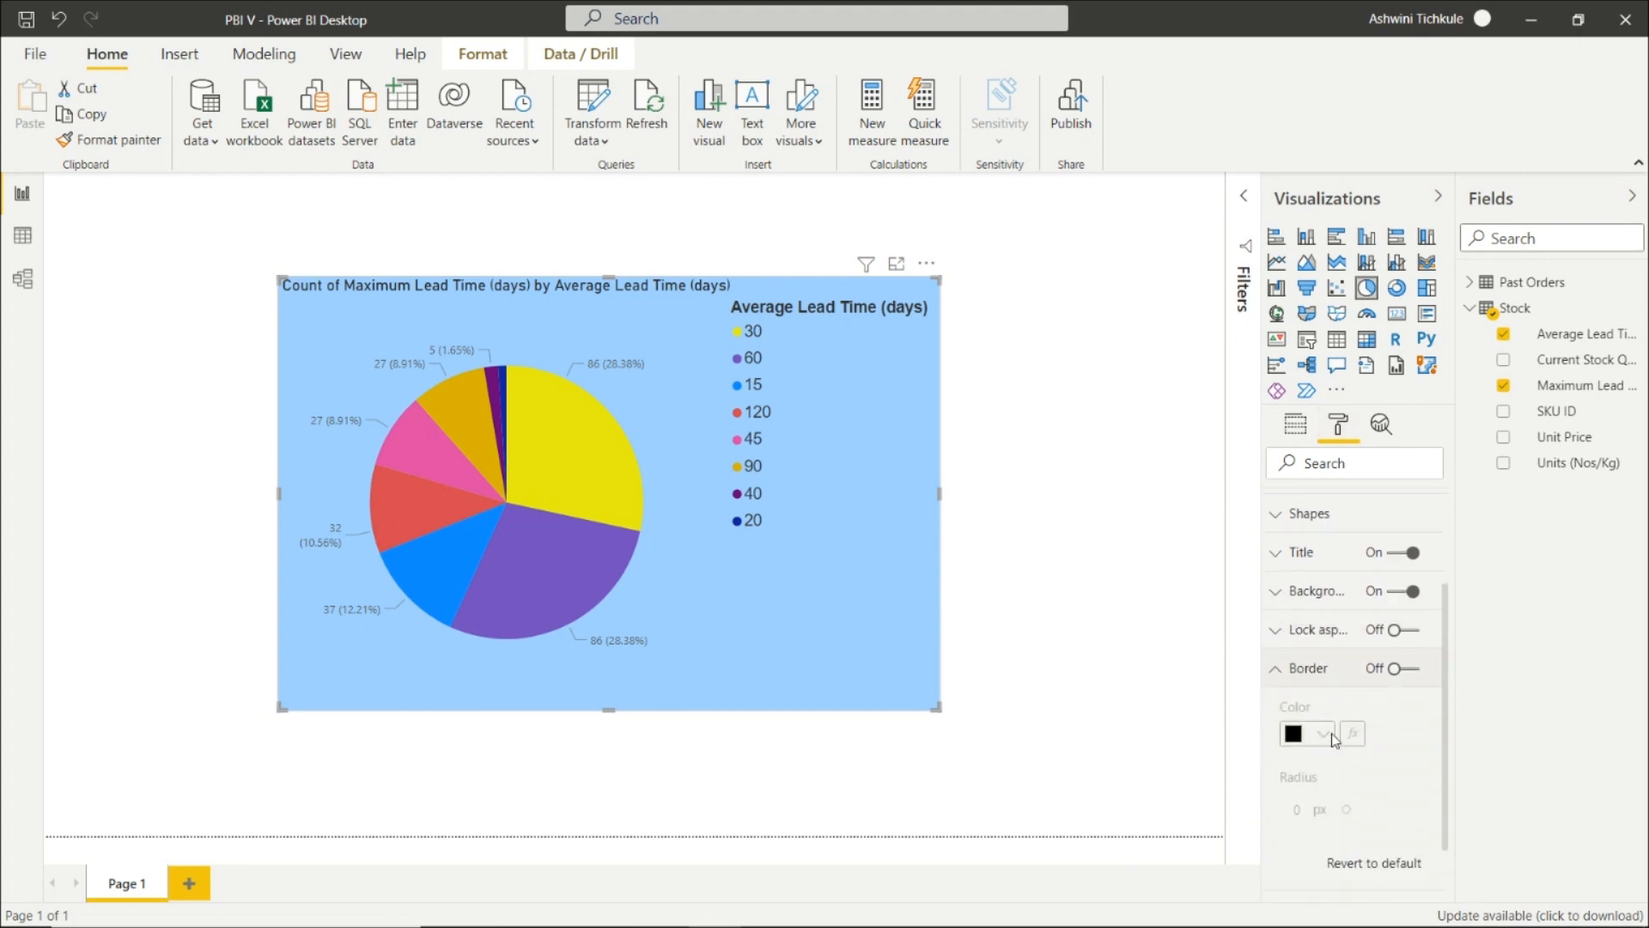
left_click(1395, 671)
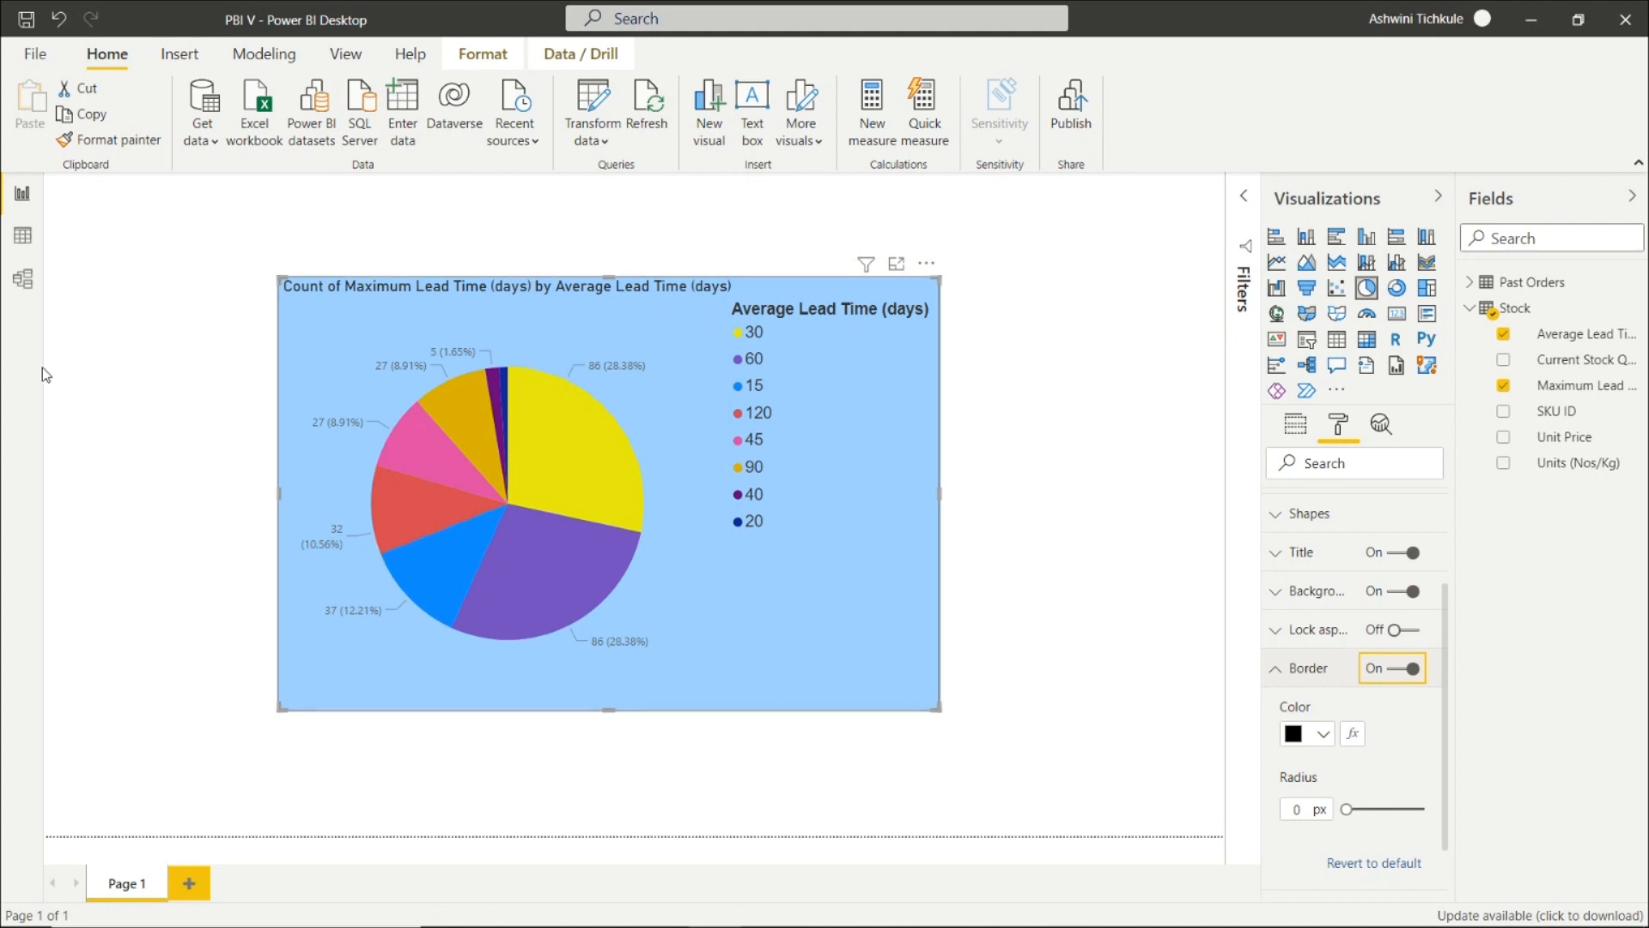
- Review the border's color palette and radius setting, keeping black, and open the pie chart's shadow settings
scroll(1314, 687, "down", 1)
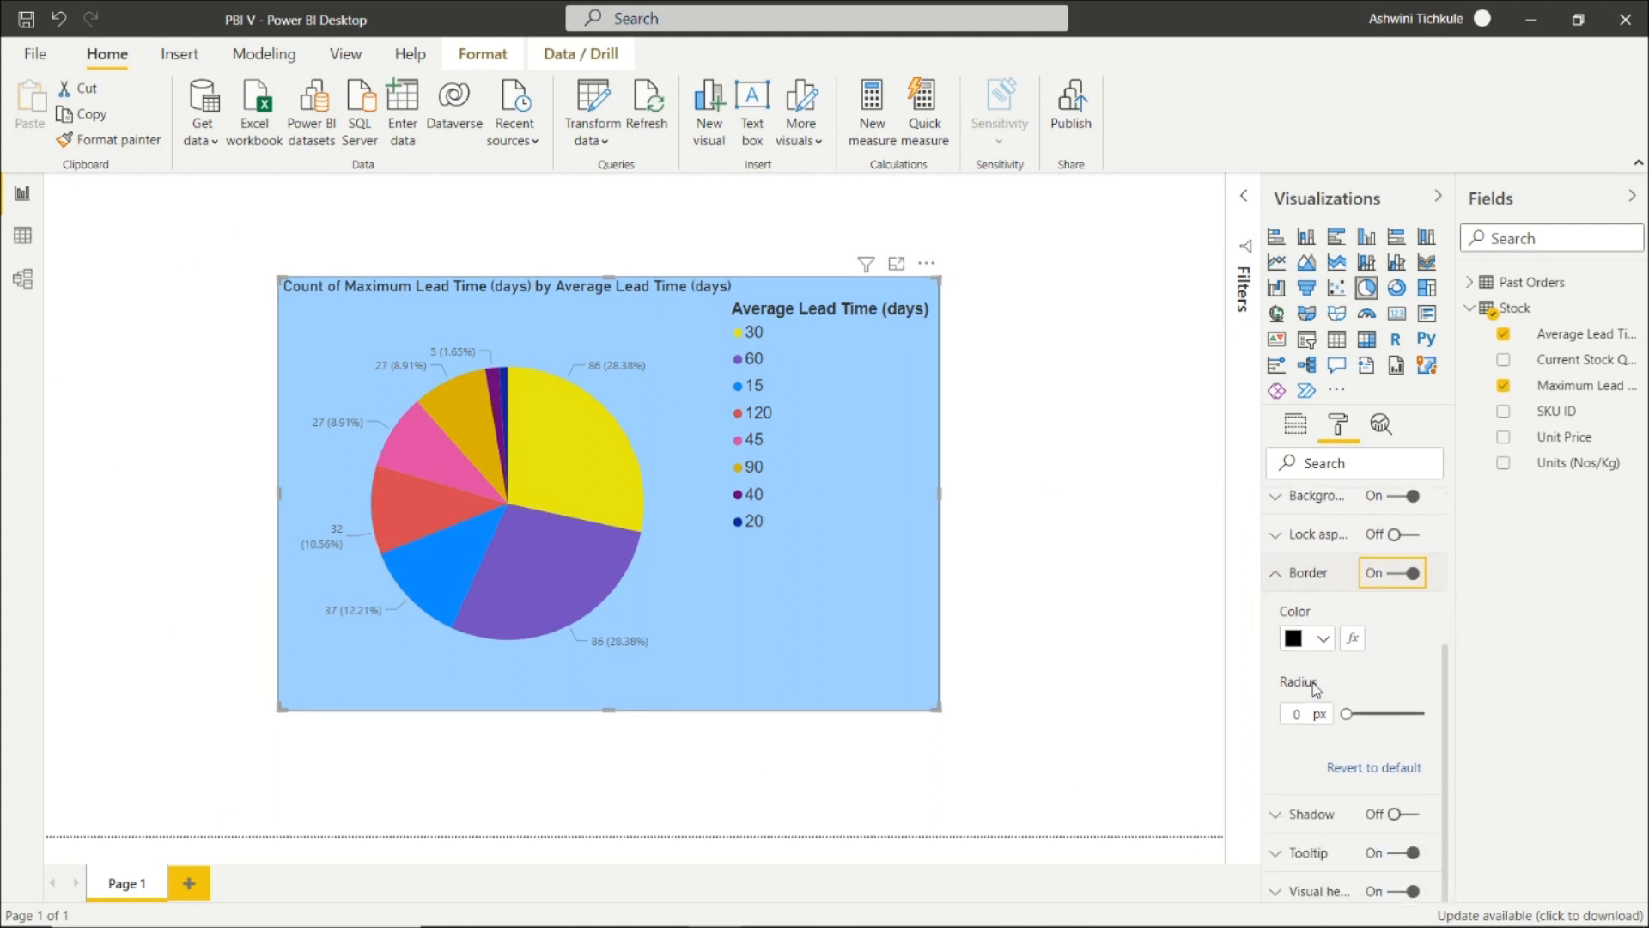
left_click(1323, 640)
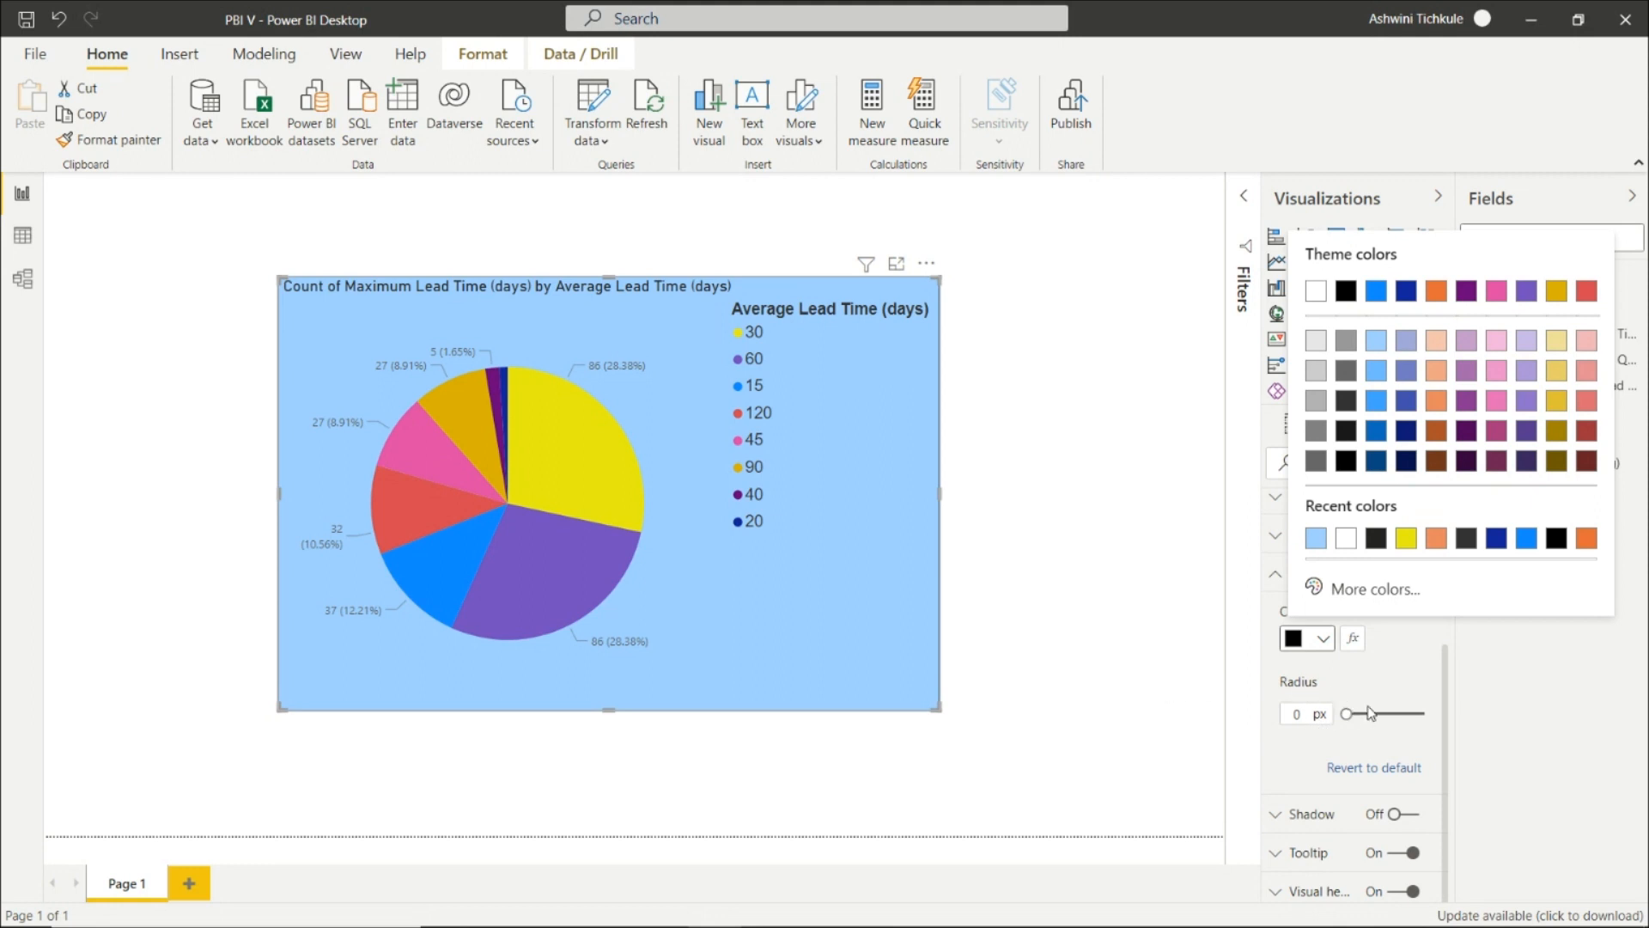
left_click(1371, 683)
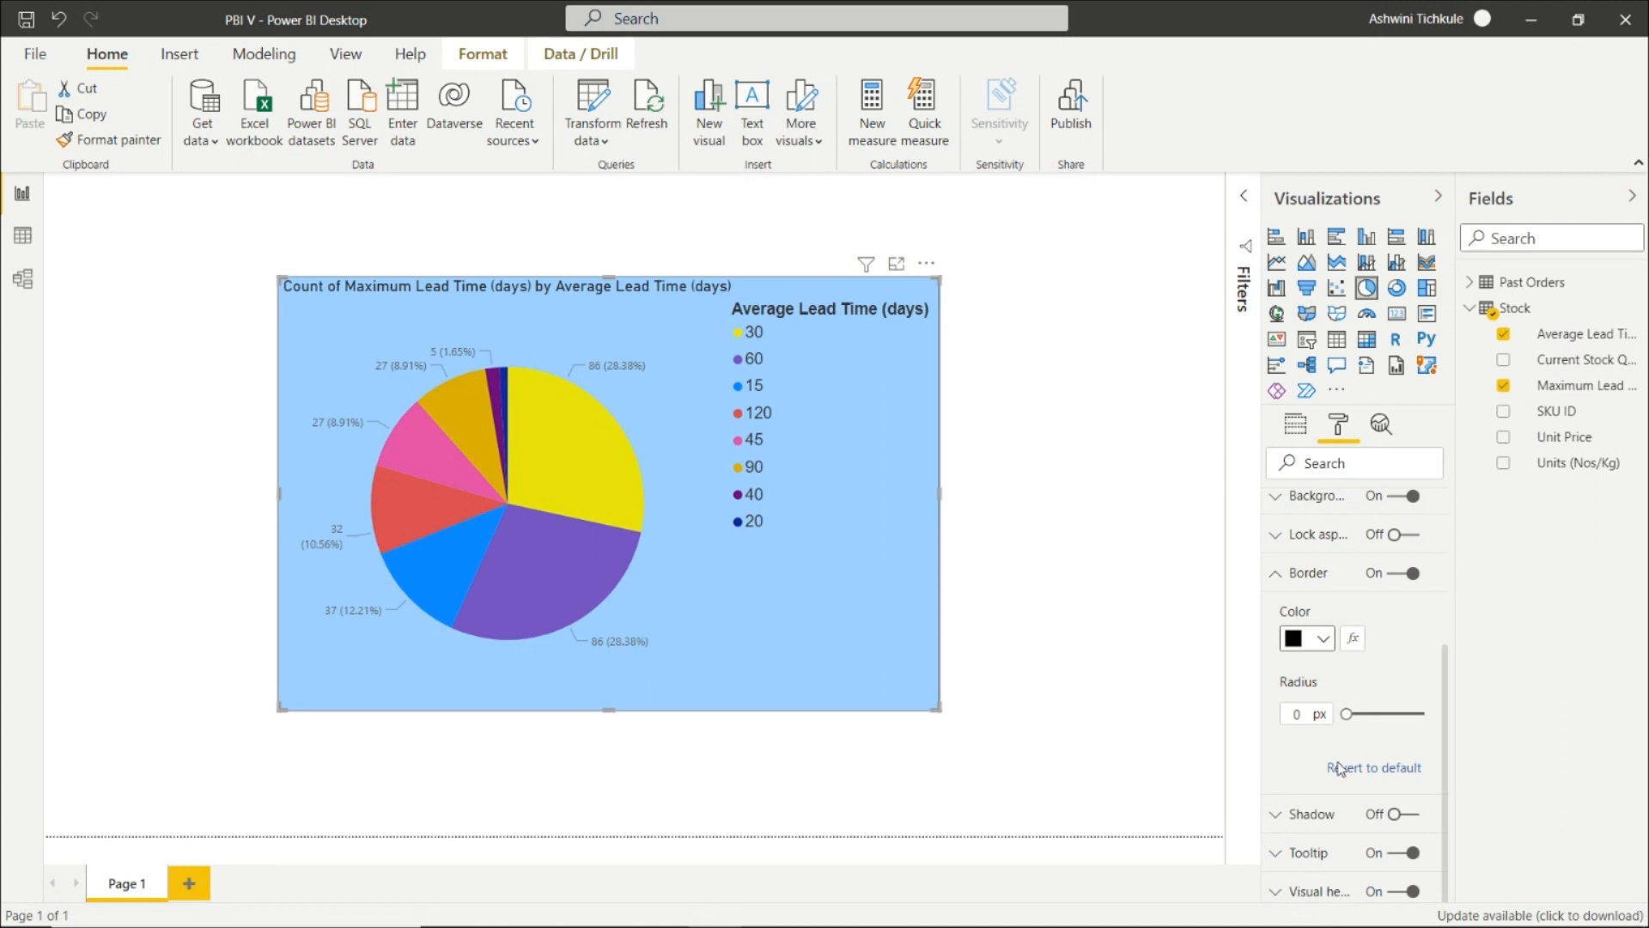
left_click(1311, 814)
scroll(1311, 797, "down", 3)
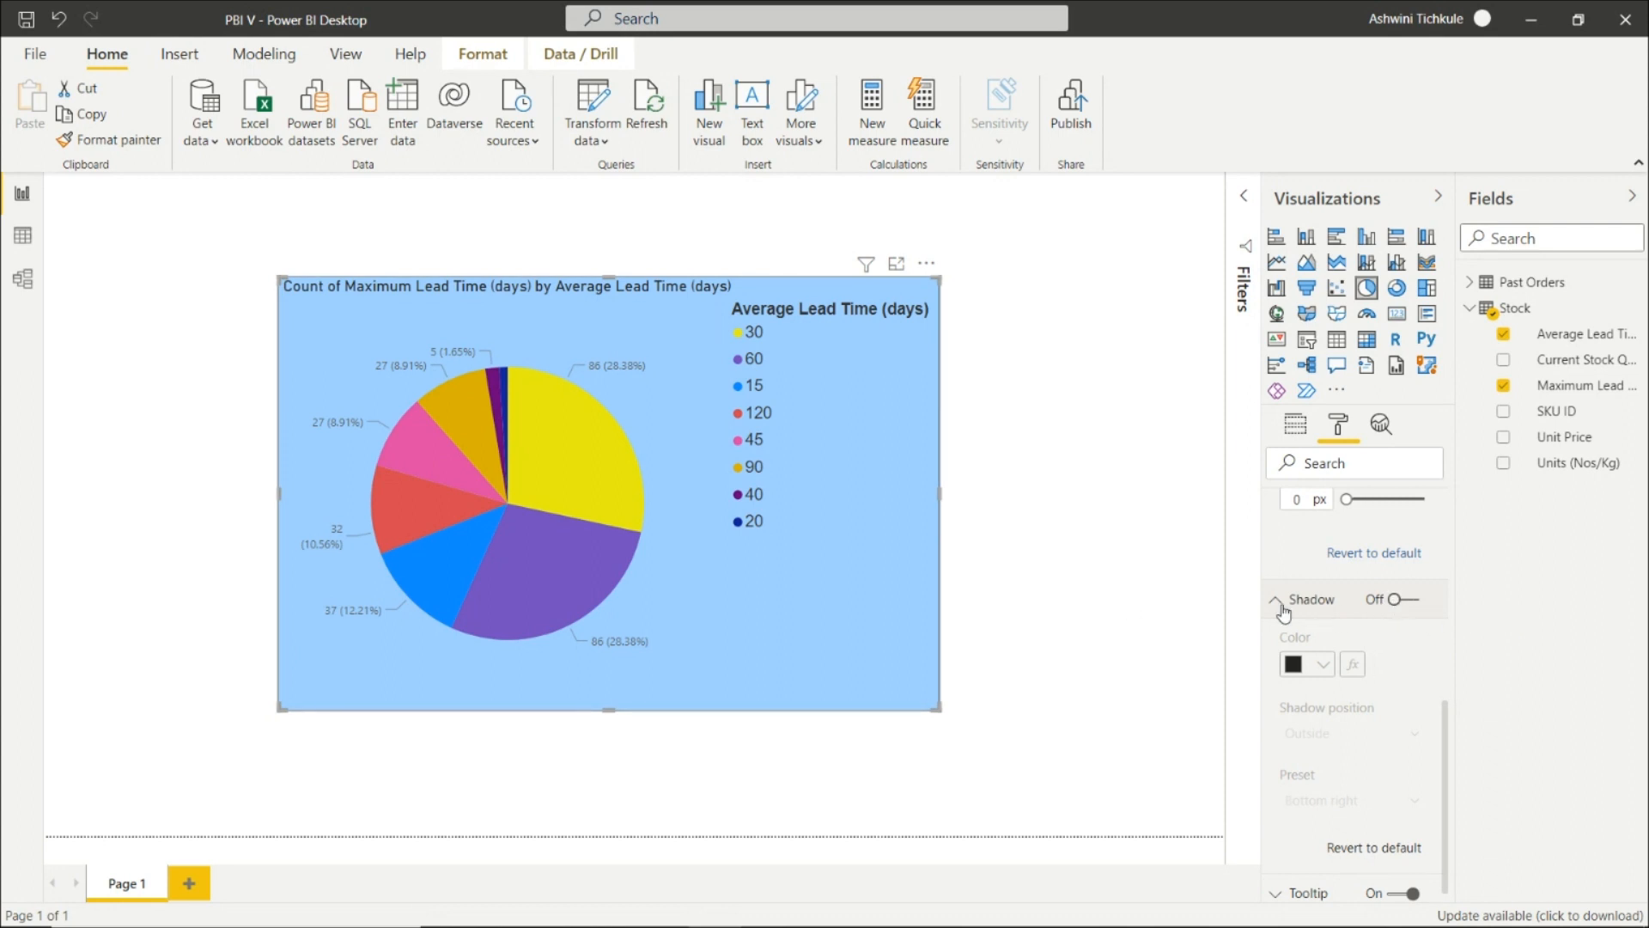
- Turn on the pie chart's shadow and review the preset options, keeping Outside and Bottom right
left_click(1392, 601)
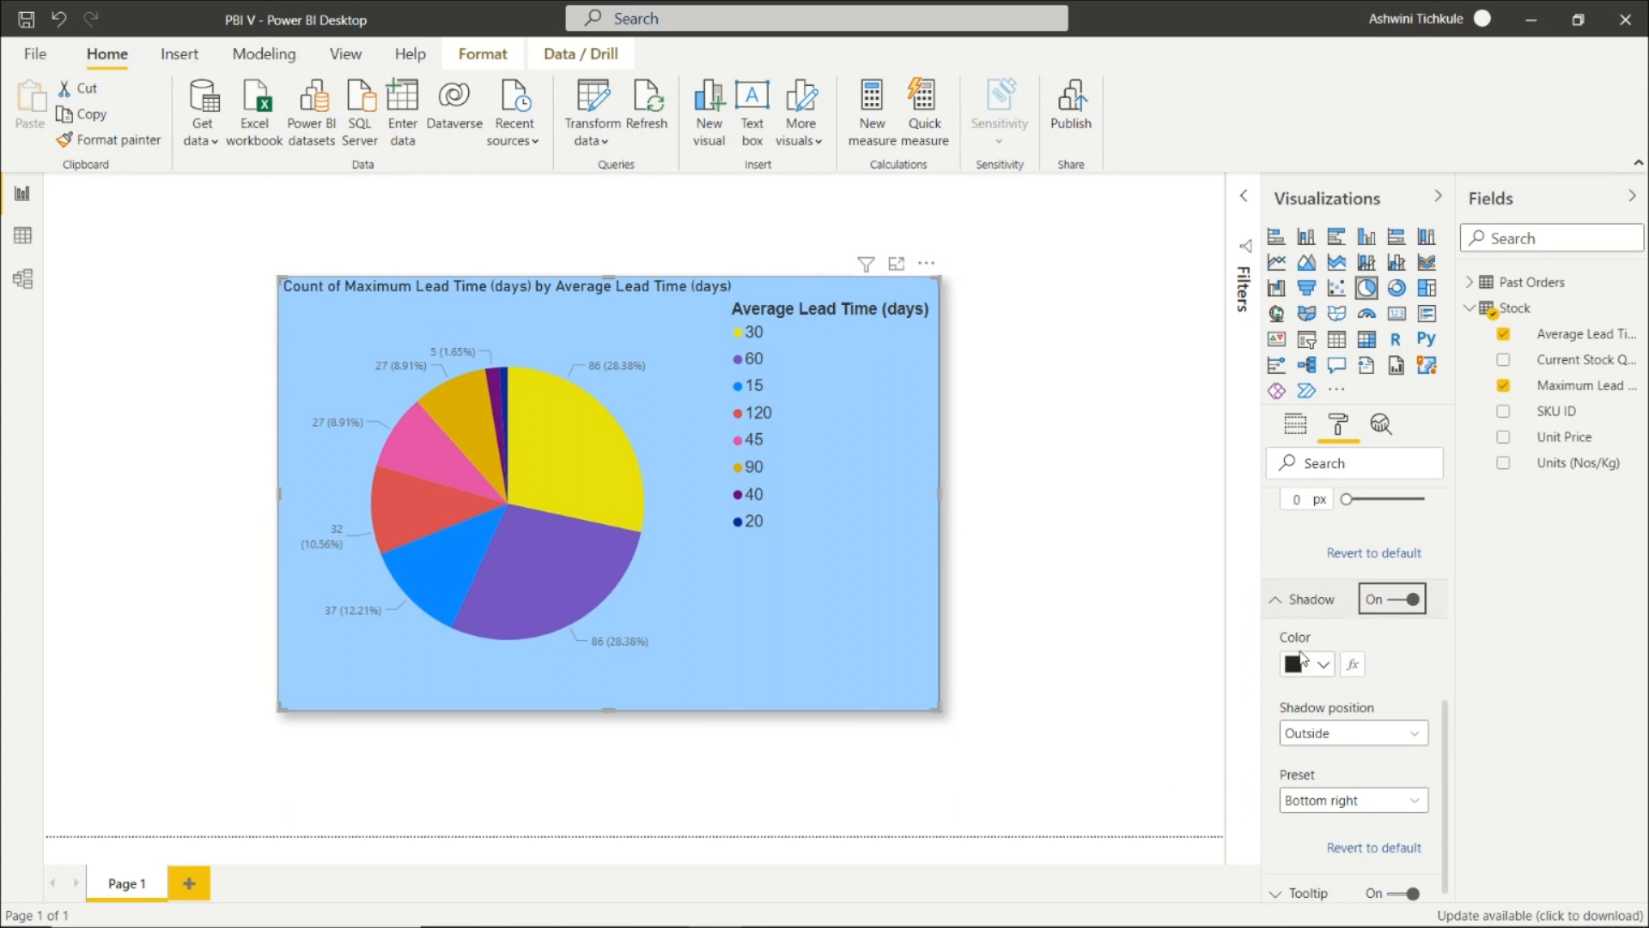
scroll(1271, 694, "down", 1)
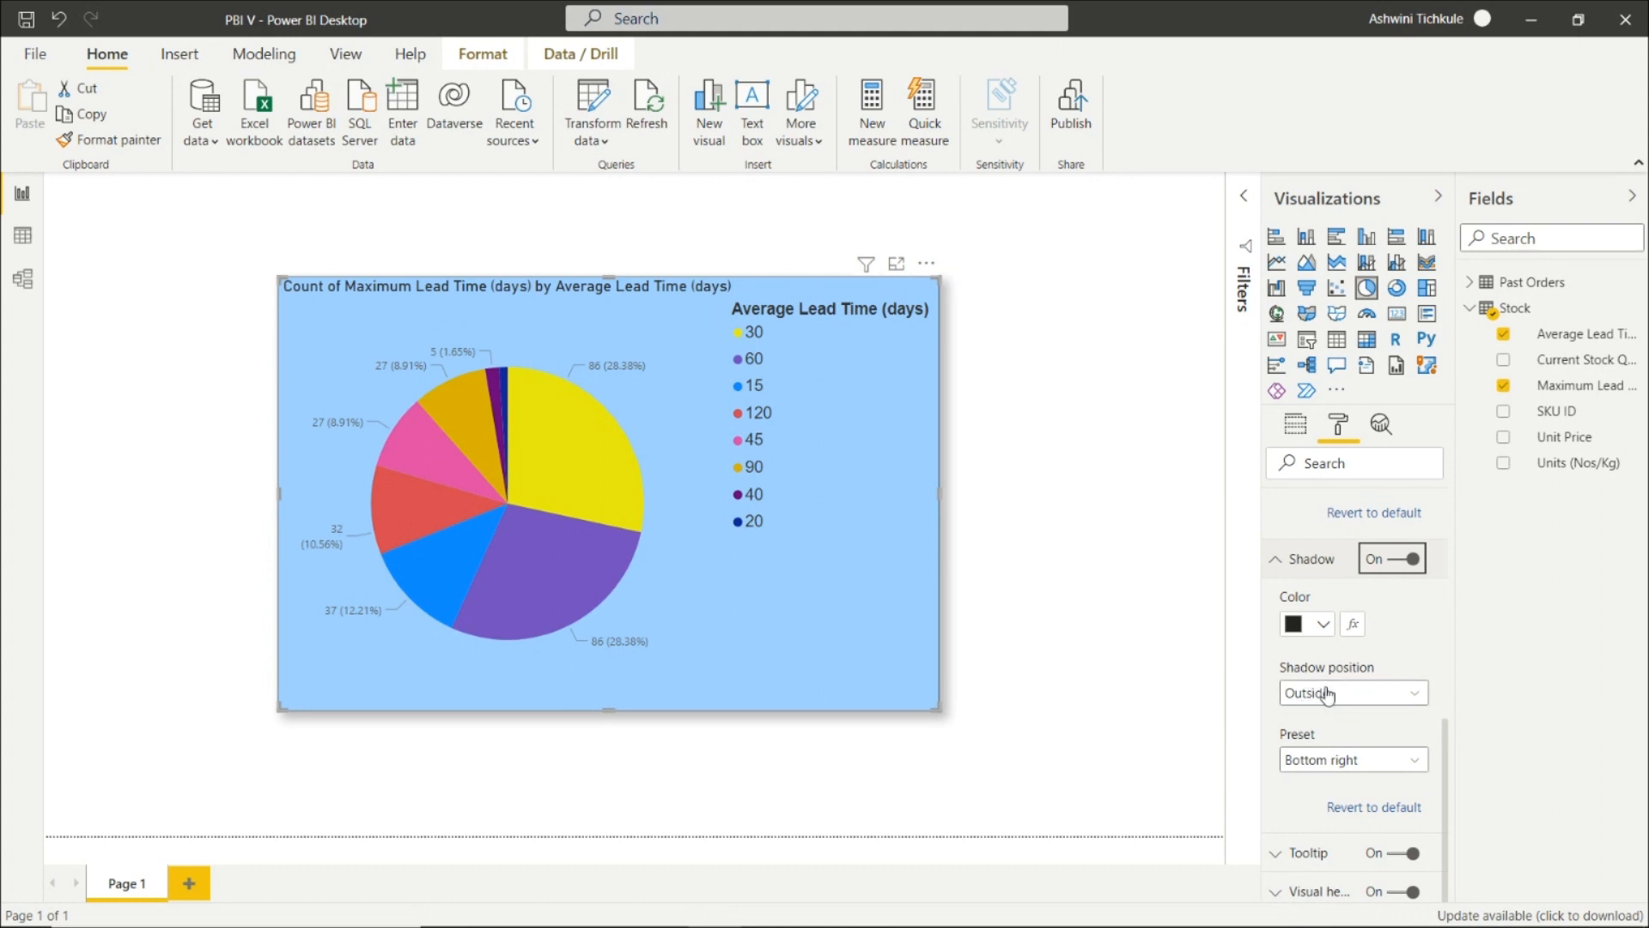
left_click(1309, 764)
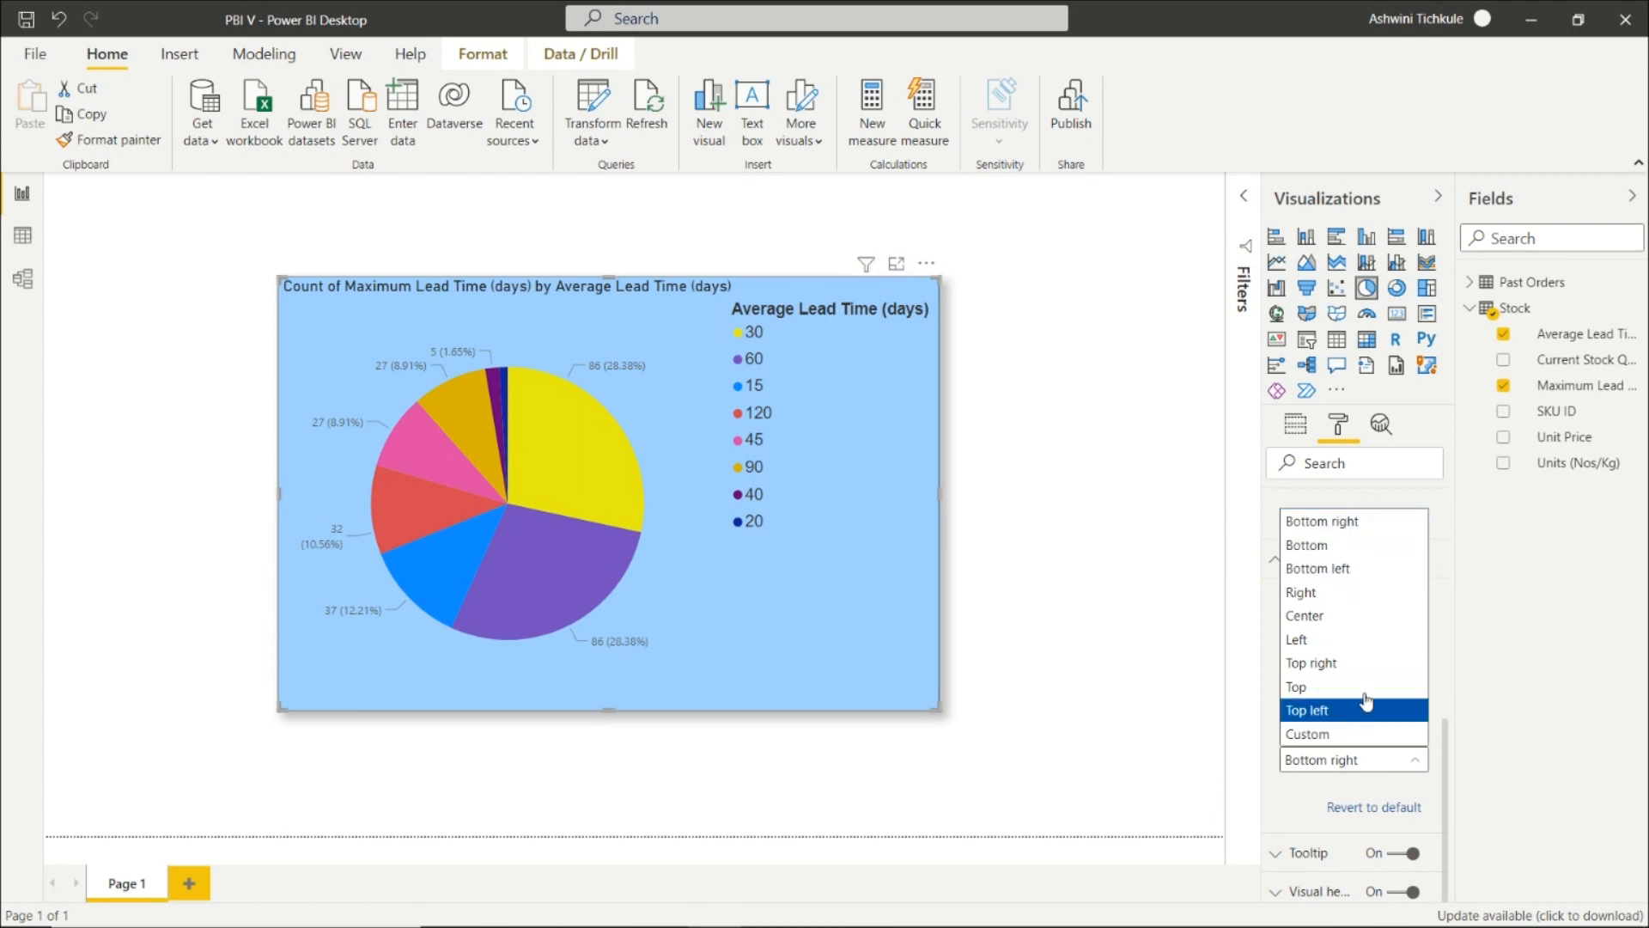
left_click(1434, 636)
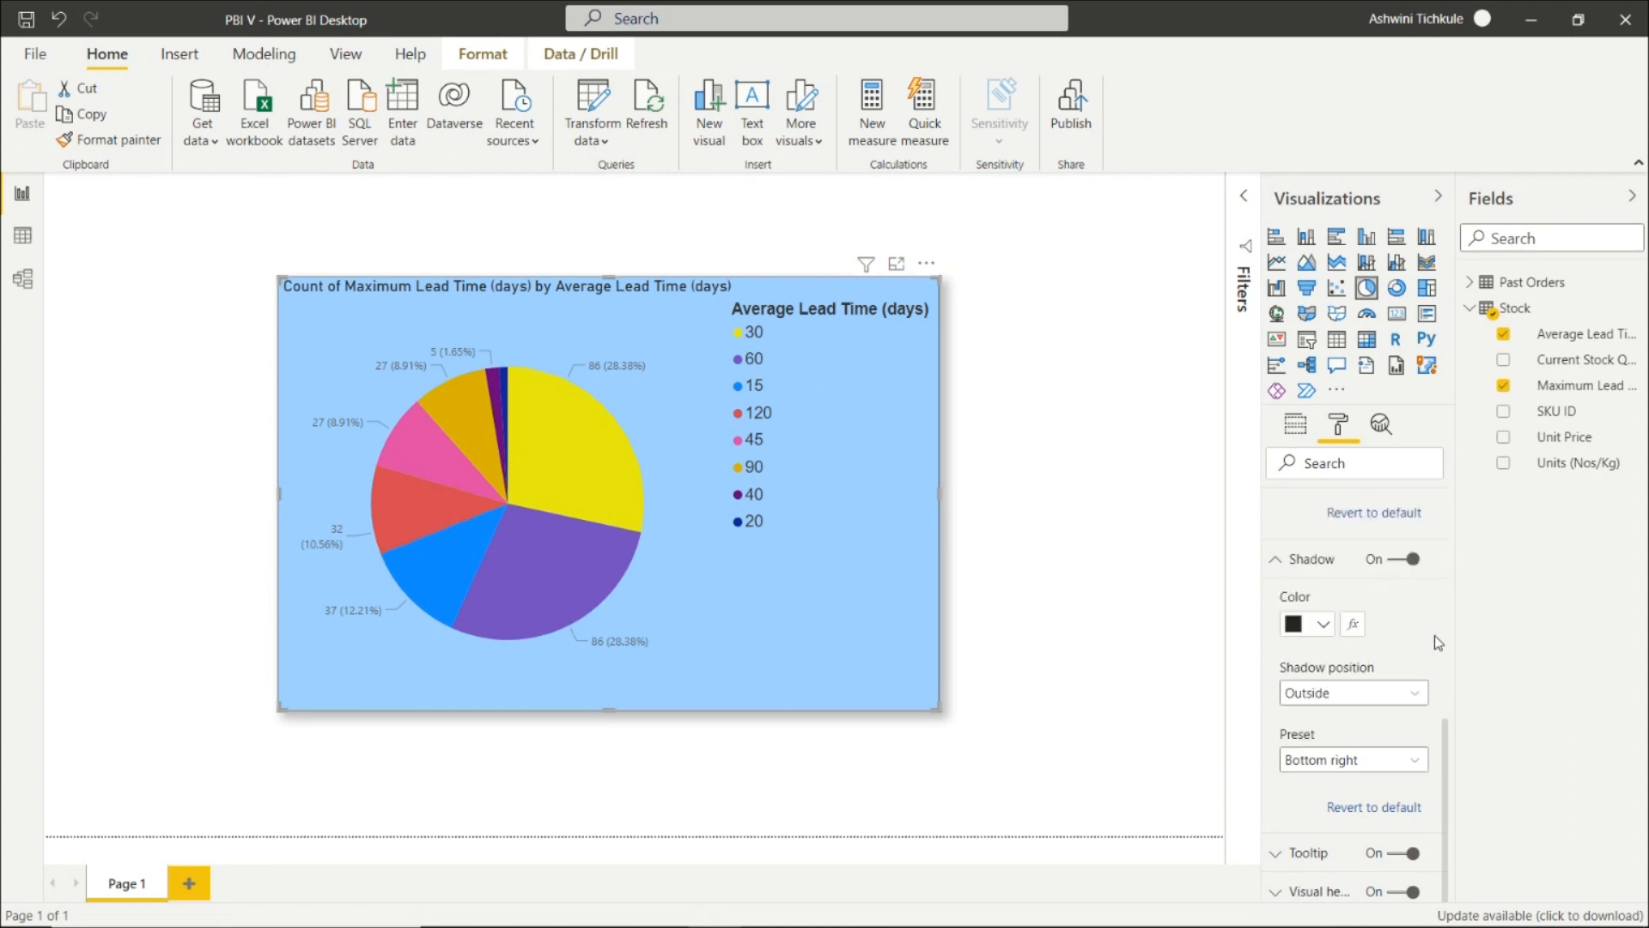
- Examine the pie chart's tooltip settings and the tooltip shown for the yellow slice
left_click(1289, 853)
scroll(1349, 687, "down", 5)
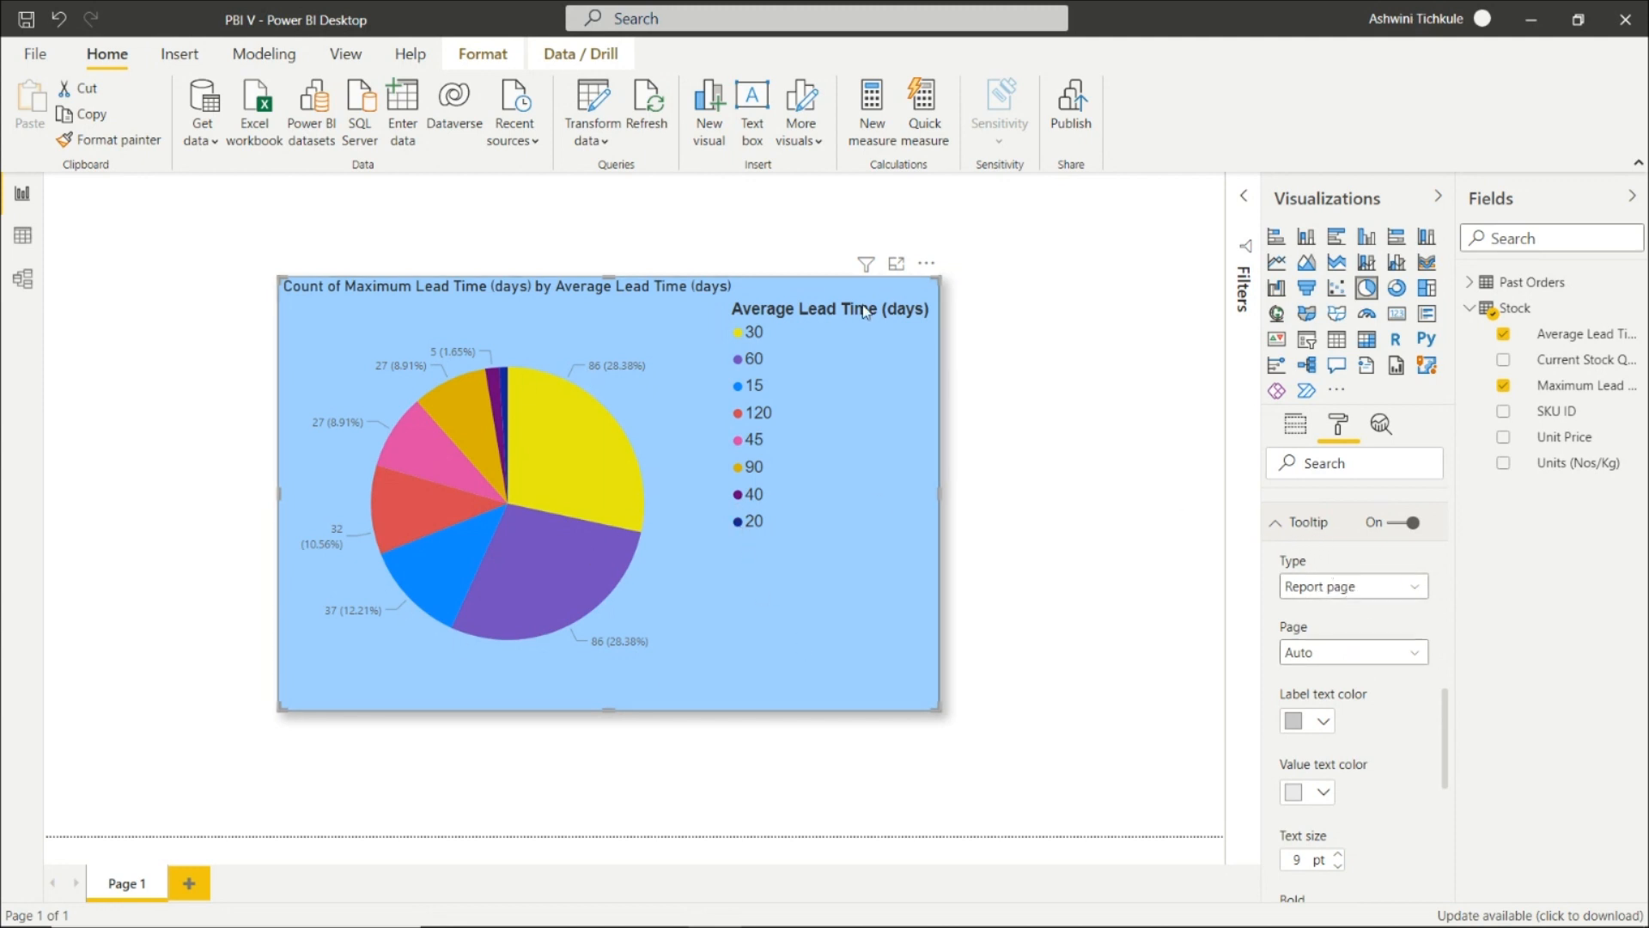
mouse_move(542, 458)
mouse_move(608, 471)
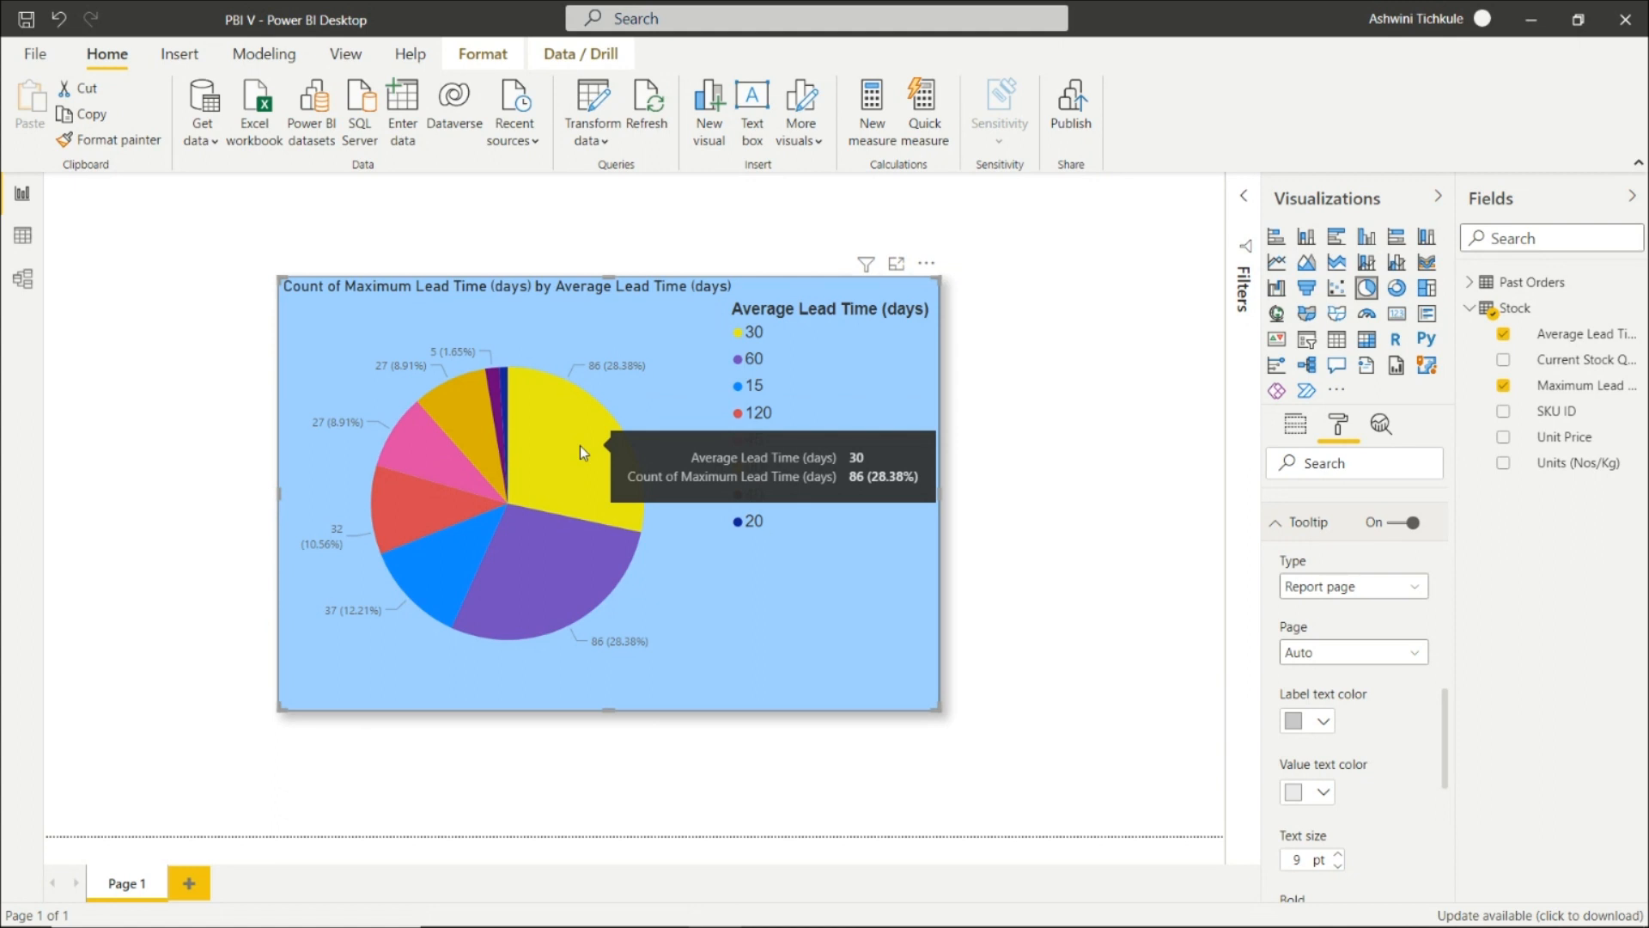
scroll(1343, 608, "up", 1)
scroll(1341, 629, "down", 1)
scroll(1344, 635, "down", 4)
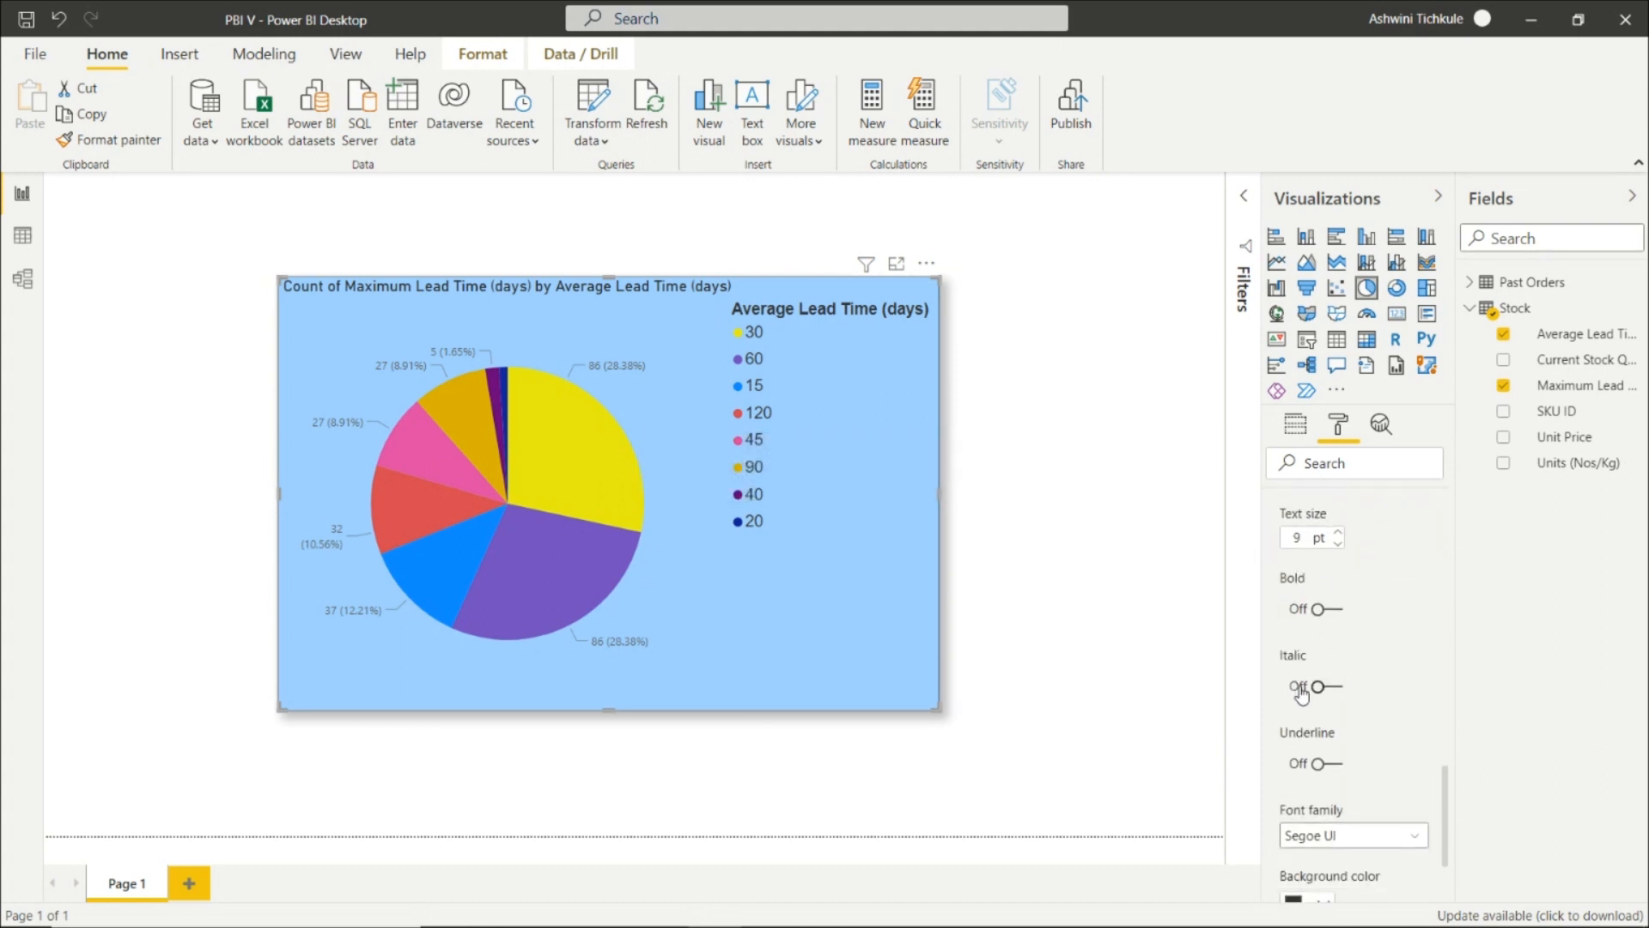
scroll(1316, 748, "down", 1)
scroll(1333, 727, "down", 1)
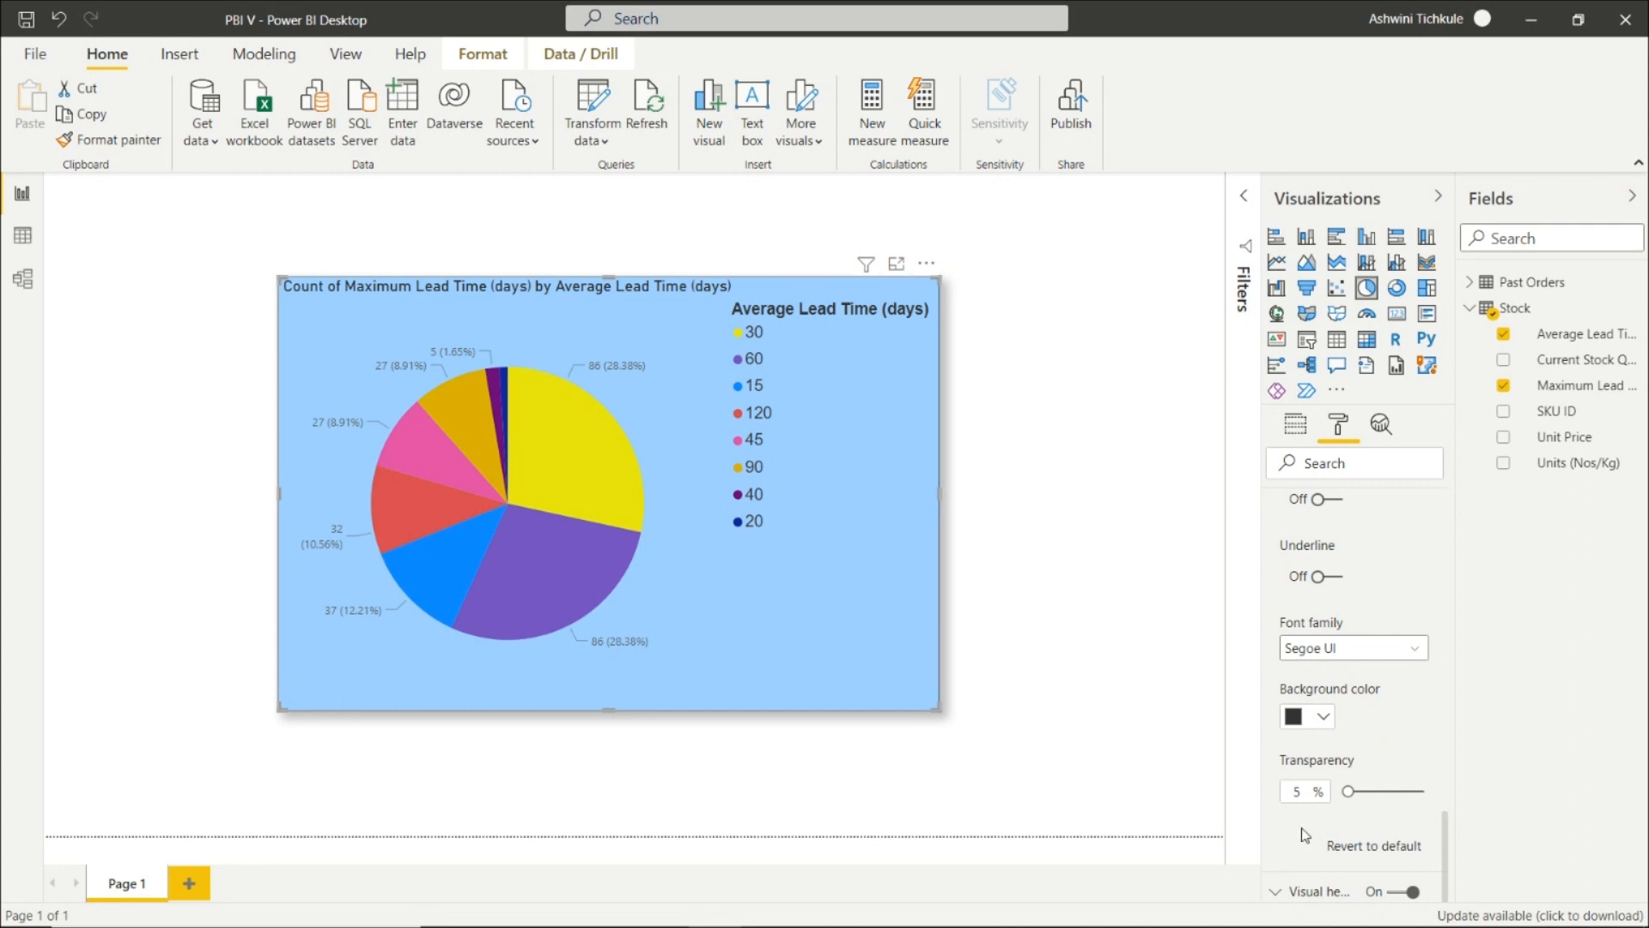
- Examine the pie chart's visual header settings, including its colors, transparency and icon toggles
left_click(1275, 891)
scroll(1374, 747, "down", 3)
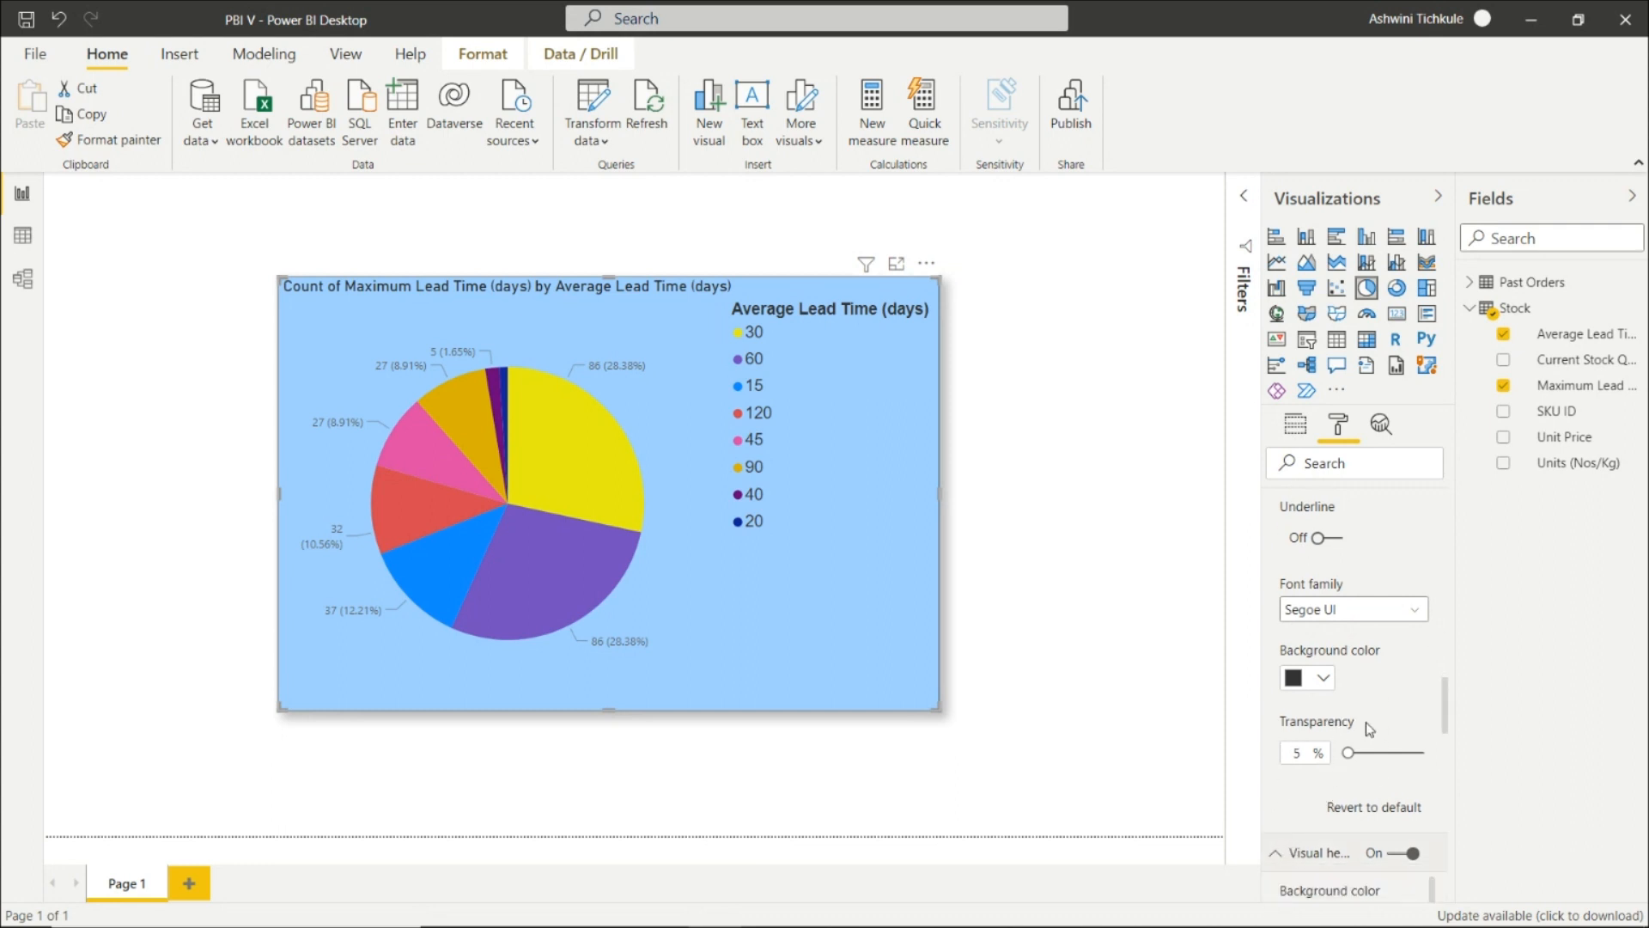
scroll(1349, 777, "up", 1)
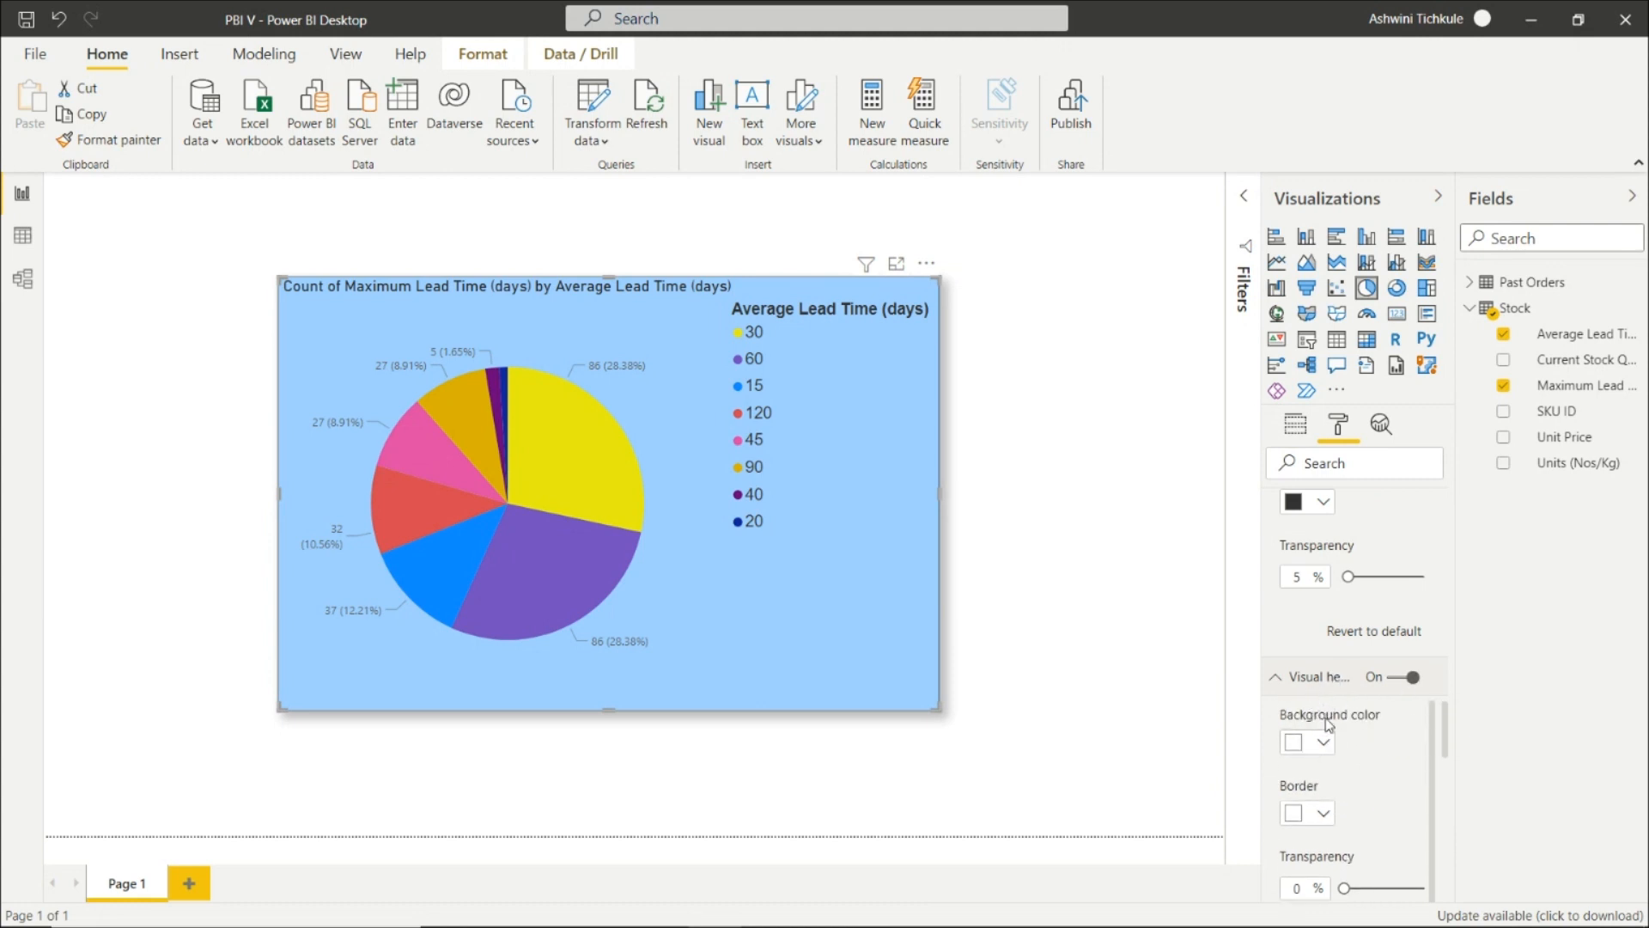
scroll(1340, 739, "down", 1)
scroll(1329, 771, "down", 3)
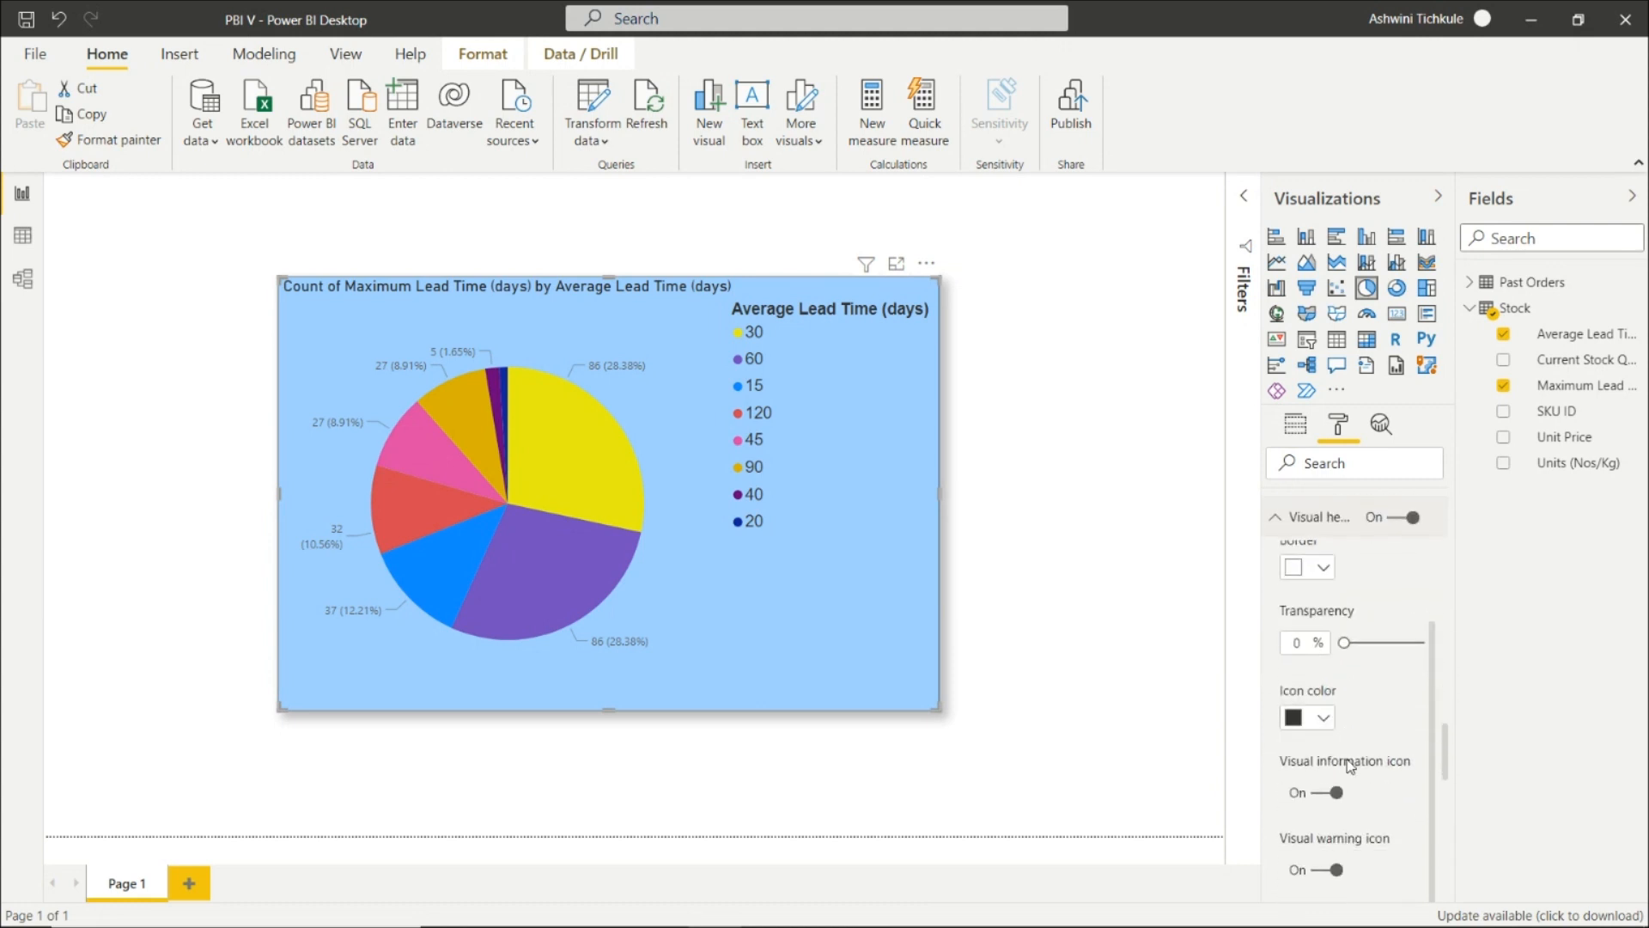
scroll(1353, 728, "down", 1)
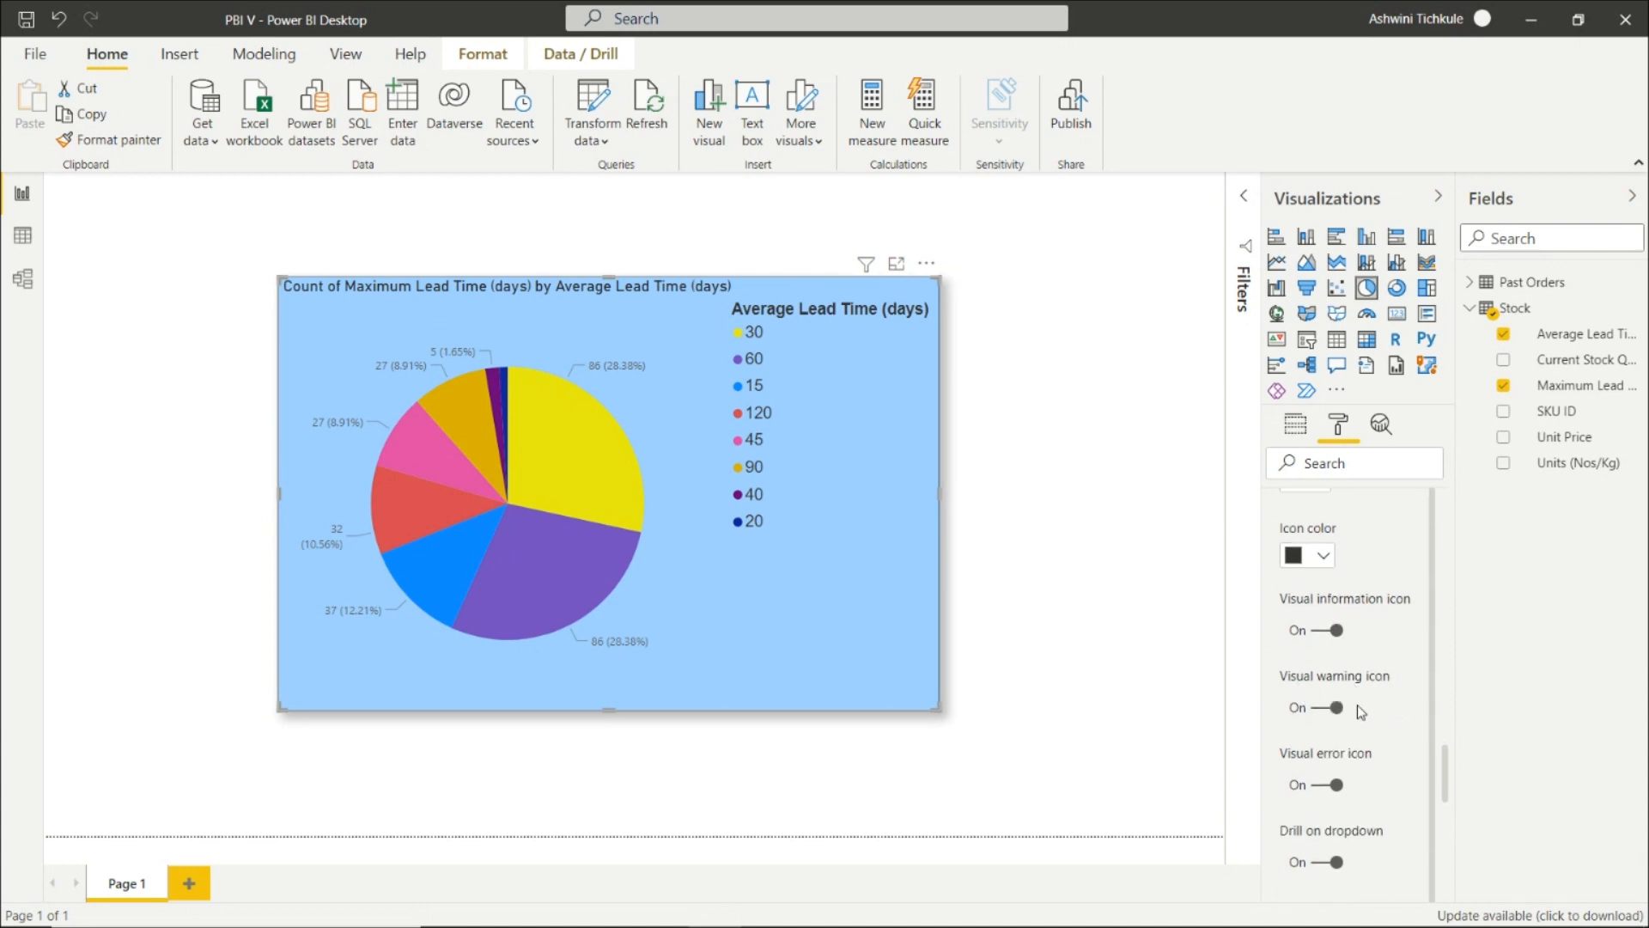
scroll(1360, 712, "down", 1)
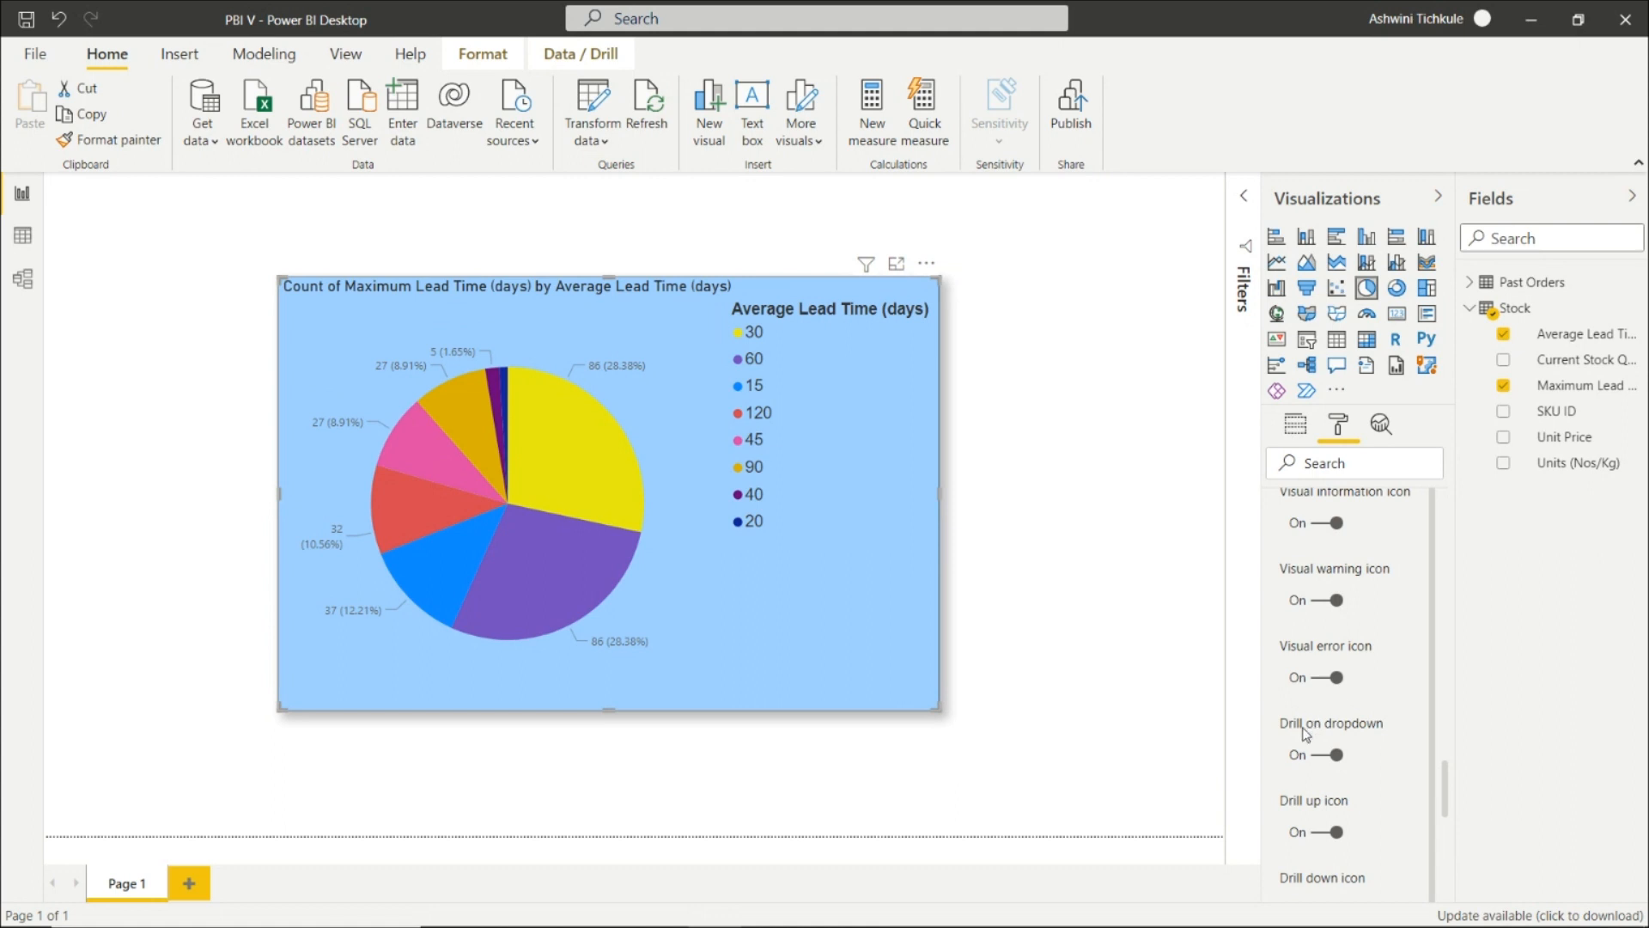
scroll(1375, 734, "down", 4)
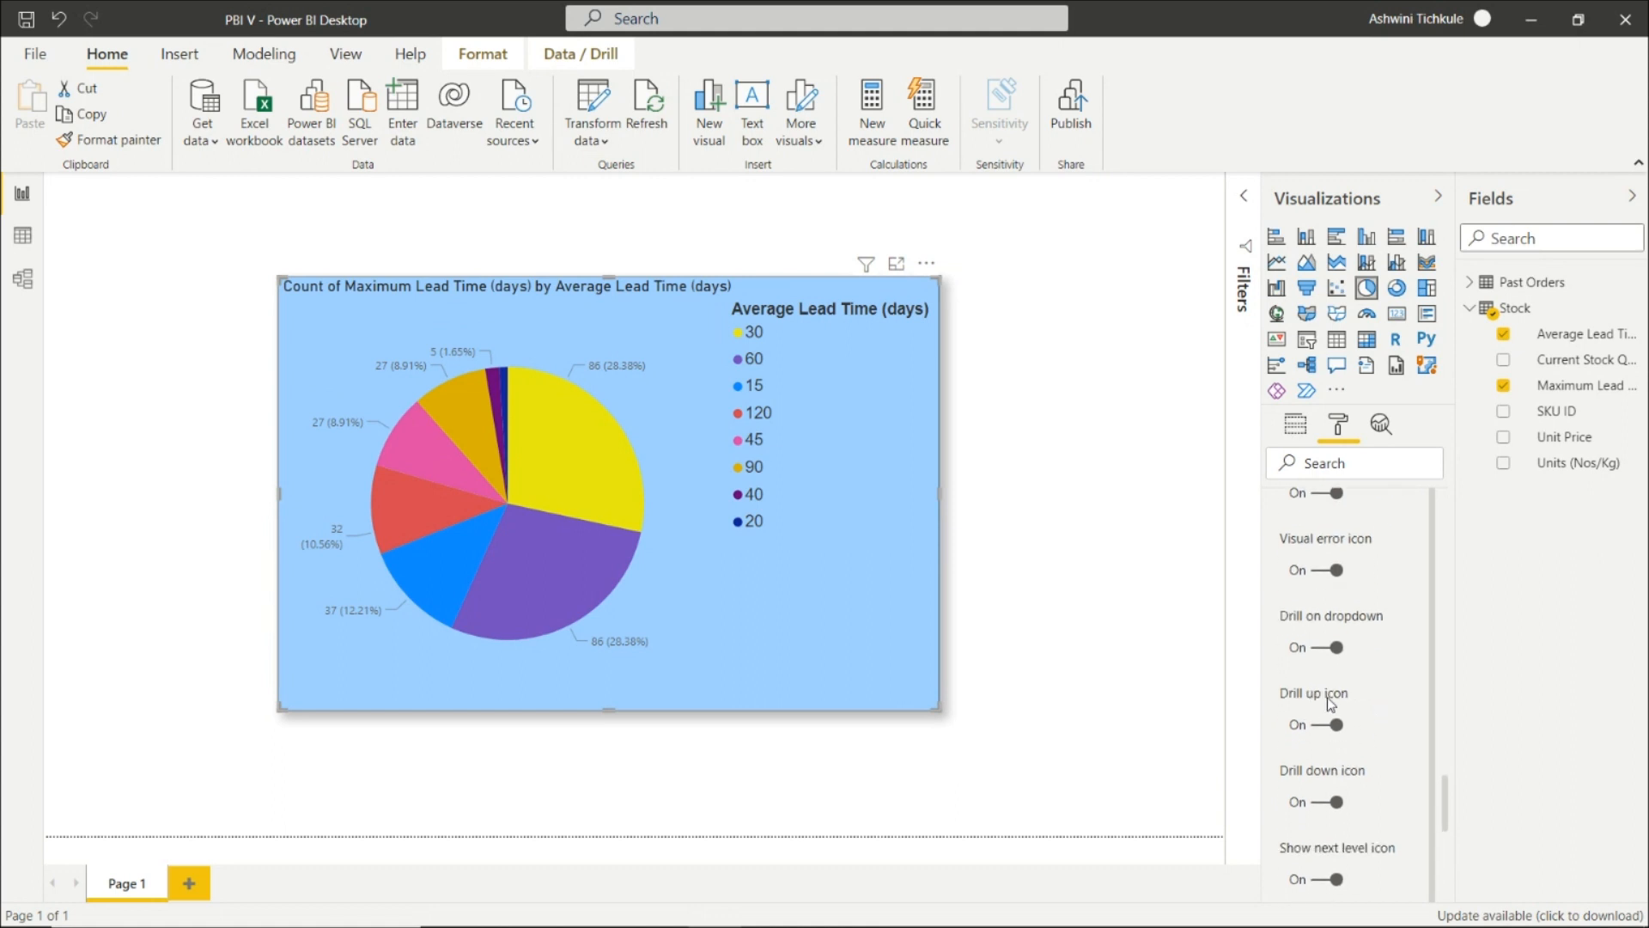
scroll(1357, 653, "down", 3)
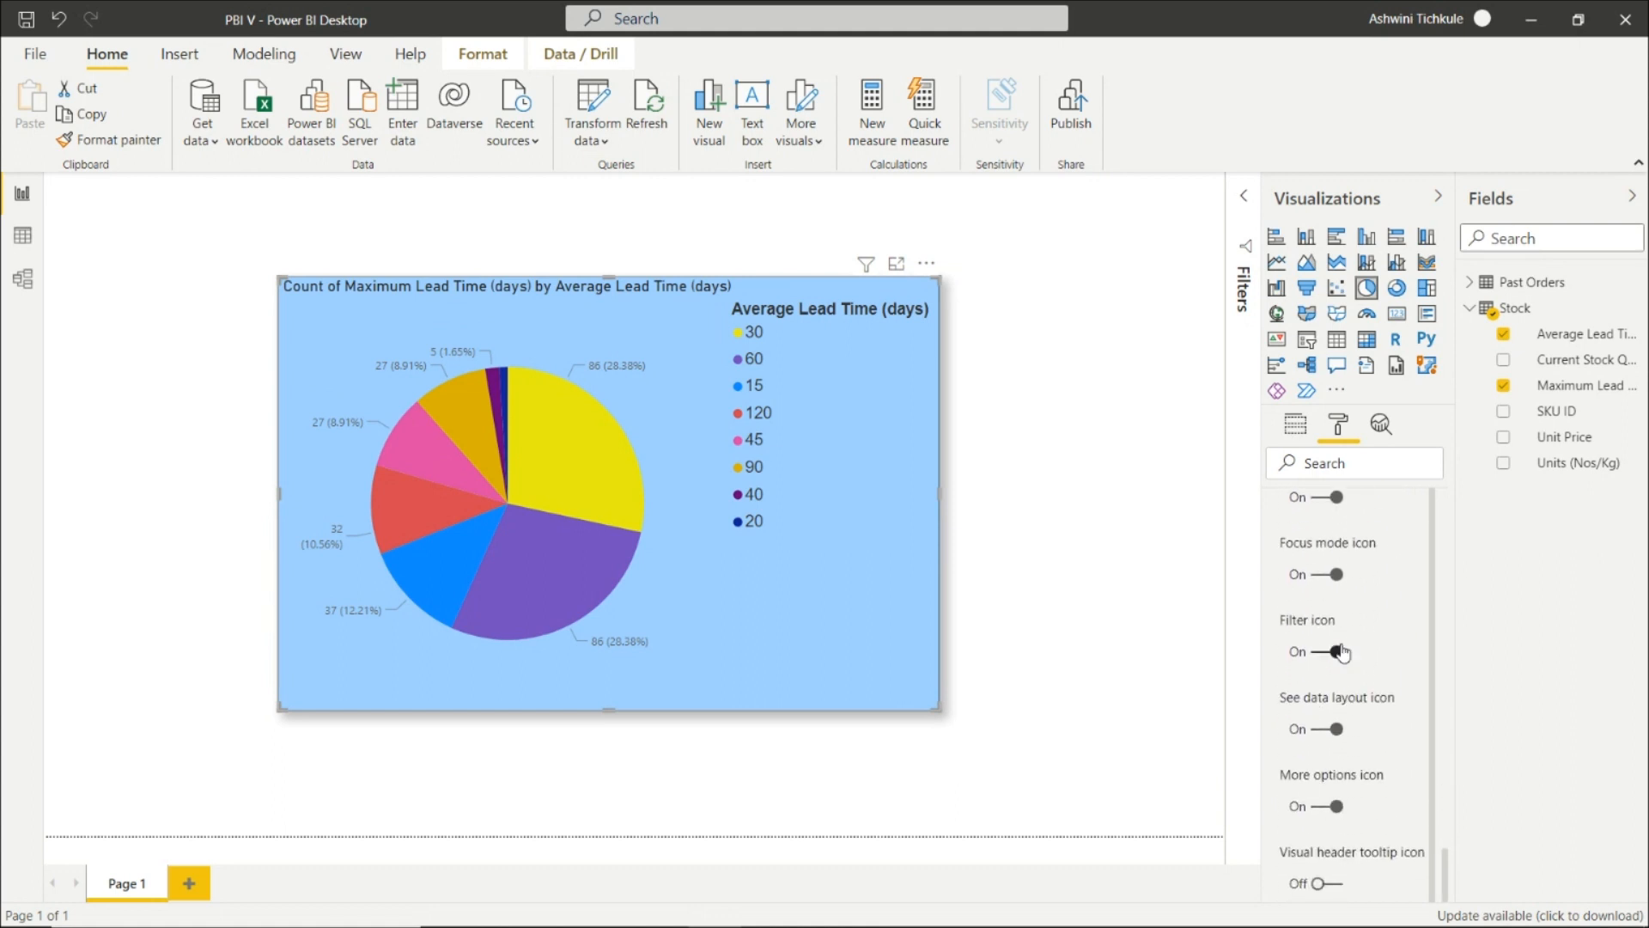
left_click(1327, 838)
scroll(1350, 754, "up", 1)
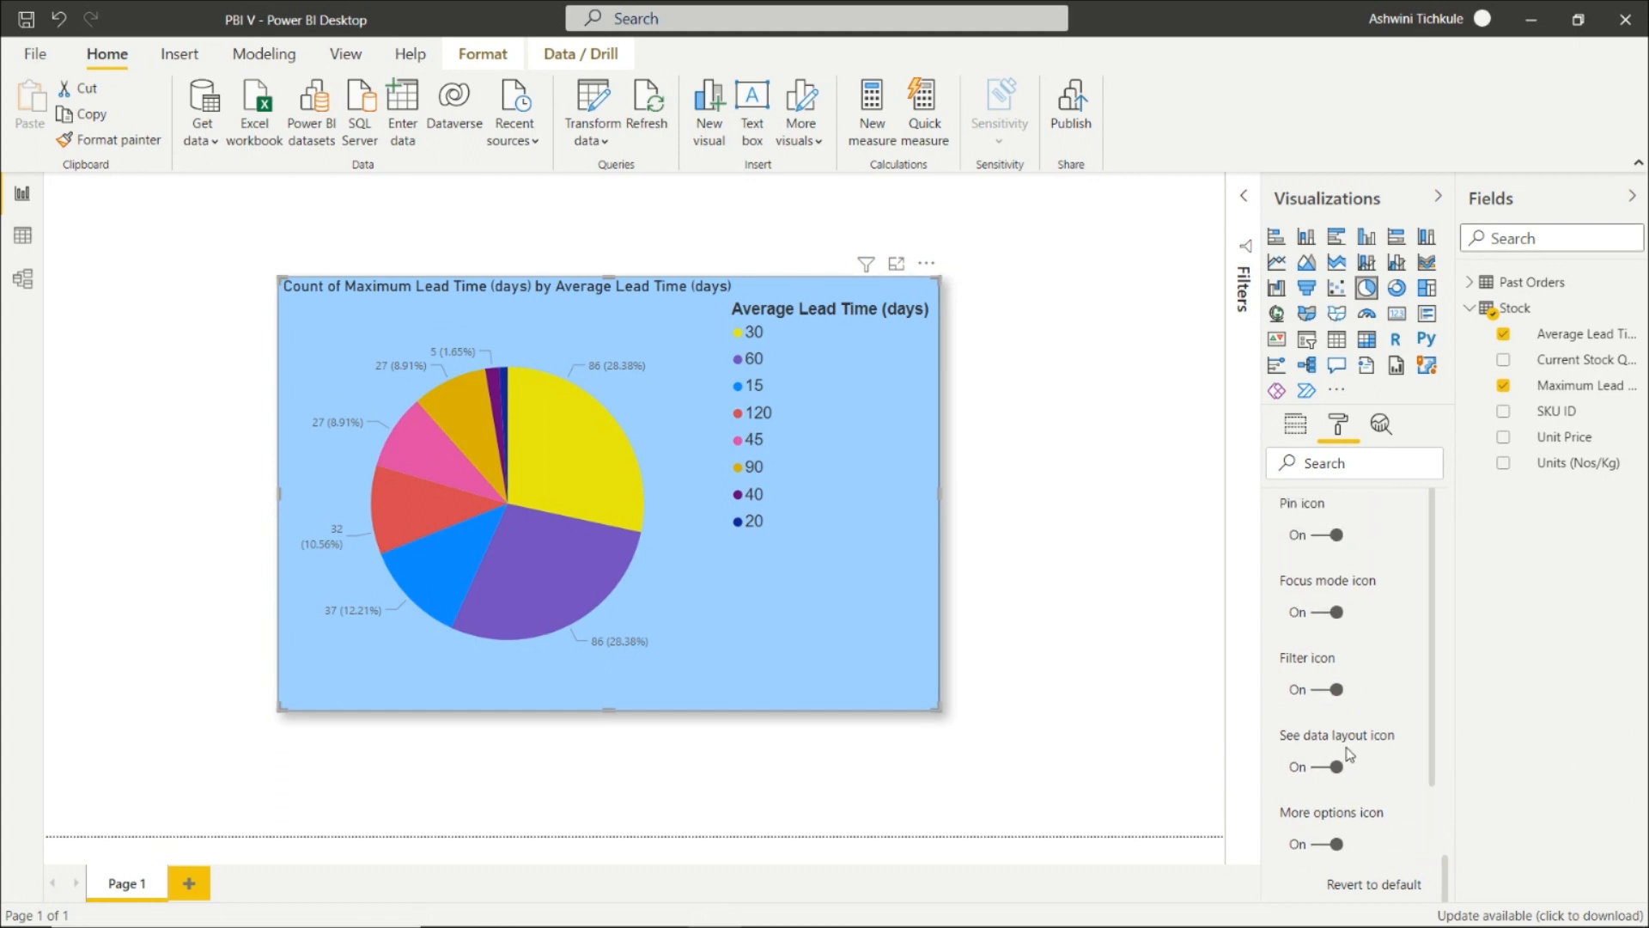
scroll(1367, 720, "down", 10)
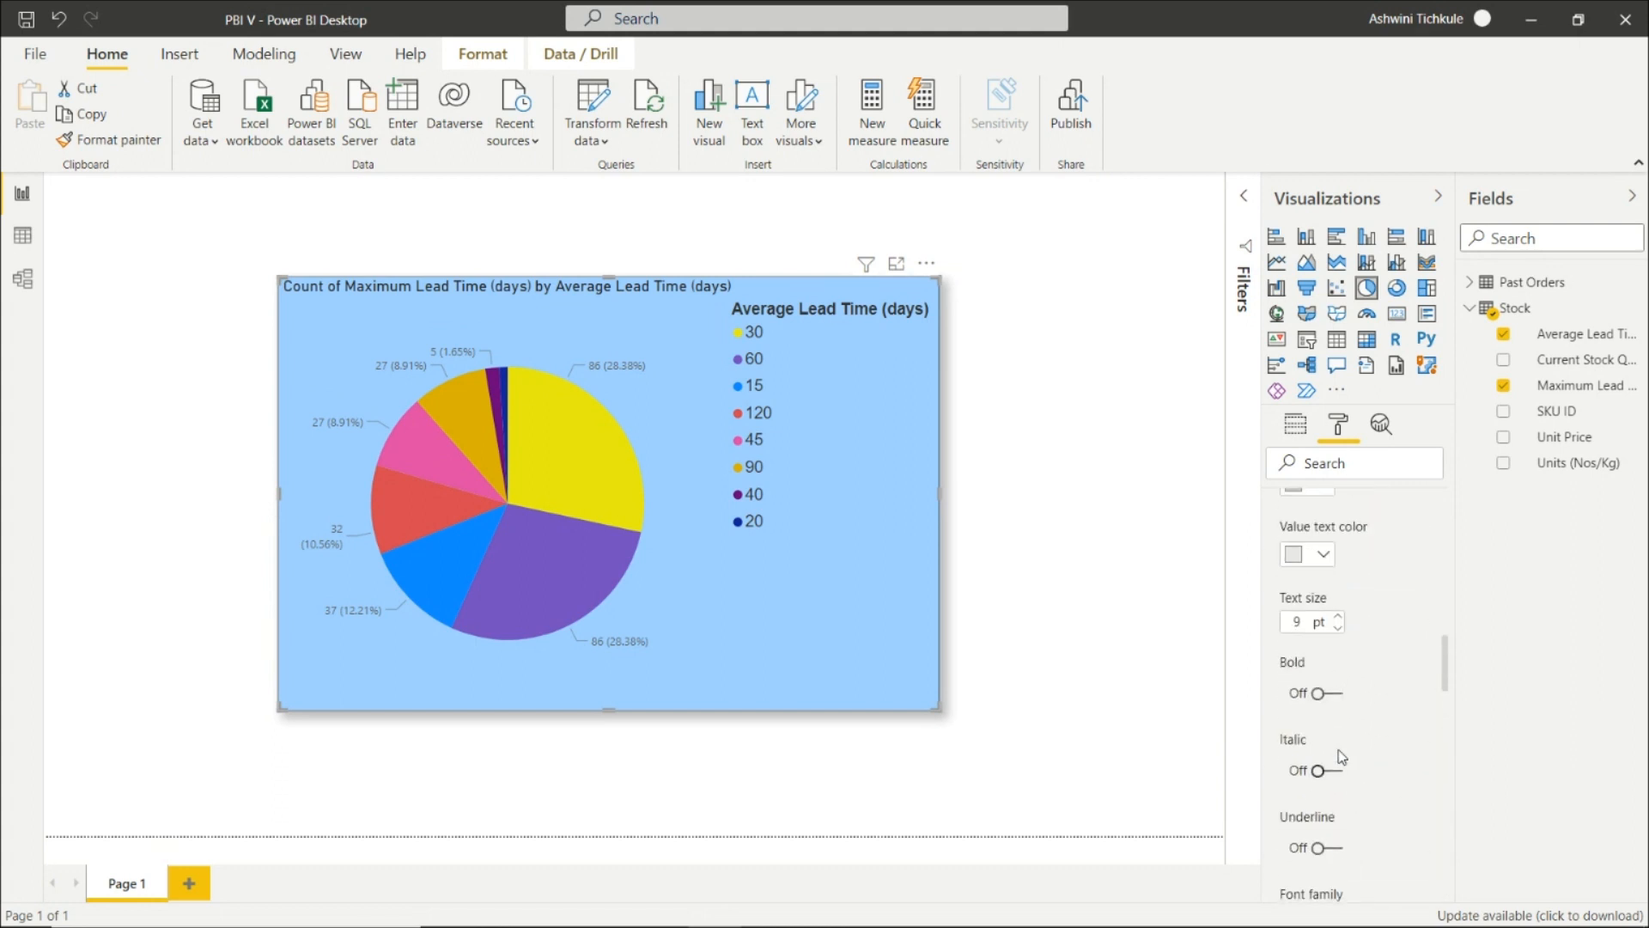
scroll(1346, 753, "up", 10)
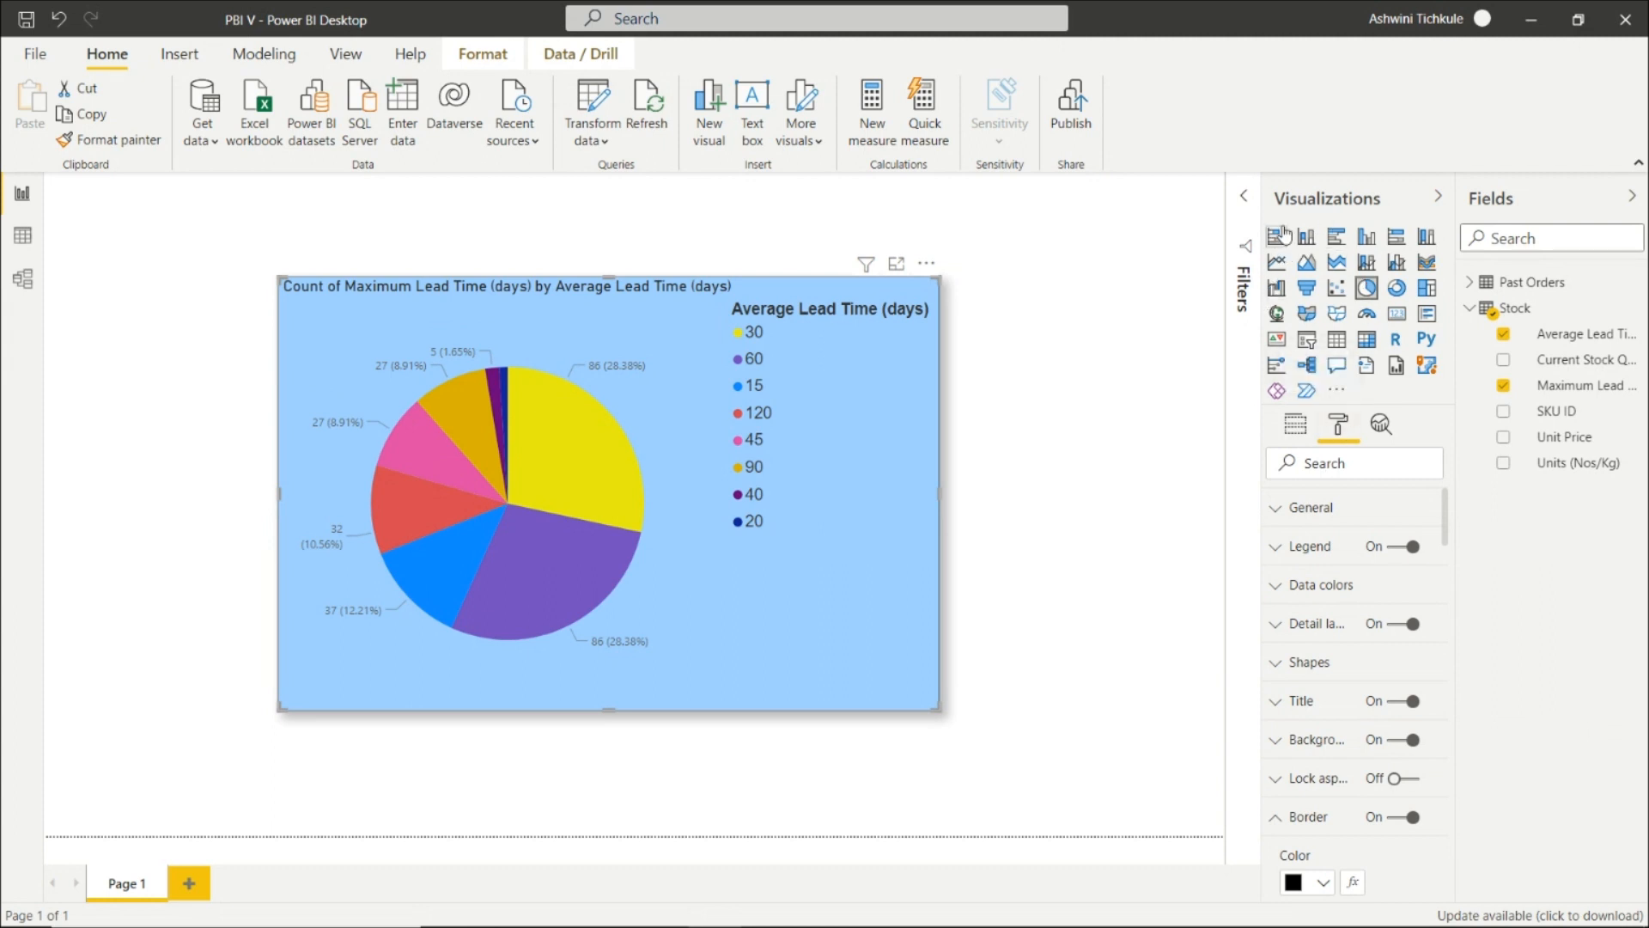
- Insert a new table visual and shrink it into the empty page area to the right of the pie chart
left_click(1145, 423)
left_click(1337, 339)
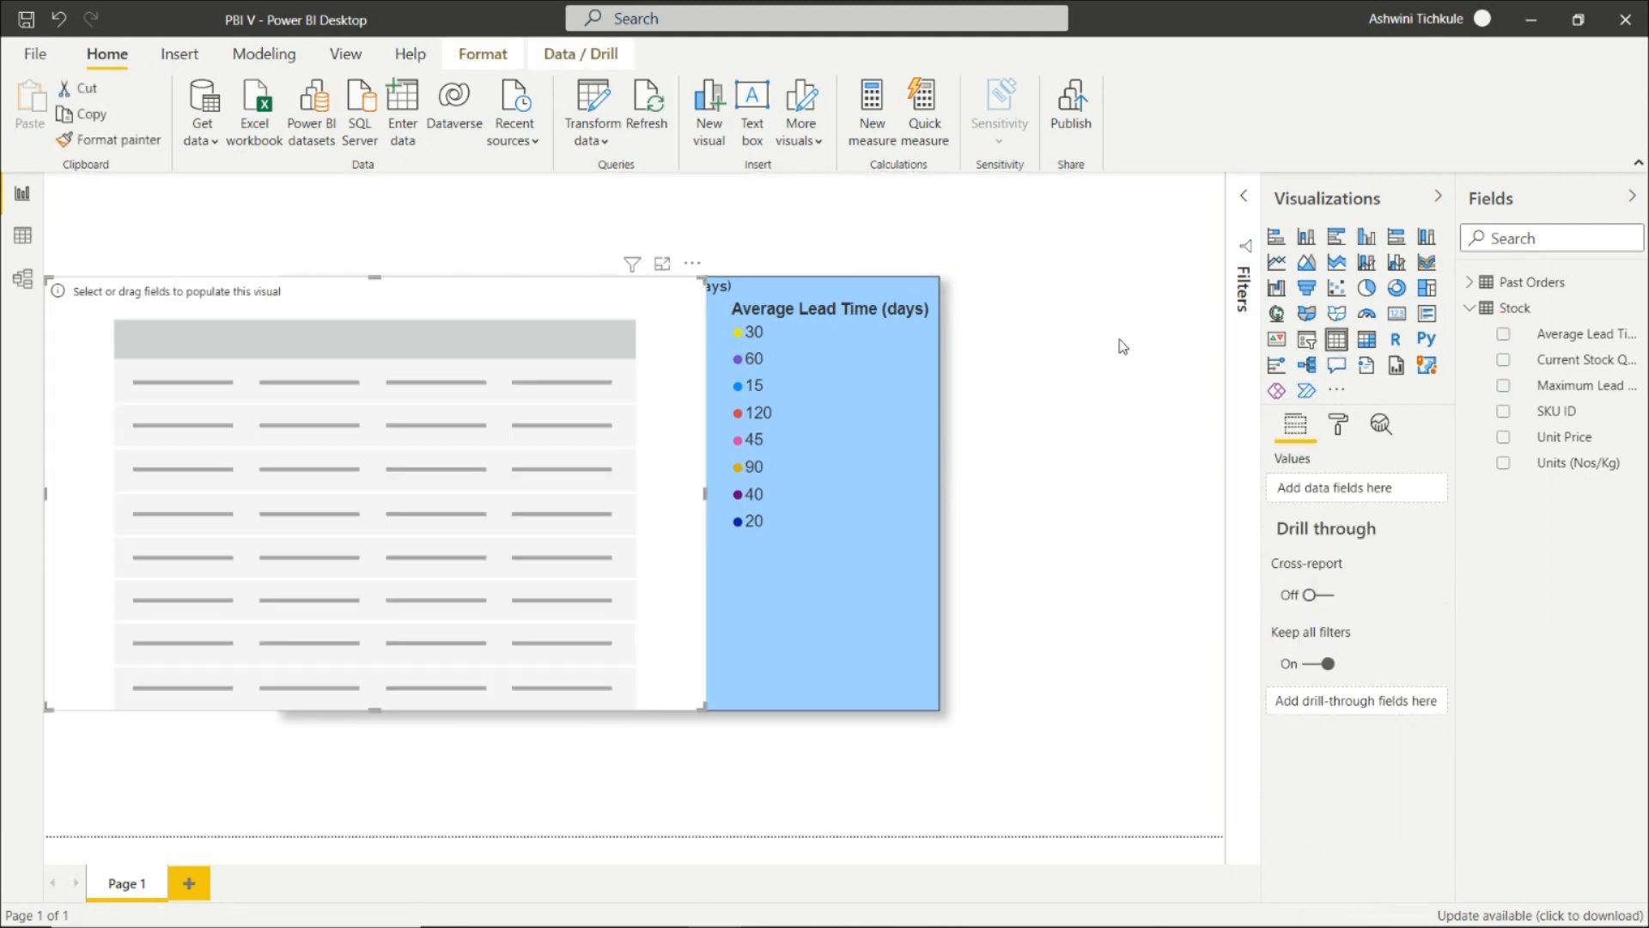
left_click(852, 421)
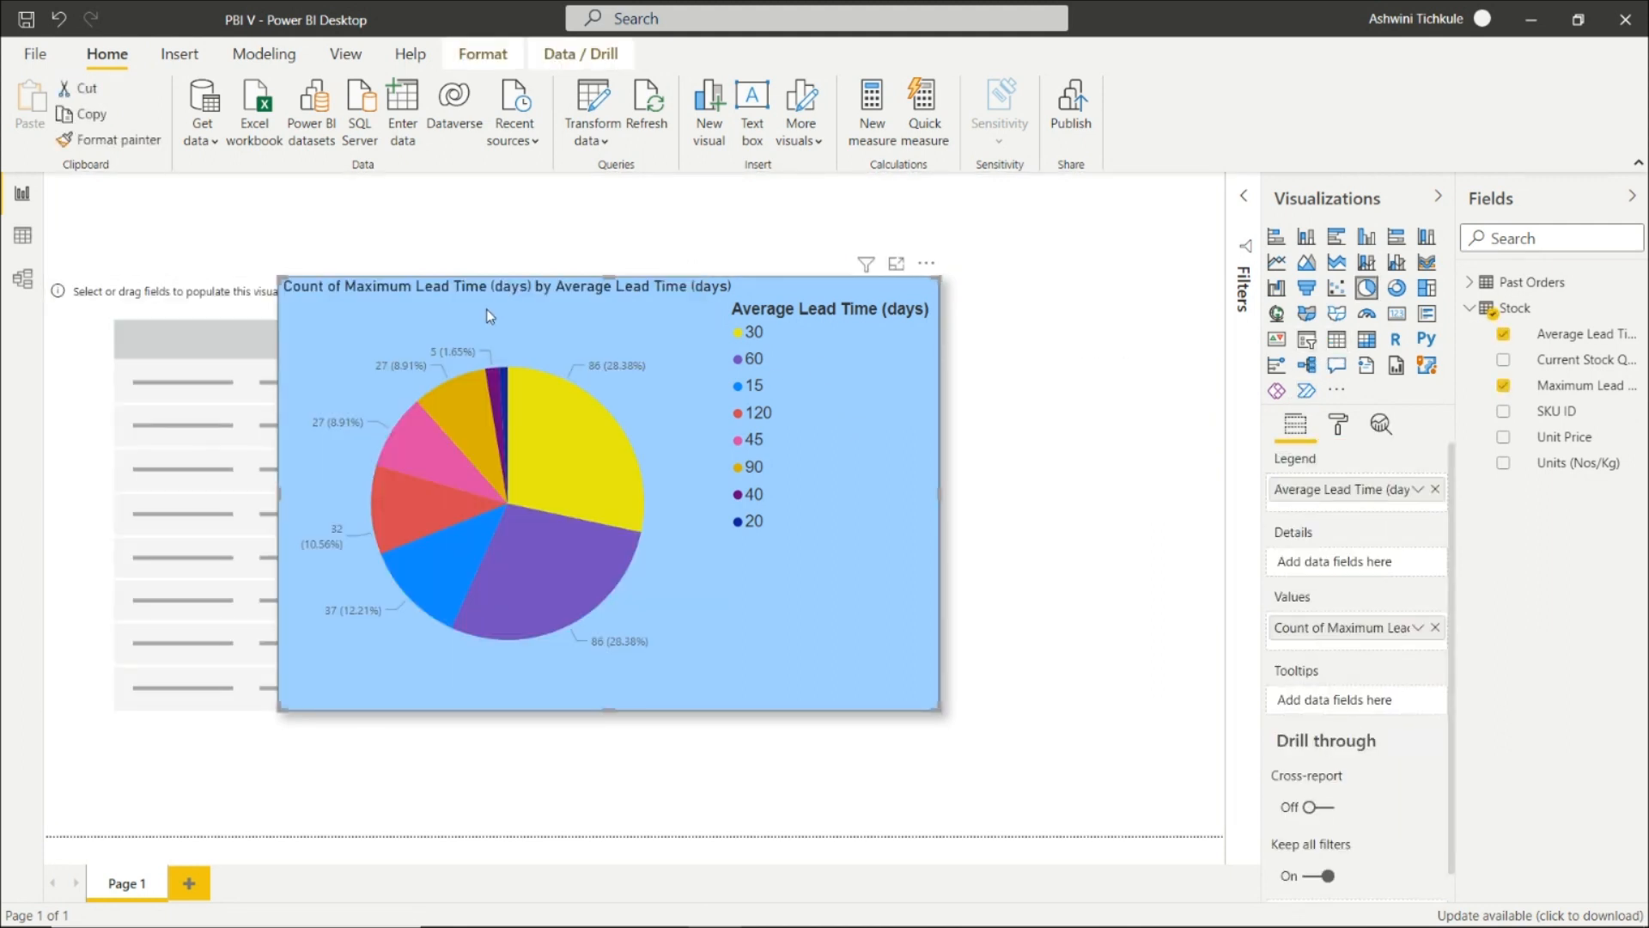
left_click(202, 388)
left_click_drag(46, 274, 1023, 494)
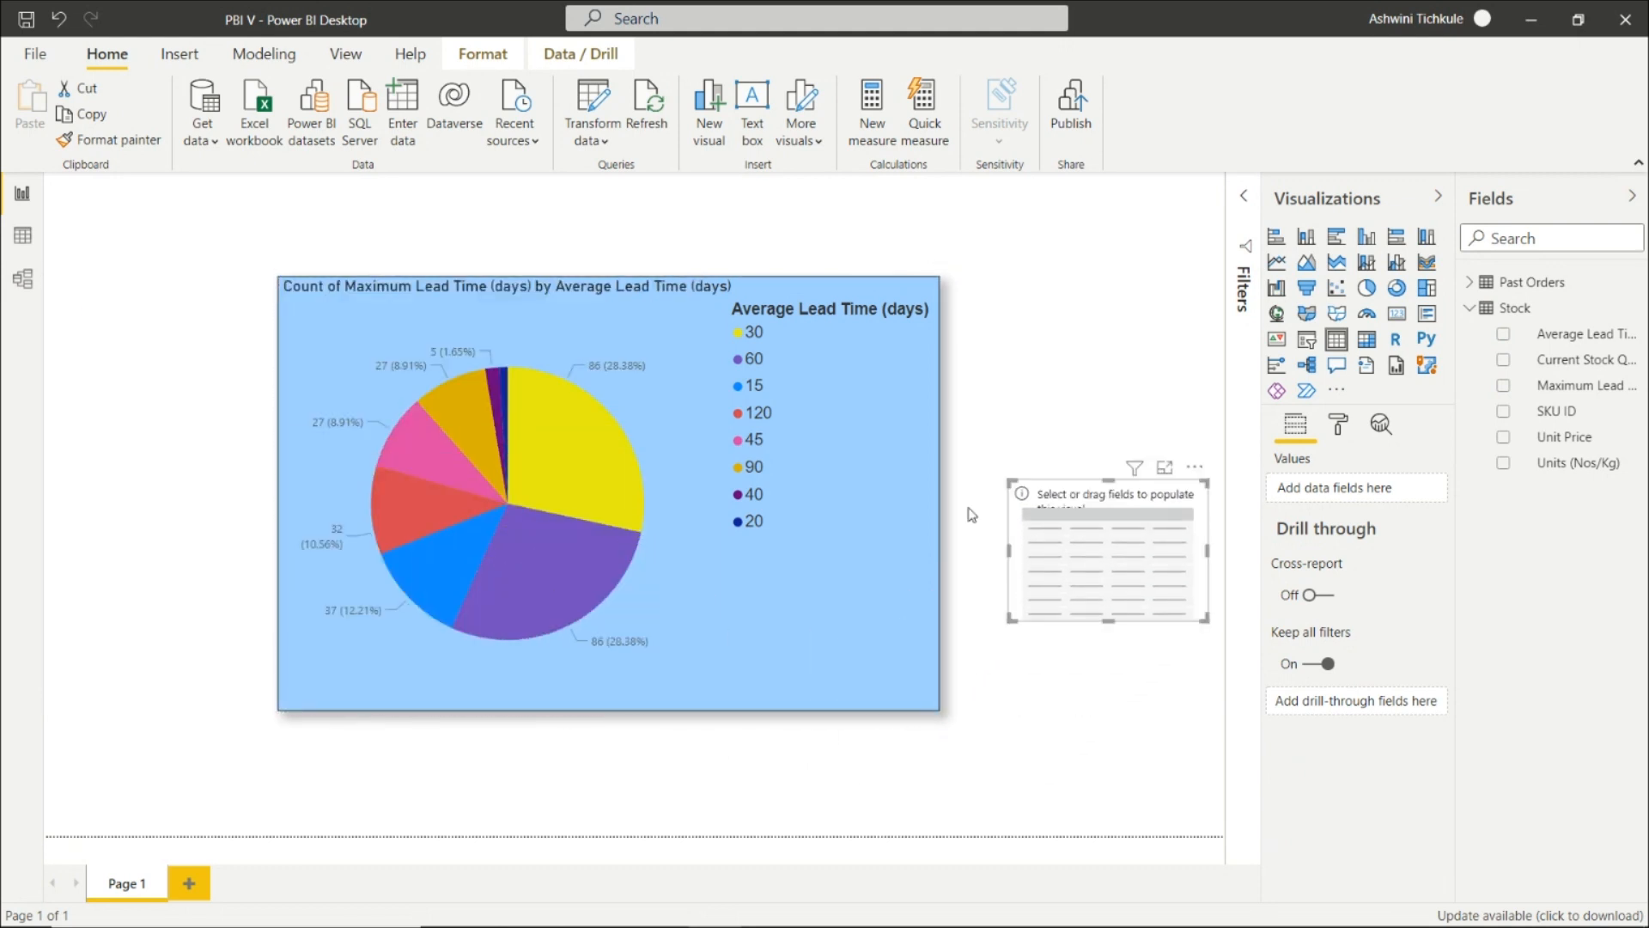
- Narrow the pie chart from its right edge, then reposition and enlarge the empty table beside it
left_click(897, 478)
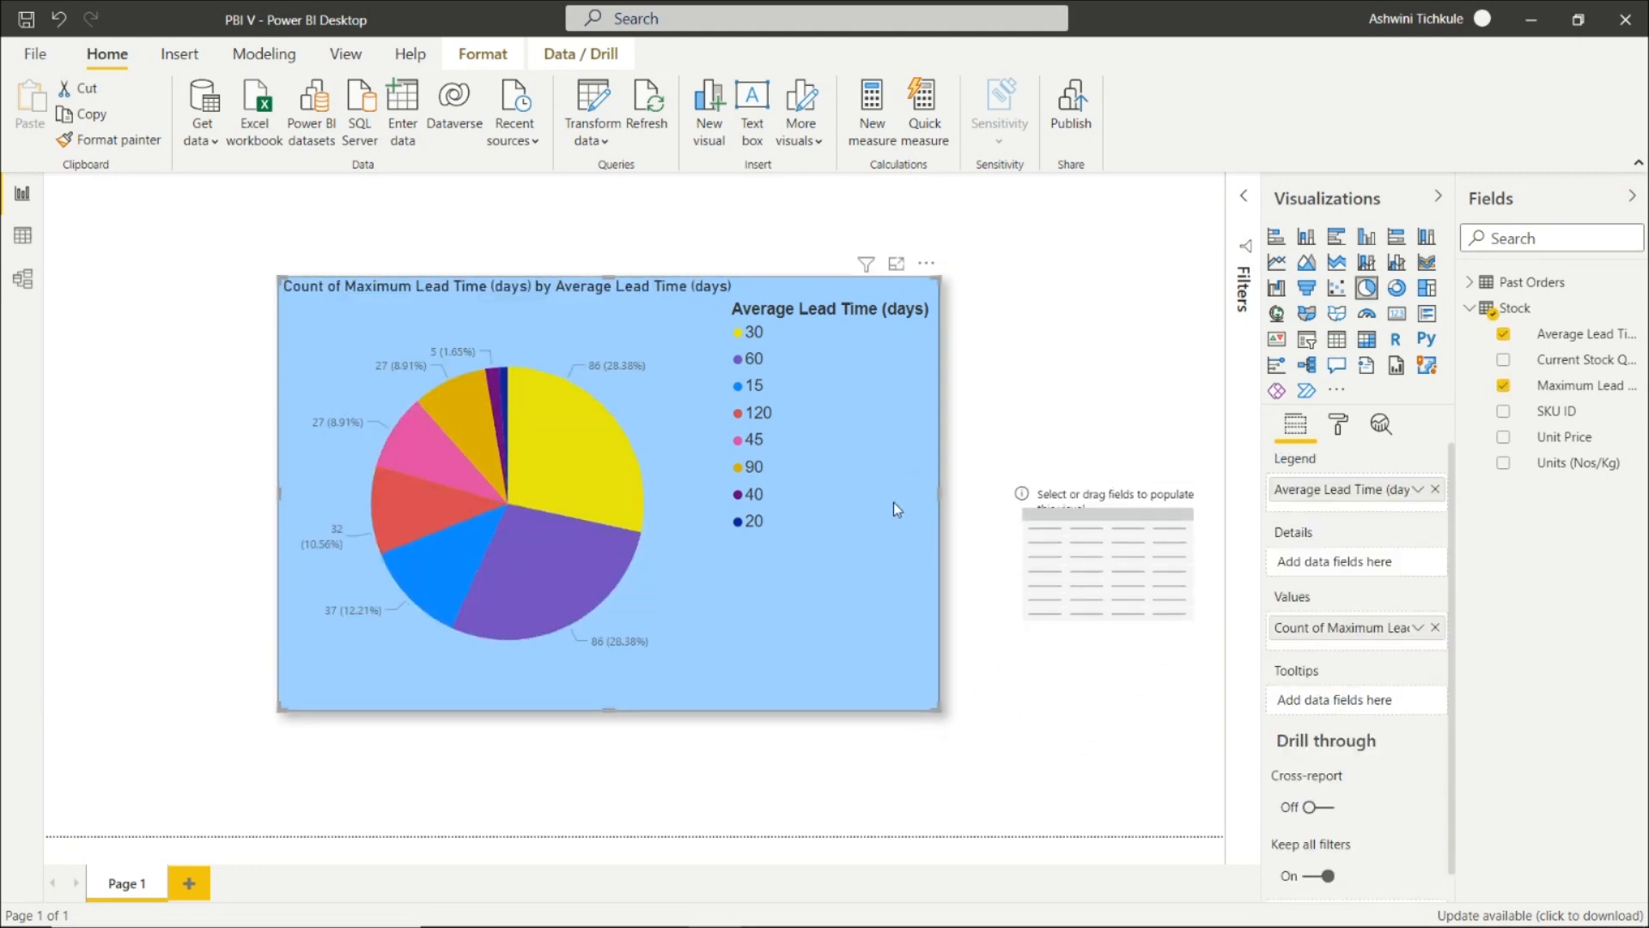
left_click_drag(939, 496, 825, 518)
left_click_drag(1063, 534, 1022, 432)
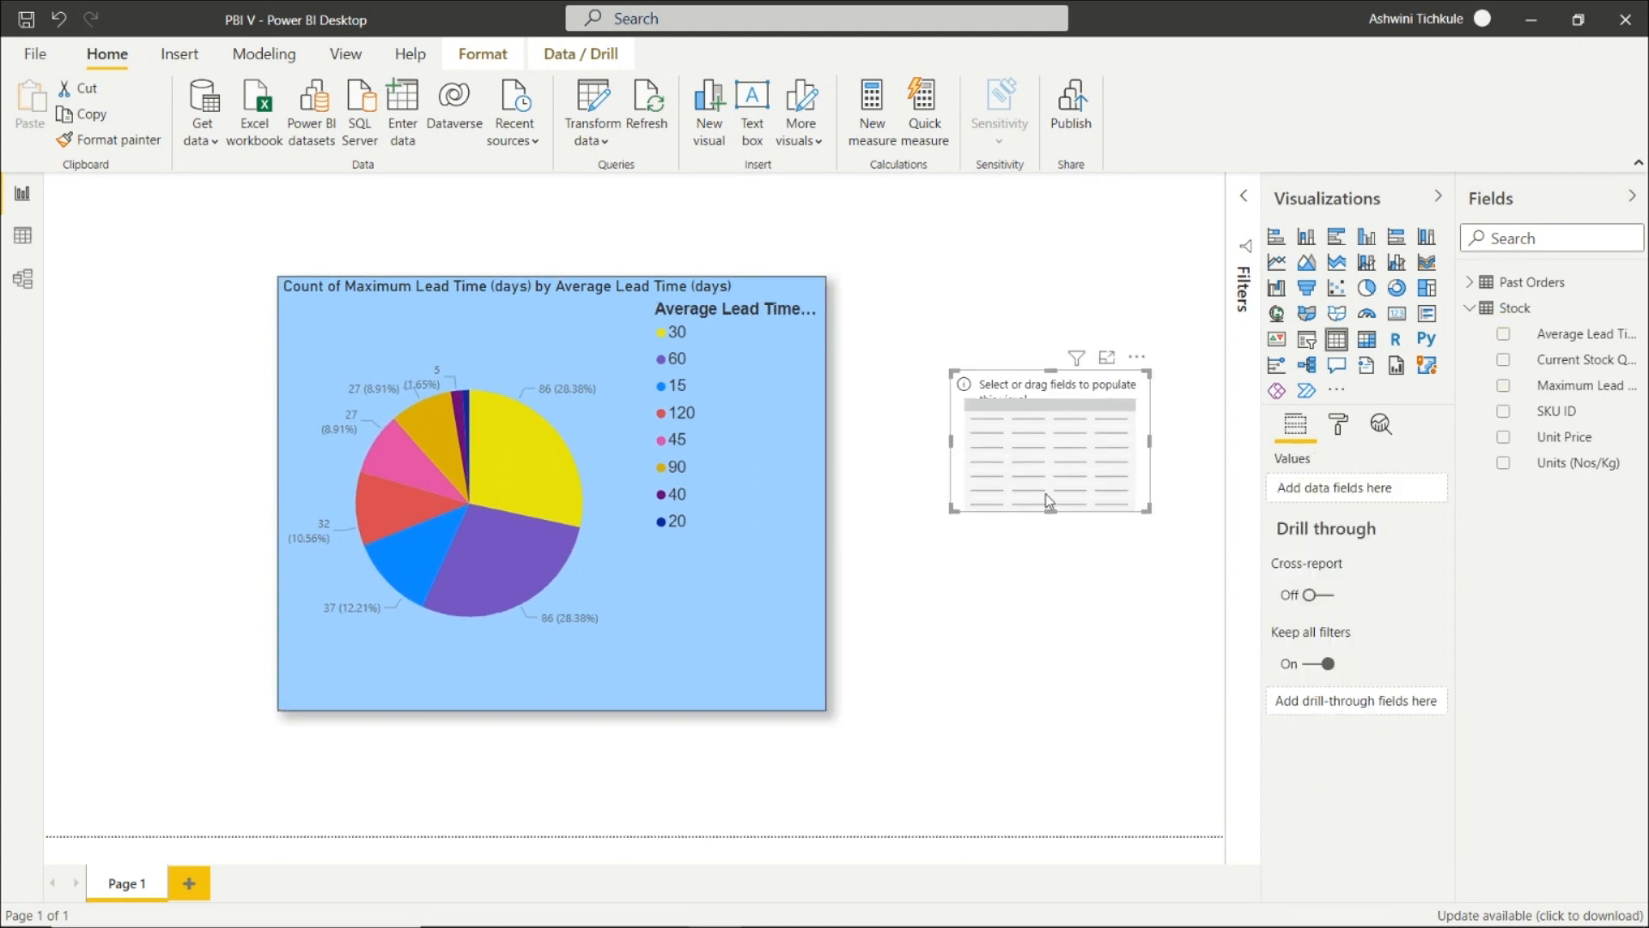
left_click_drag(1151, 516, 1177, 652)
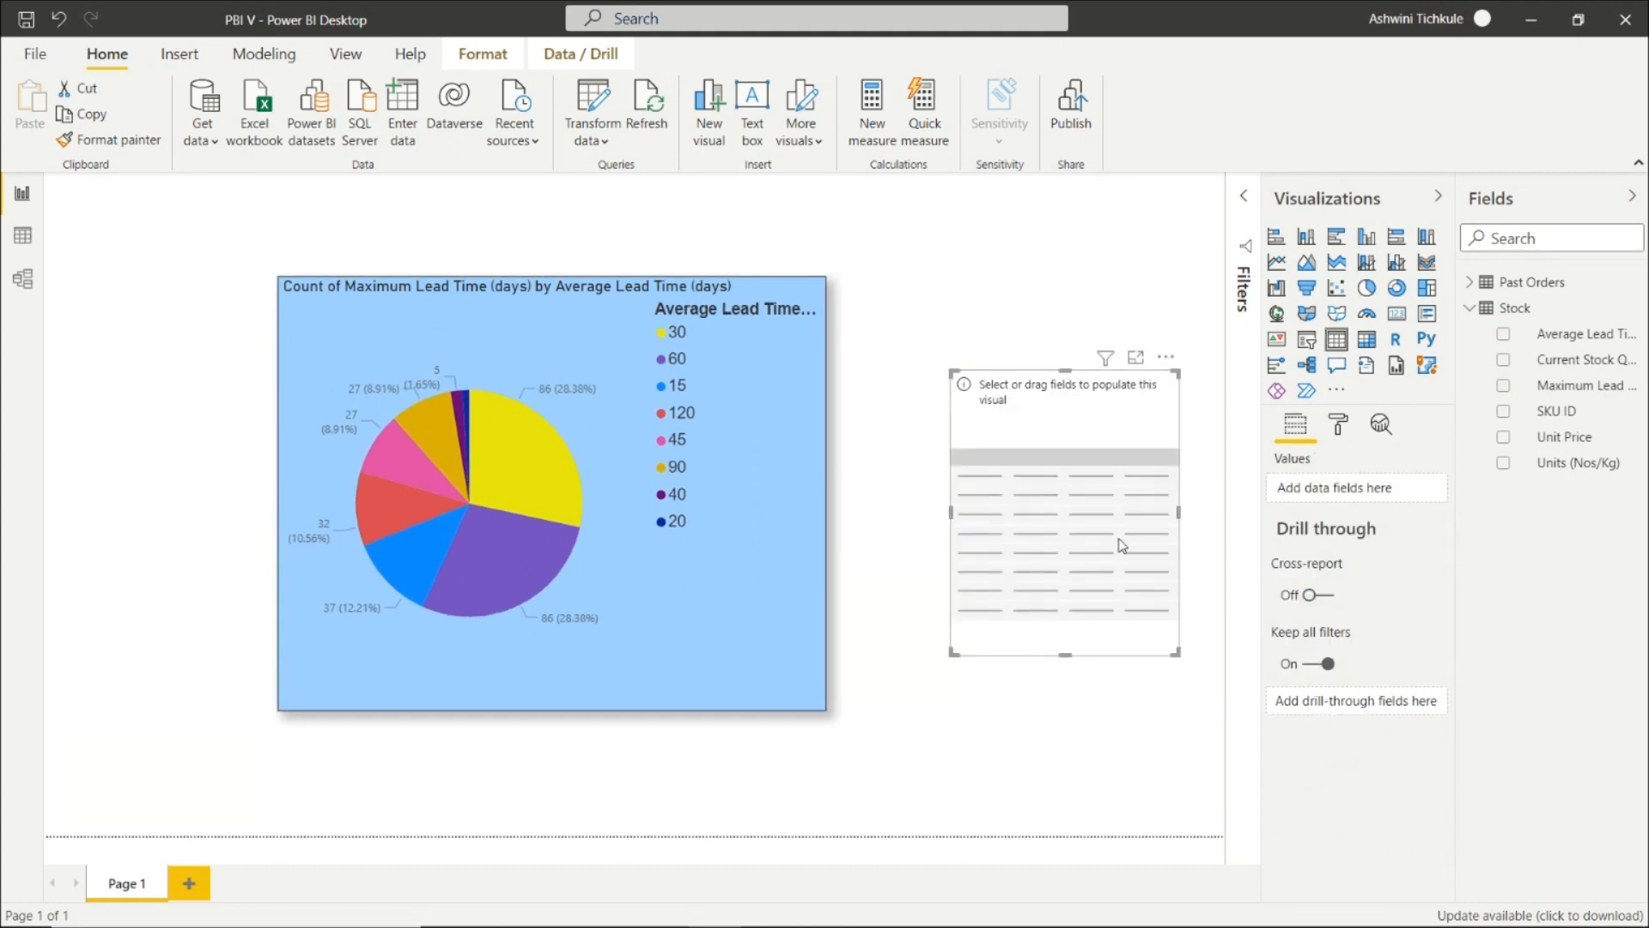
left_click_drag(1119, 544, 1093, 489)
left_click_drag(1144, 598, 1166, 645)
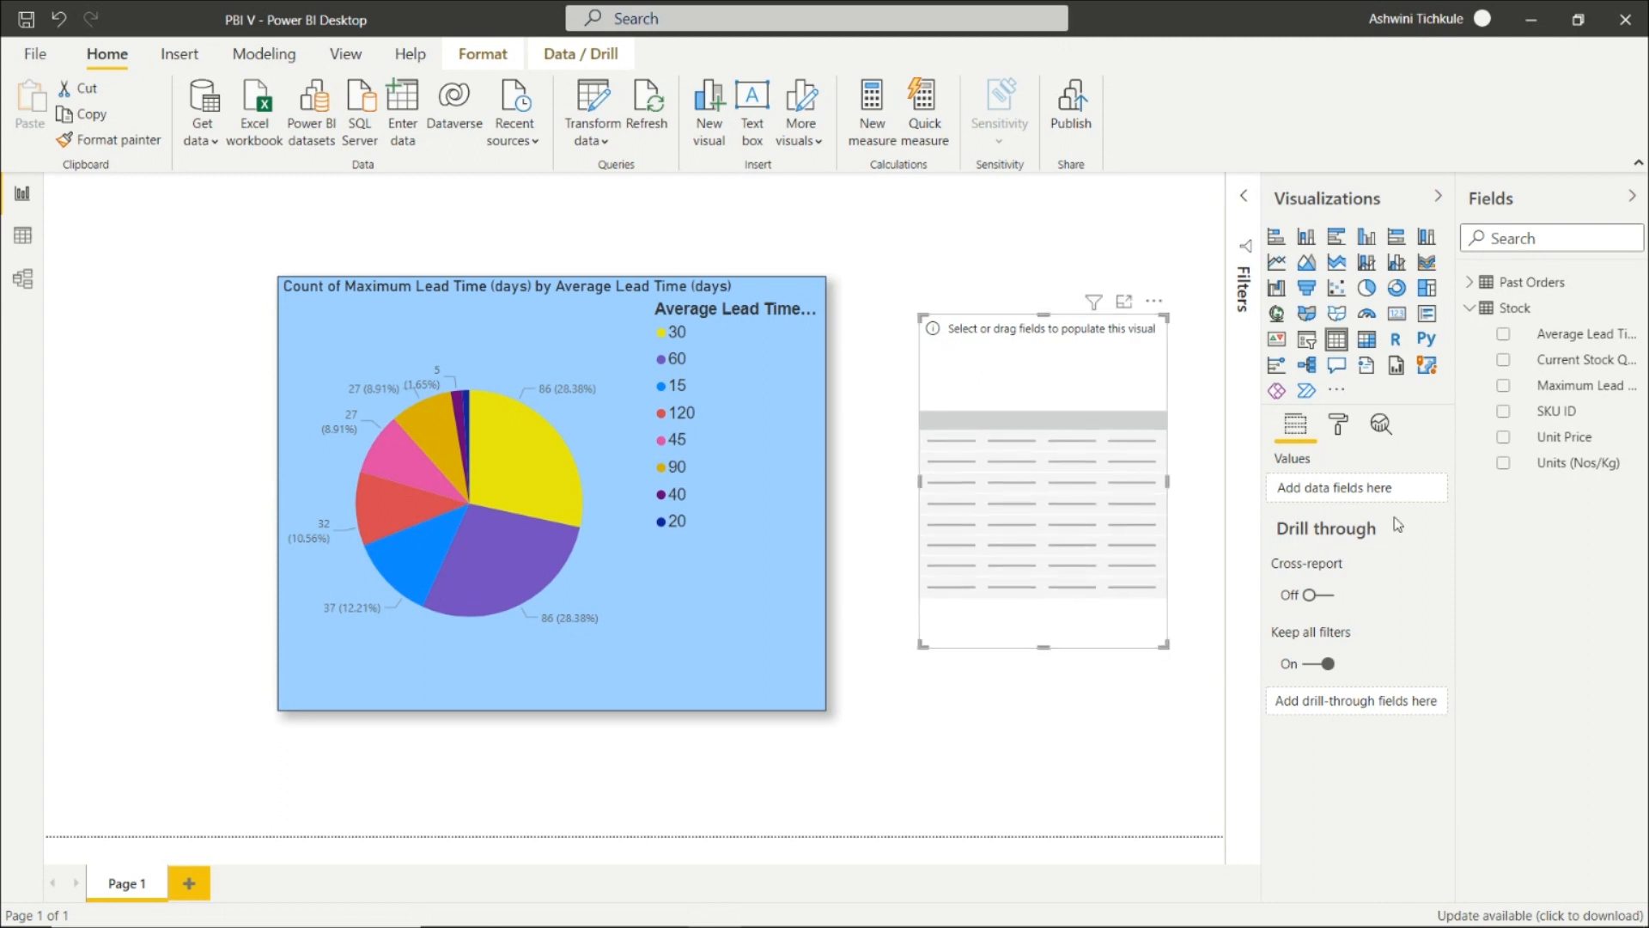
- Add the SKU ID and Unit Price fields from Stock to the table and open its format settings
left_click(1503, 412)
left_click(1503, 438)
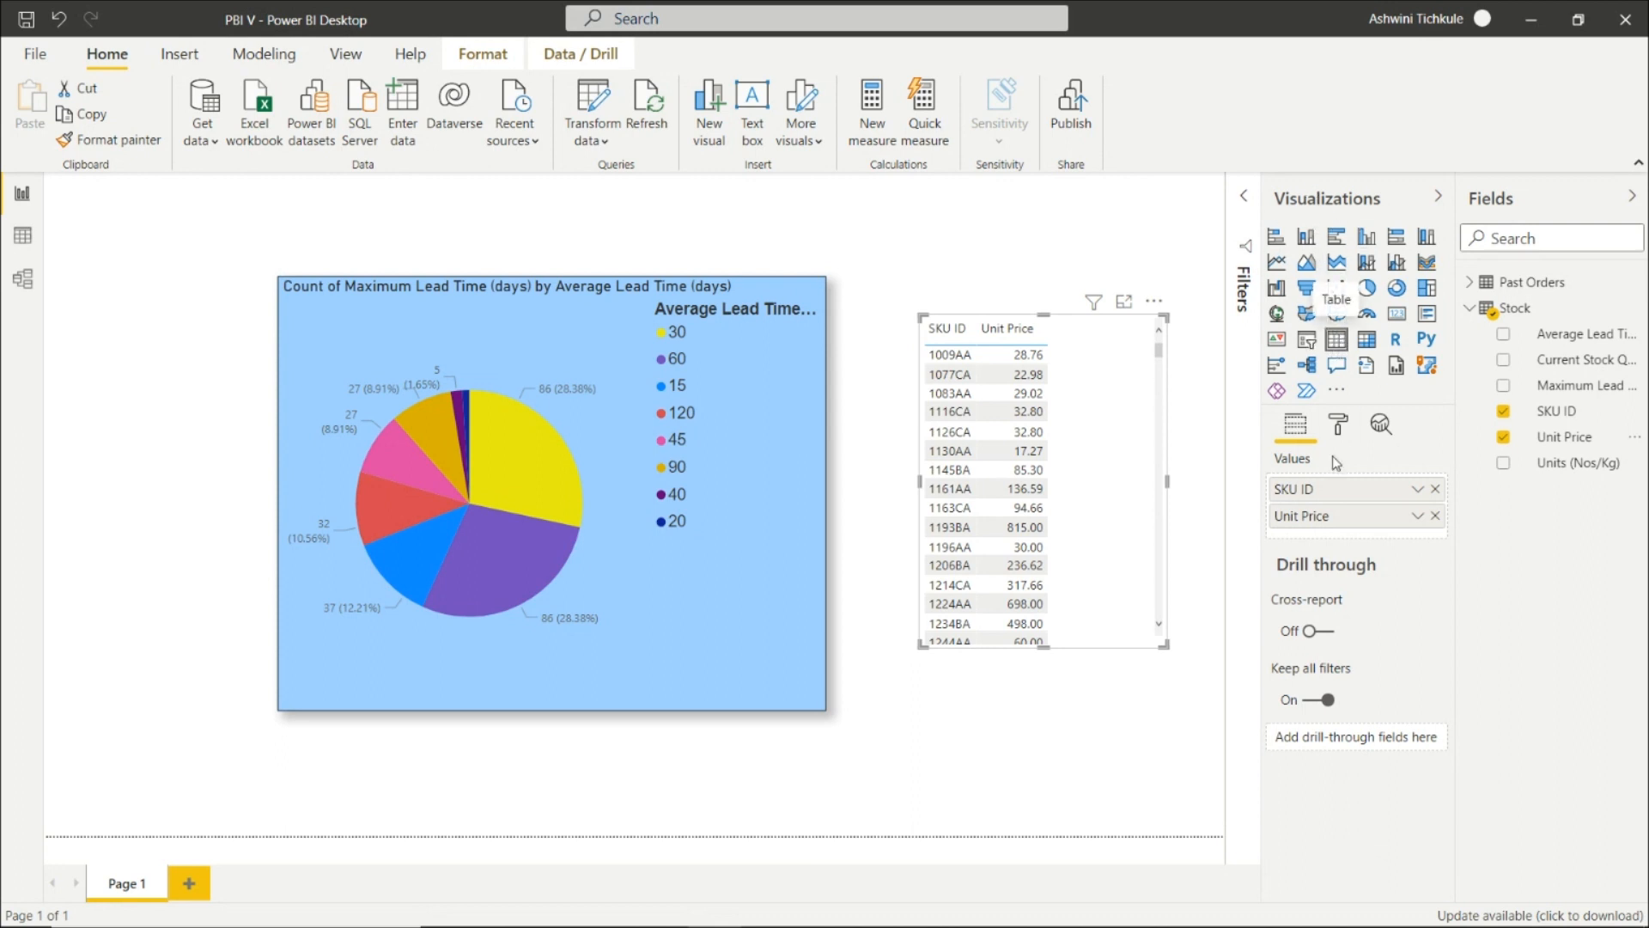
left_click(1338, 424)
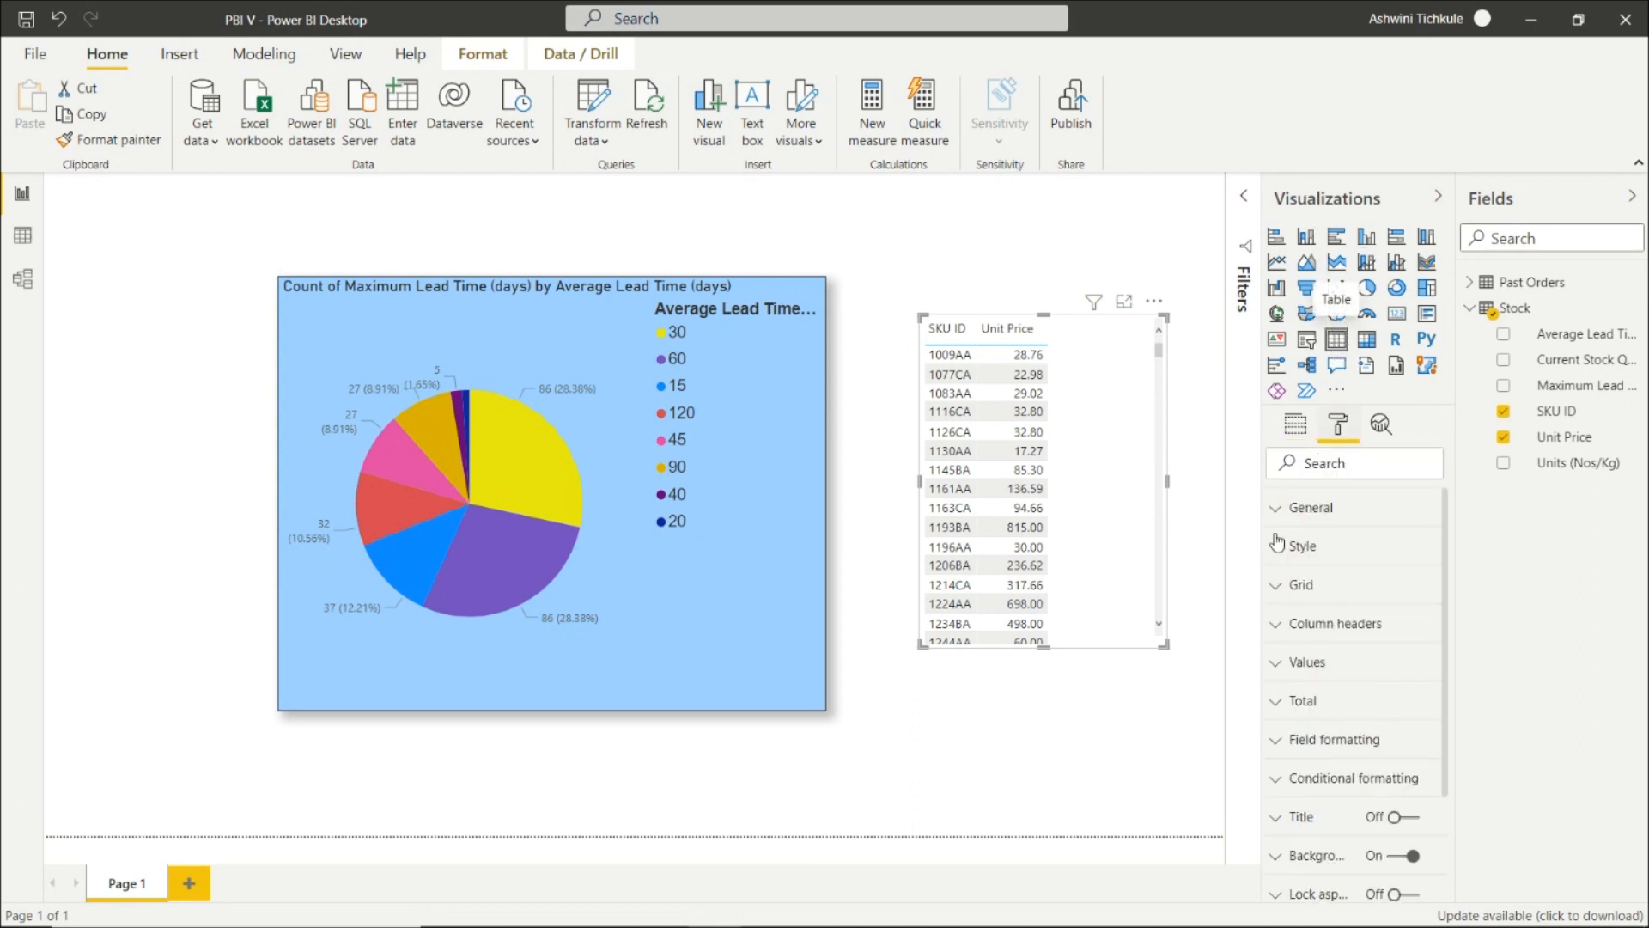
- Examine the table's total settings and browse its SKU rows, then collapse the total settings
scroll(1315, 593, "down", 2)
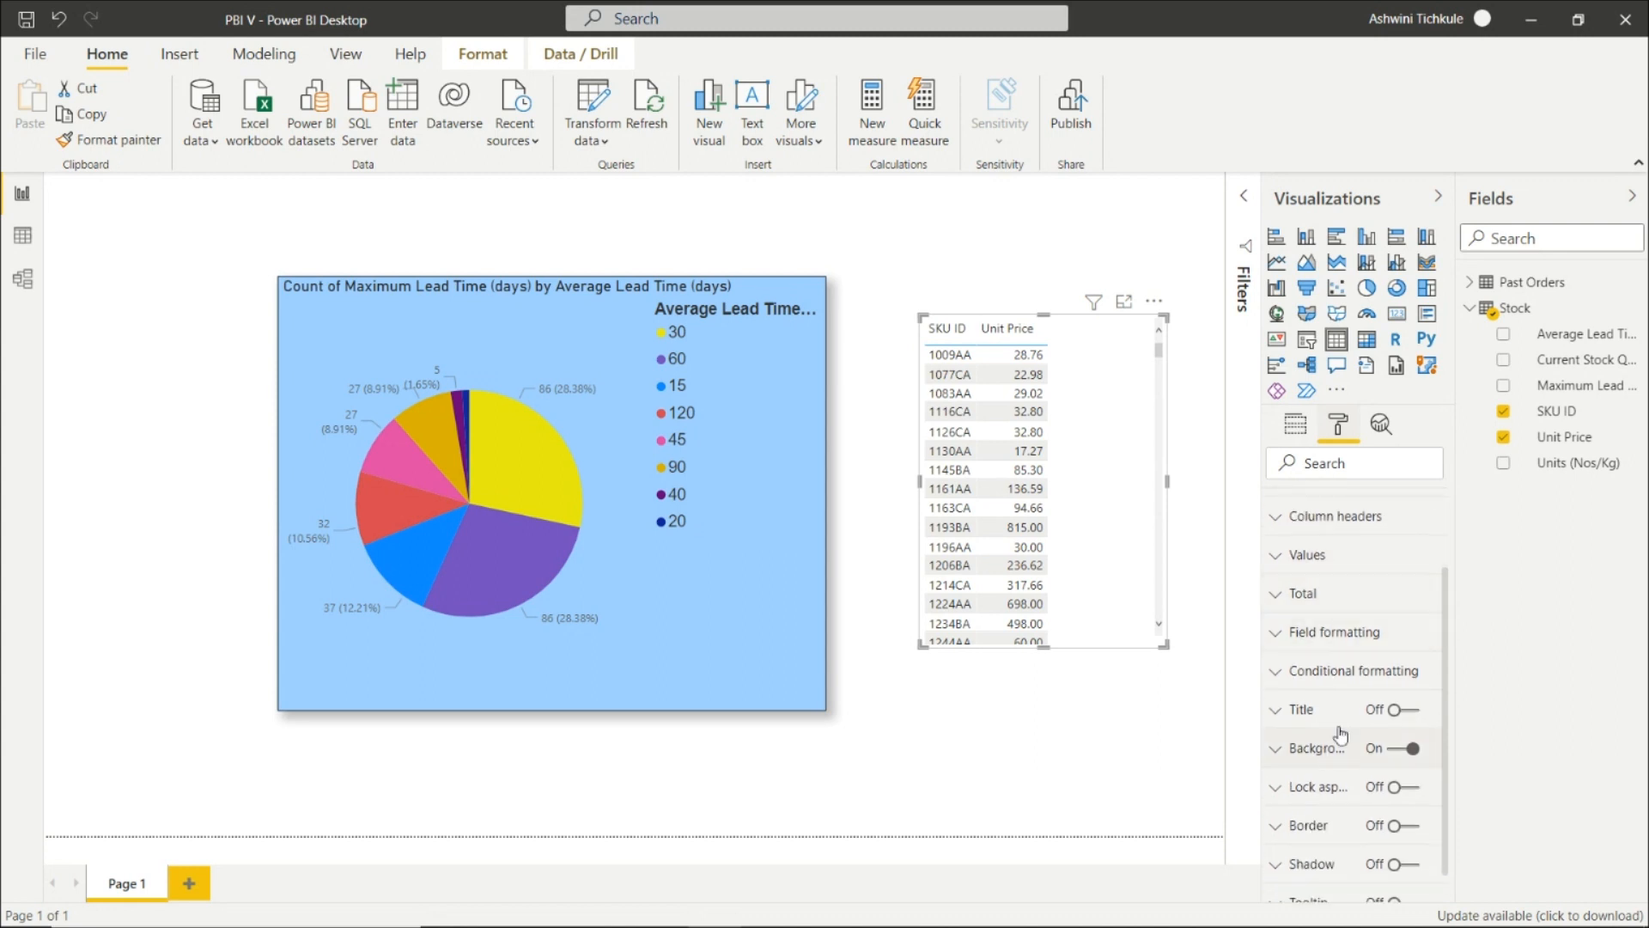
left_click(1312, 650)
left_click(1333, 640)
left_click(1303, 598)
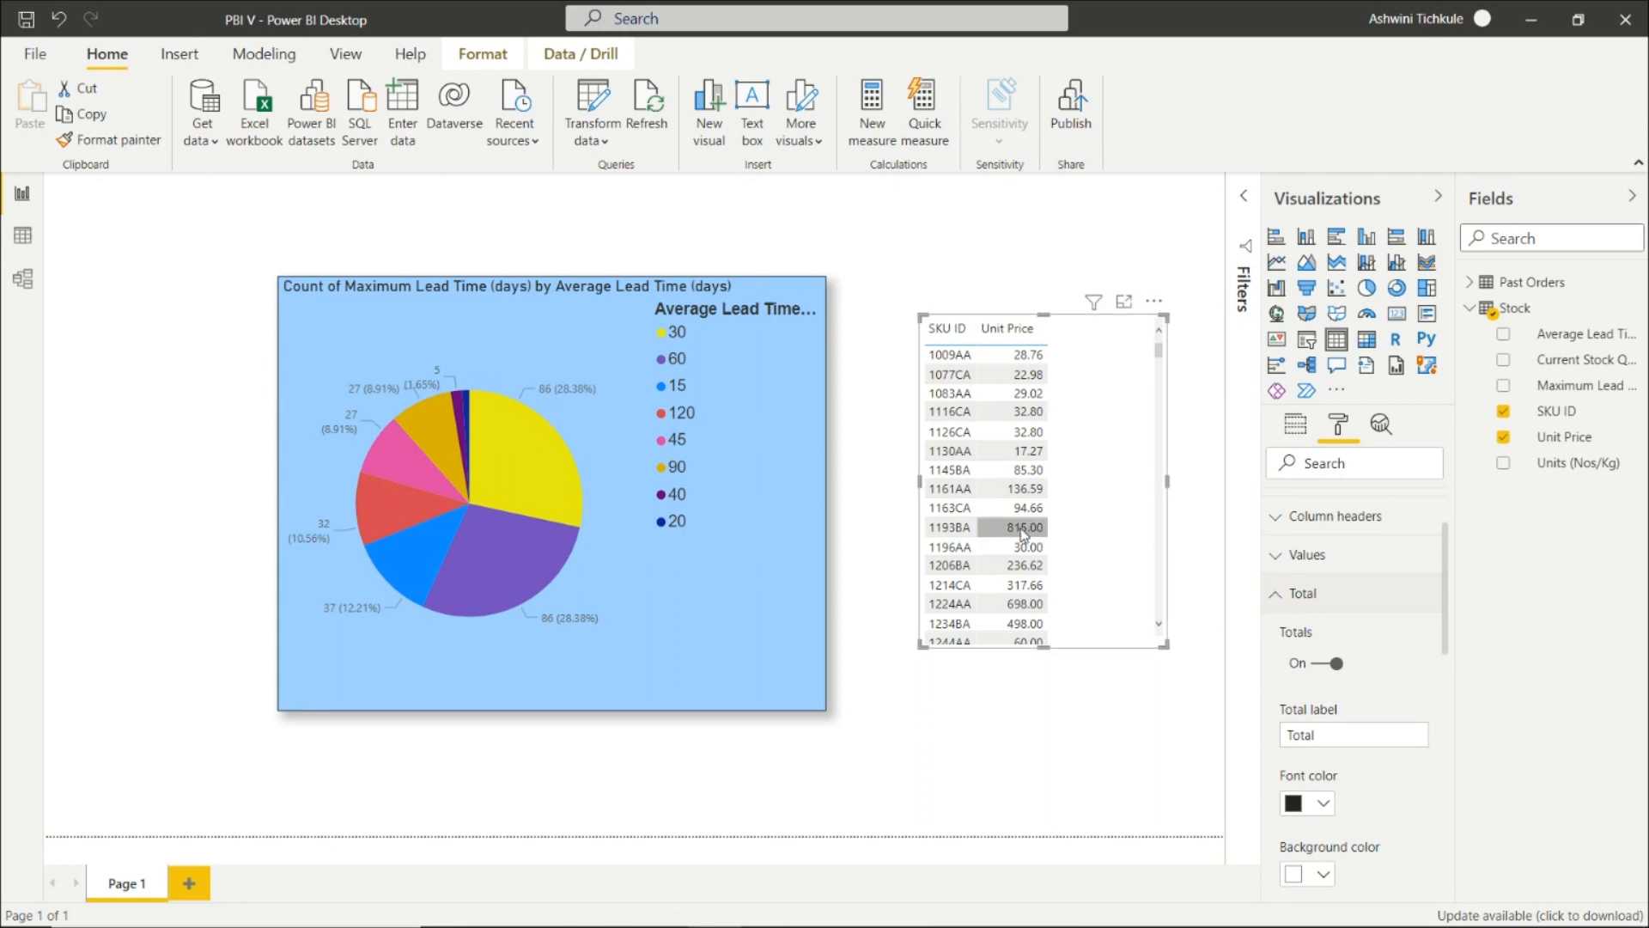
scroll(1022, 528, "down", 4)
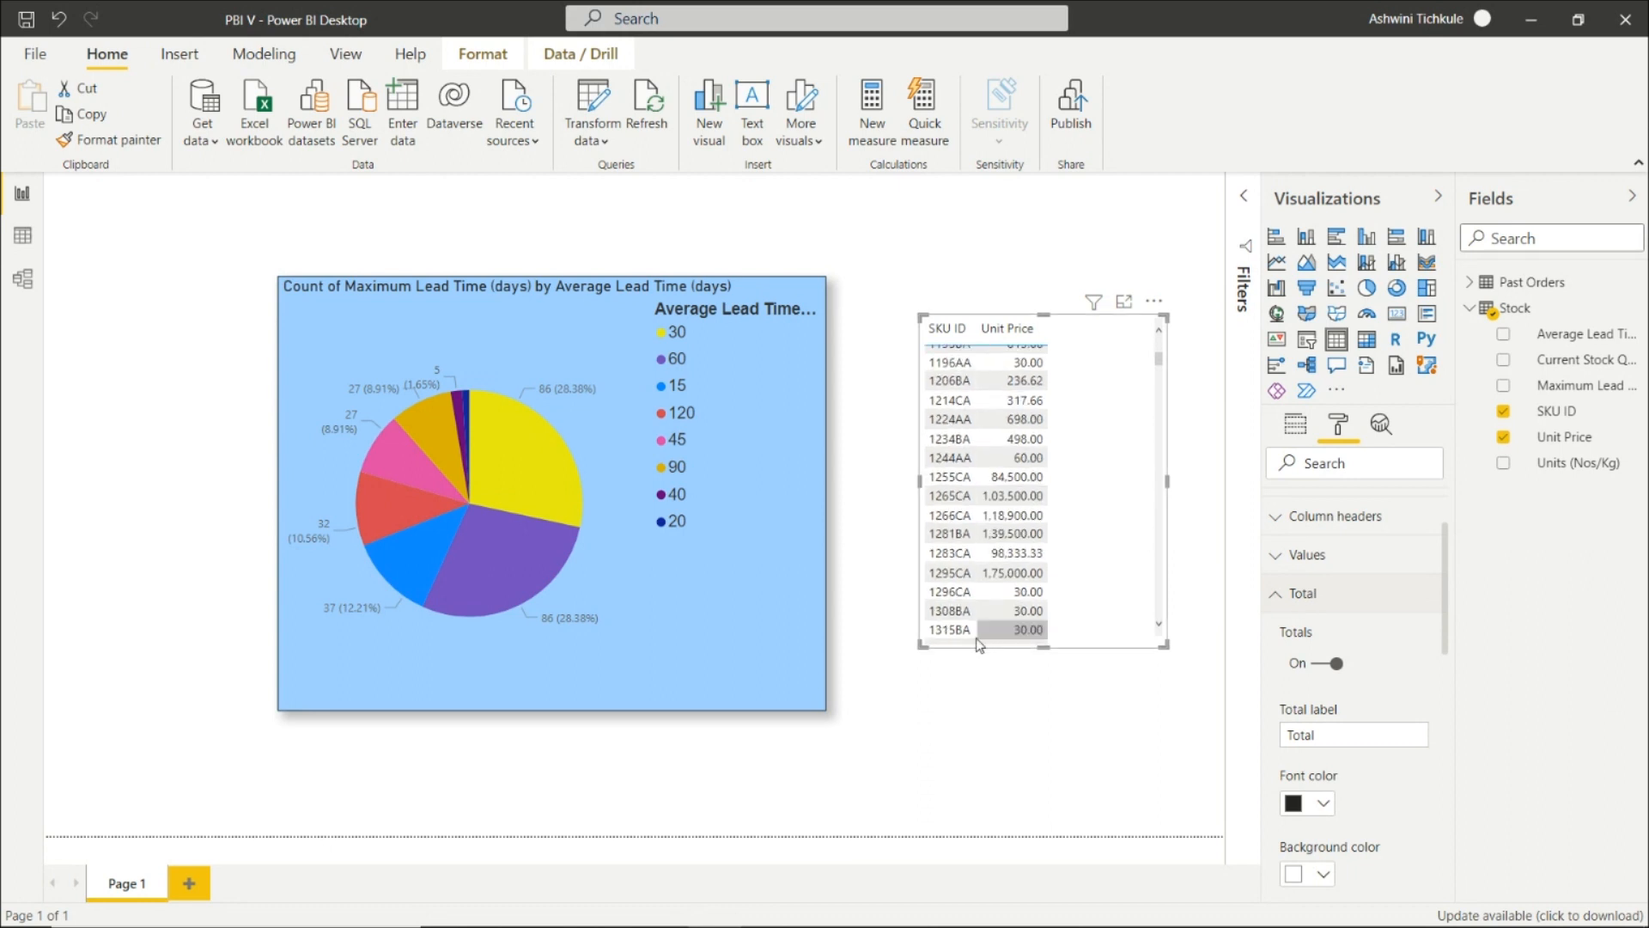
left_click(1285, 599)
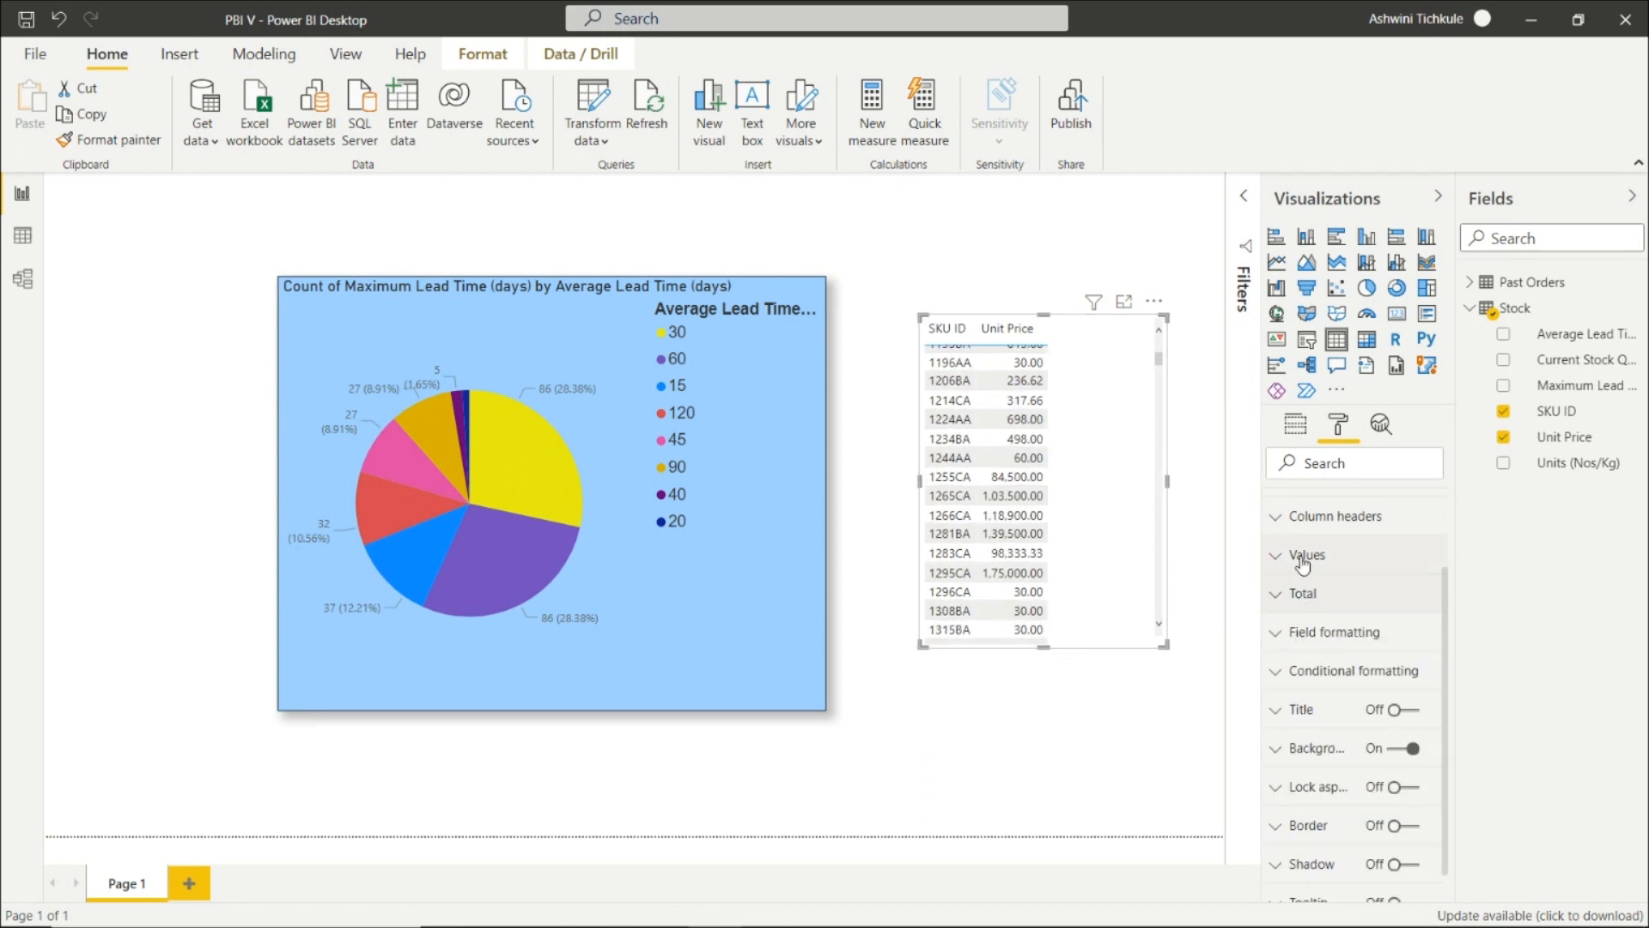
scroll(1313, 620, "up", 2)
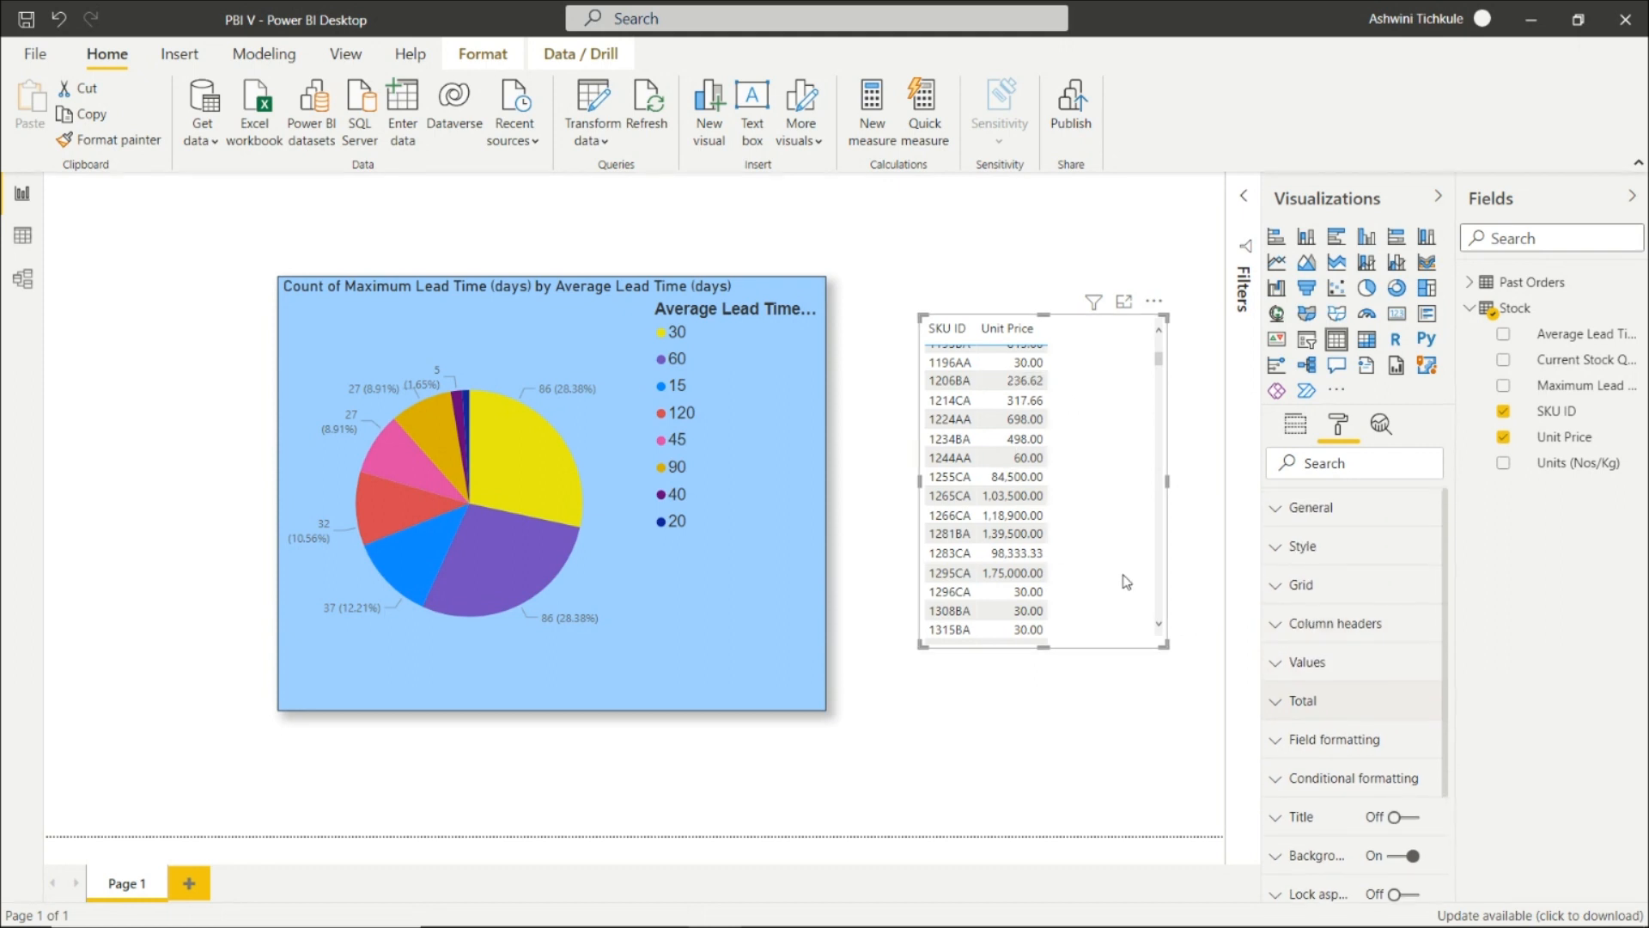
scroll(1070, 461, "up", 4)
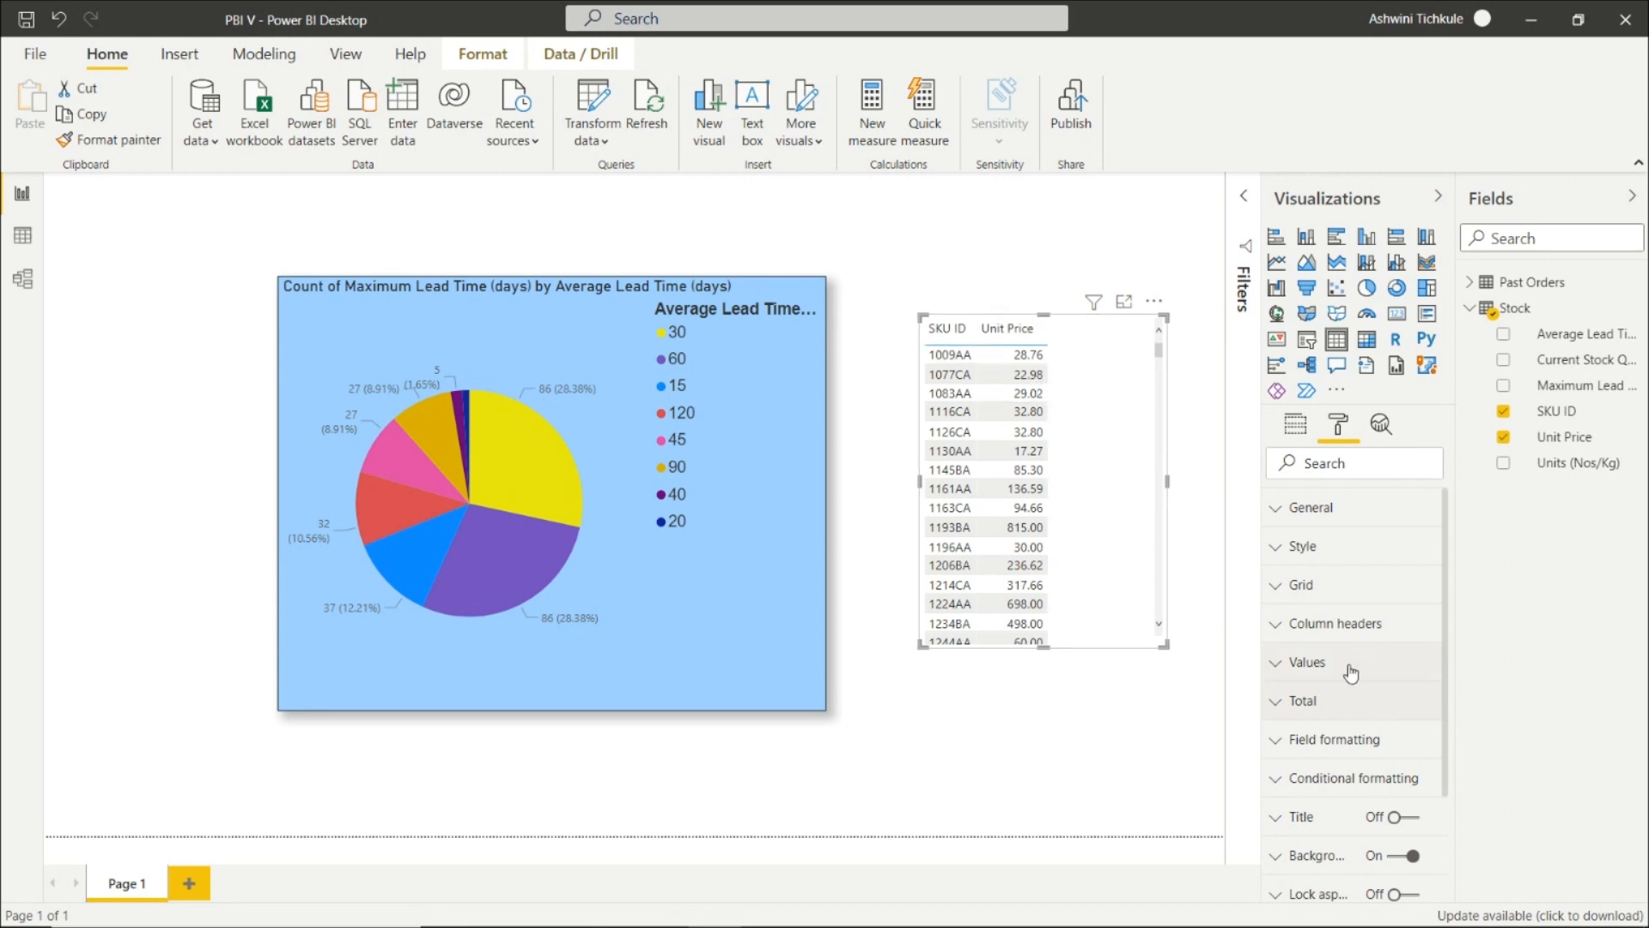
- Examine the table's column header settings and the remaining format categories down to the visual header
left_click(1336, 626)
scroll(1333, 653, "down", 1)
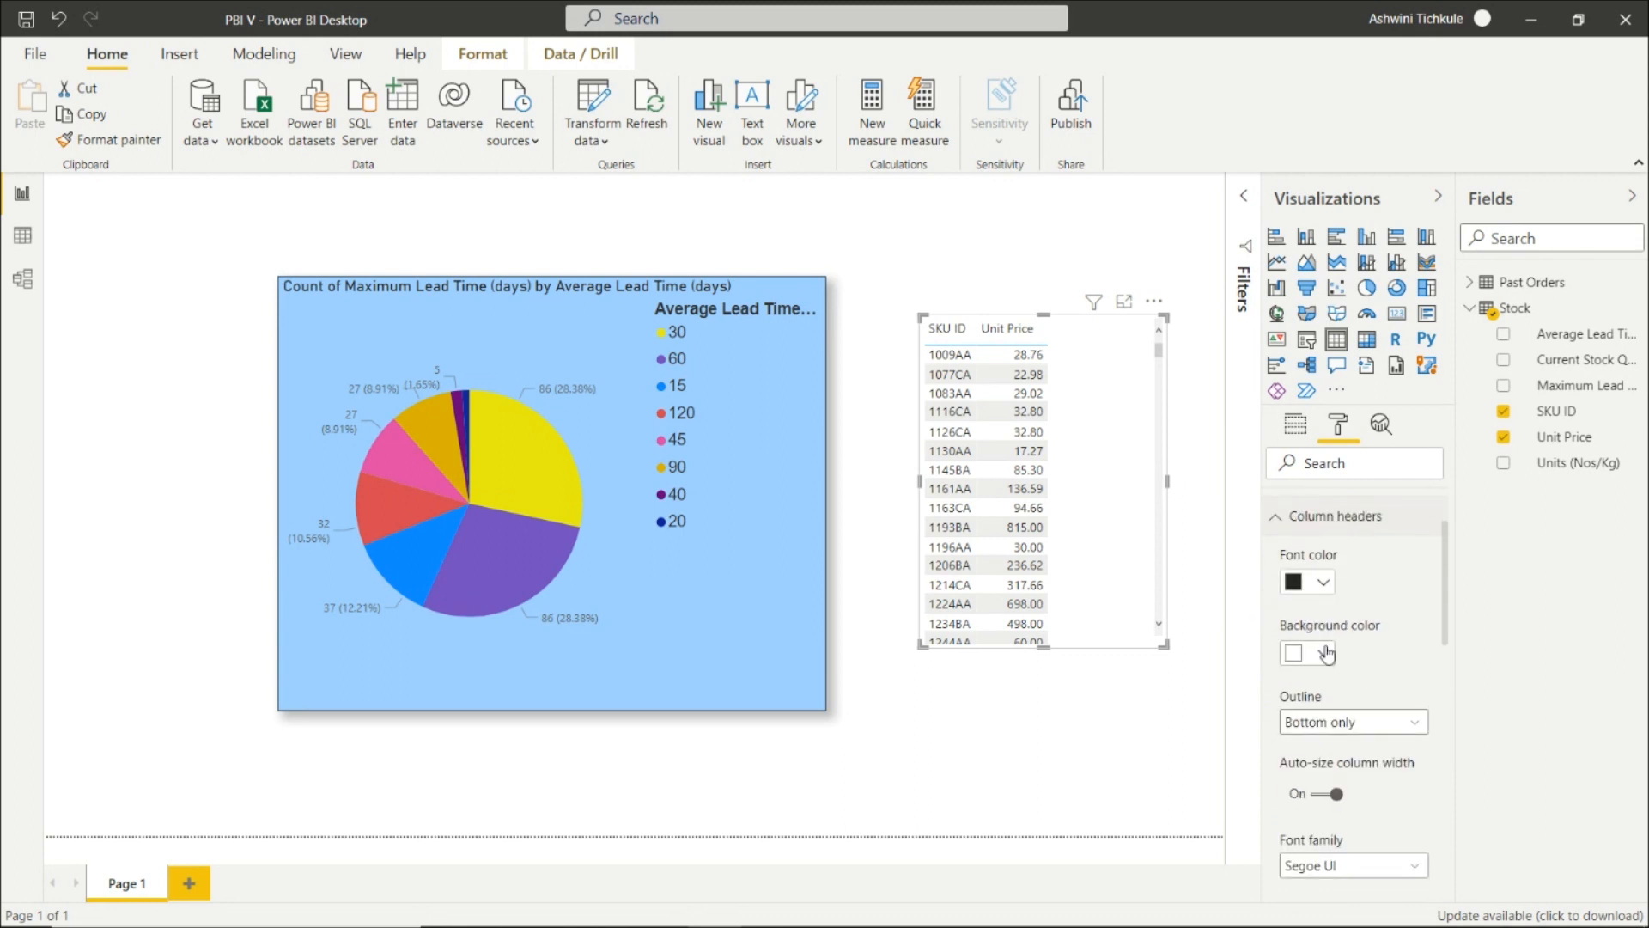
scroll(1335, 661, "down", 2)
scroll(1335, 671, "down", 1)
scroll(1344, 670, "down", 3)
scroll(1349, 674, "down", 2)
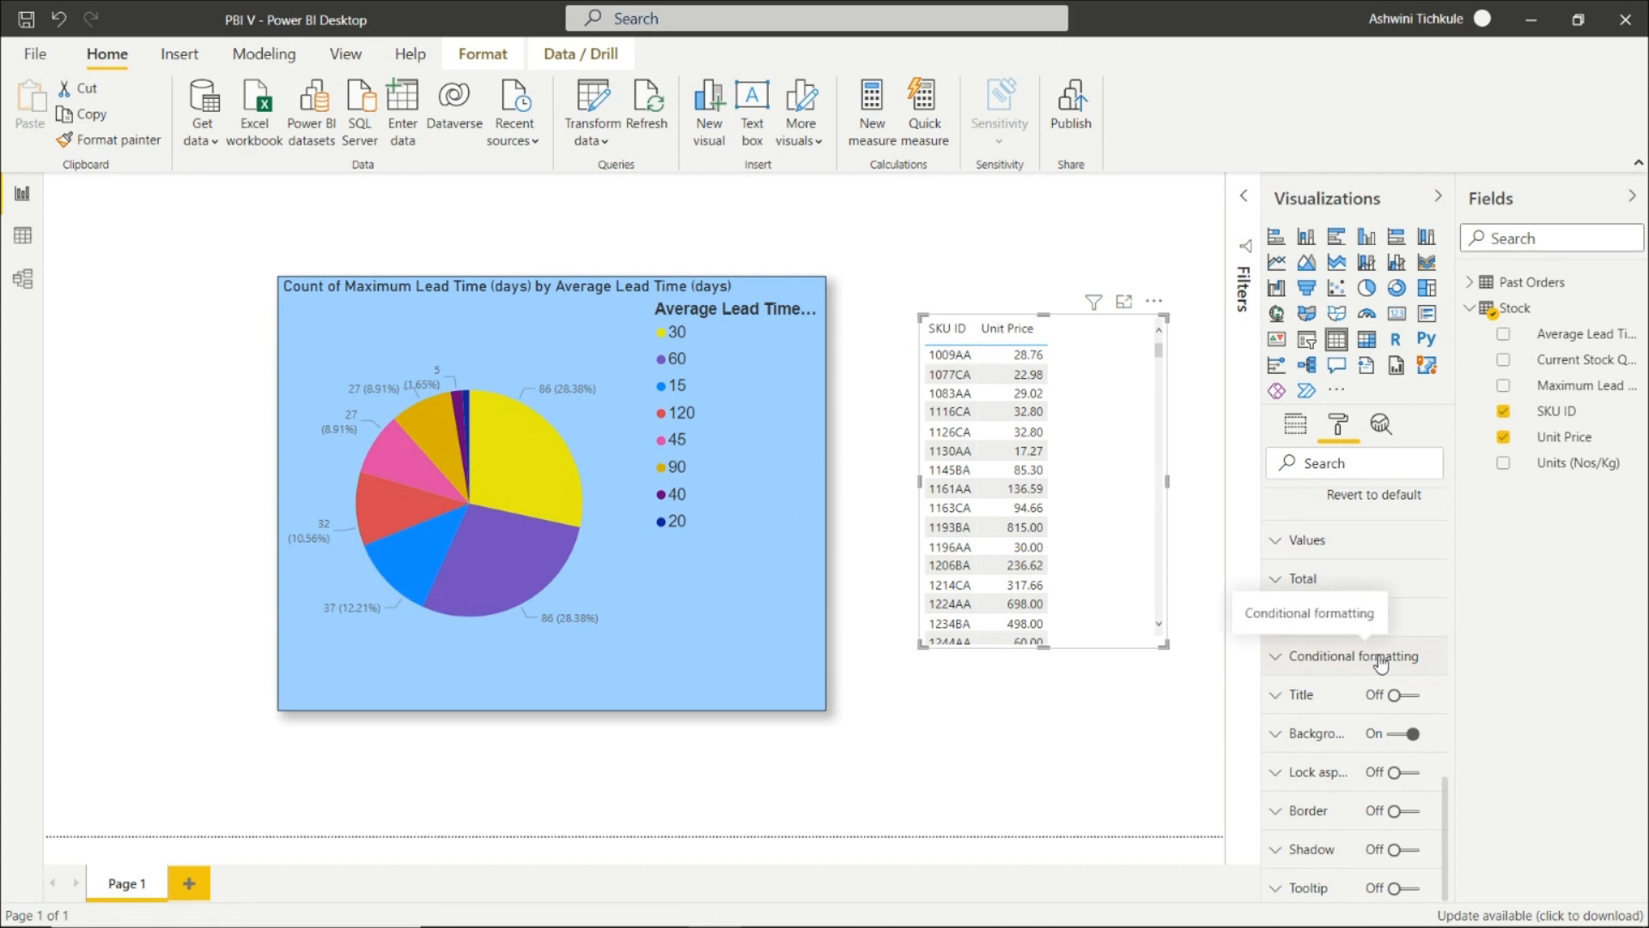
scroll(1372, 679, "down", 1)
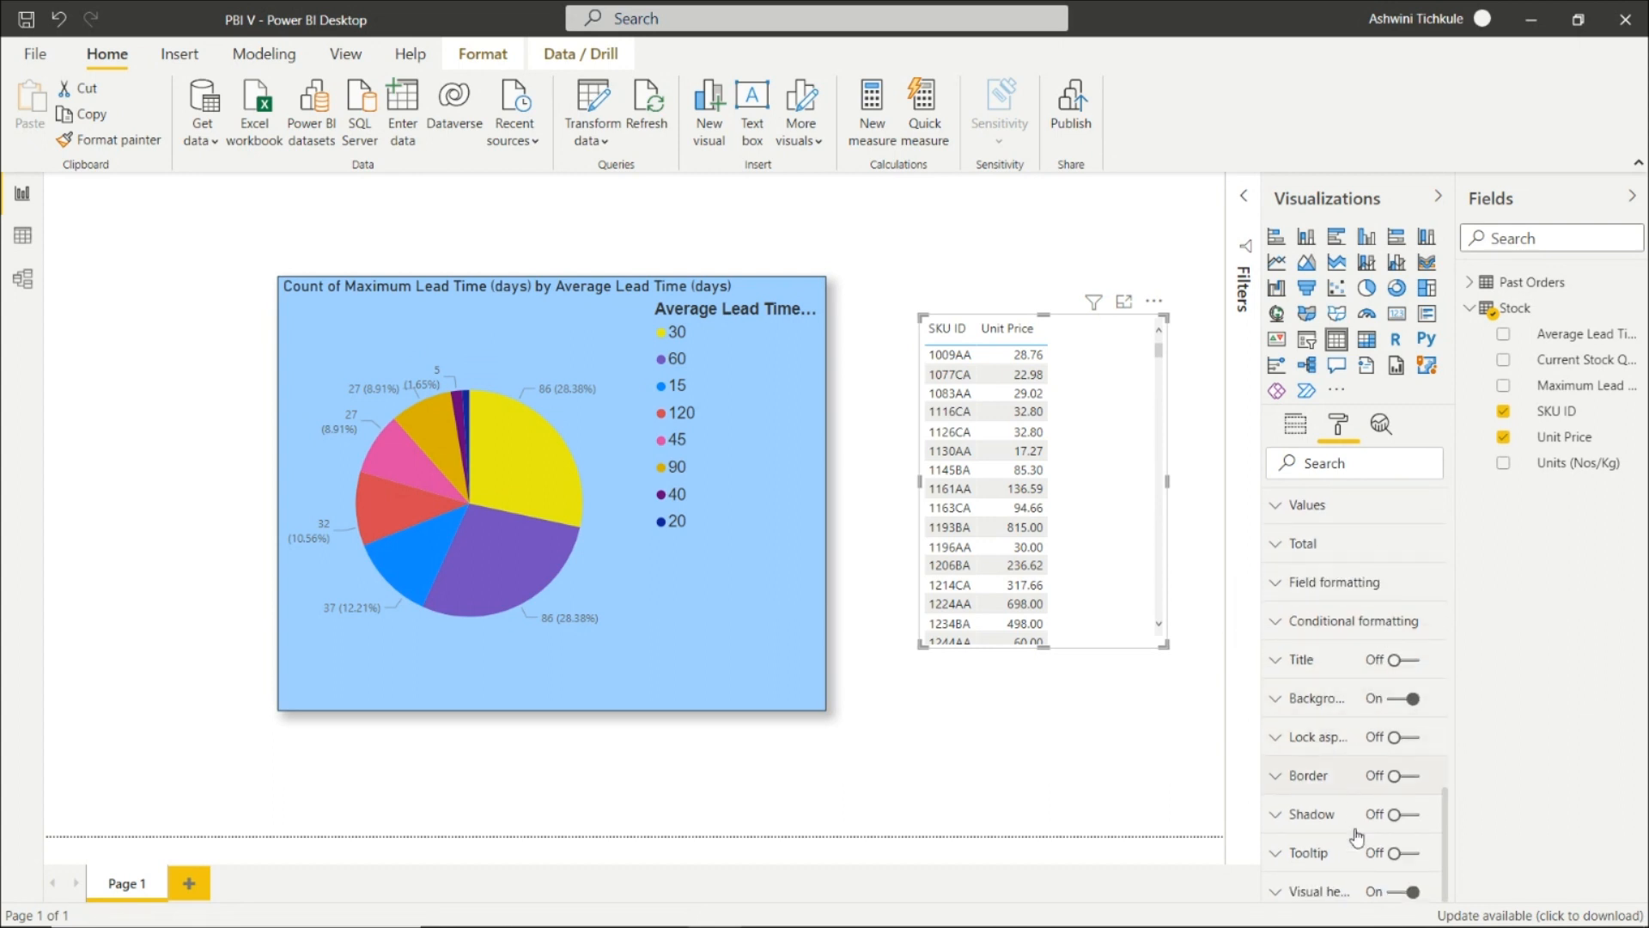
- View the format categories of the report page, then reselect the table and open its analytics options
left_click(1199, 336)
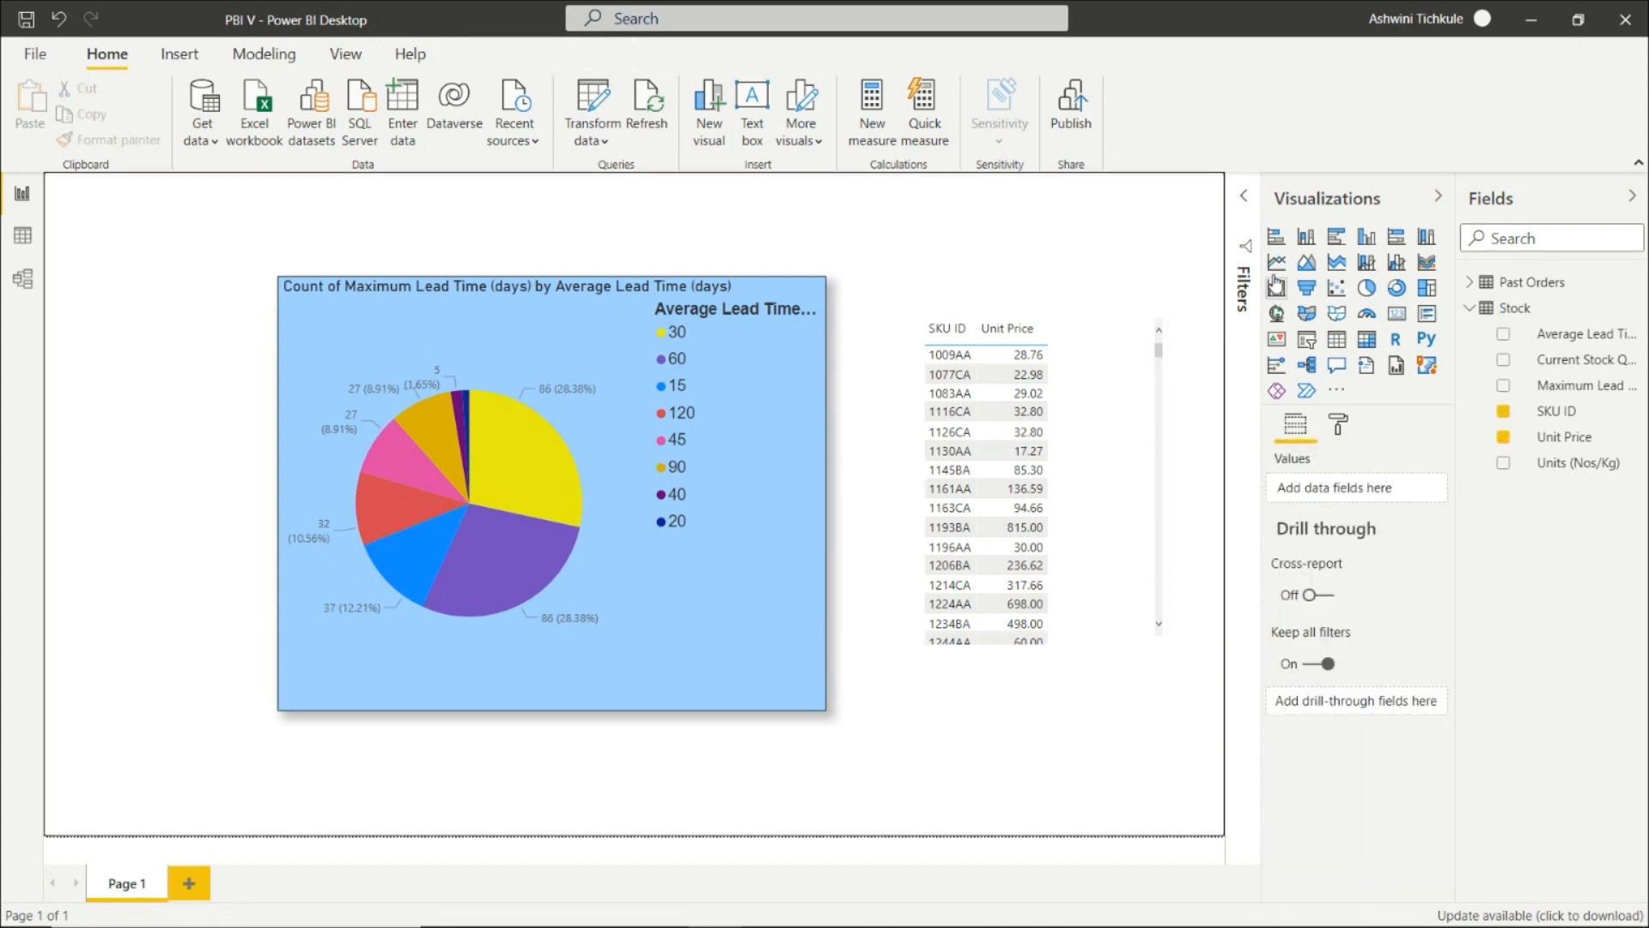
left_click(1339, 427)
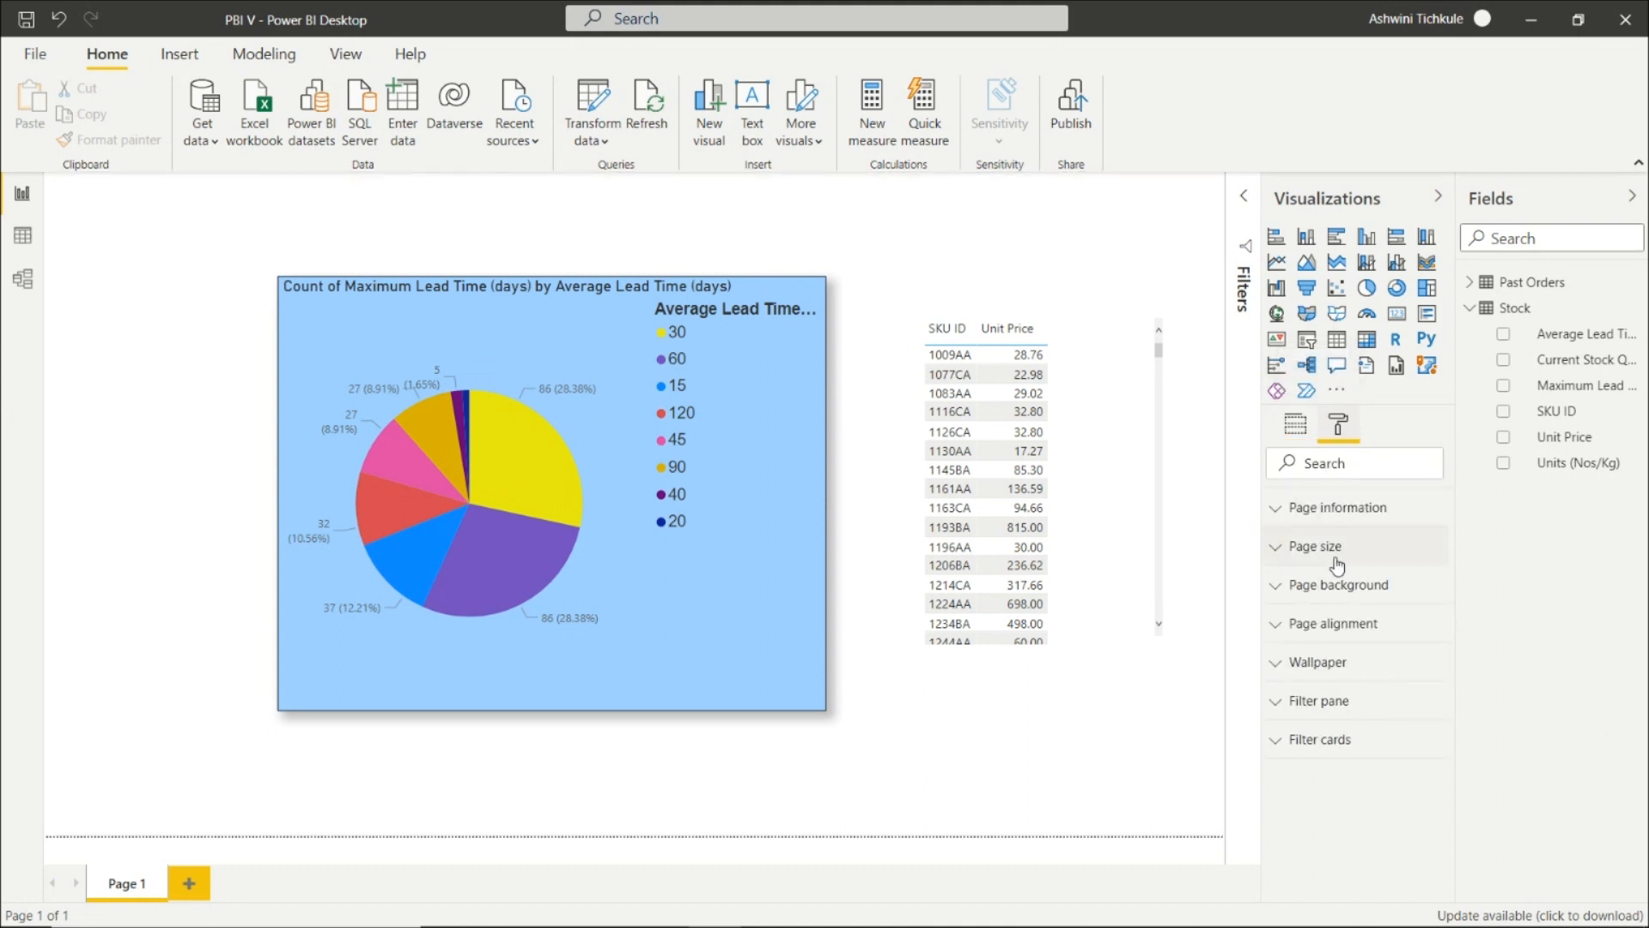
left_click(1127, 455)
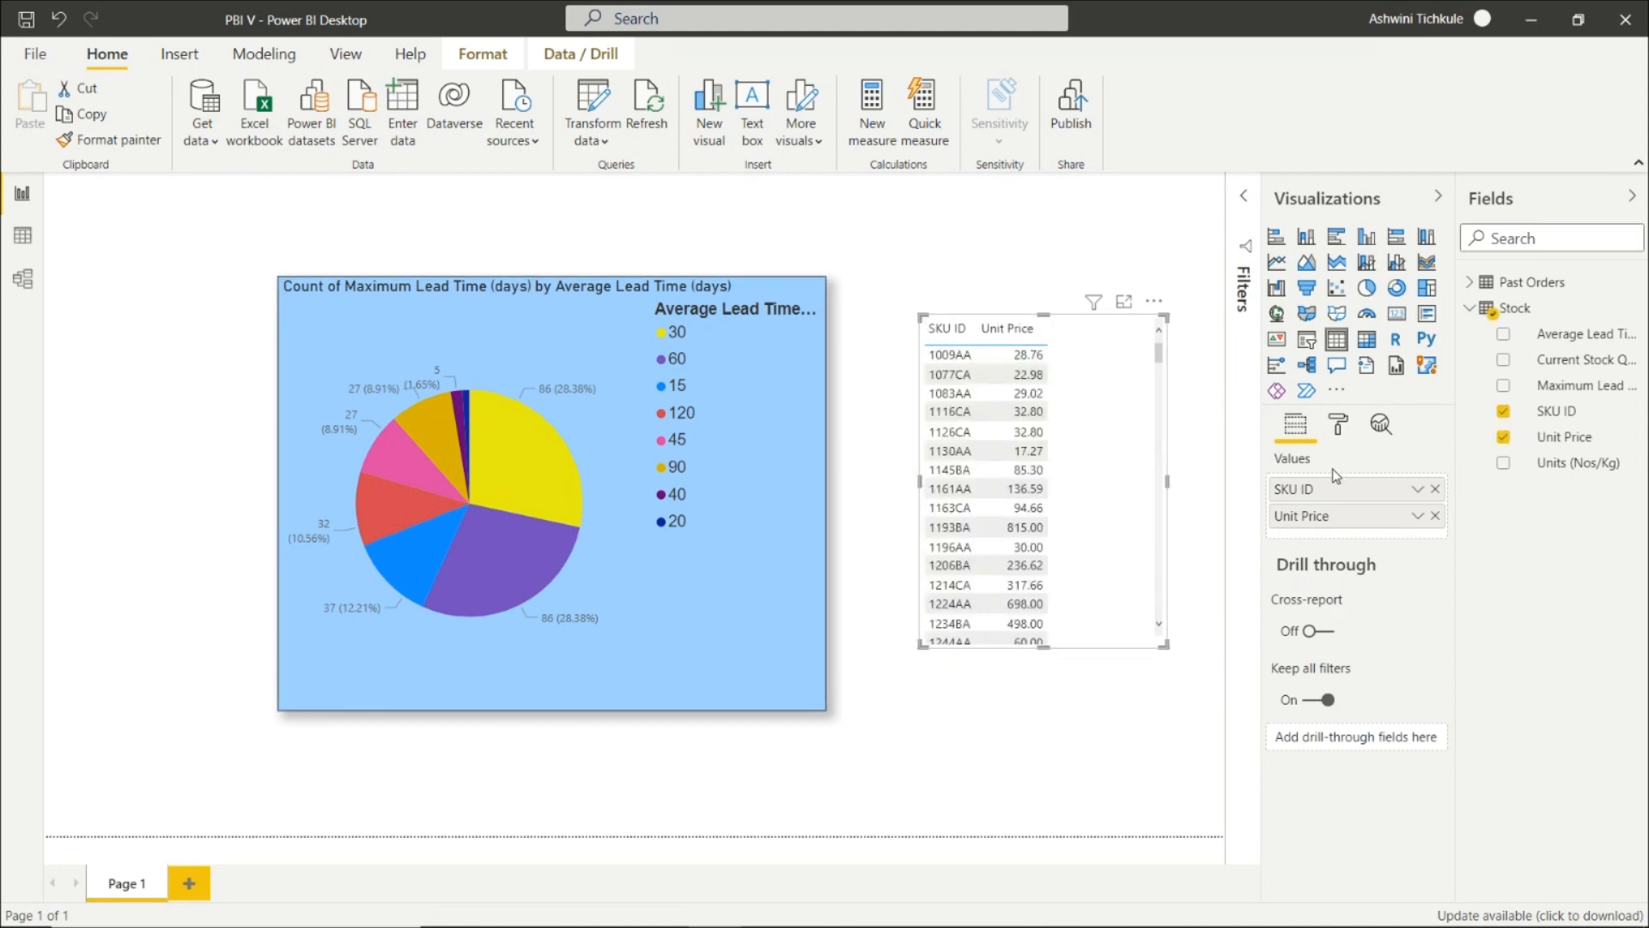
left_click(1385, 424)
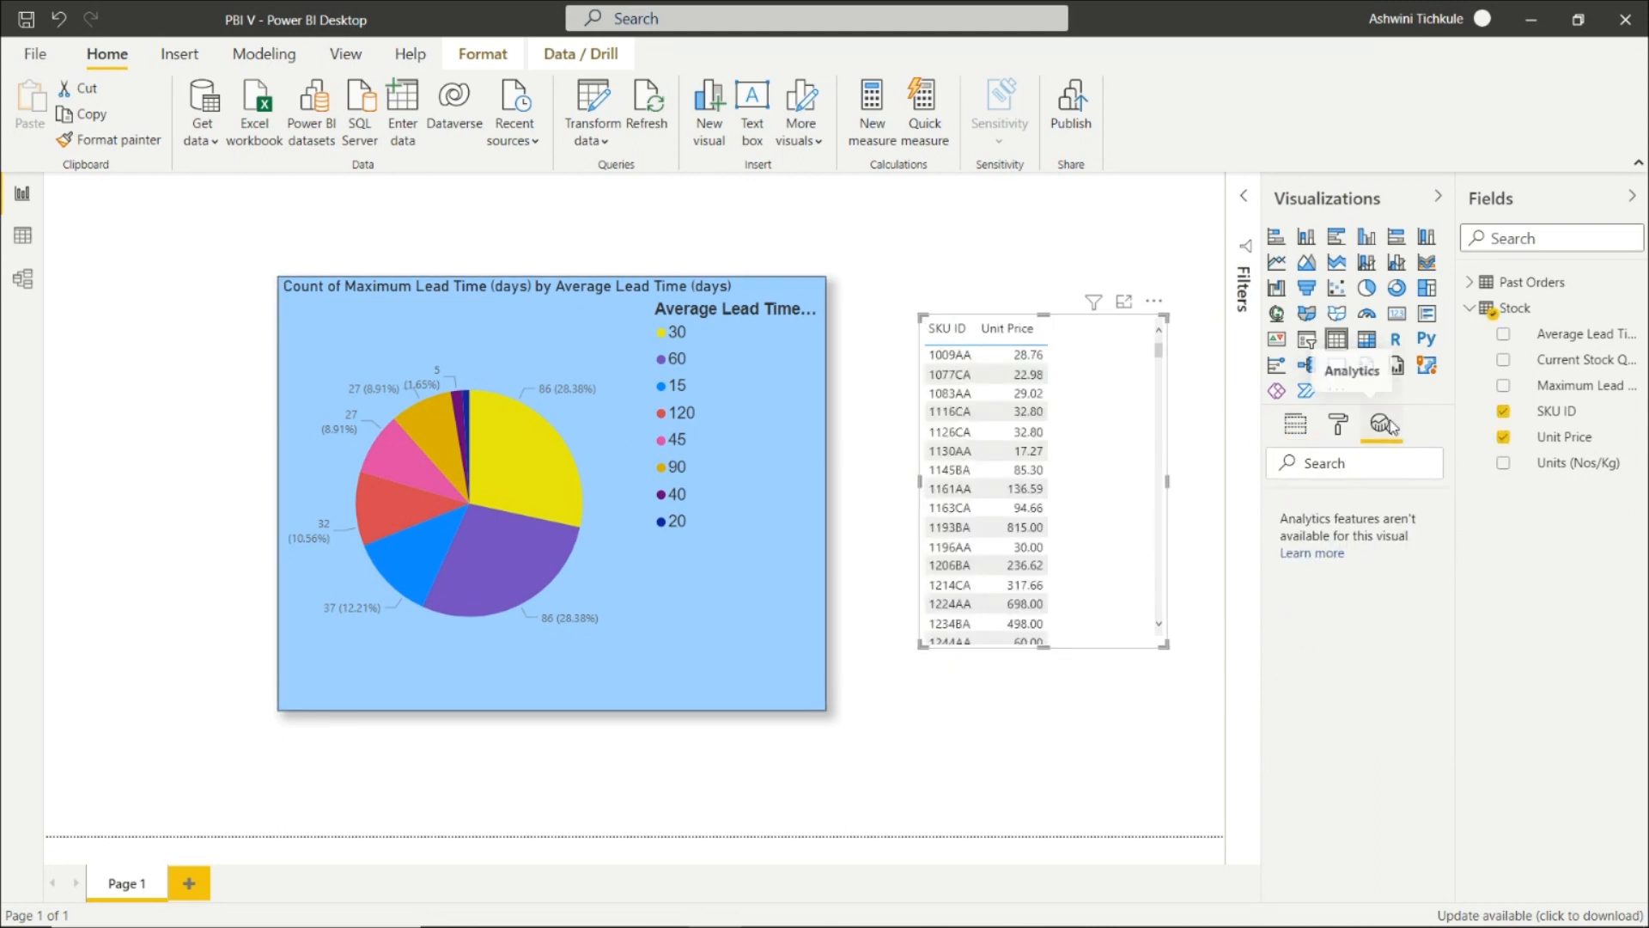